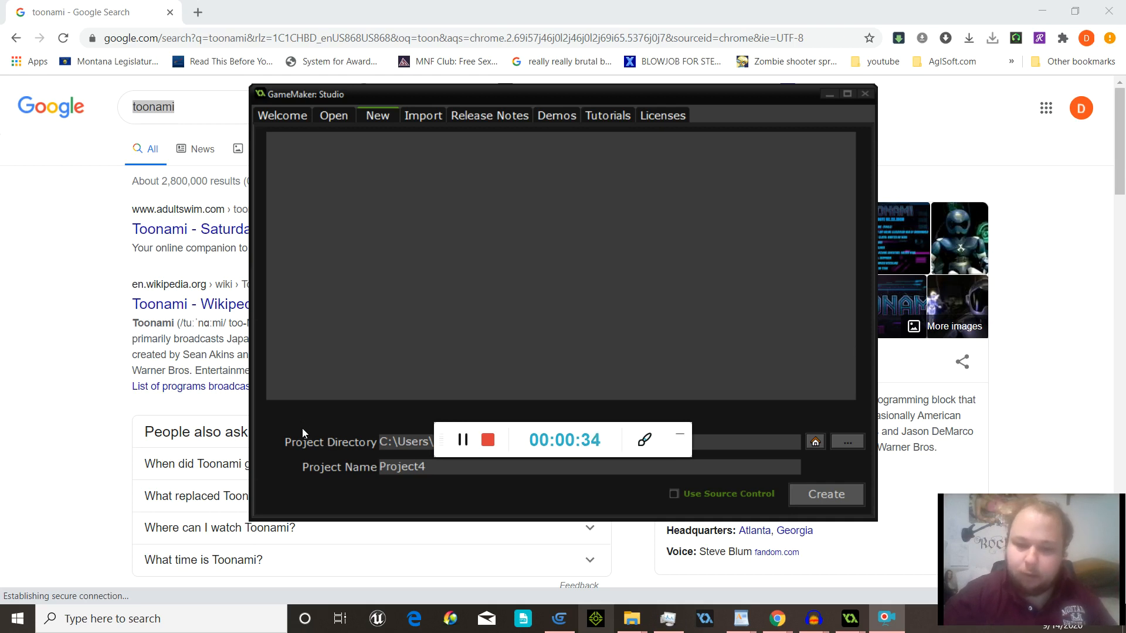
# Step: Name the new project Youtube_NPC_Tutorial and create it in the default project directory
pyautogui.click(682, 437)
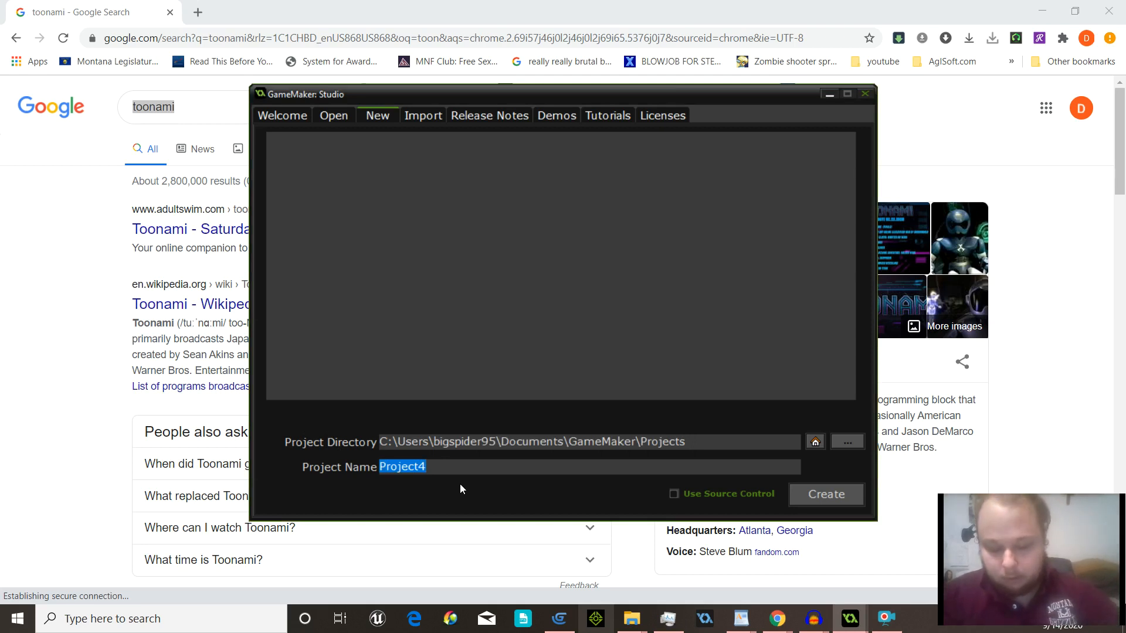
pyautogui.write('You')
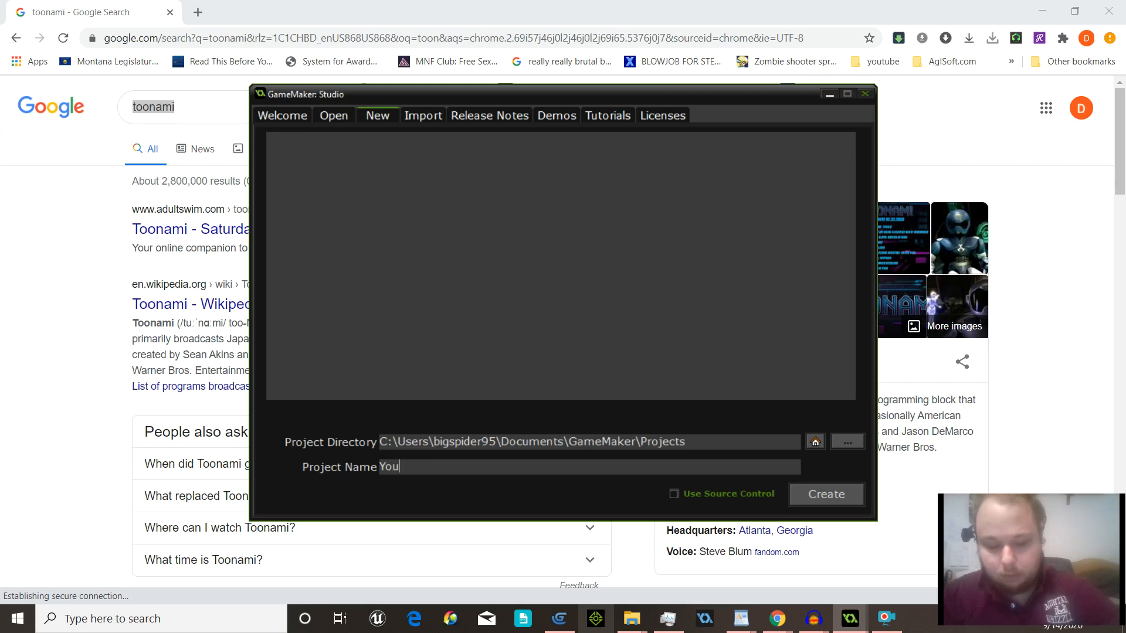
pyautogui.write('tube_')
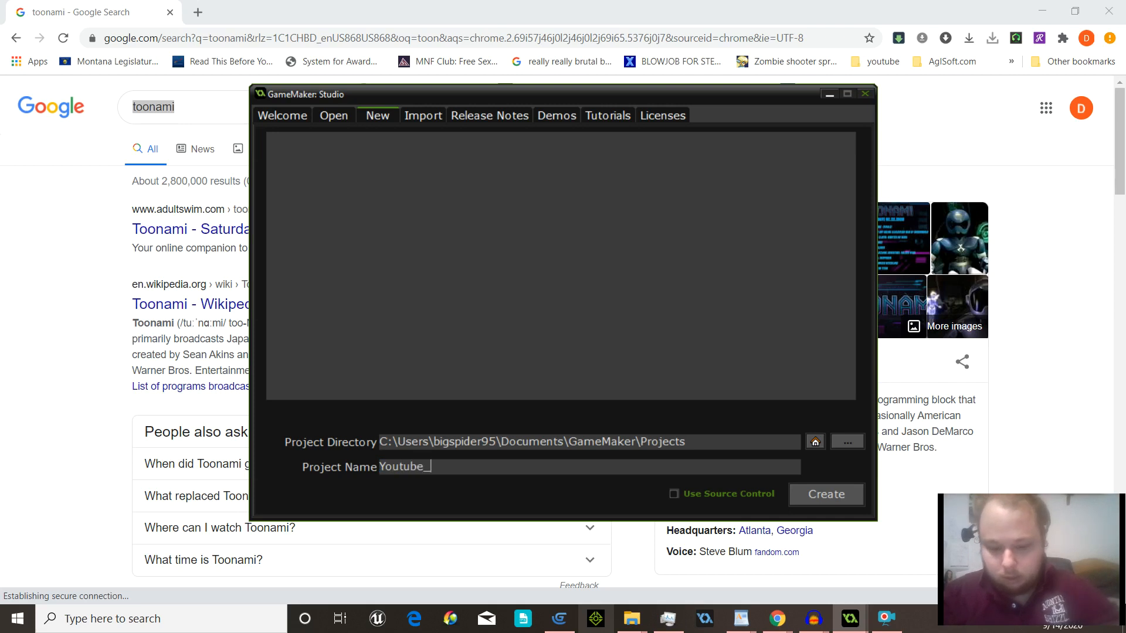
pyautogui.write('NPC')
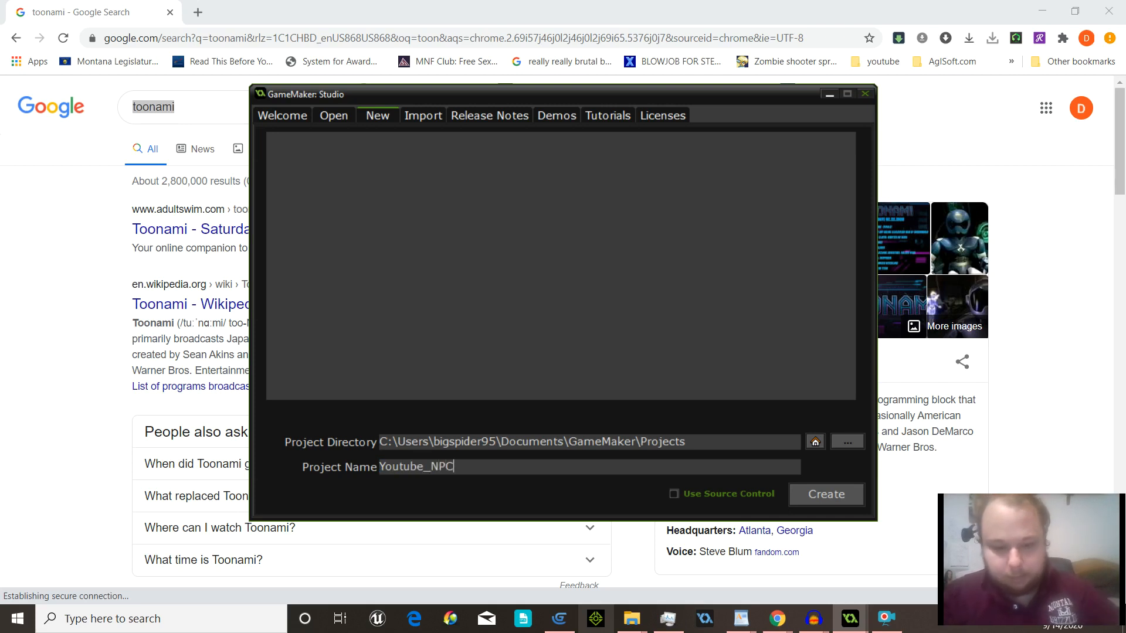
pyautogui.write('_tu')
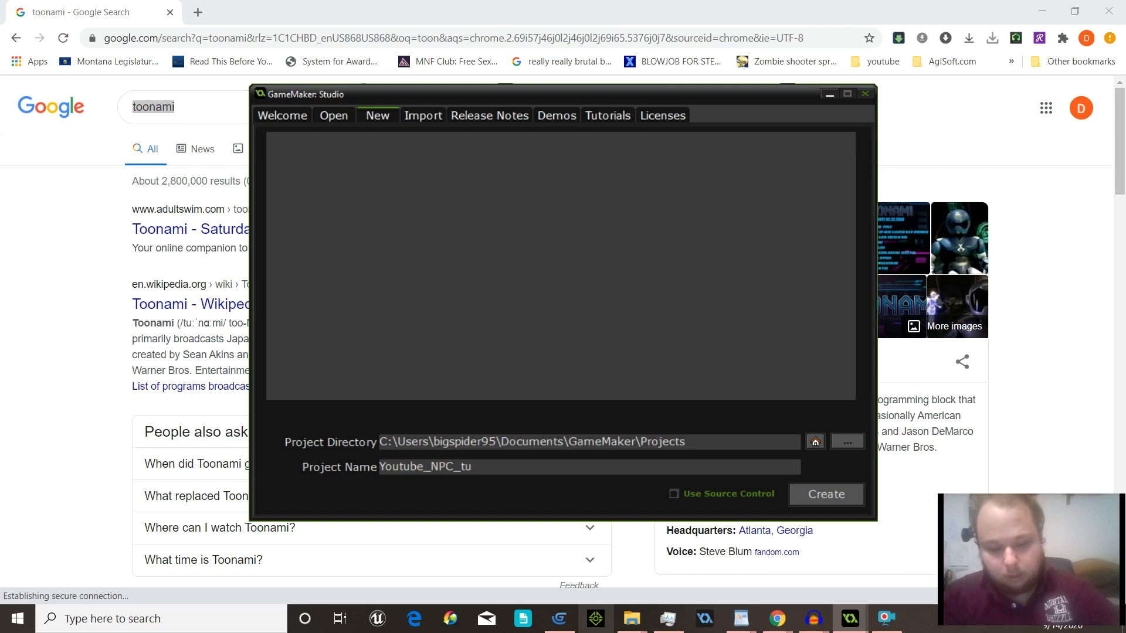
pyautogui.write('tor')
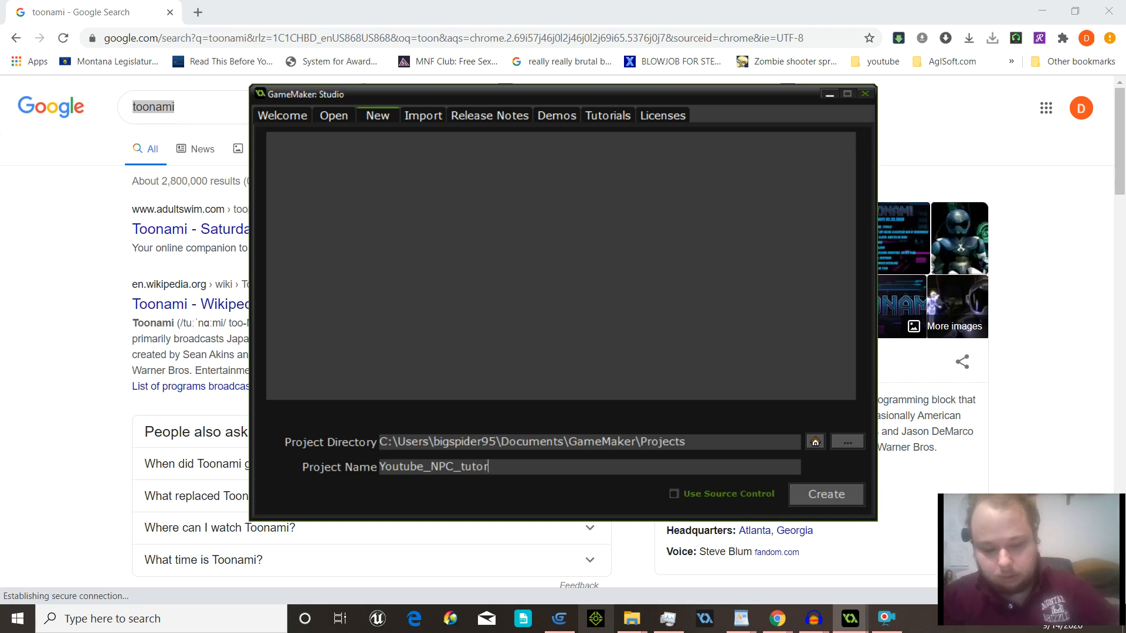
pyautogui.write('ial')
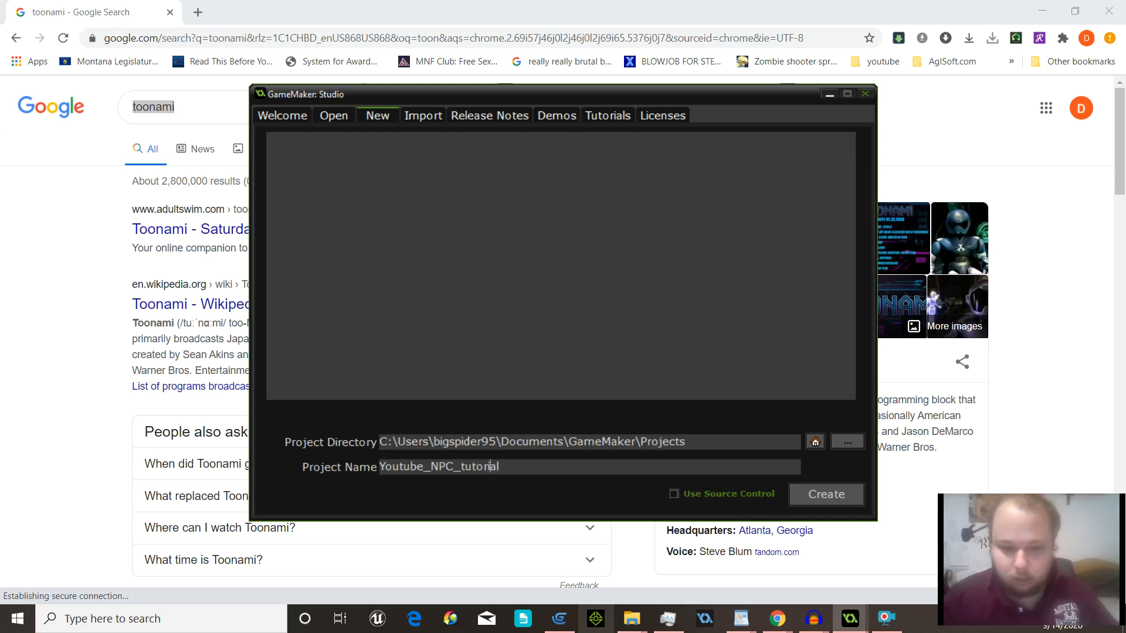
pyautogui.click(464, 467)
pyautogui.press('BackSpace')
pyautogui.write('T')
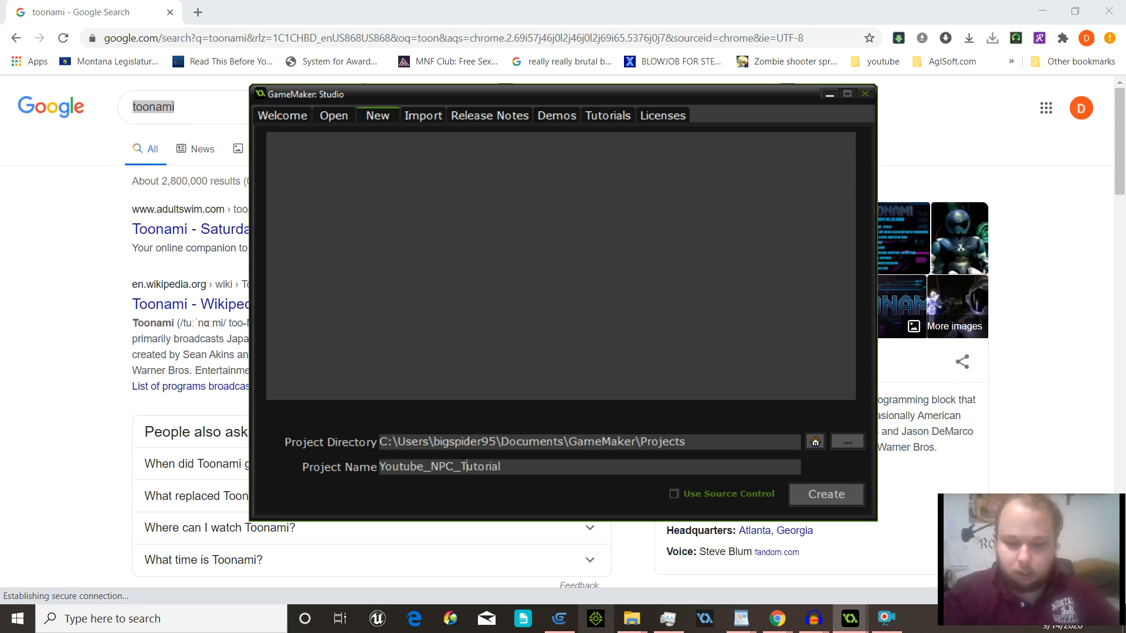
pyautogui.click(808, 495)
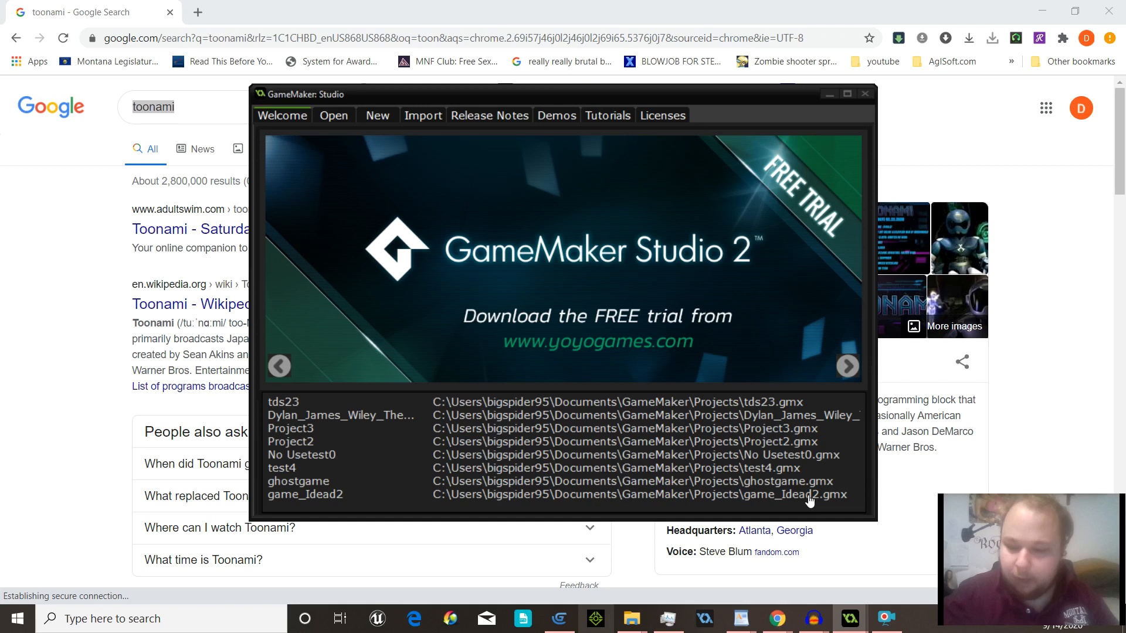
# Step: Open the existing The_Human_And_The_World_Of_Monsters project from the recent projects and minimize the Youtube_NPC_Tutorial window
pyautogui.click(392, 417)
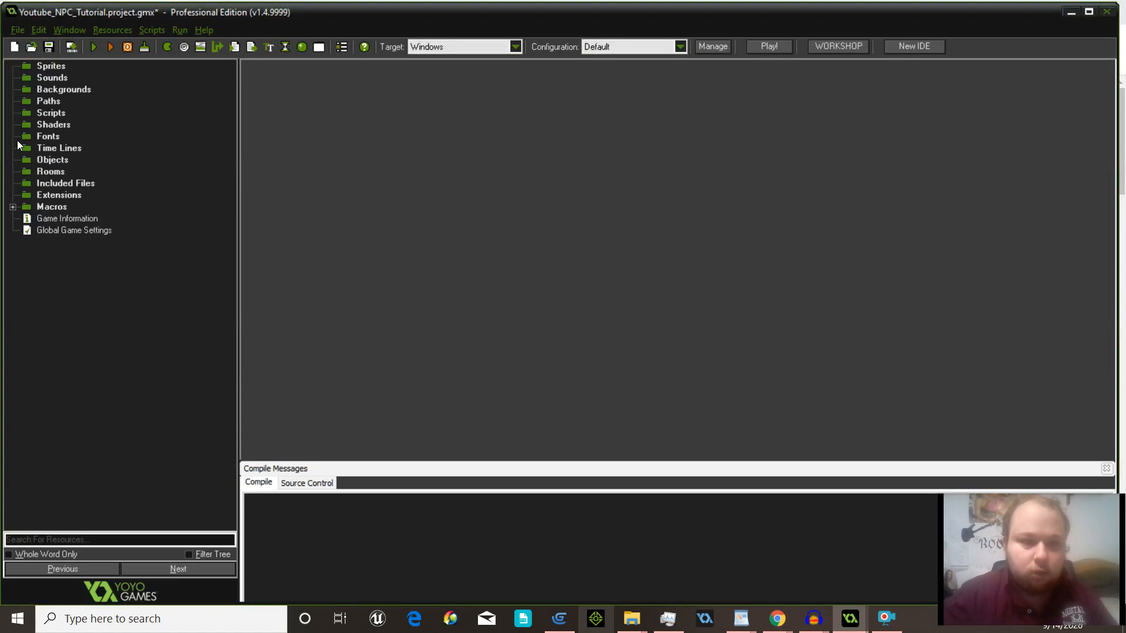
pyautogui.click(850, 618)
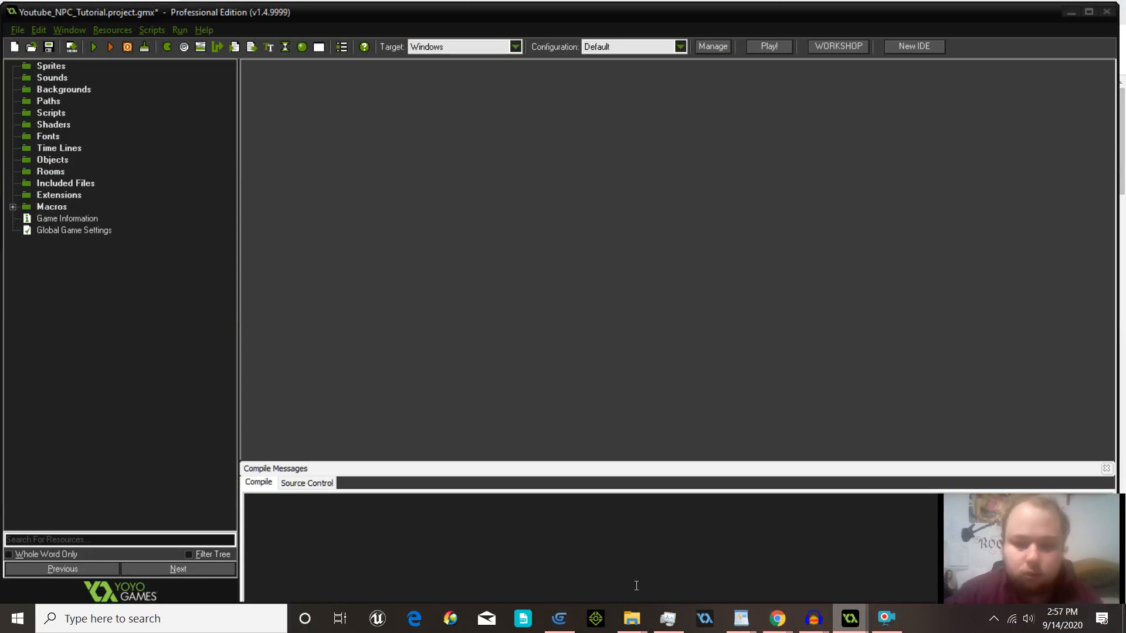
pyautogui.moveTo(852, 621)
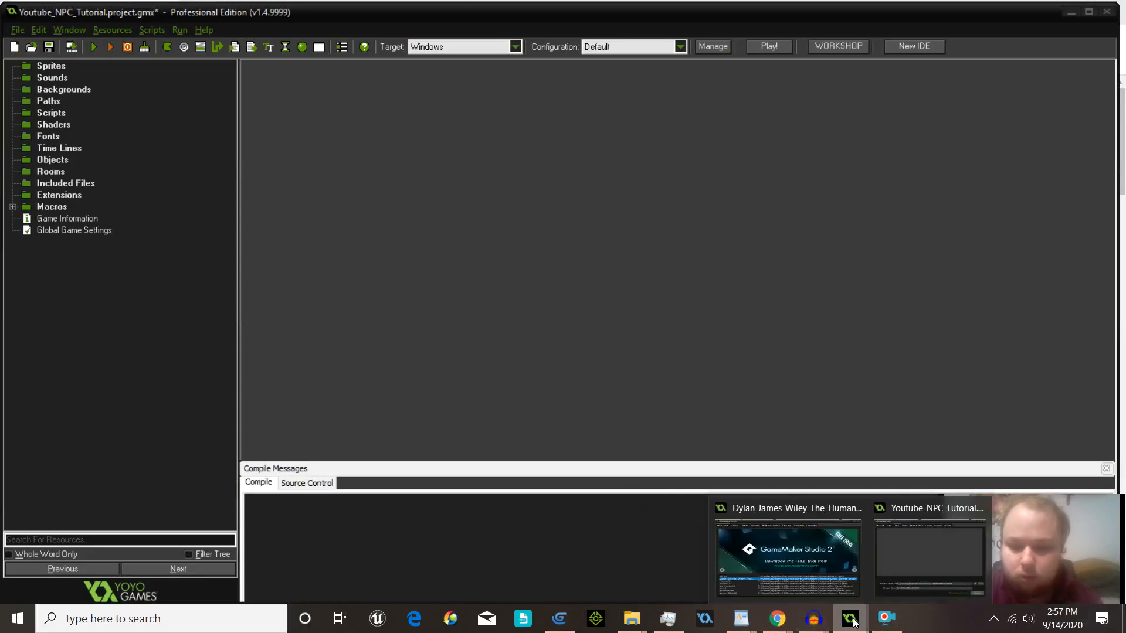
pyautogui.click(790, 549)
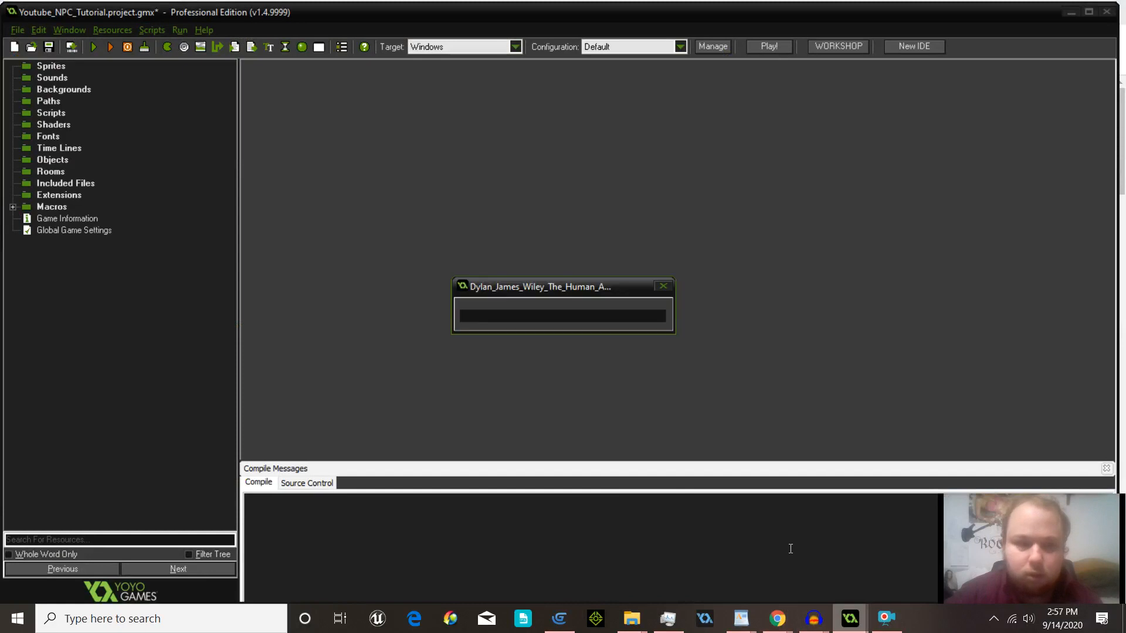
pyautogui.moveTo(852, 619)
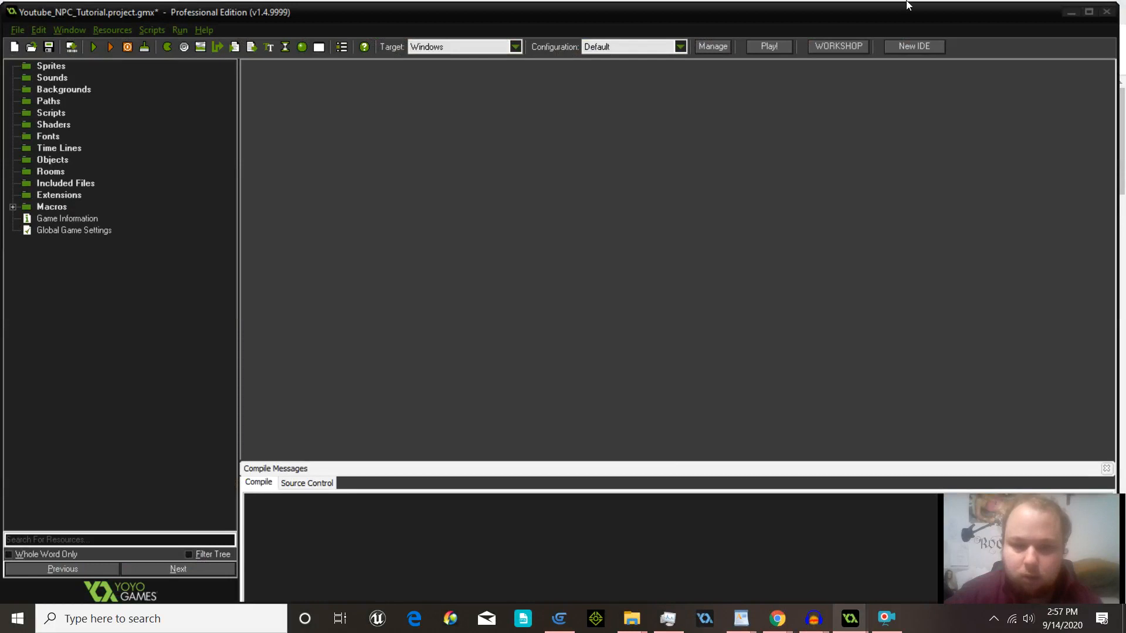
pyautogui.click(1071, 12)
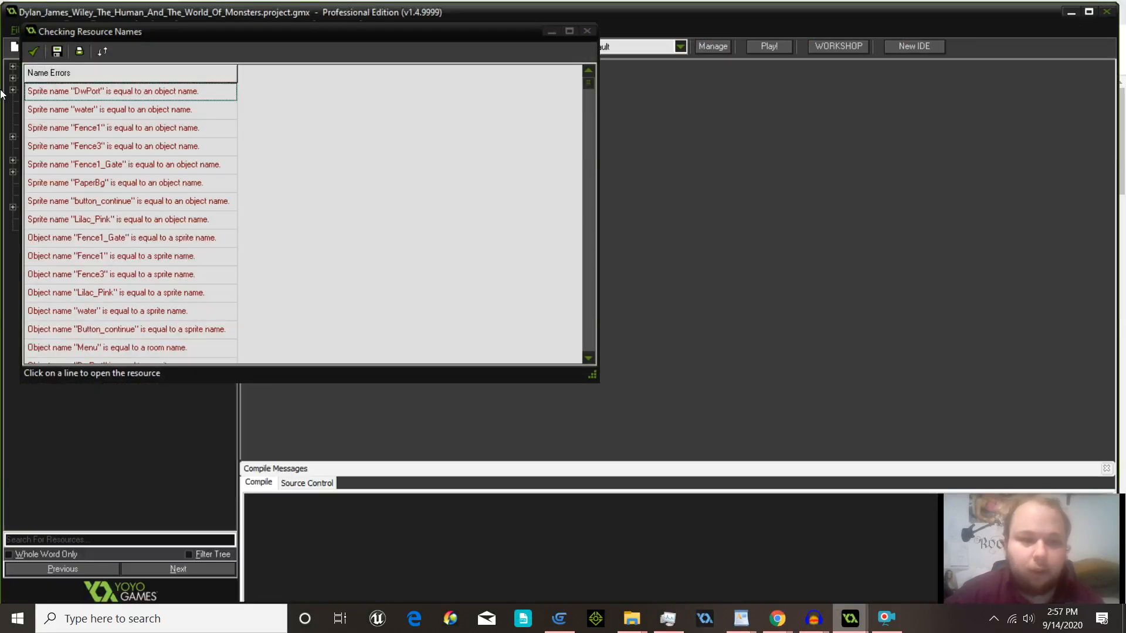
# Step: Close the resource name check and expand the NPC folder inside the Sprites group
pyautogui.click(33, 52)
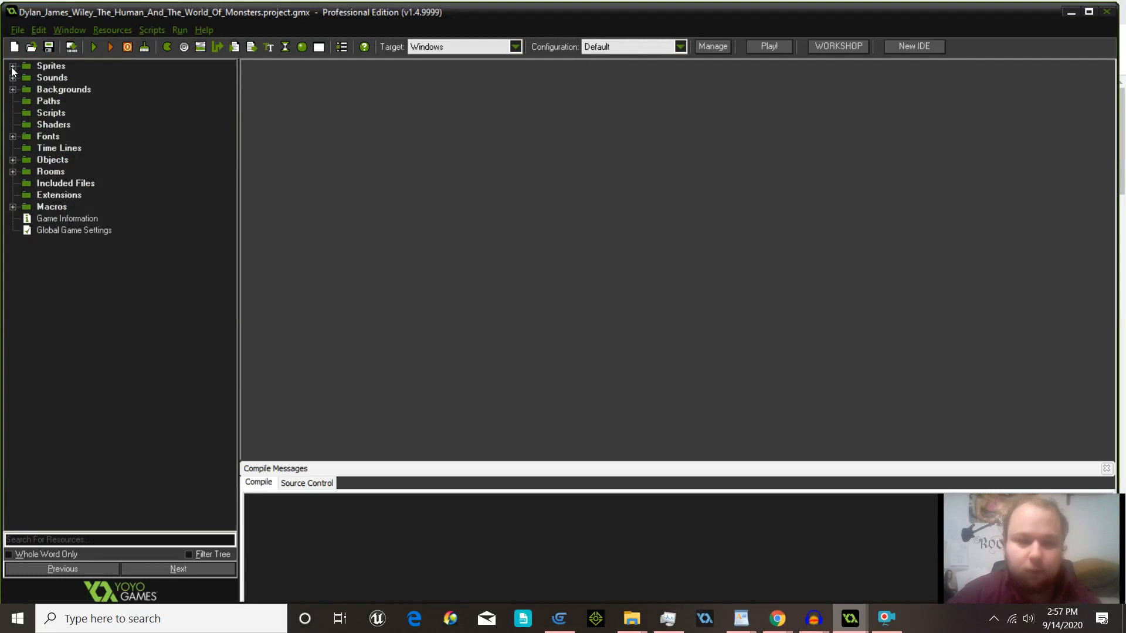
pyautogui.click(12, 66)
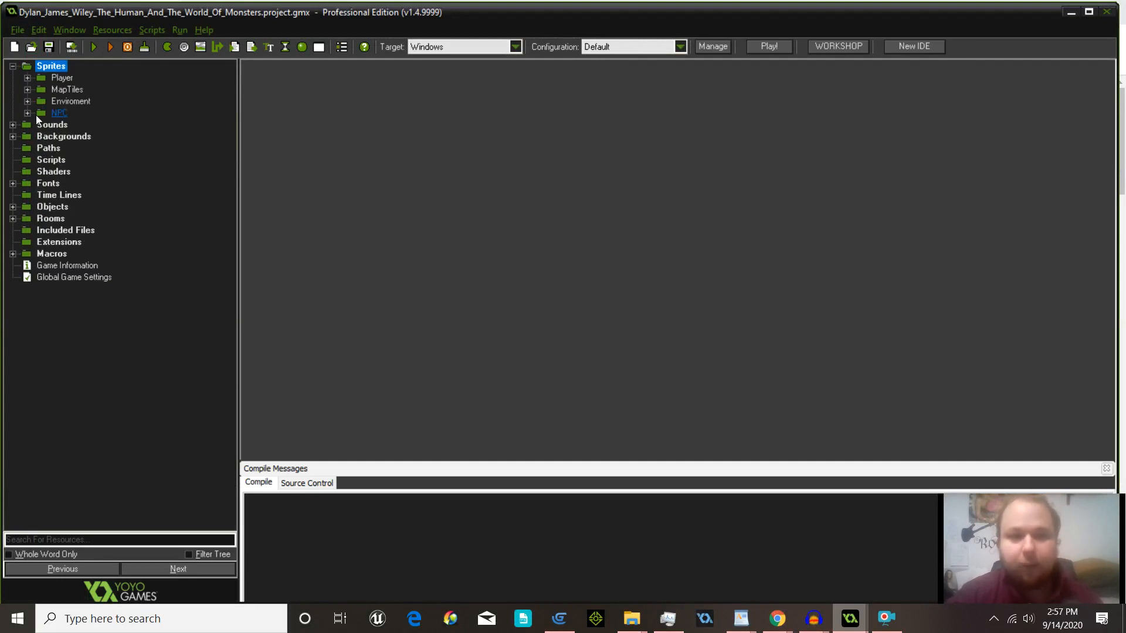
pyautogui.click(27, 113)
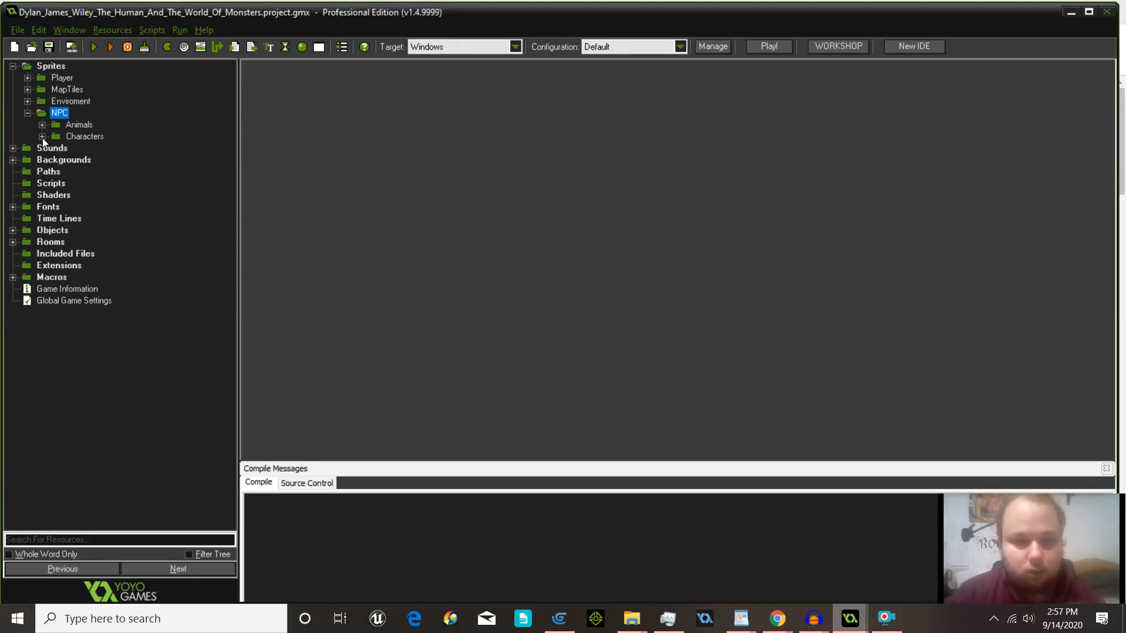
# Step: Run the game, start playing from its main menu and walk the character right along the chain-link fence
pyautogui.click(94, 49)
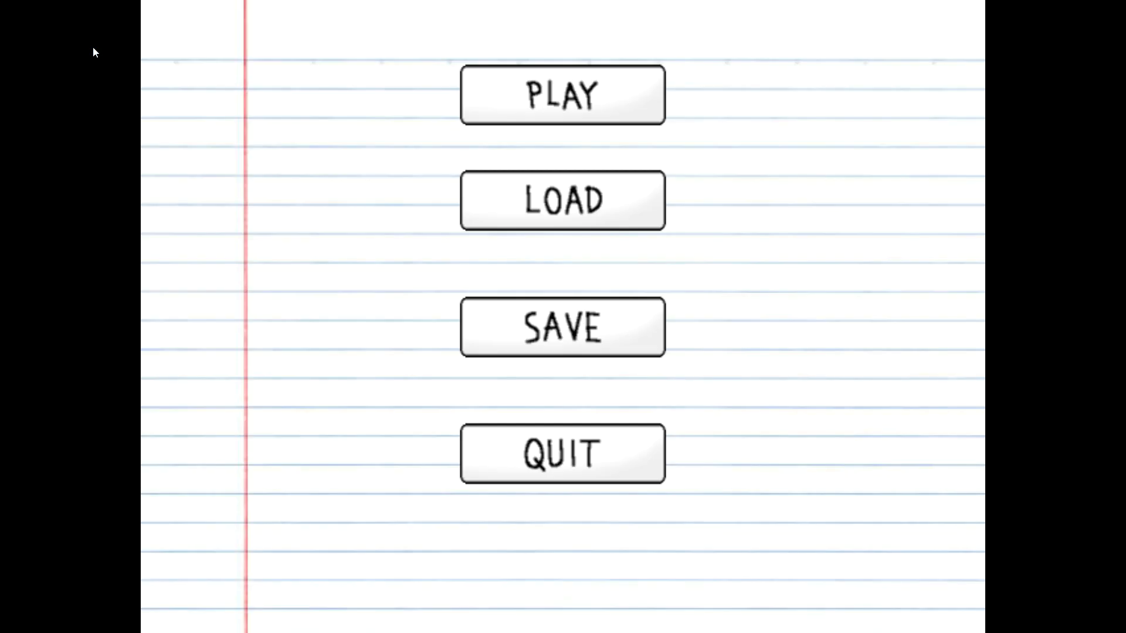
pyautogui.click(568, 103)
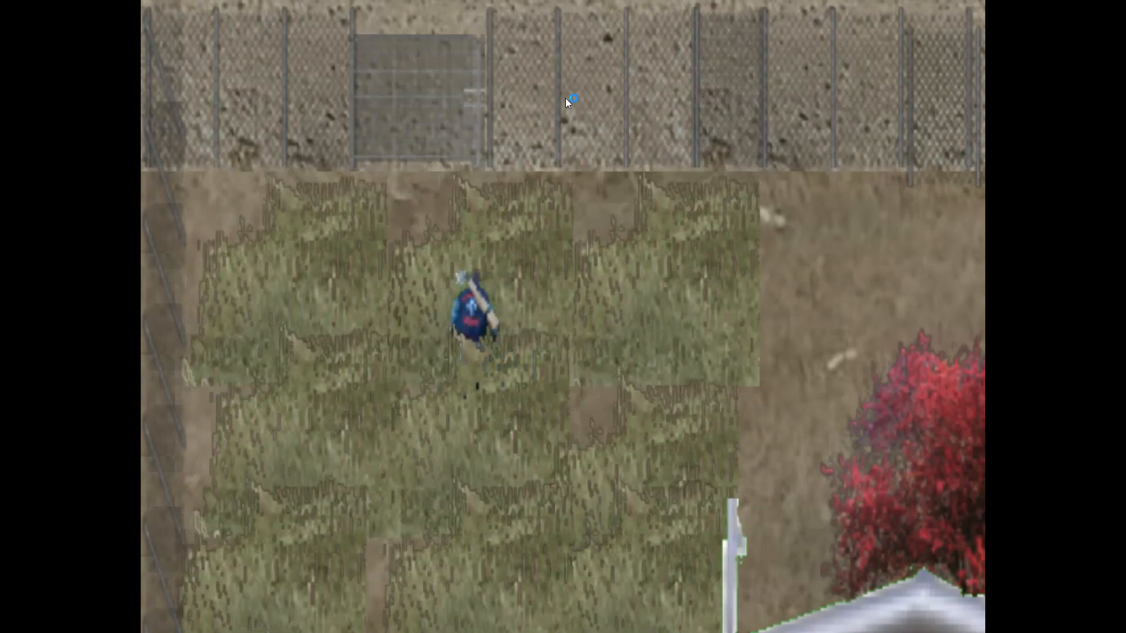
pyautogui.press('d')
pyautogui.press('w')
pyautogui.press('d')
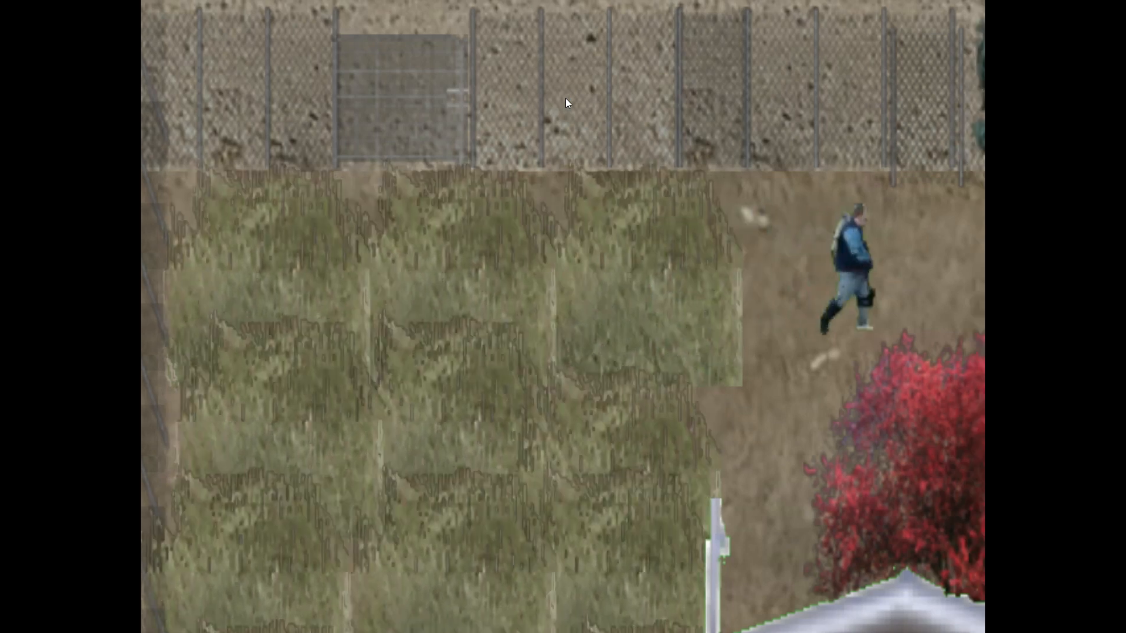
pyautogui.press('d')
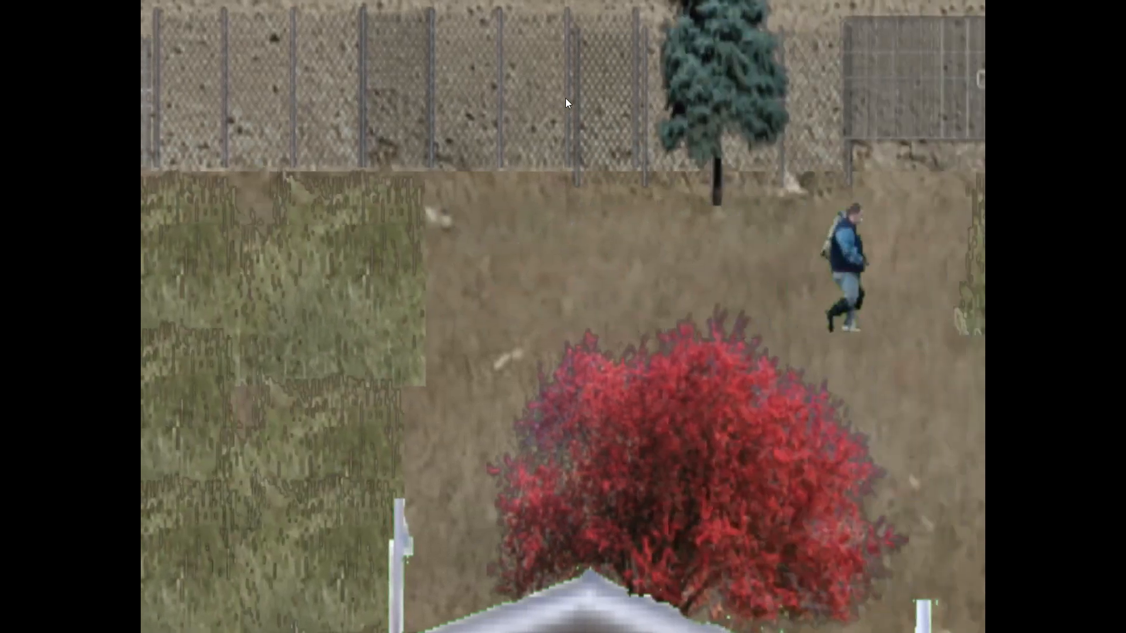
pyautogui.press('d')
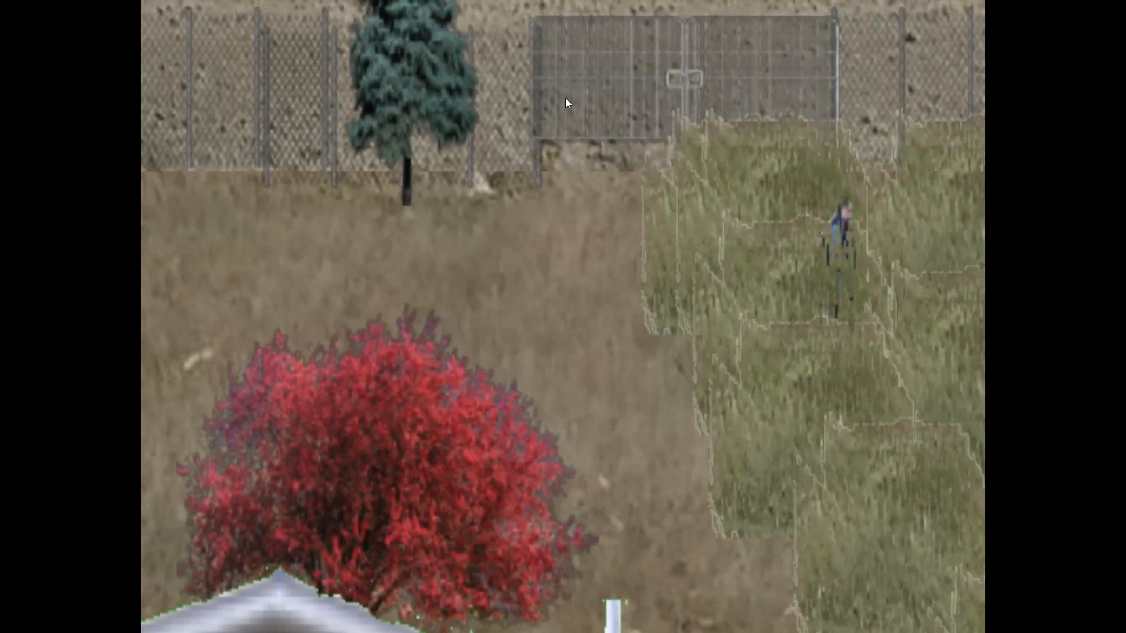
pyautogui.press('d')
# Step: Walk the character down through the grass, past the gate and the house, to the dirt road
pyautogui.press('s')
pyautogui.press('s')
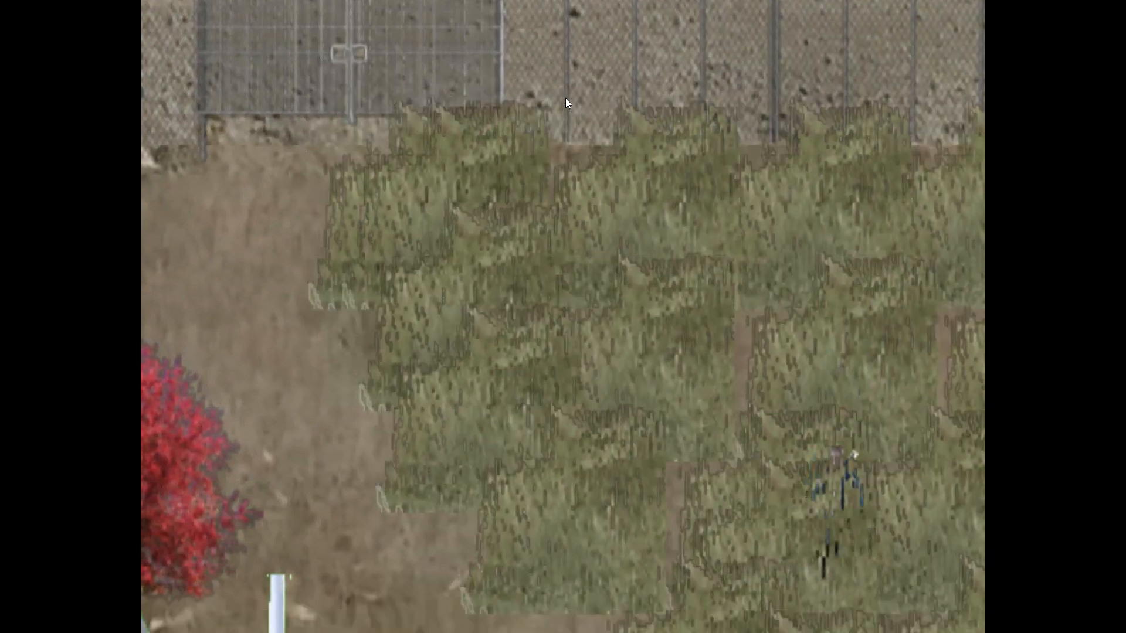
pyautogui.press('s')
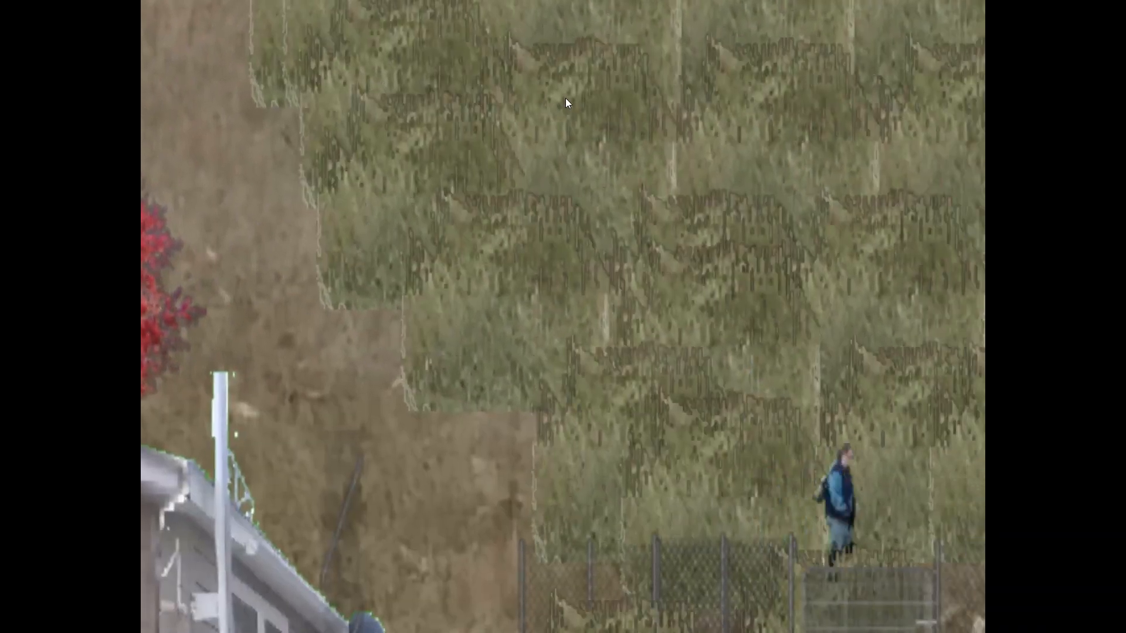
pyautogui.press('s')
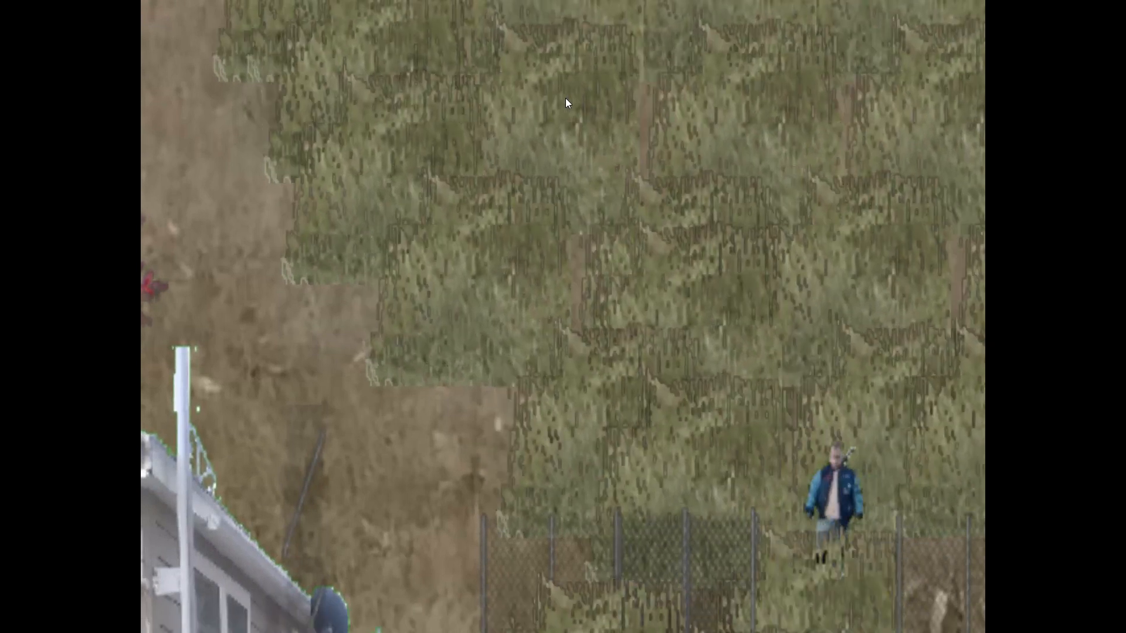
pyautogui.press('s')
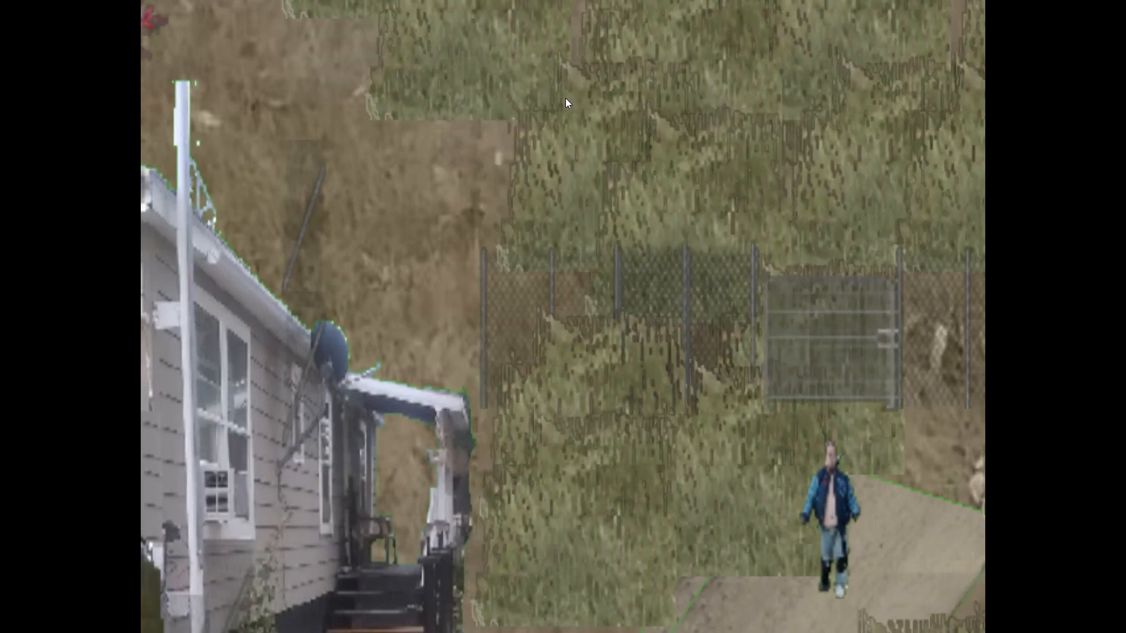
pyautogui.press('s')
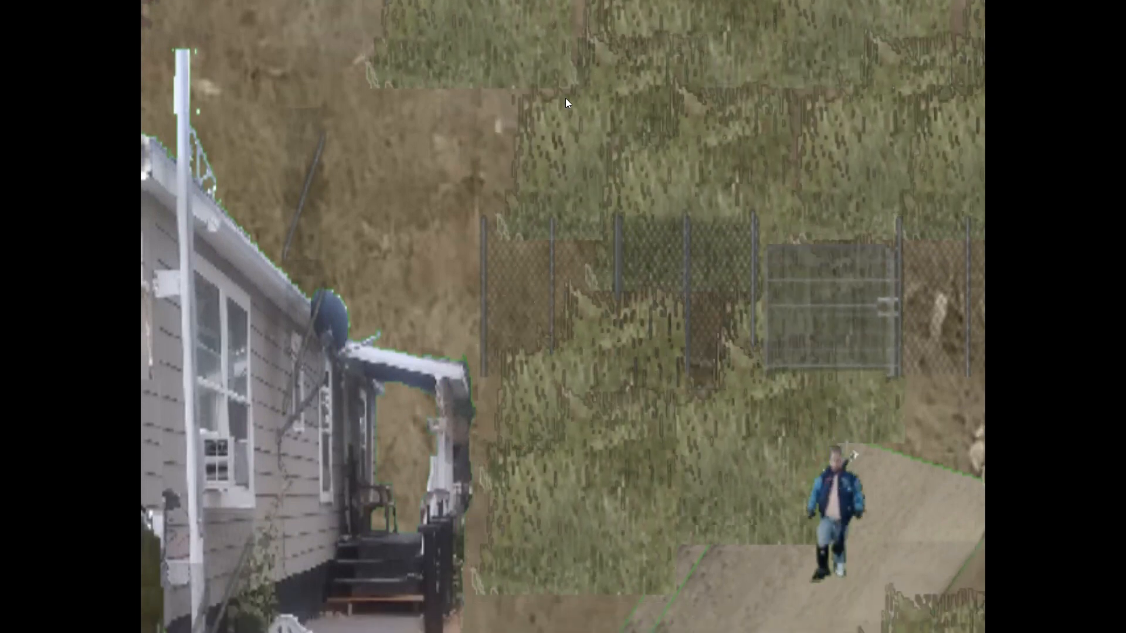
pyautogui.press('s')
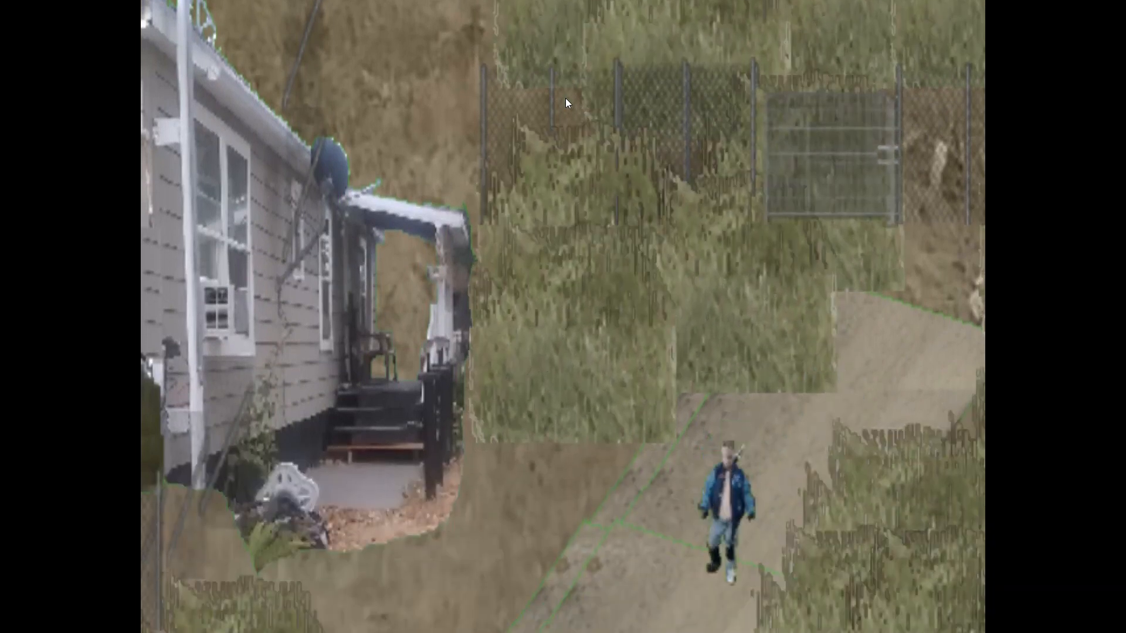
pyautogui.press('s')
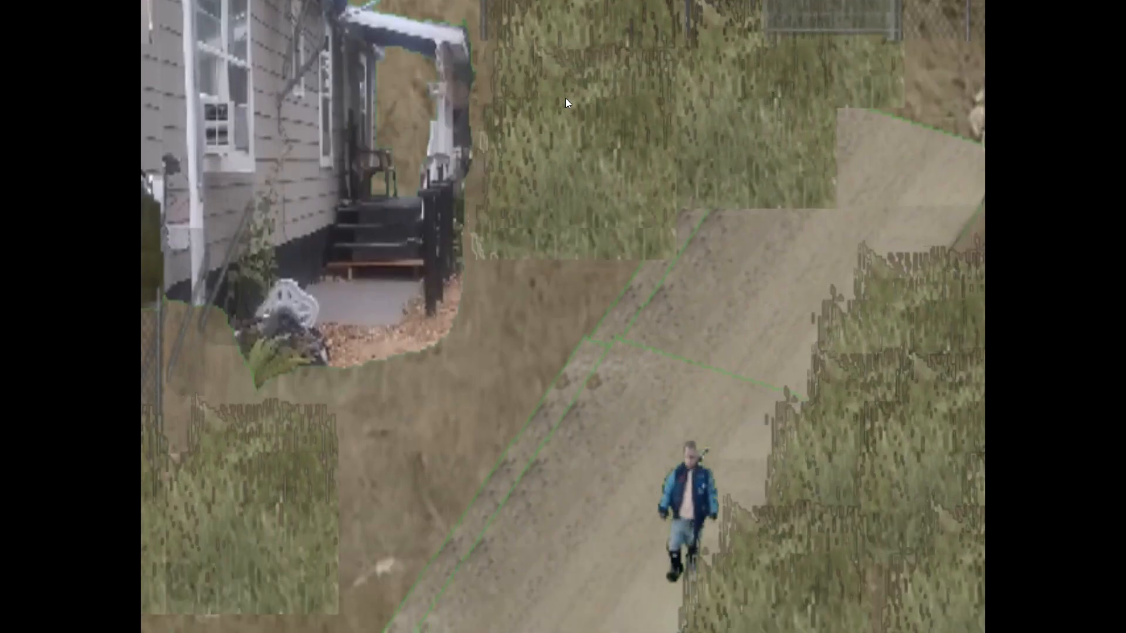
pyautogui.press('a')
pyautogui.press('s')
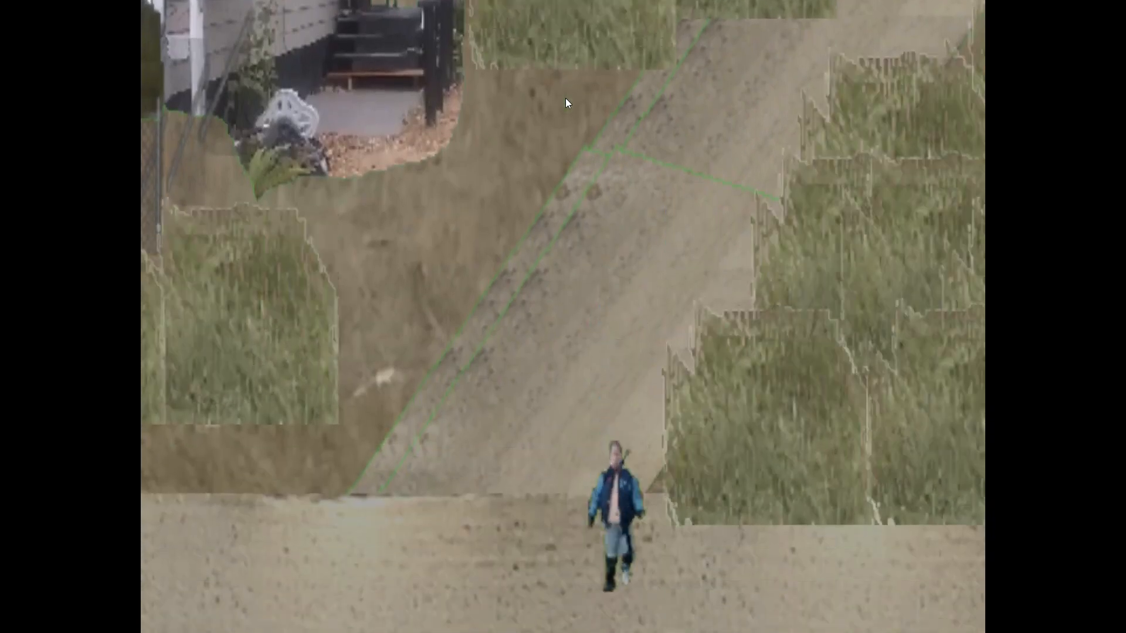
# Step: Walk the character left along the dirt road and down to the wooden fence
pyautogui.press('a')
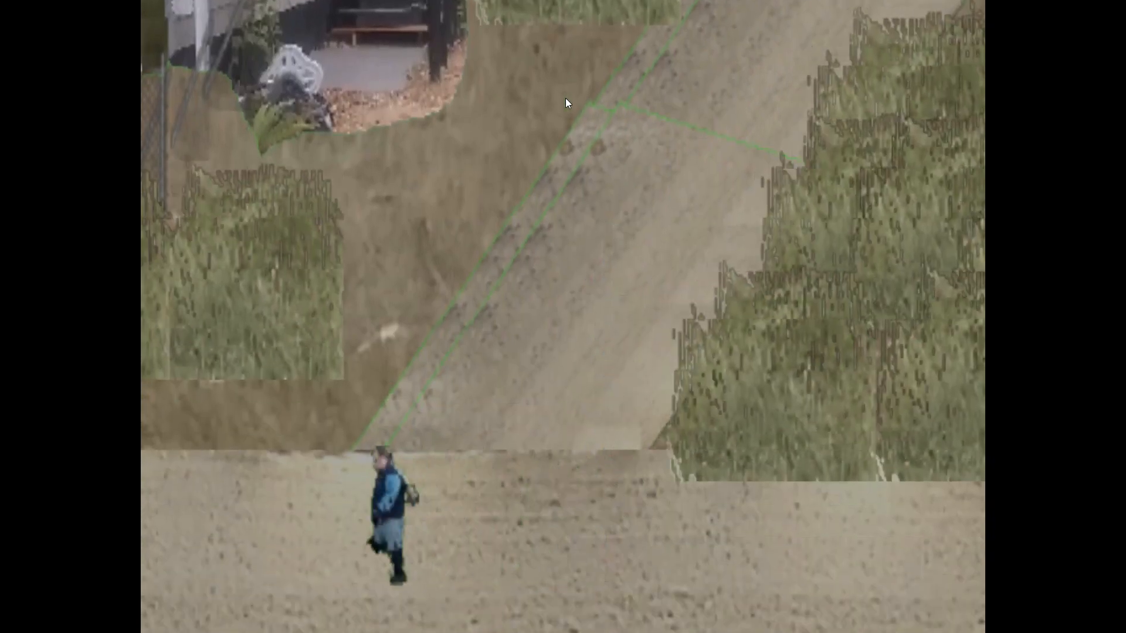
pyautogui.press('a')
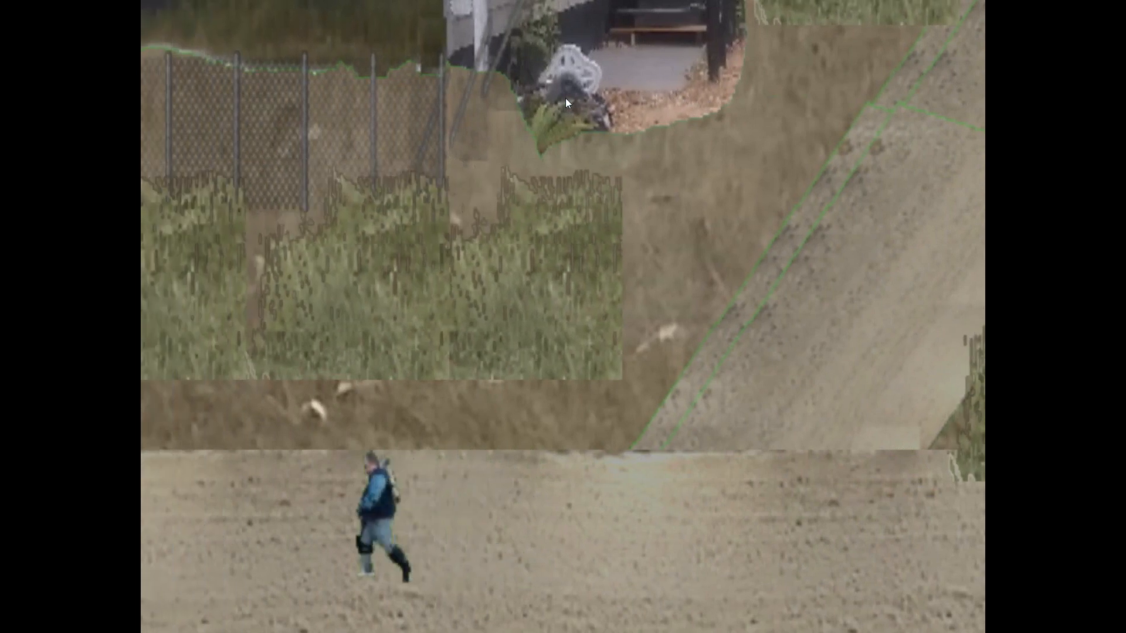
pyautogui.press('s')
pyautogui.press('s')
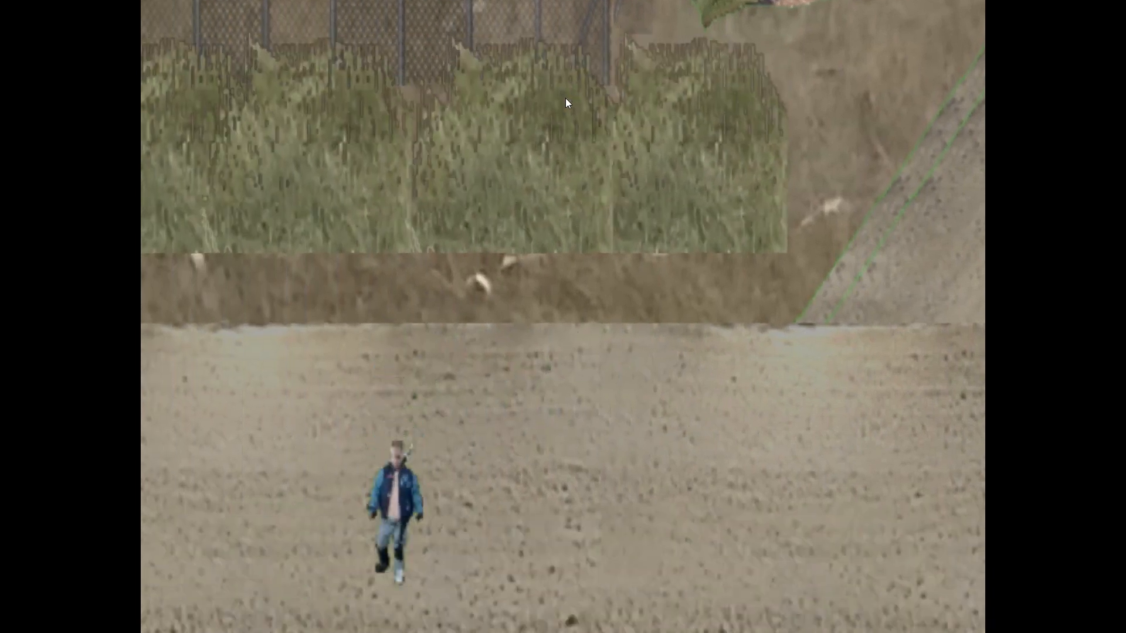
pyautogui.press('s')
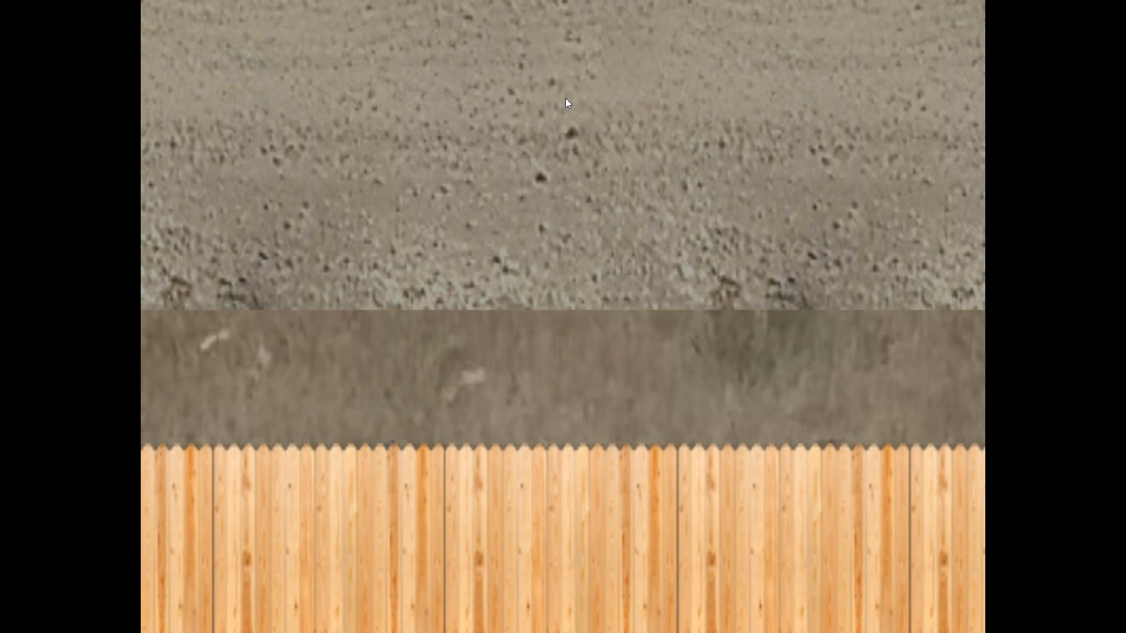
# Step: Walk the character down past the wooden fence and into the open grass field
pyautogui.press('s')
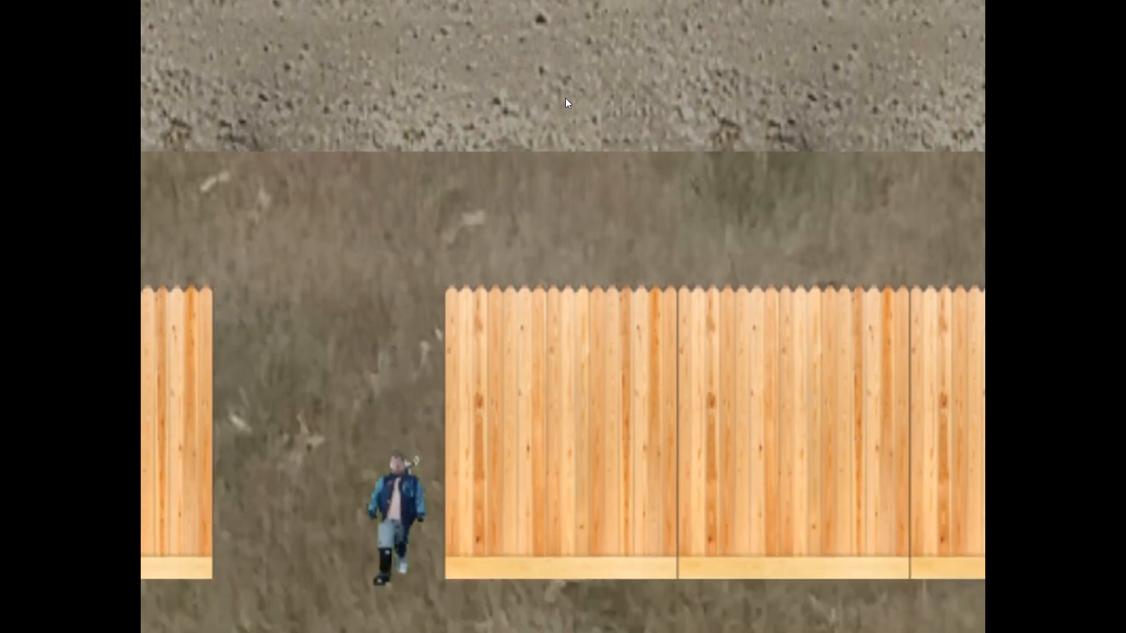
pyautogui.press('s')
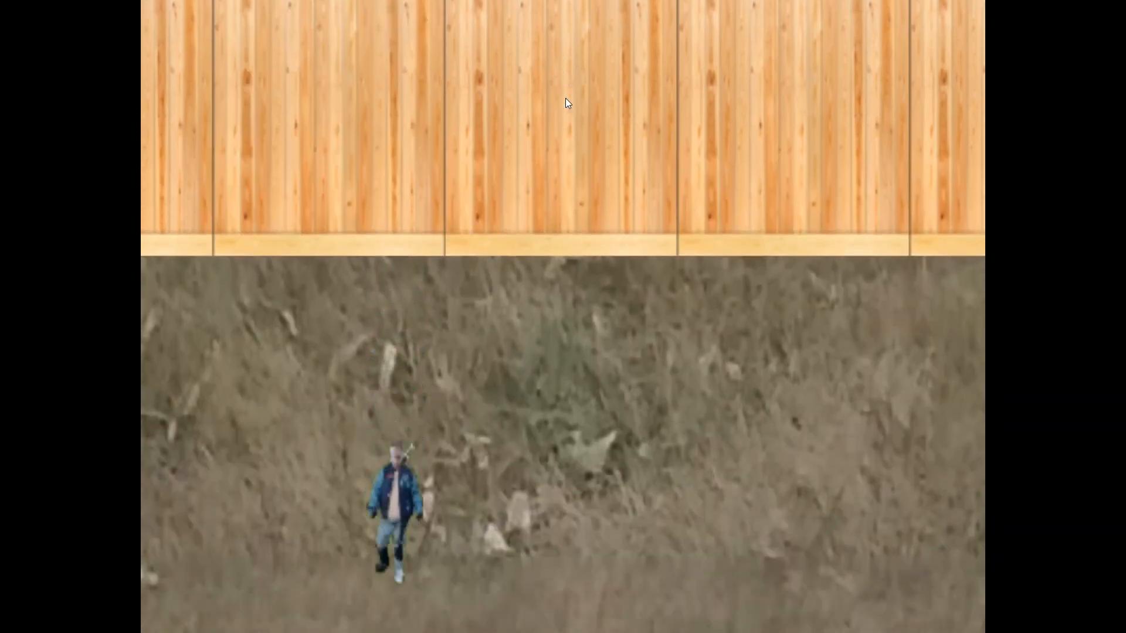
pyautogui.press('s')
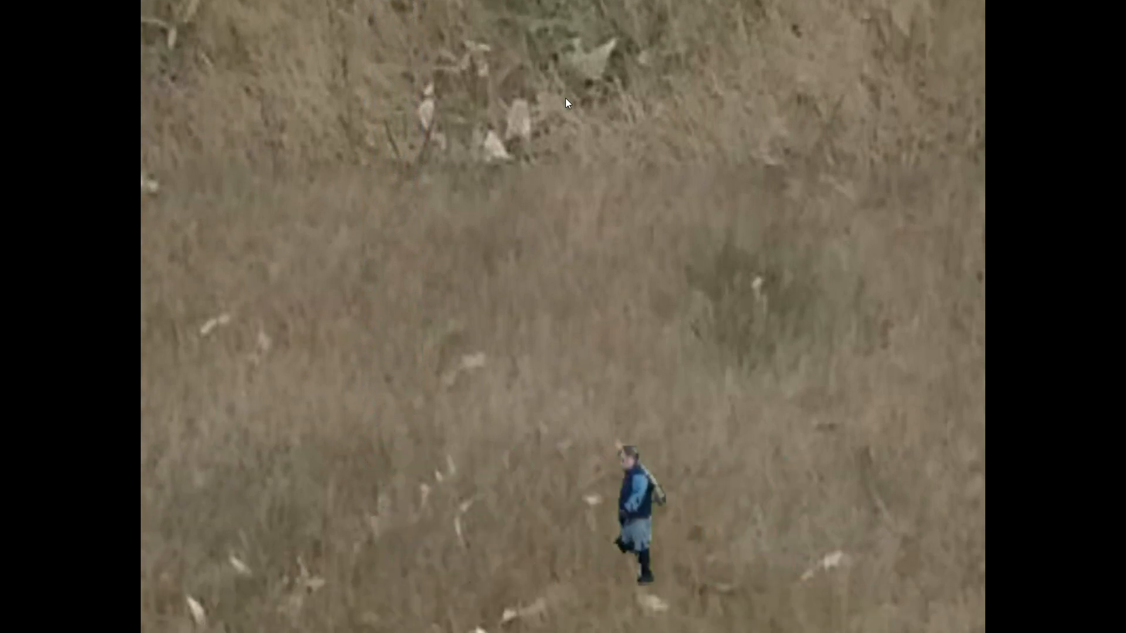
# Step: Walk the character left and down through the grass around the red NPC to demonstrate its following behaviour
pyautogui.press('a')
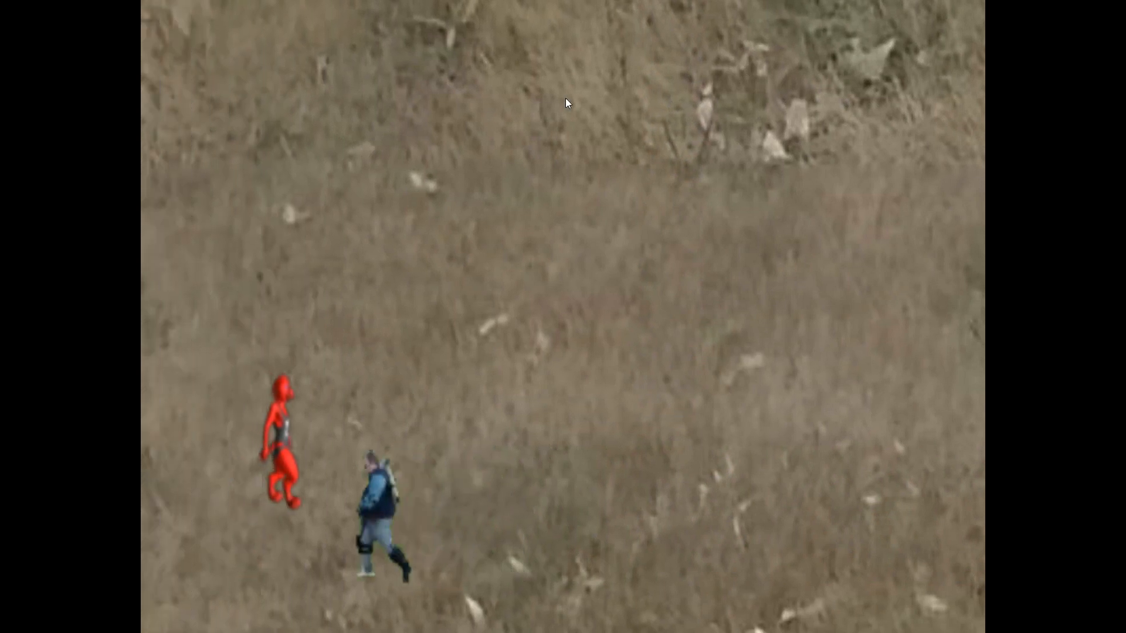
pyautogui.press('s')
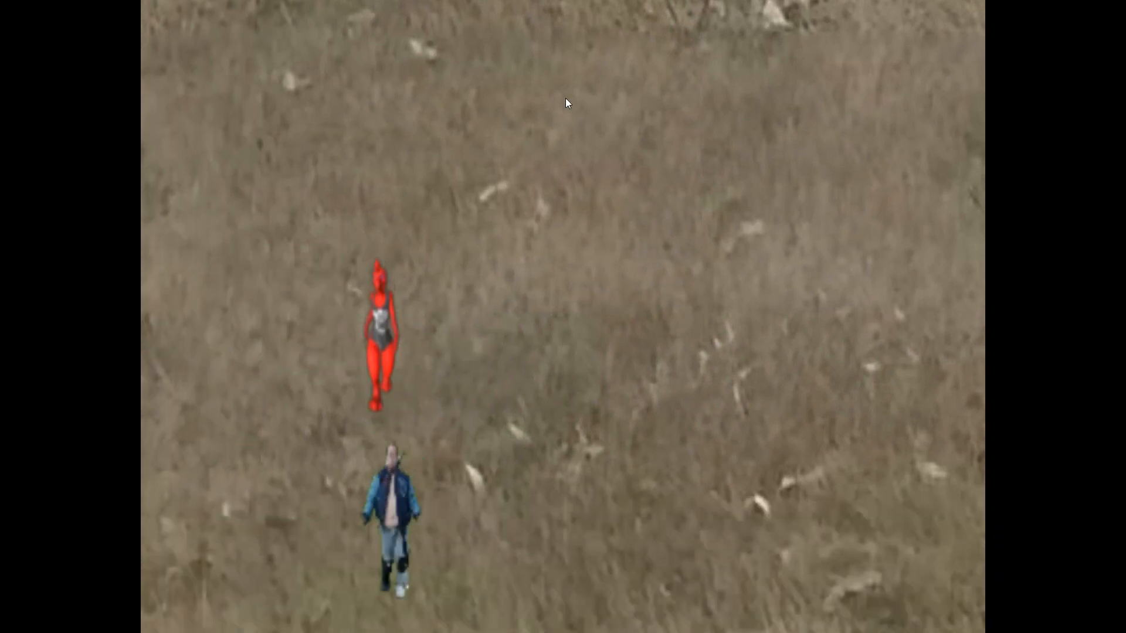
pyautogui.press('a')
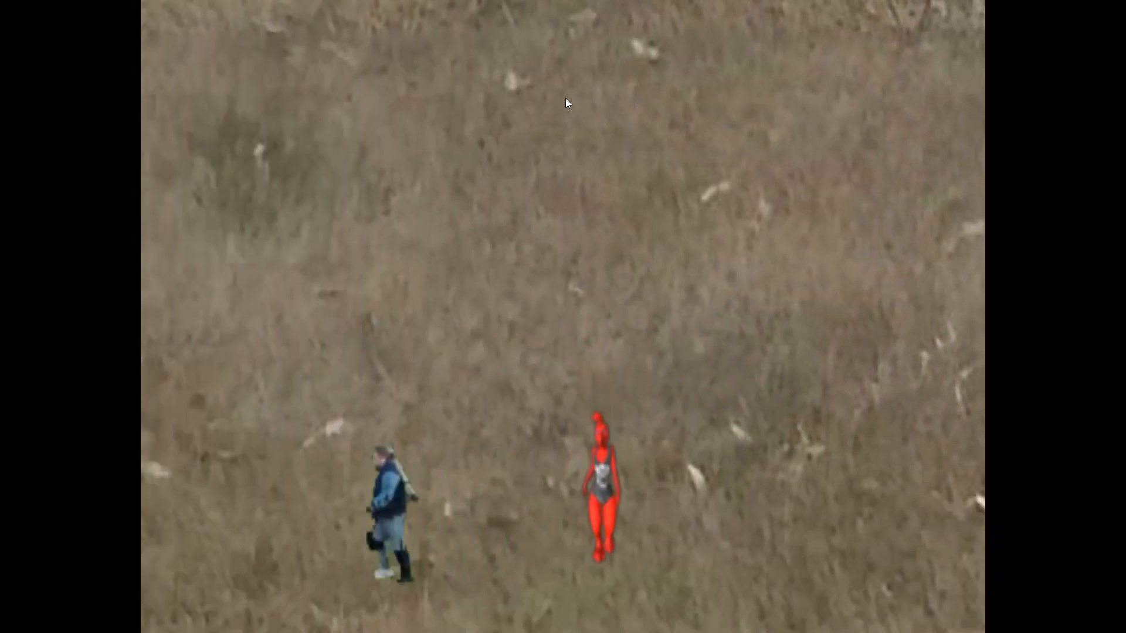
pyautogui.press('a')
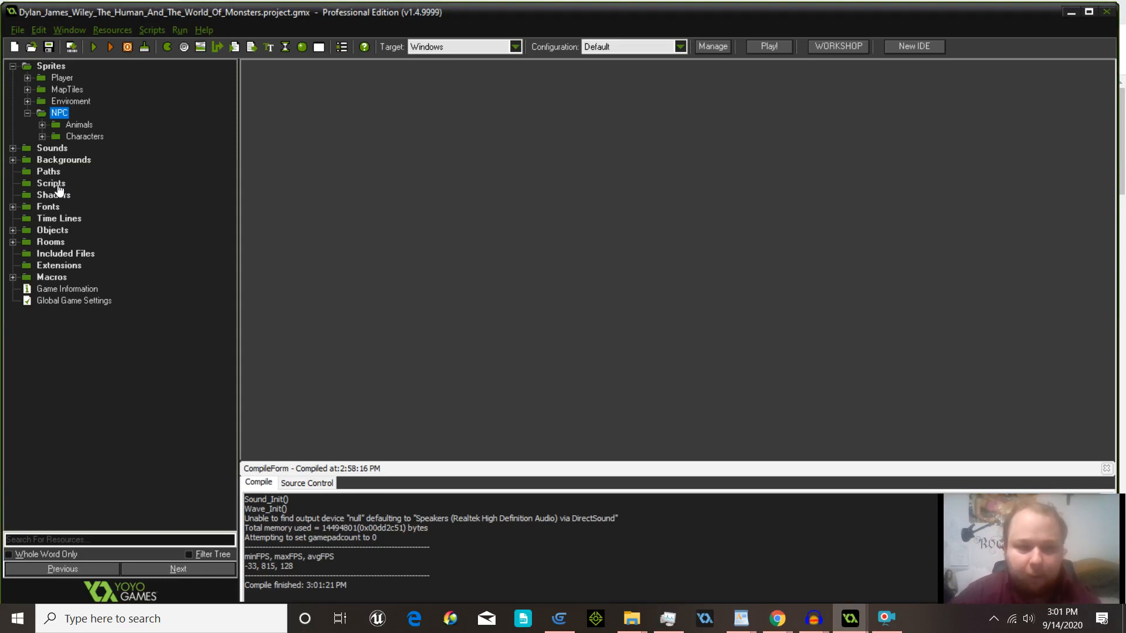
# Step: Expand the Characters and Arazona_Fenix folders under the NPC sprites and inspect the properties of spr_Arazona_down
pyautogui.click(41, 137)
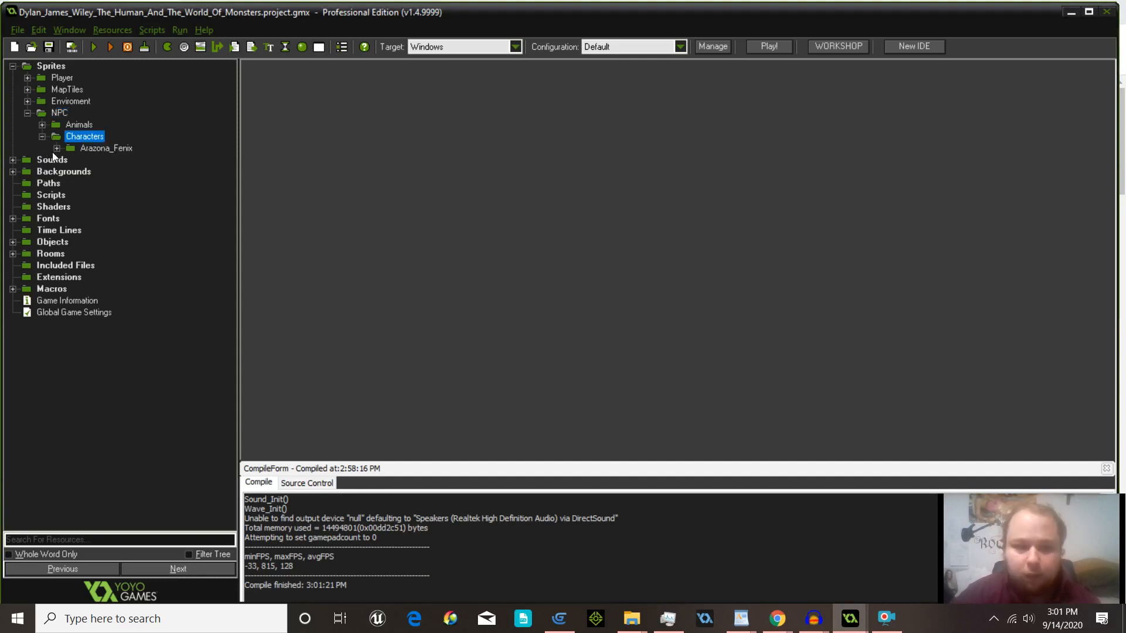
pyautogui.click(56, 148)
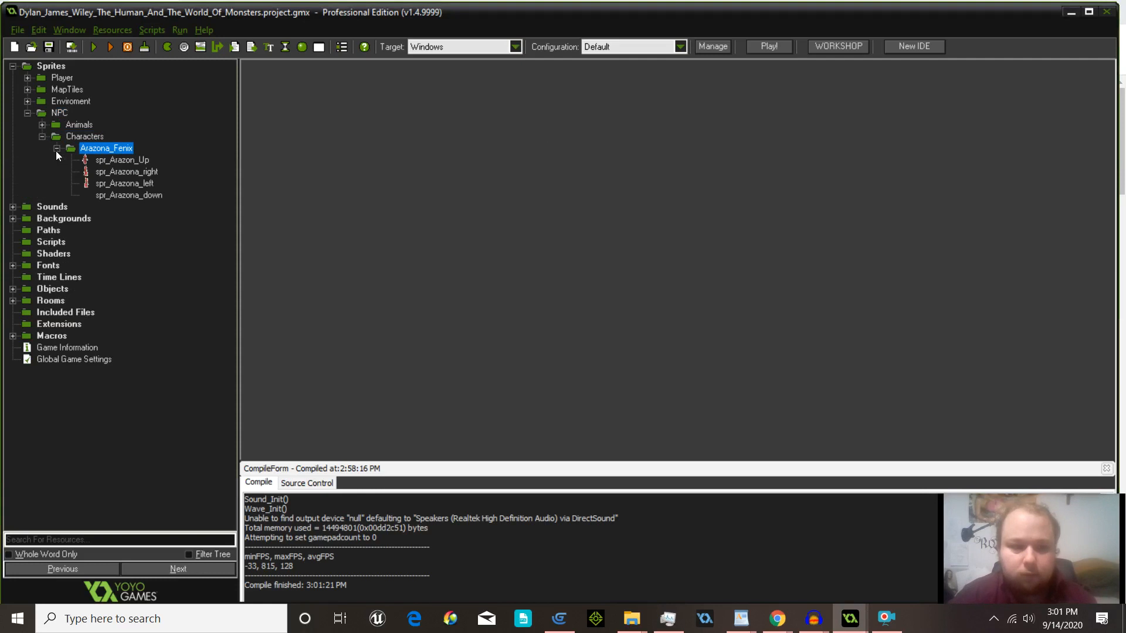
pyautogui.click(90, 198)
pyautogui.doubleClick(89, 195)
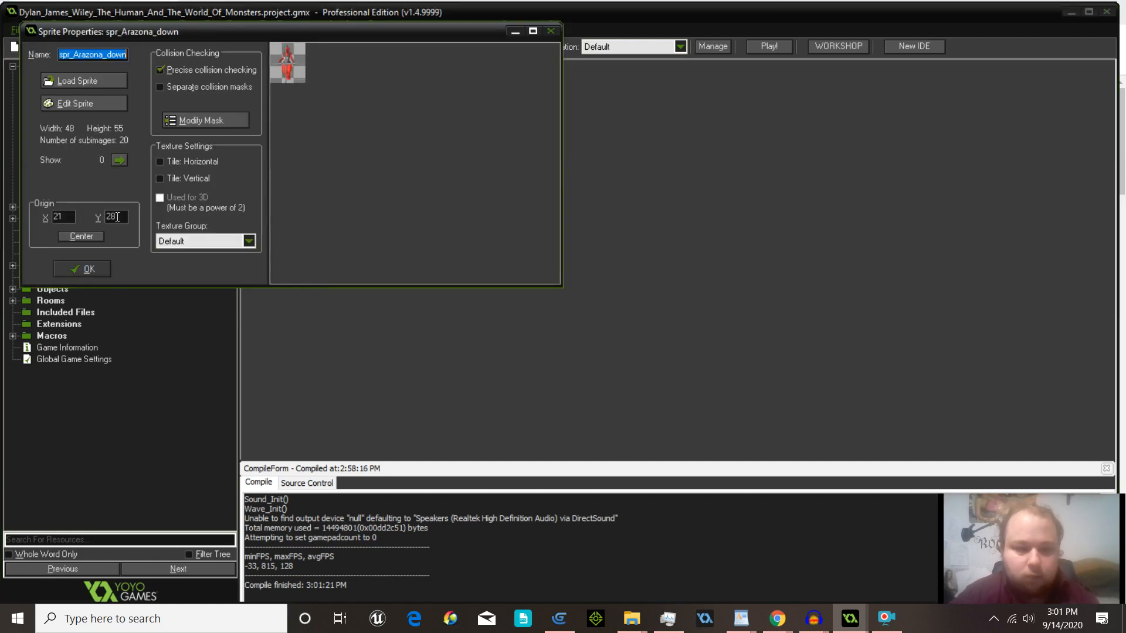
pyautogui.click(518, 31)
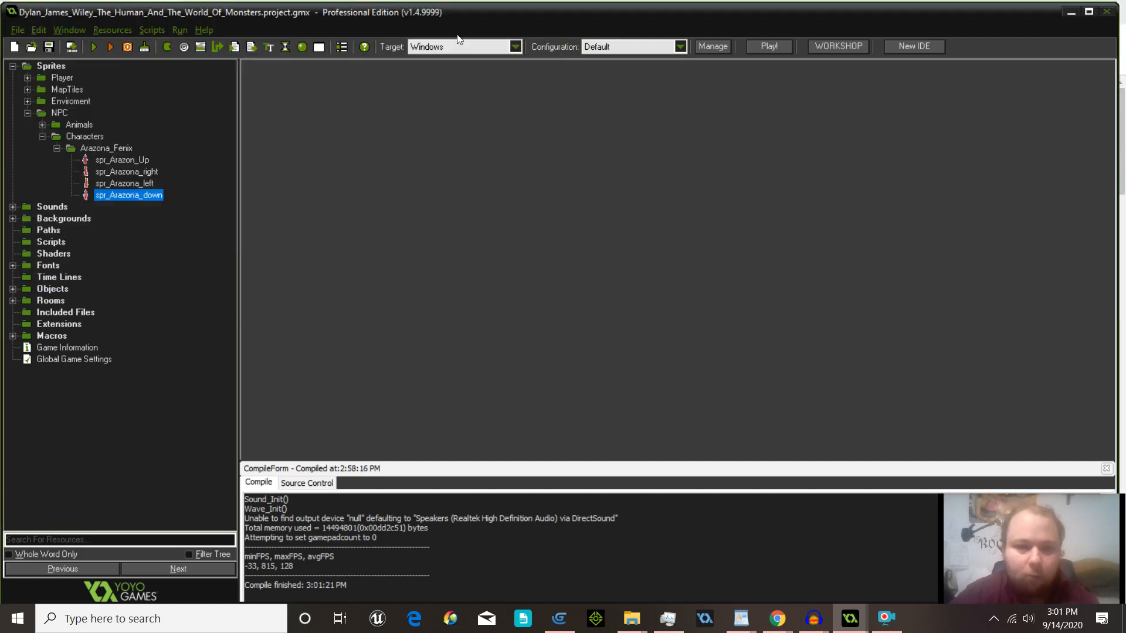
pyautogui.click(22, 29)
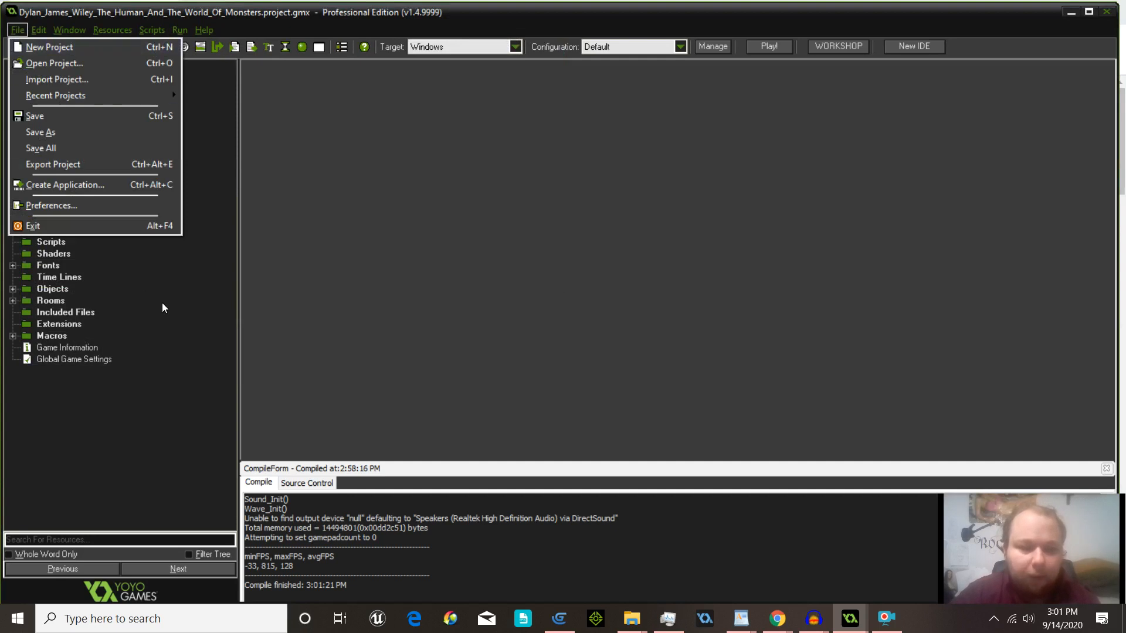
pyautogui.click(173, 348)
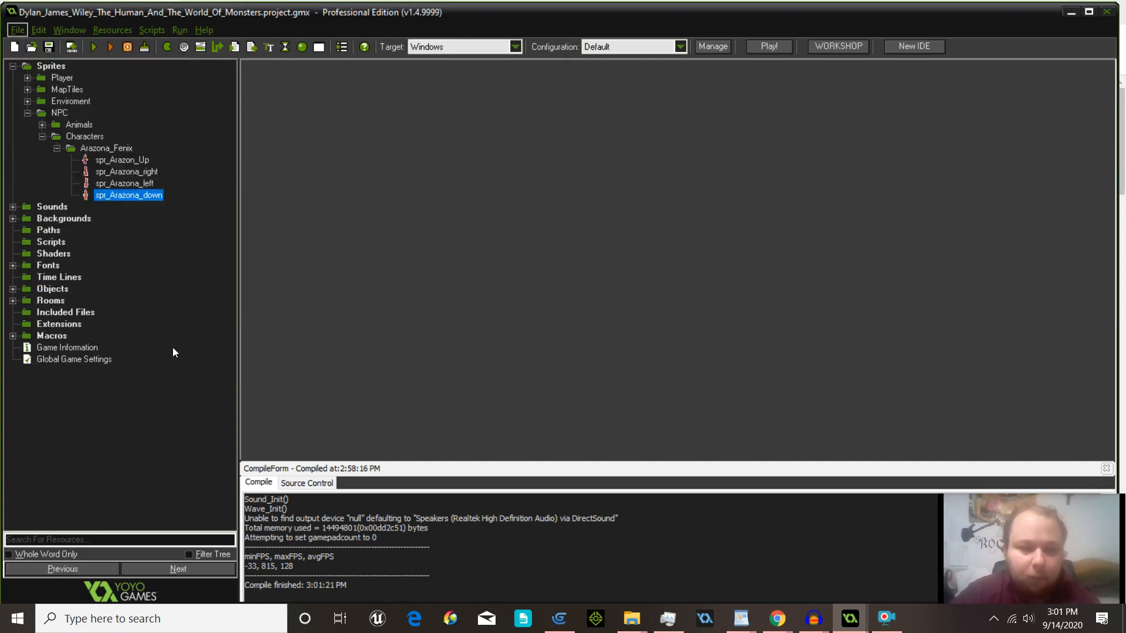
# Step: Export the spr_Arazon_Up sprite as spr_Arazon_Up_strip20.png to the Downloads folder and close its editor and properties
pyautogui.click(115, 162)
pyautogui.doubleClick(115, 165)
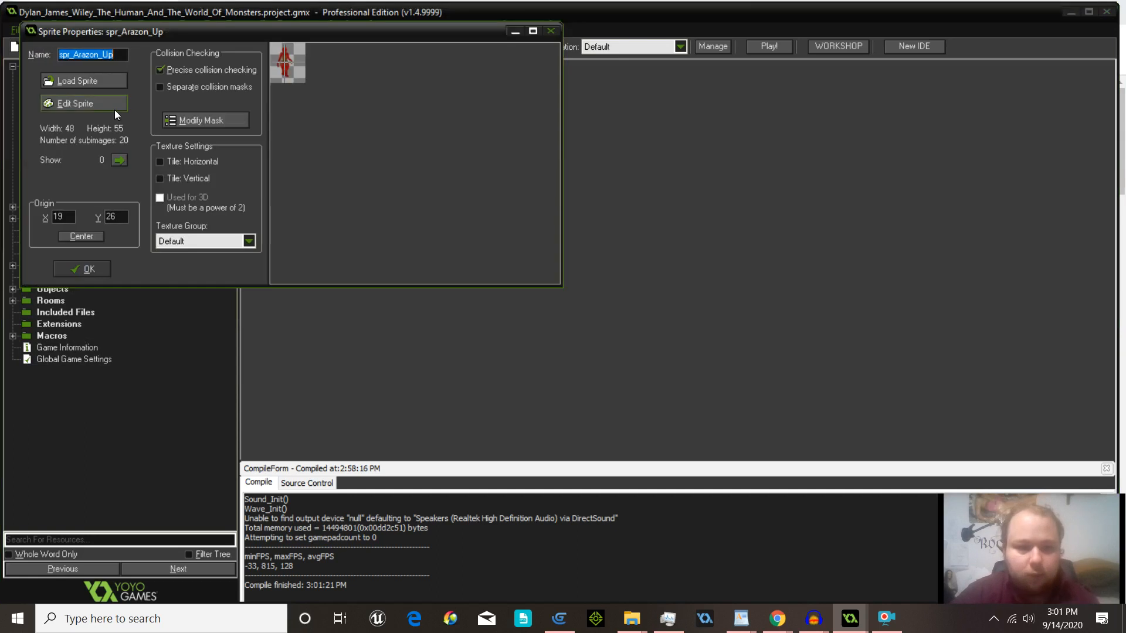
pyautogui.click(108, 104)
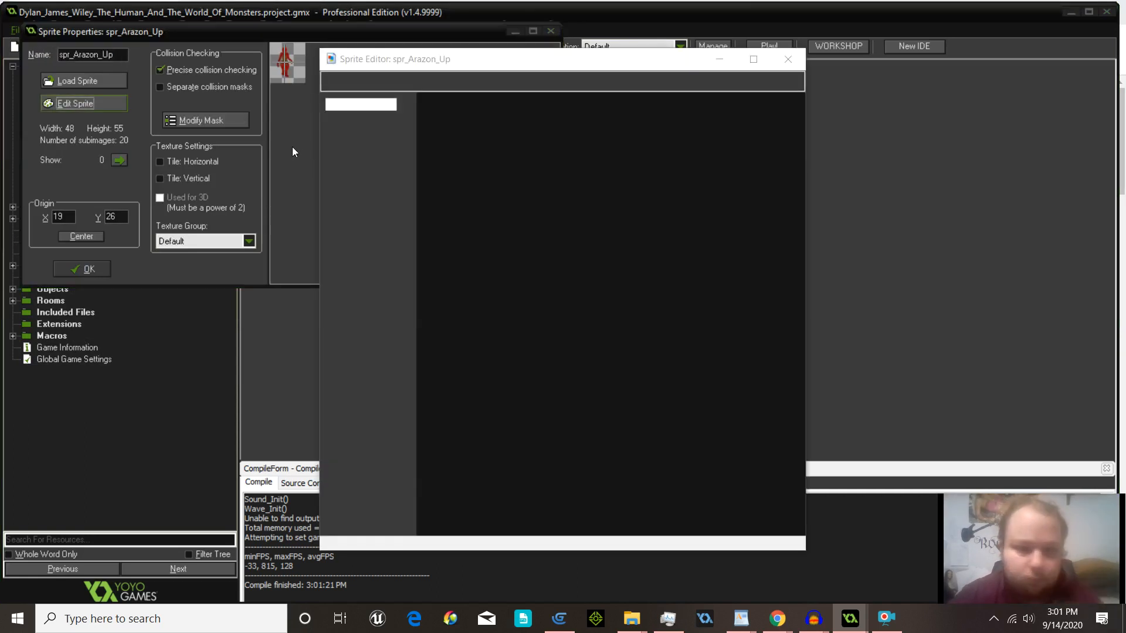
pyautogui.click(403, 96)
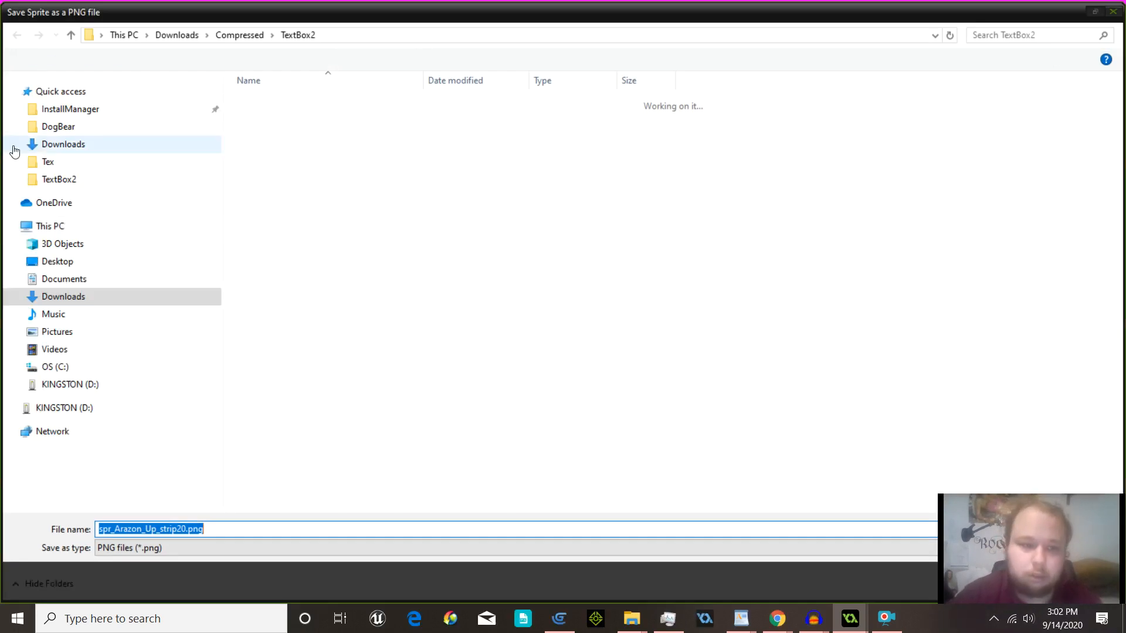
pyautogui.click(54, 300)
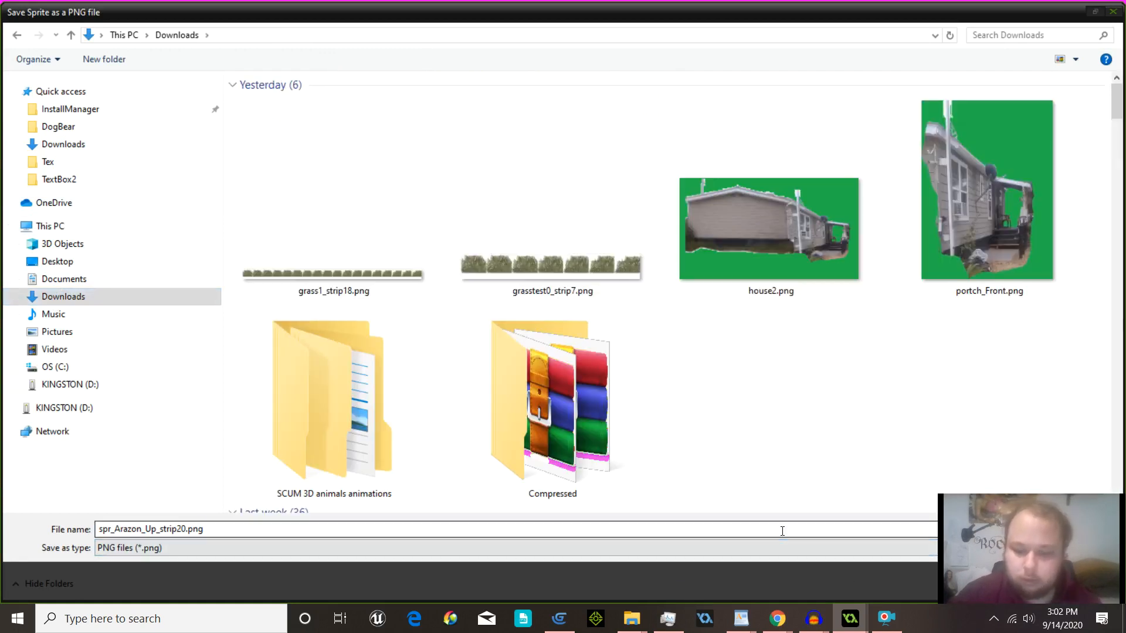
pyautogui.click(782, 532)
pyautogui.press('Return')
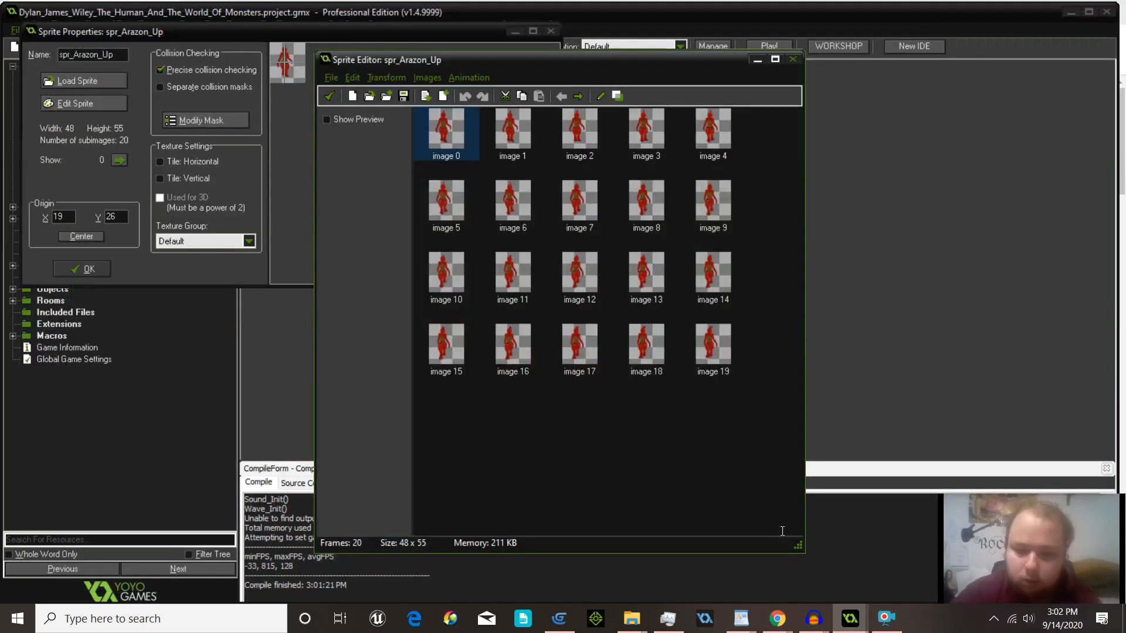
pyautogui.click(328, 96)
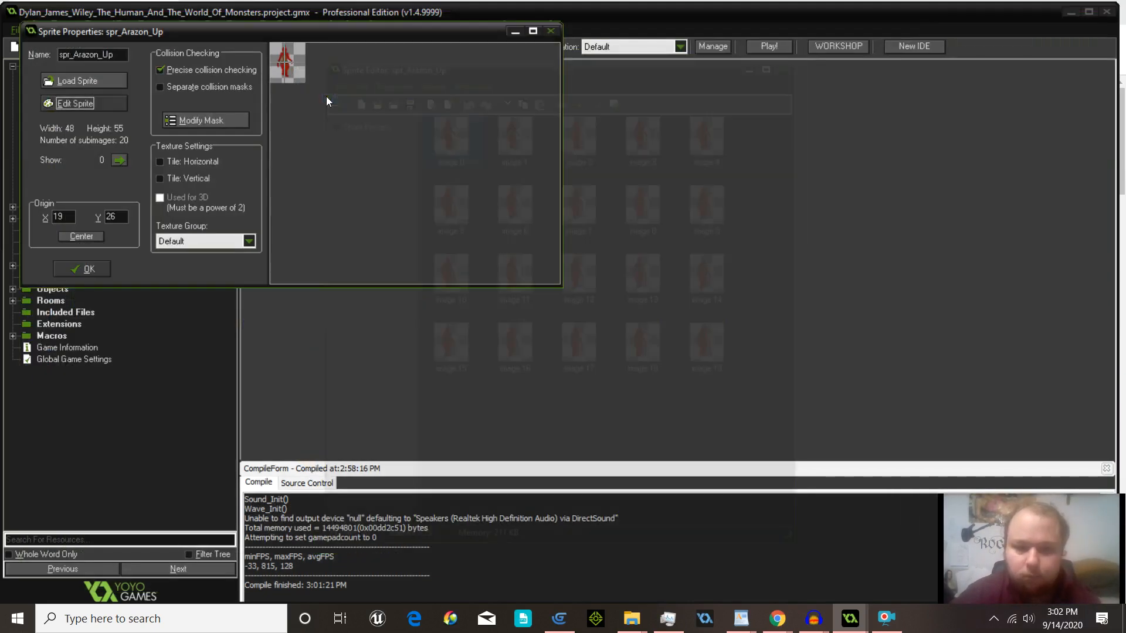
pyautogui.click(69, 271)
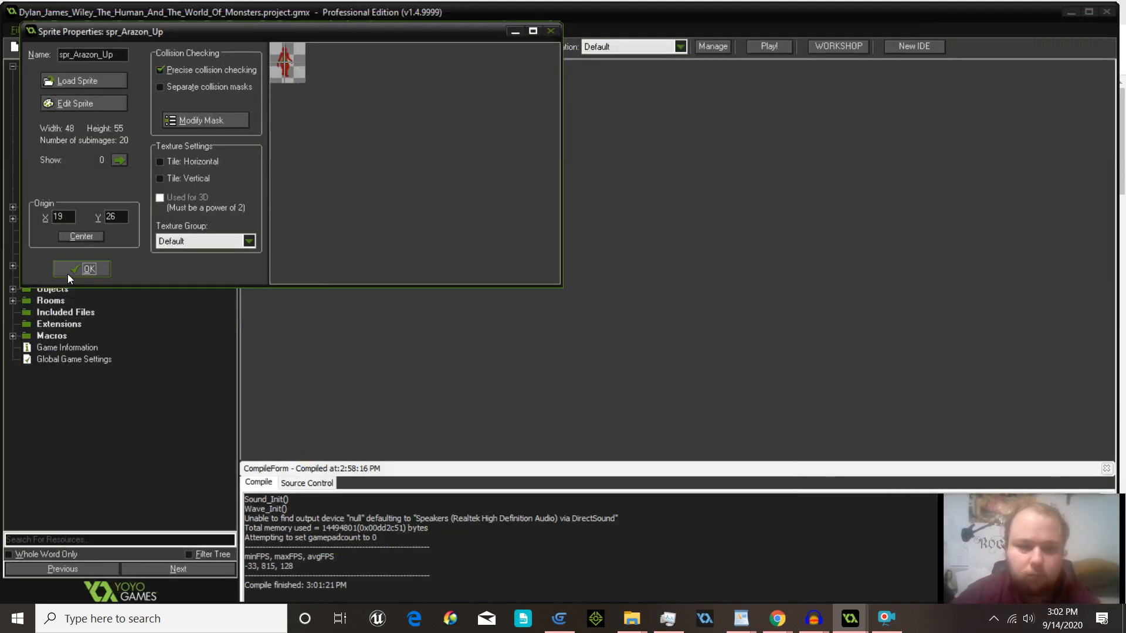
# Step: Export the spr_Arazona_right sprite as spr_Arazona_right_strip20.png to Downloads and close its editor and properties
pyautogui.doubleClick(117, 172)
pyautogui.click(111, 103)
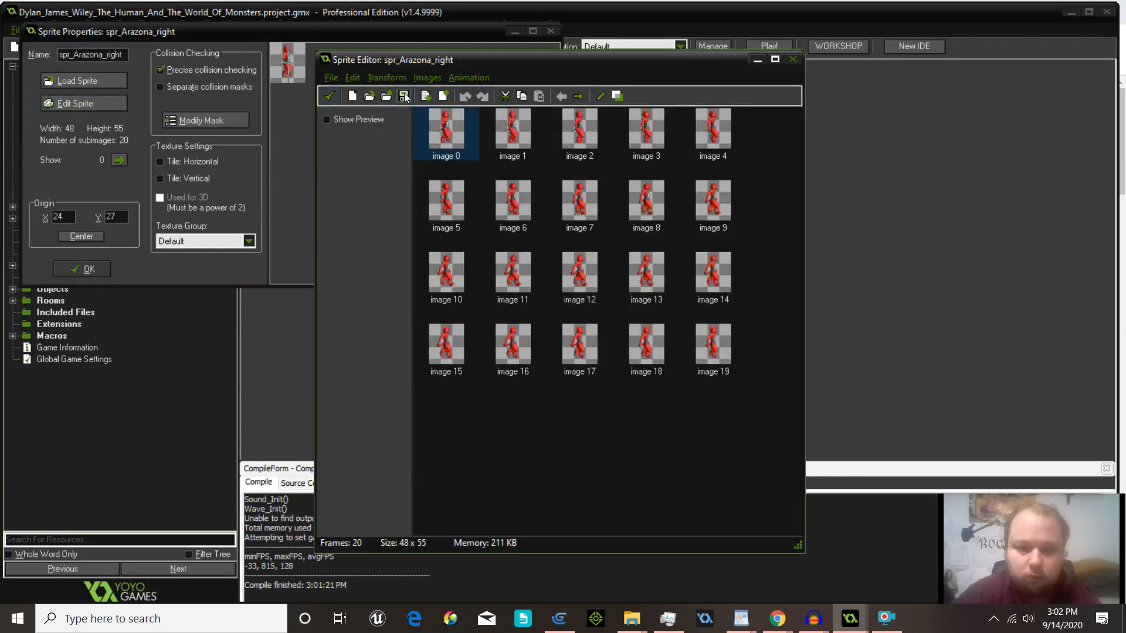
pyautogui.click(404, 97)
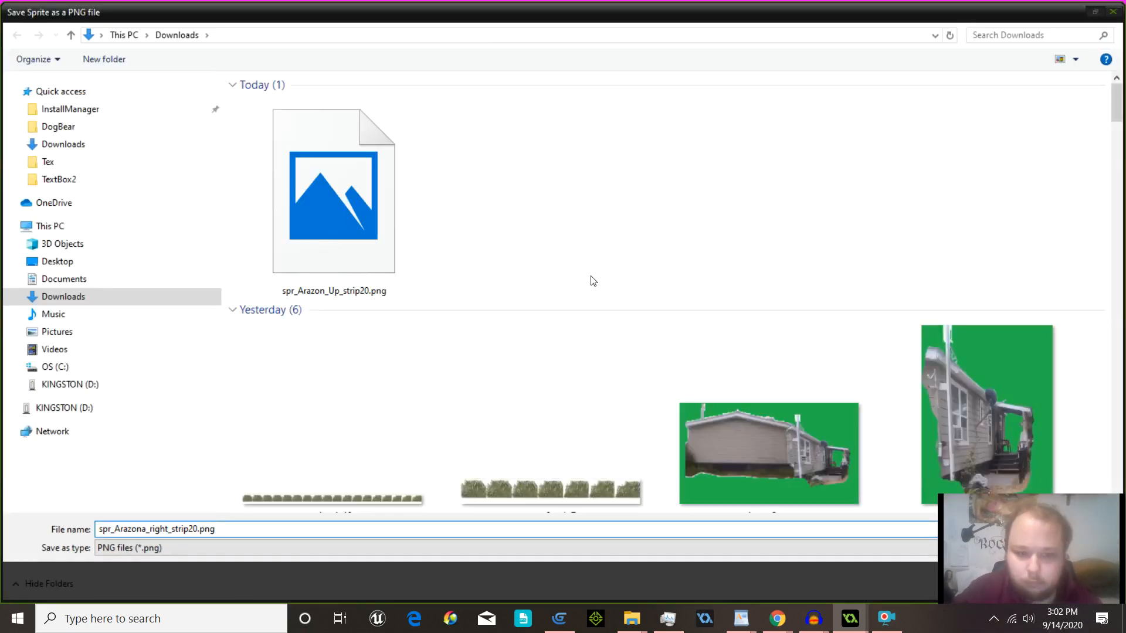
pyautogui.press('Return')
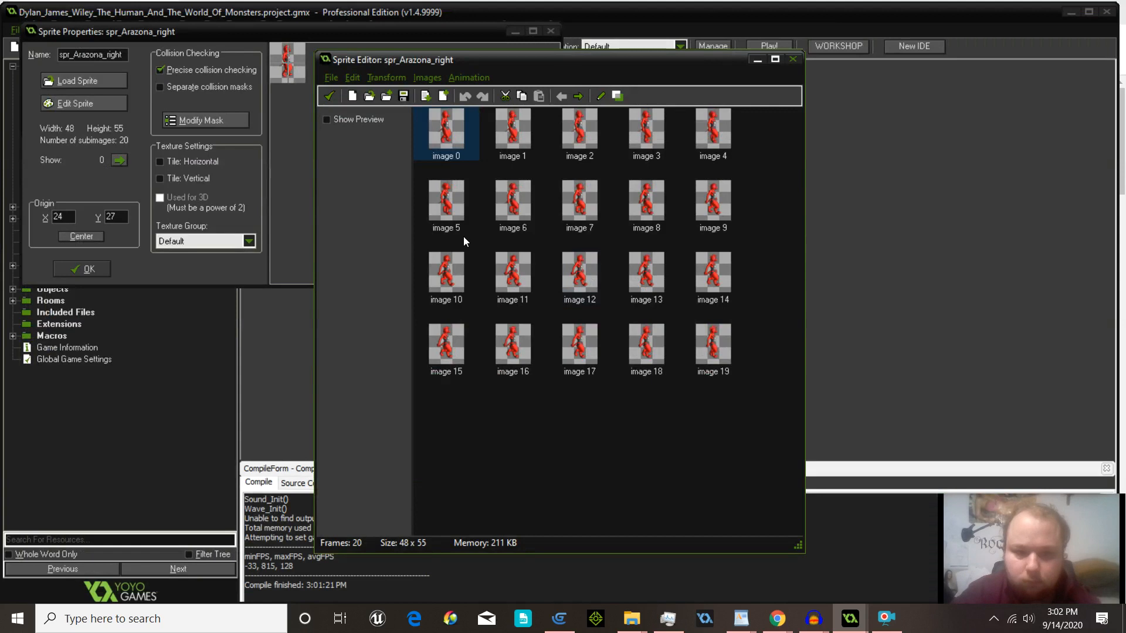
pyautogui.click(329, 96)
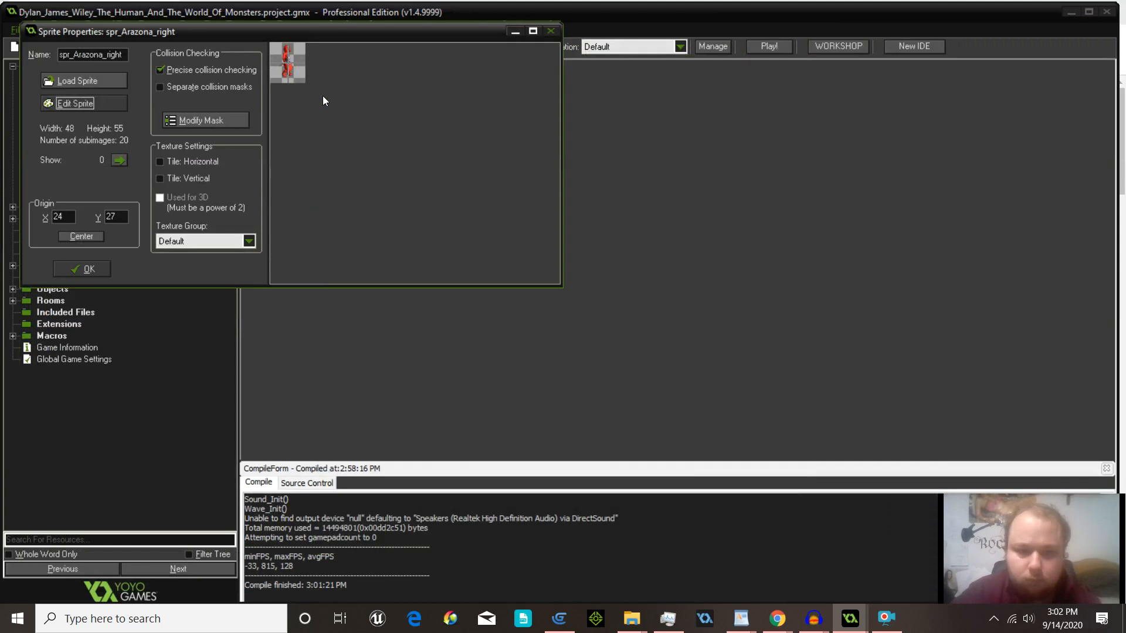
pyautogui.click(88, 270)
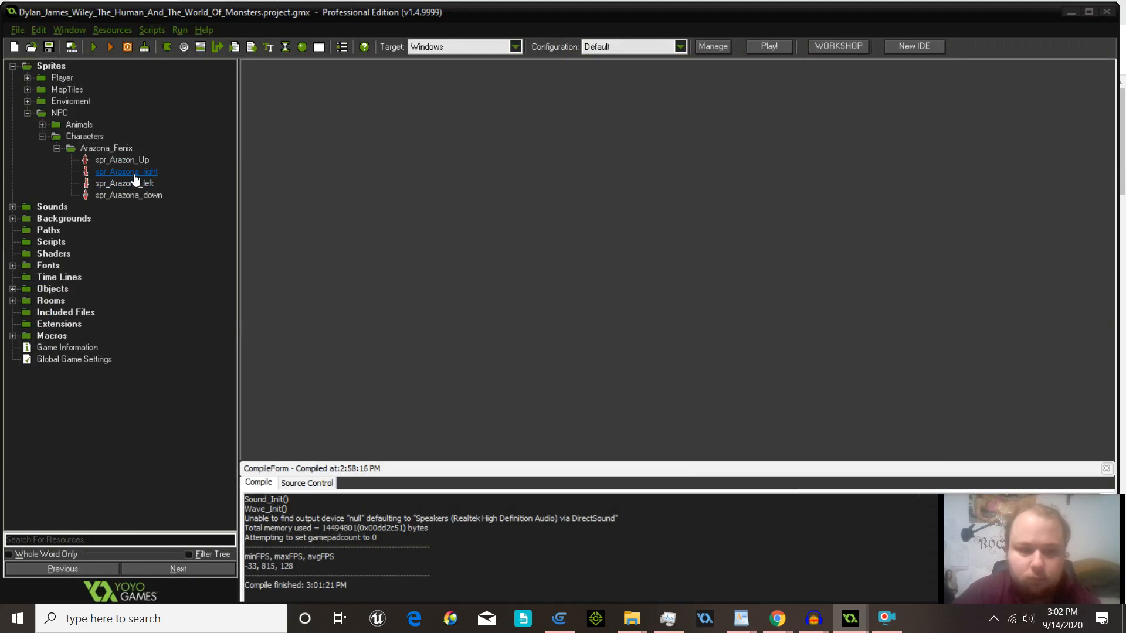
# Step: Export the spr_Arazona_left sprite as spr_Arazona_left_strip20.png to Downloads and close its editor and properties
pyautogui.click(131, 184)
pyautogui.doubleClick(131, 185)
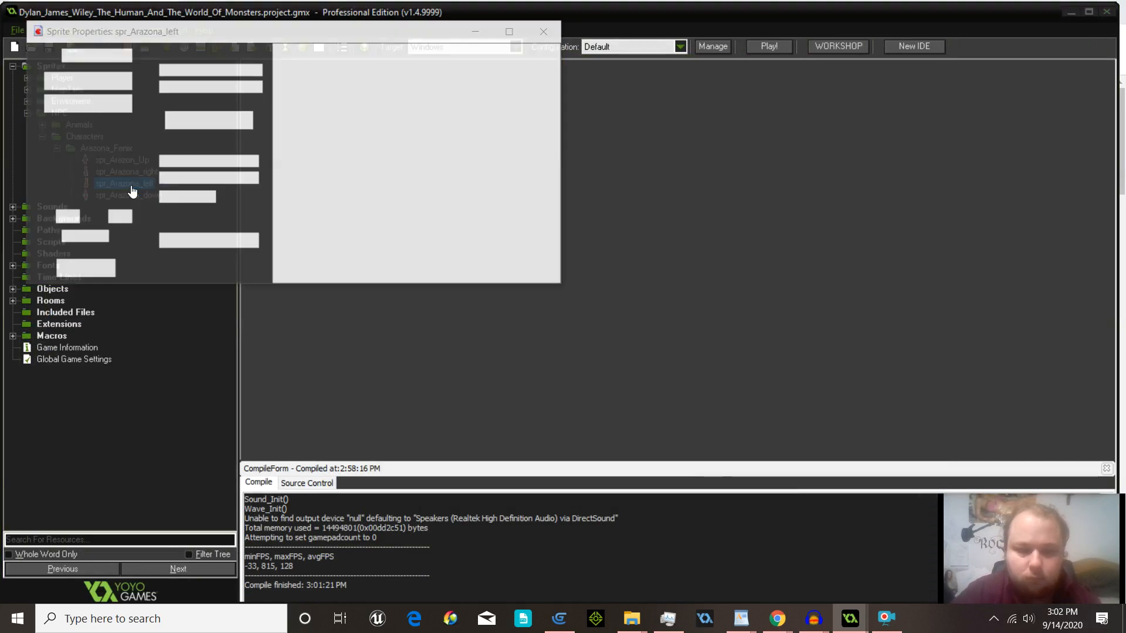
pyautogui.click(108, 104)
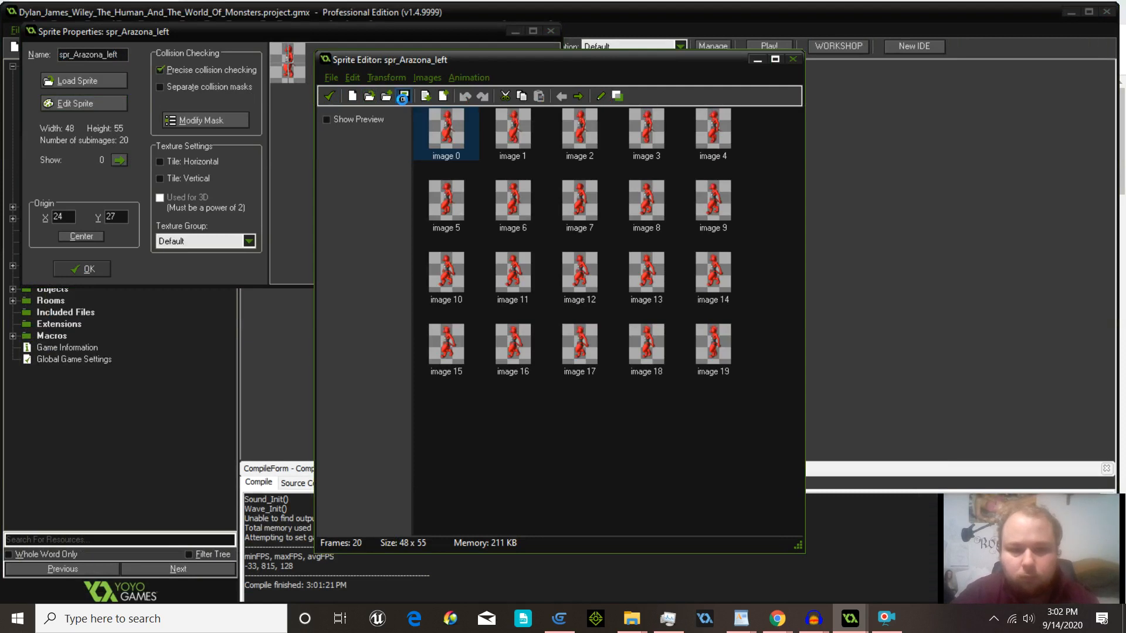
pyautogui.click(403, 97)
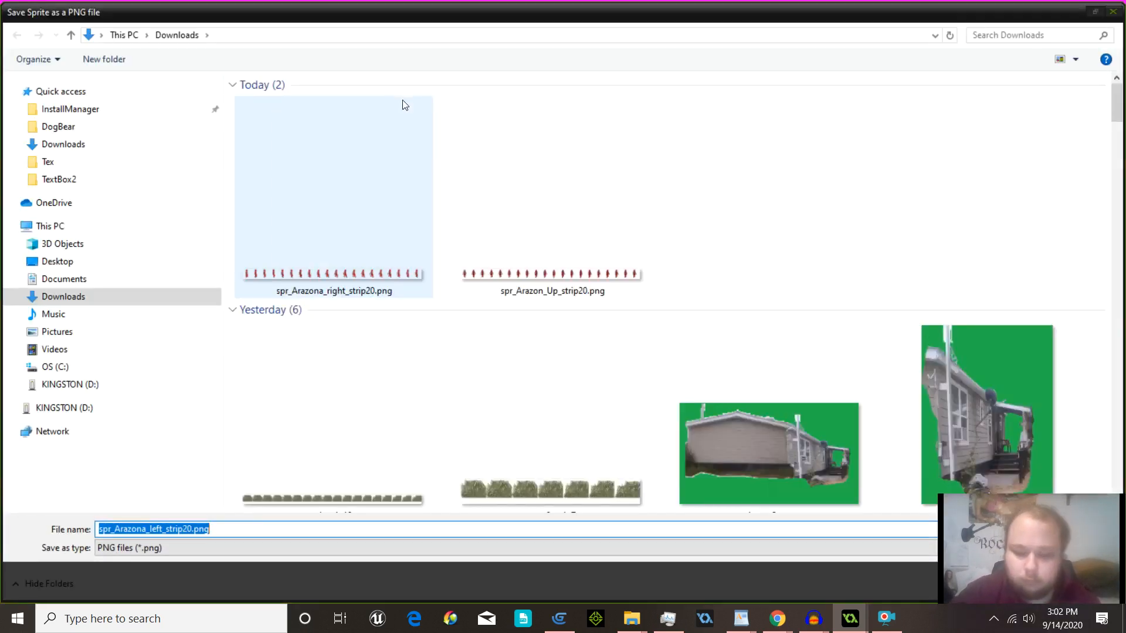
pyautogui.press('Return')
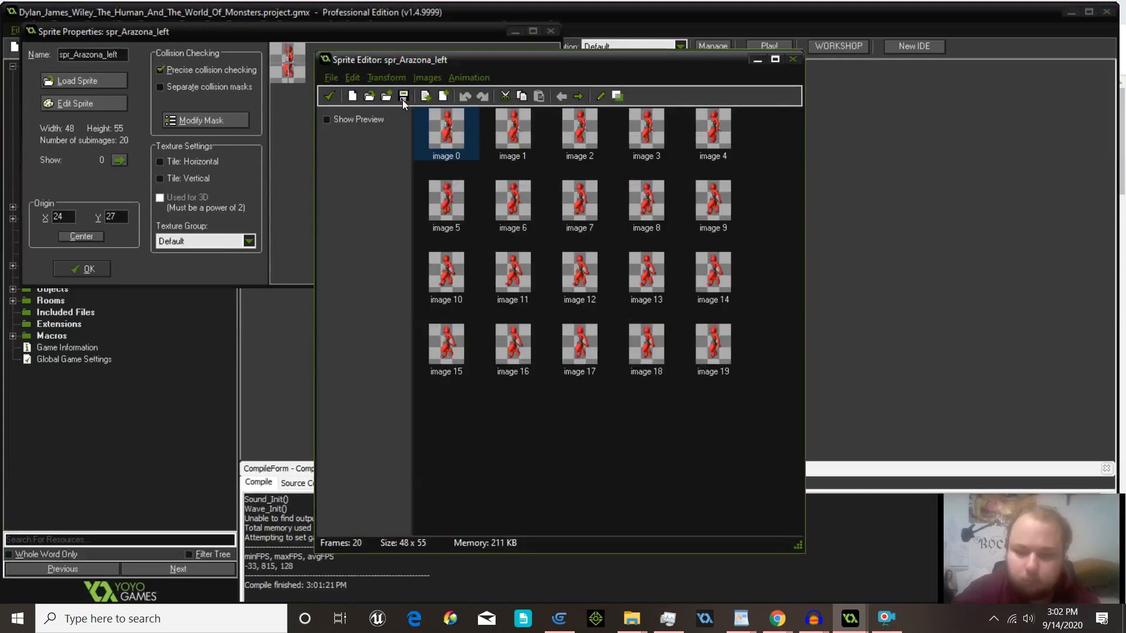
pyautogui.click(329, 97)
pyautogui.click(83, 278)
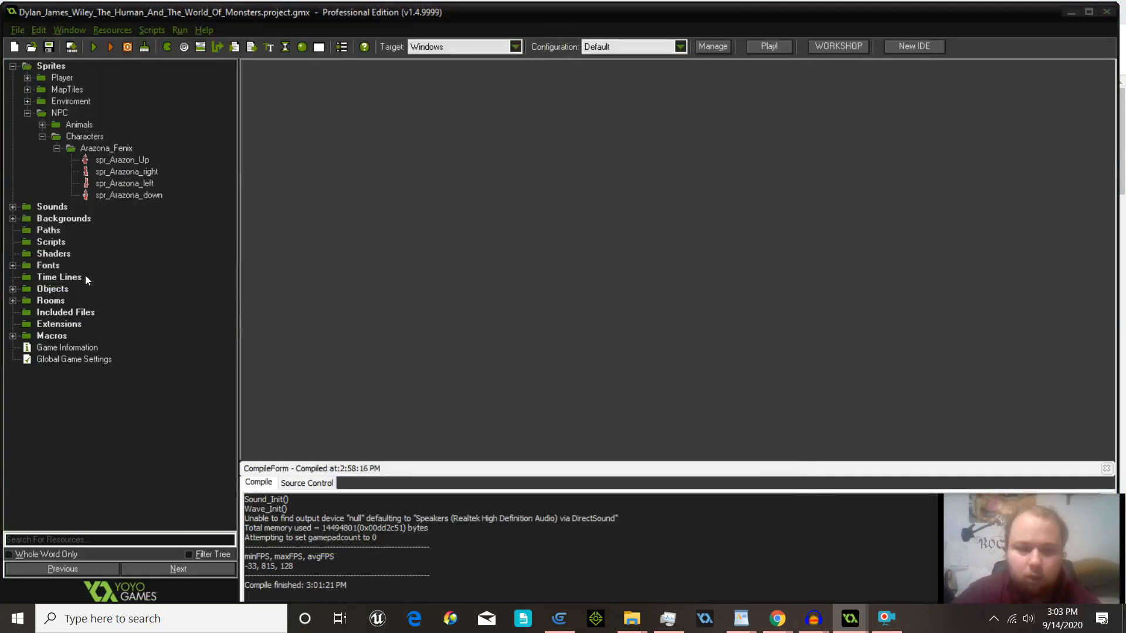
# Step: Export the spr_Arazona_down sprite as spr_Arazona_down_strip20.png to Downloads and close the sprite editor
pyautogui.doubleClick(113, 196)
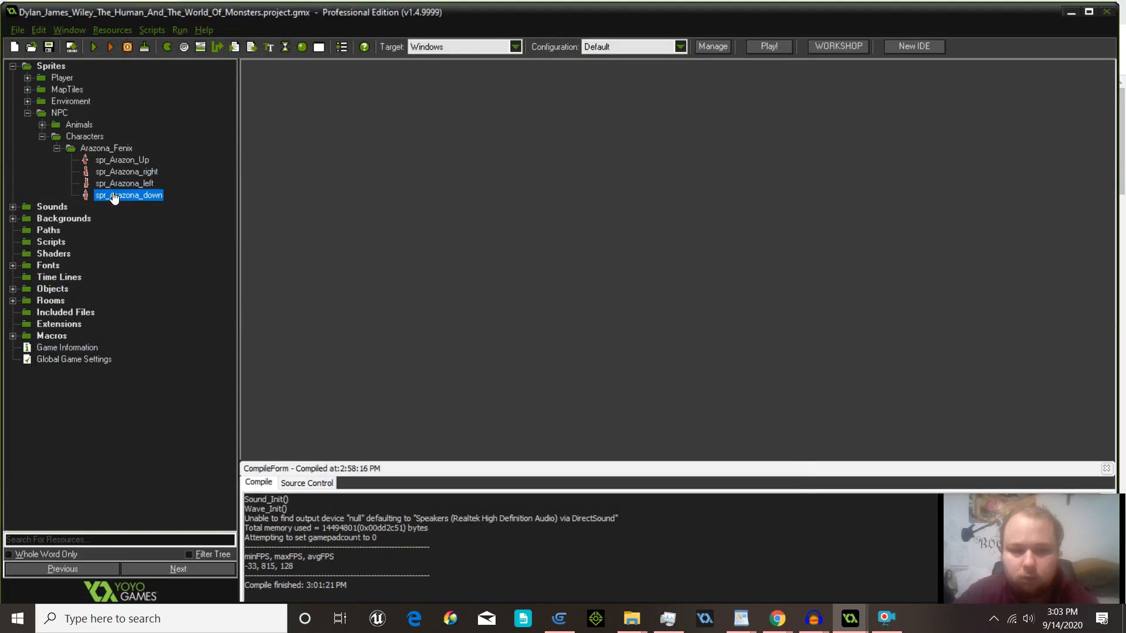
pyautogui.click(97, 101)
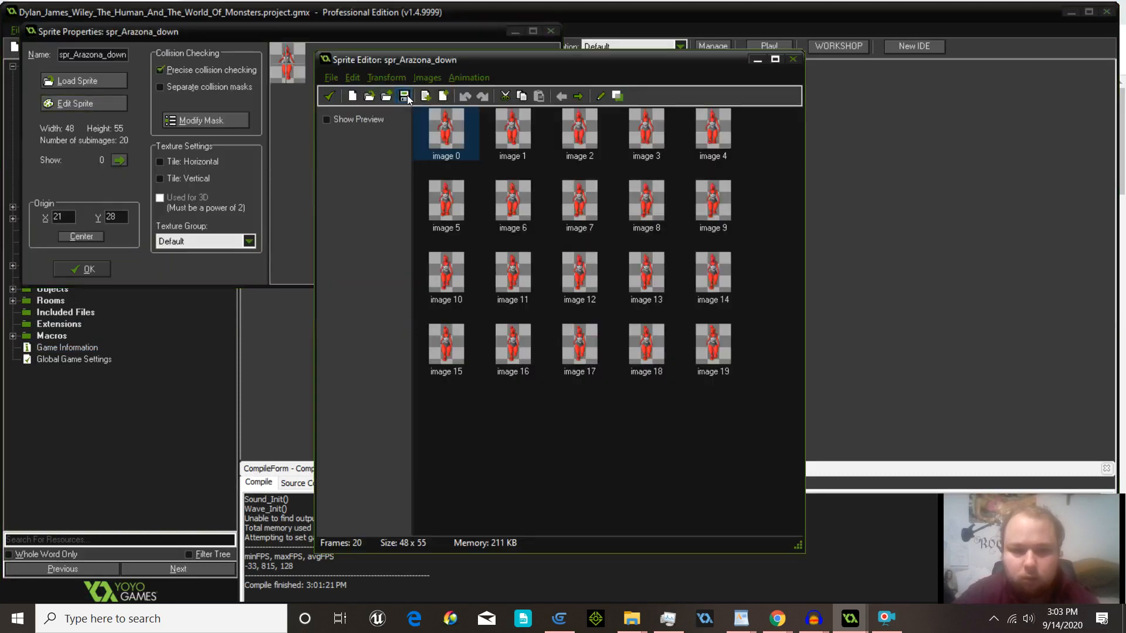
pyautogui.click(404, 96)
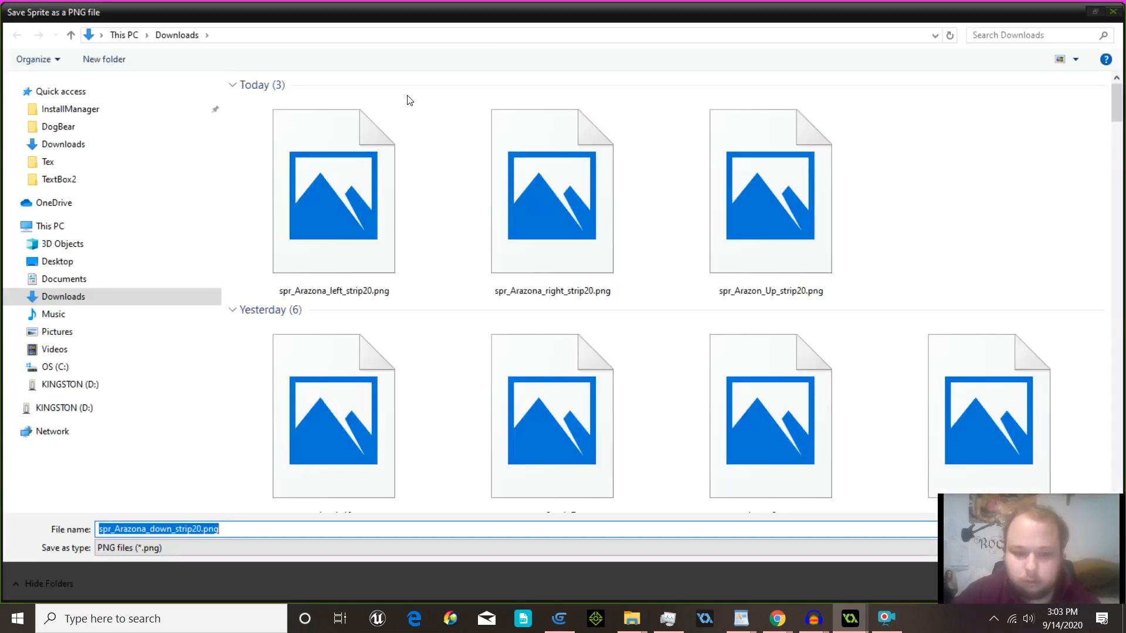
pyautogui.press('Return')
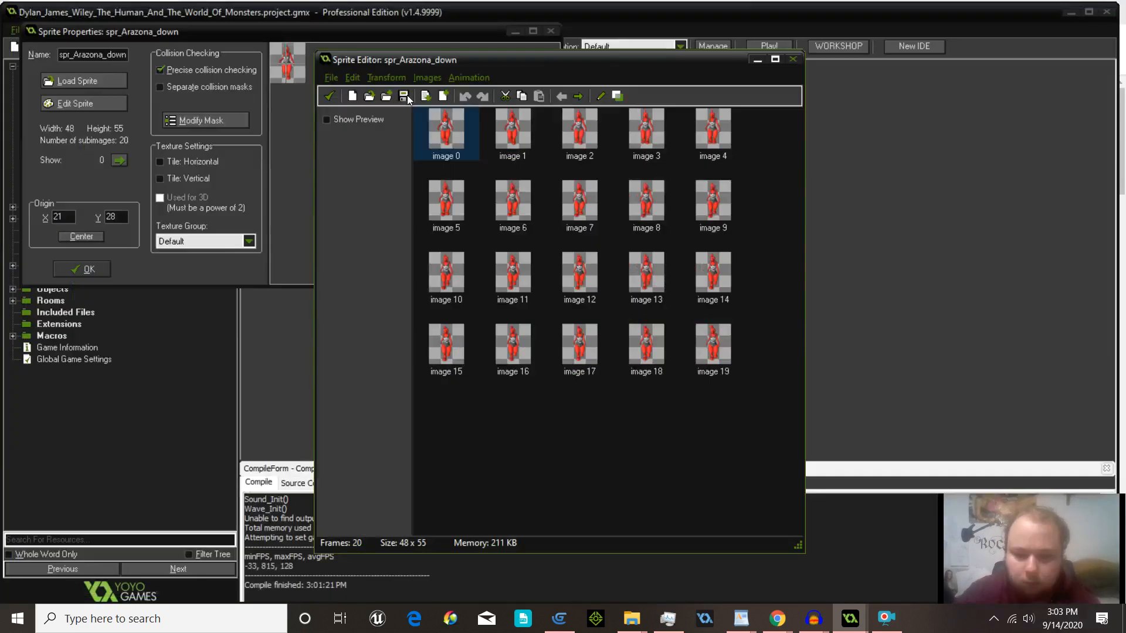
pyautogui.click(331, 97)
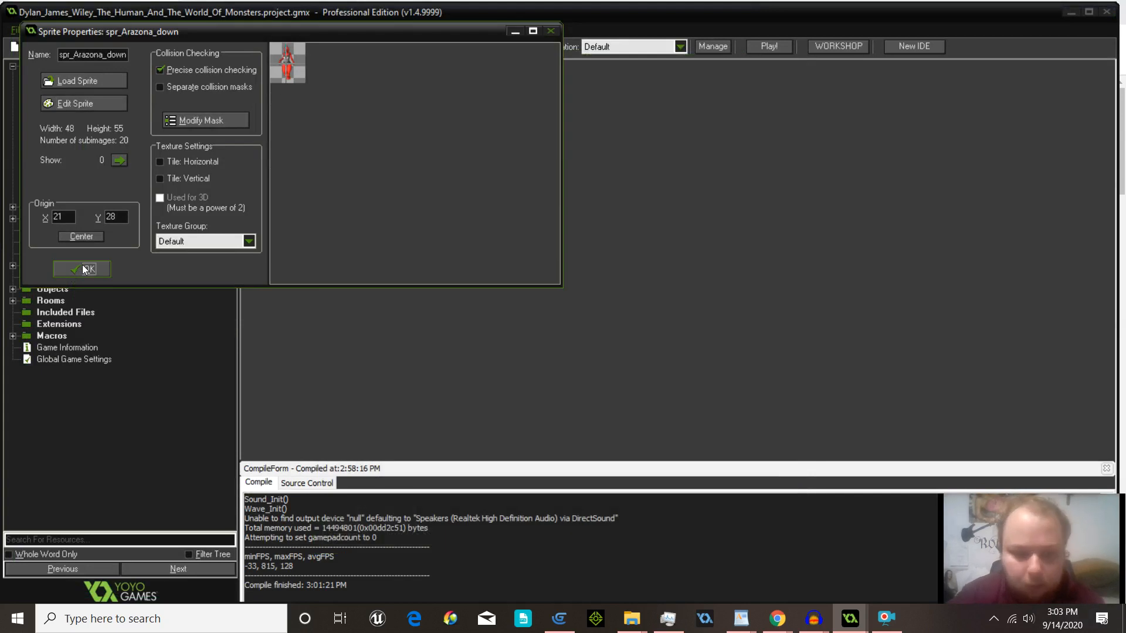
# Step: Close the spr_Arazona_down sprite properties and switch to the Youtube_NPC_Tutorial project window
pyautogui.click(82, 267)
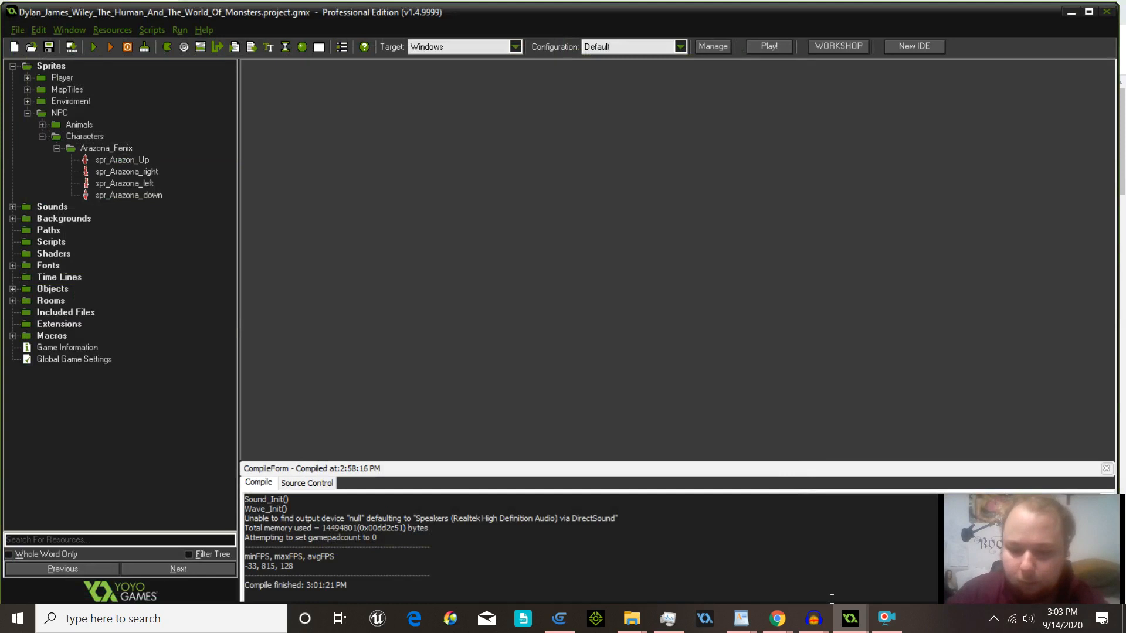
pyautogui.moveTo(846, 620)
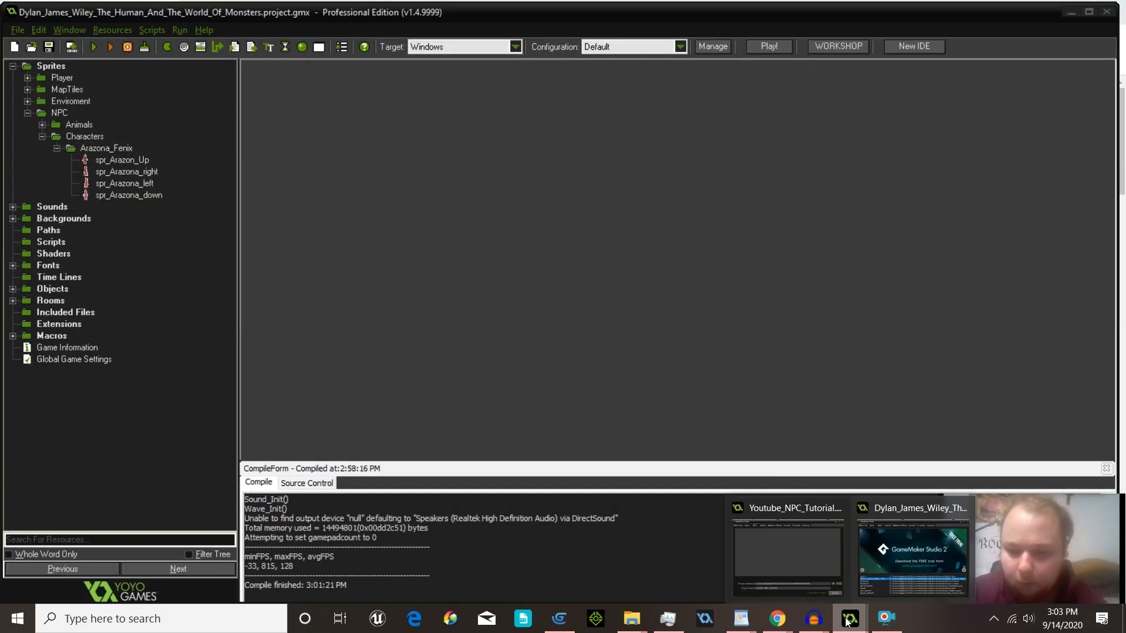
pyautogui.click(803, 546)
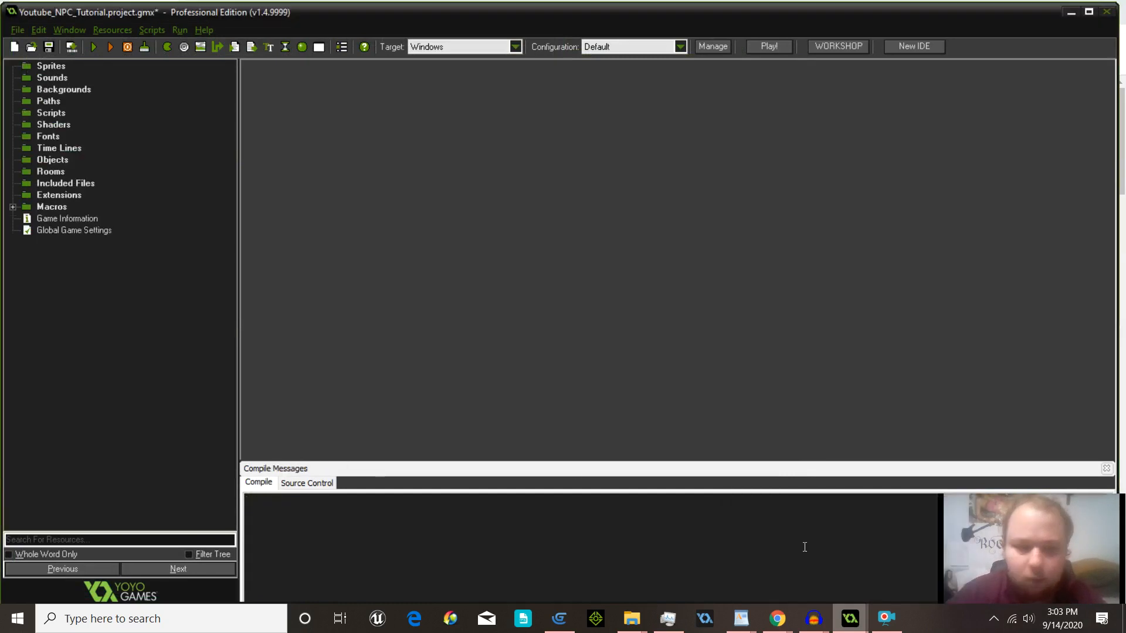
# Step: Create a new room in the project and maximize its properties window
pyautogui.click(36, 172)
pyautogui.rightClick(35, 174)
pyautogui.click(53, 179)
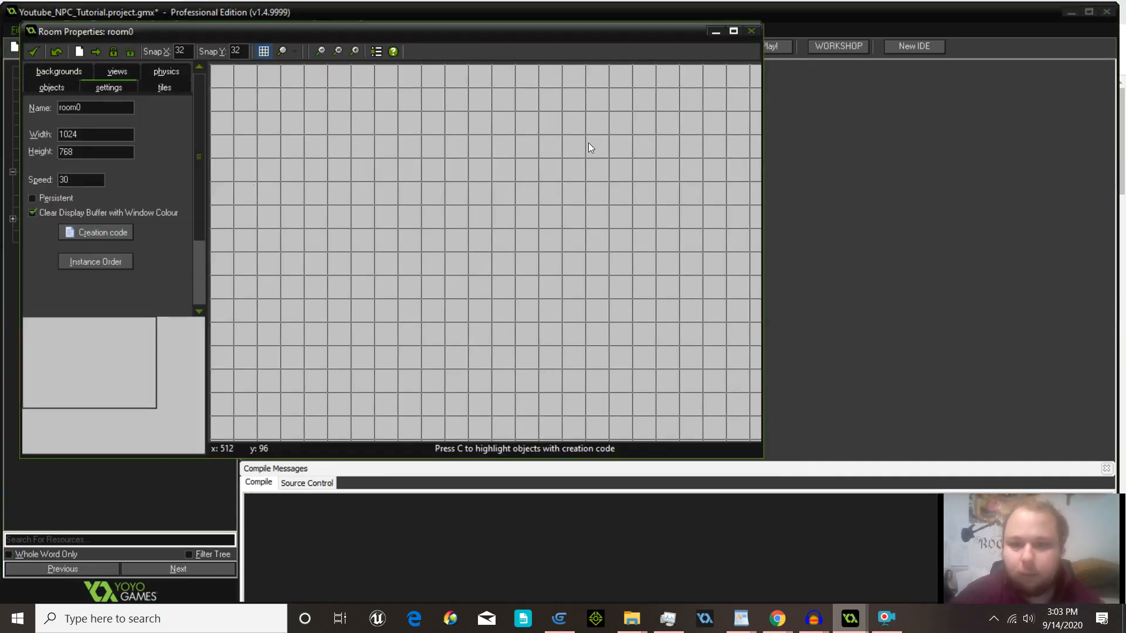
pyautogui.click(733, 31)
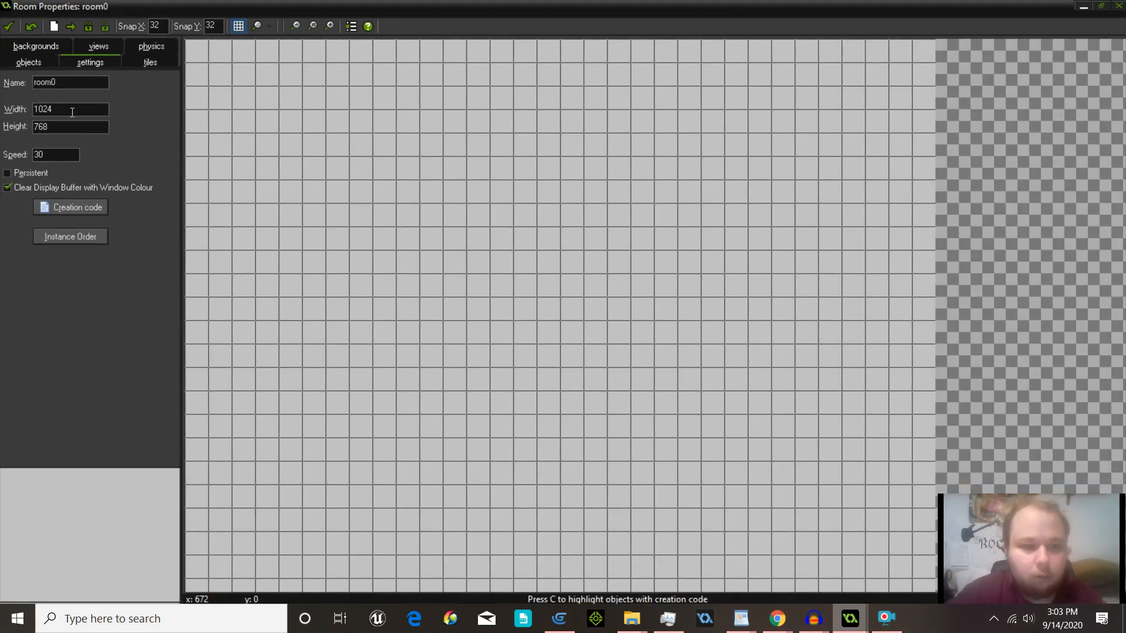
# Step: Set the room's width to 640 and height to 480, and accept the room settings
pyautogui.moveTo(72, 112); pyautogui.dragTo(31, 114)
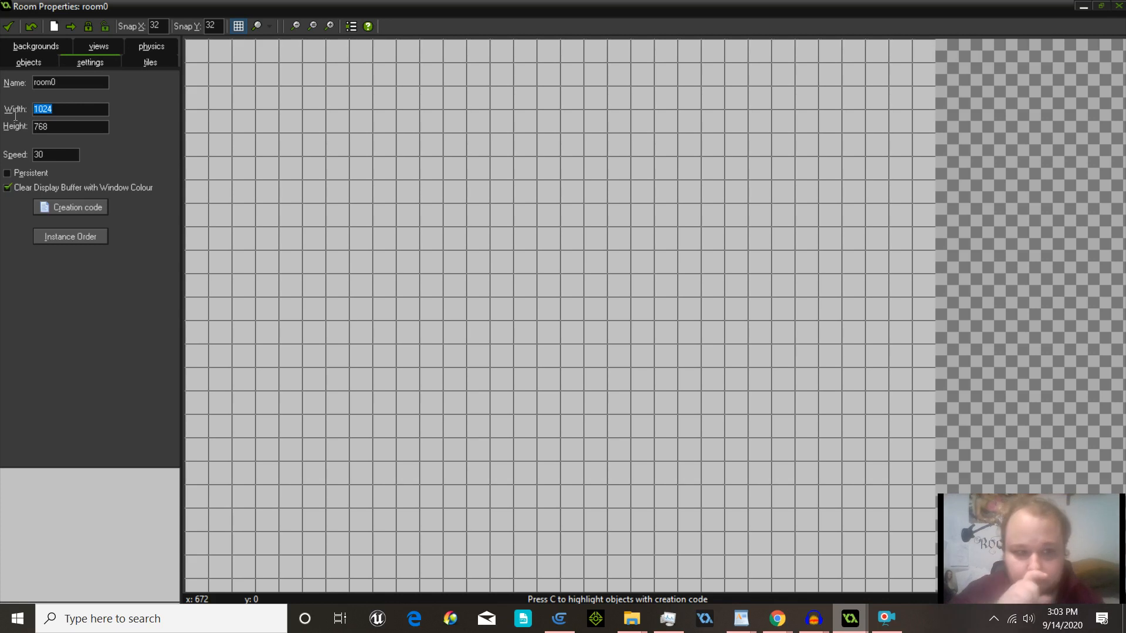
pyautogui.write('768')
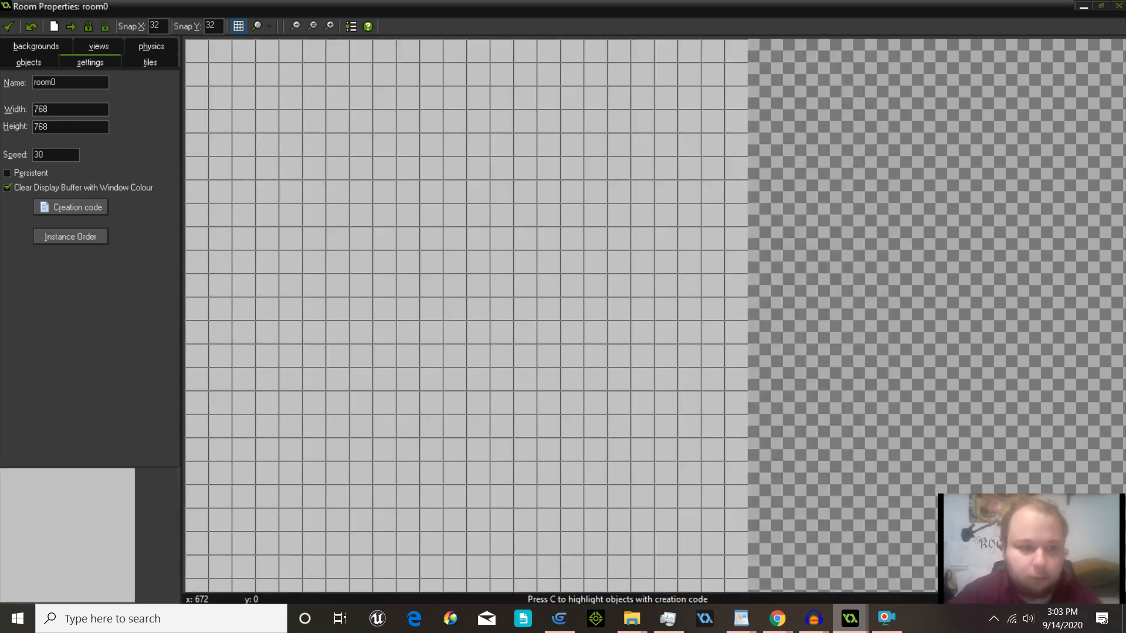
pyautogui.doubleClick(49, 107)
pyautogui.write('6')
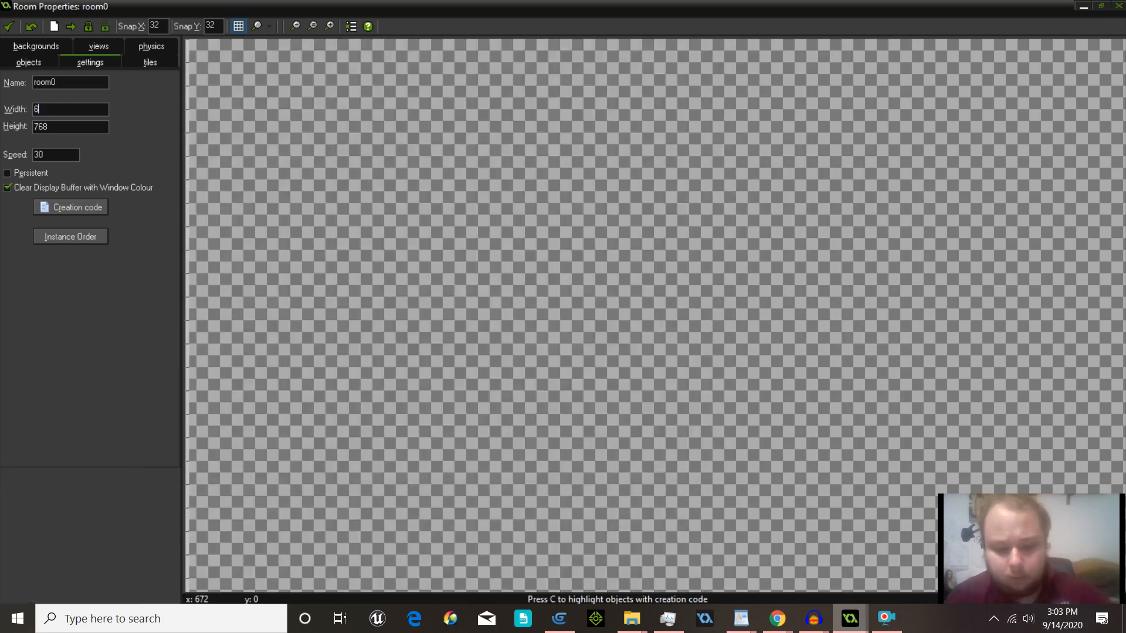
pyautogui.write('40')
pyautogui.moveTo(80, 126); pyautogui.dragTo(31, 128)
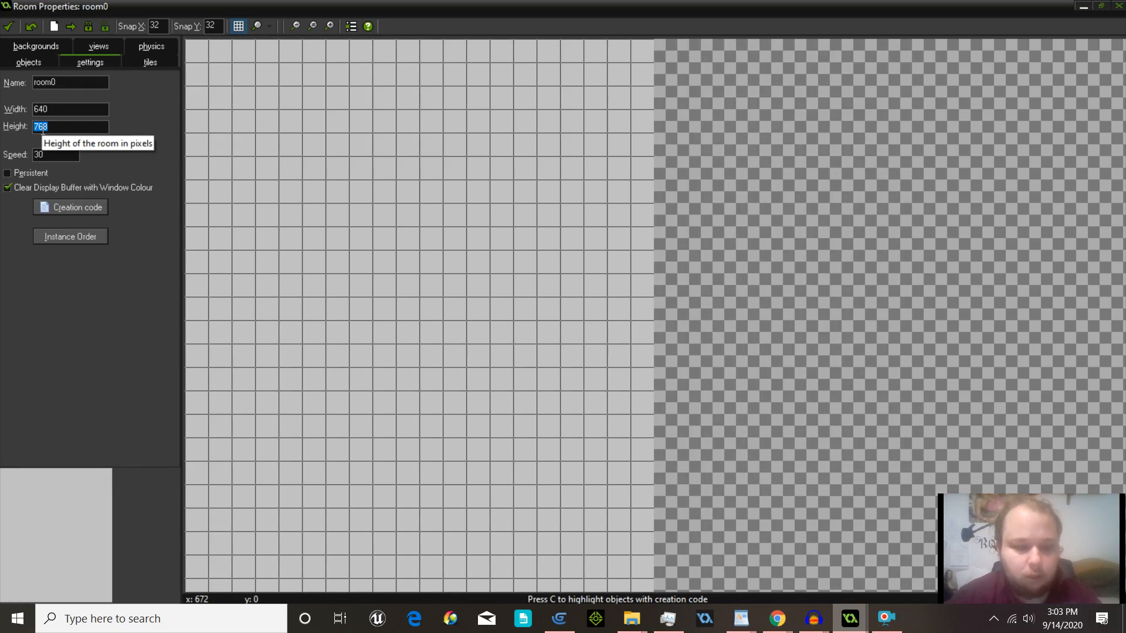
pyautogui.write('480')
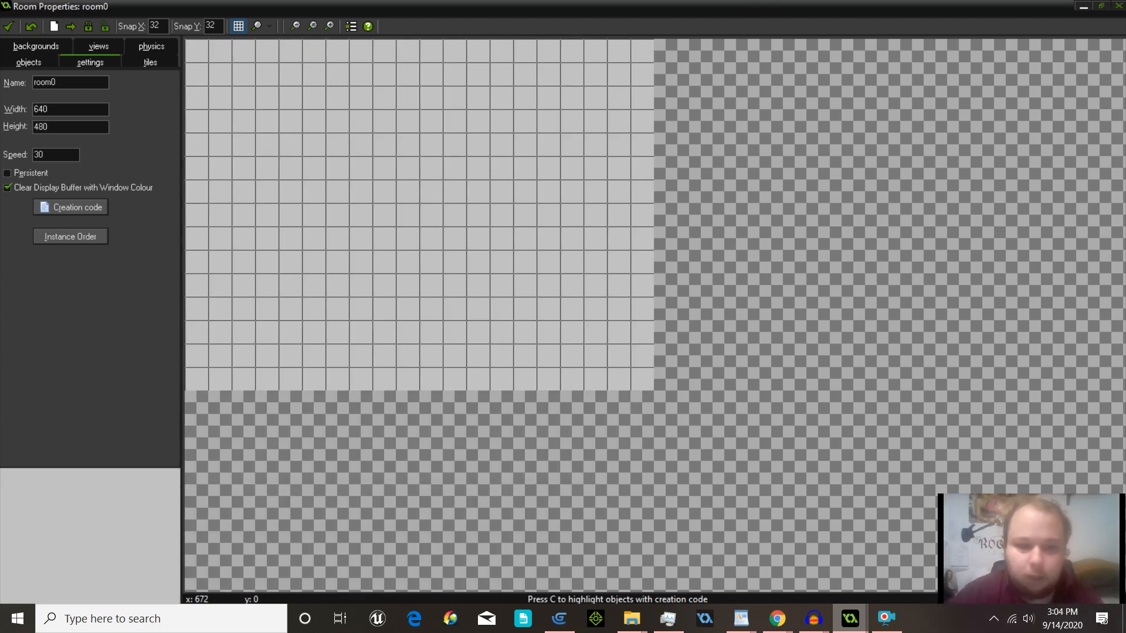
pyautogui.click(8, 26)
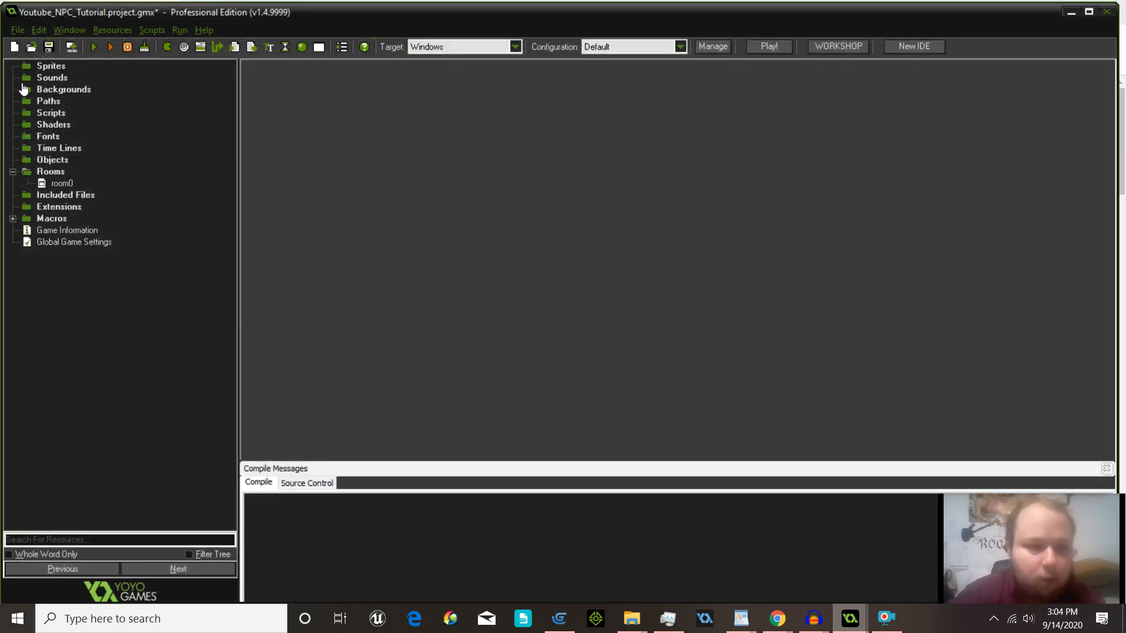
# Step: Create a new background, load Grass23.jpg from the Downloads folder into it, and accept its properties
pyautogui.click(42, 91)
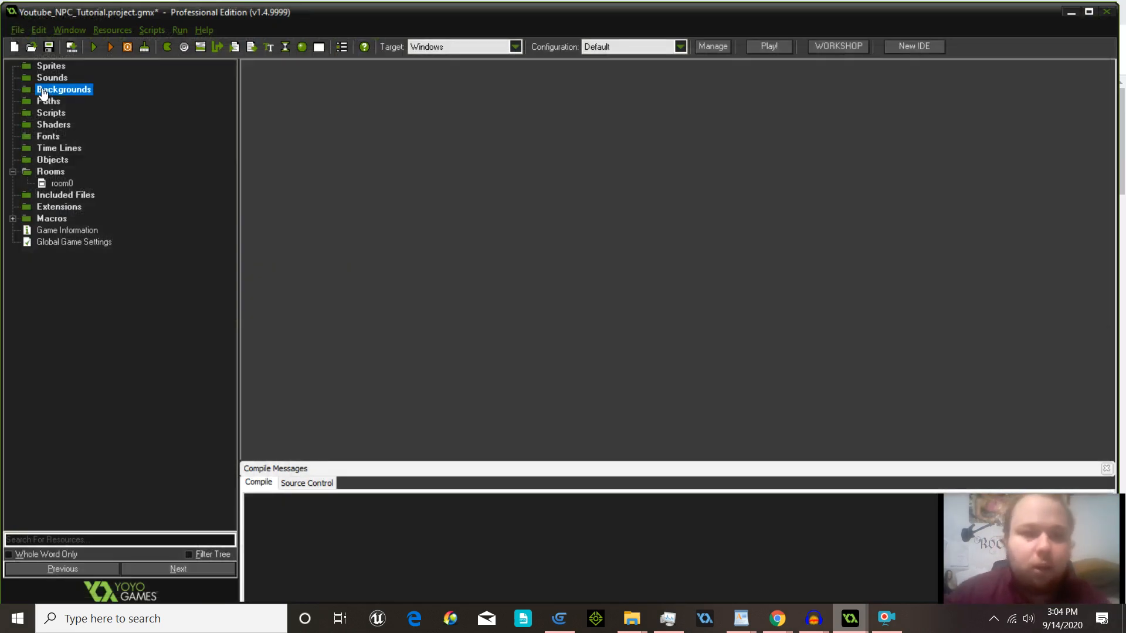
pyautogui.rightClick(42, 93)
pyautogui.click(61, 100)
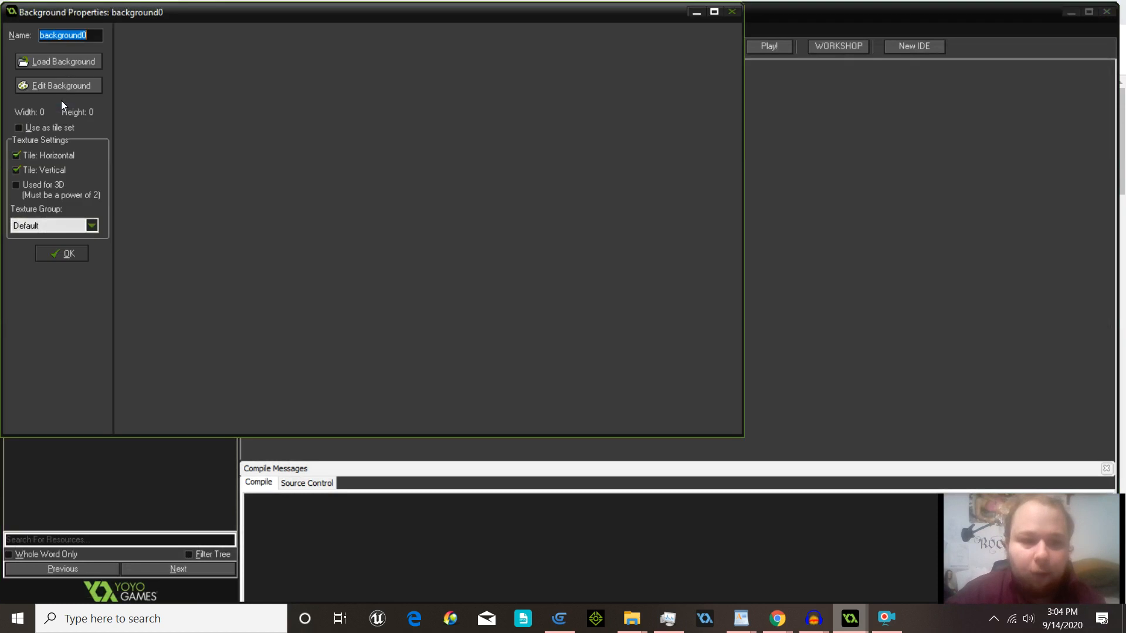
pyautogui.click(72, 60)
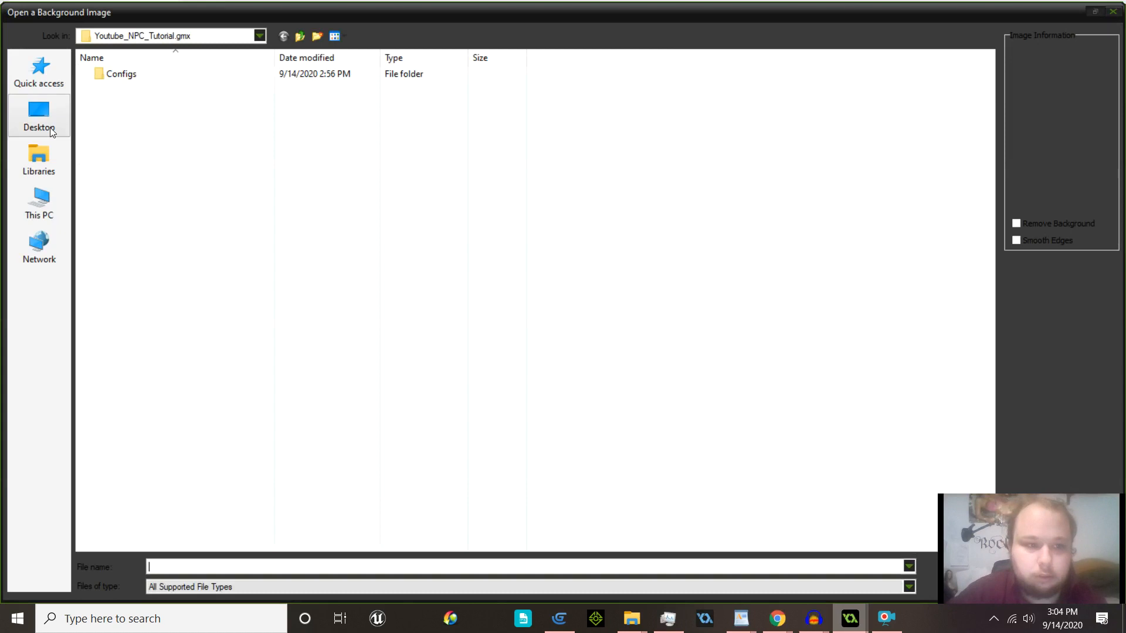
pyautogui.click(45, 121)
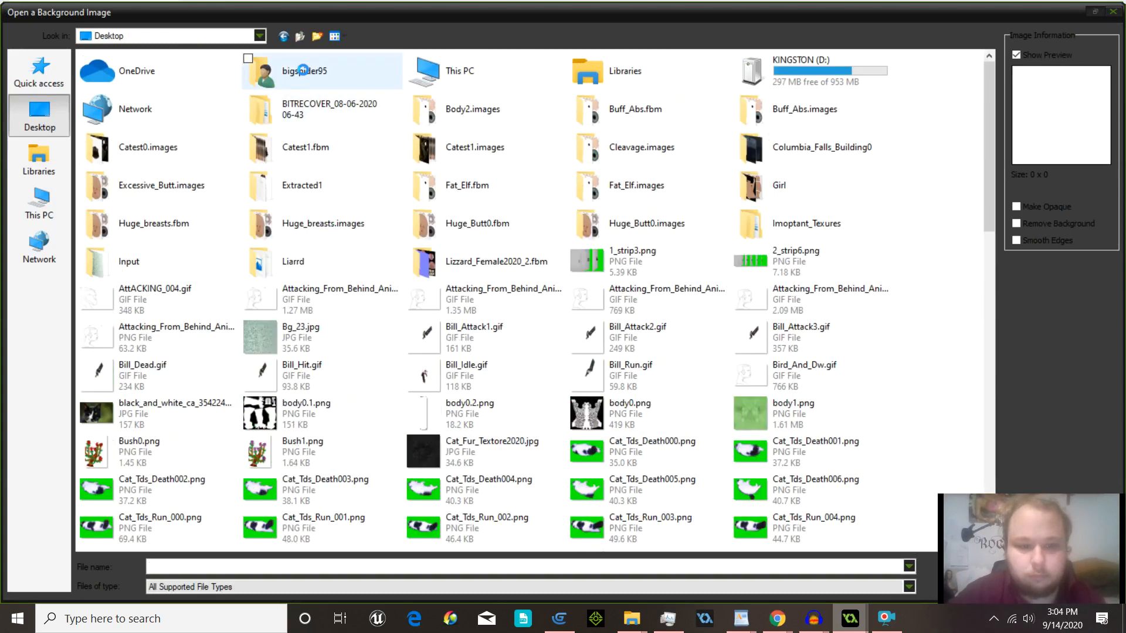
pyautogui.doubleClick(303, 70)
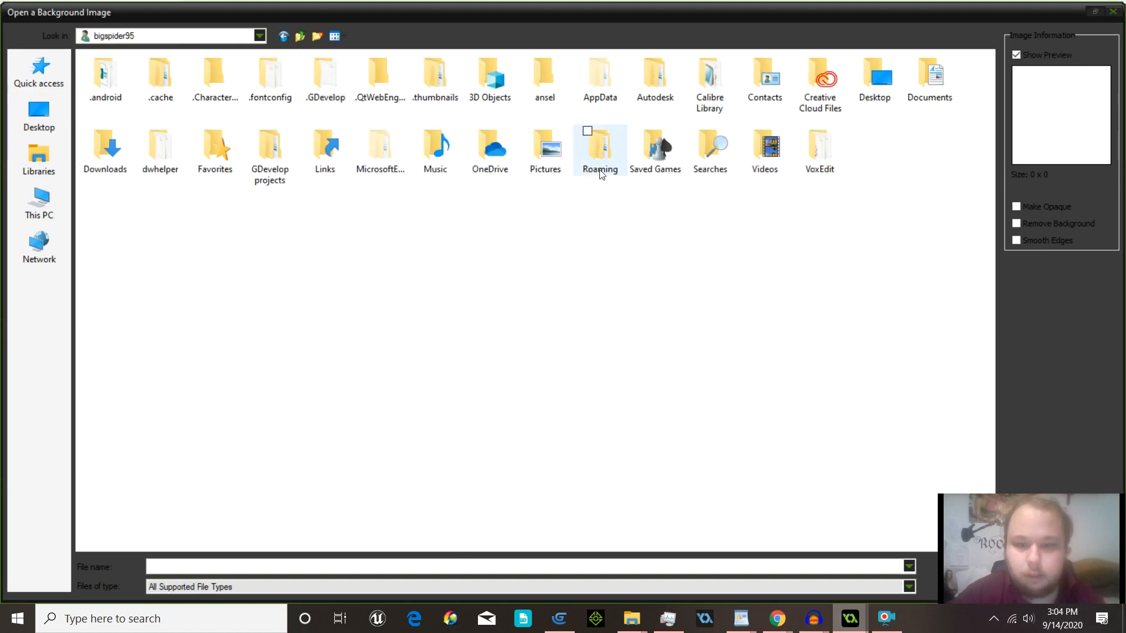
pyautogui.doubleClick(102, 170)
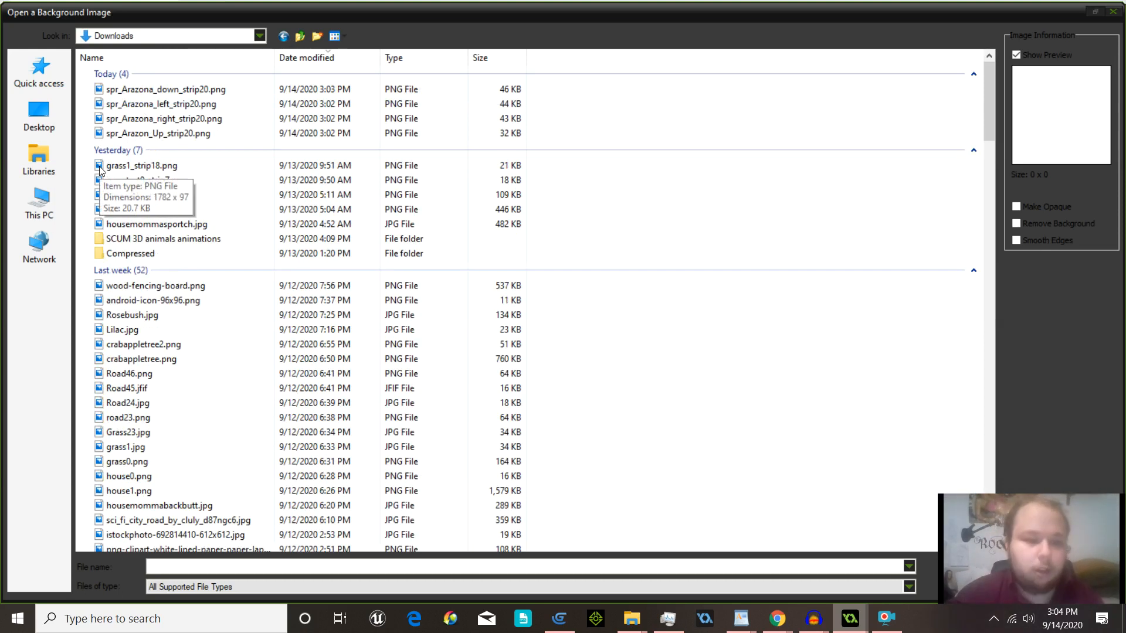
pyautogui.click(130, 169)
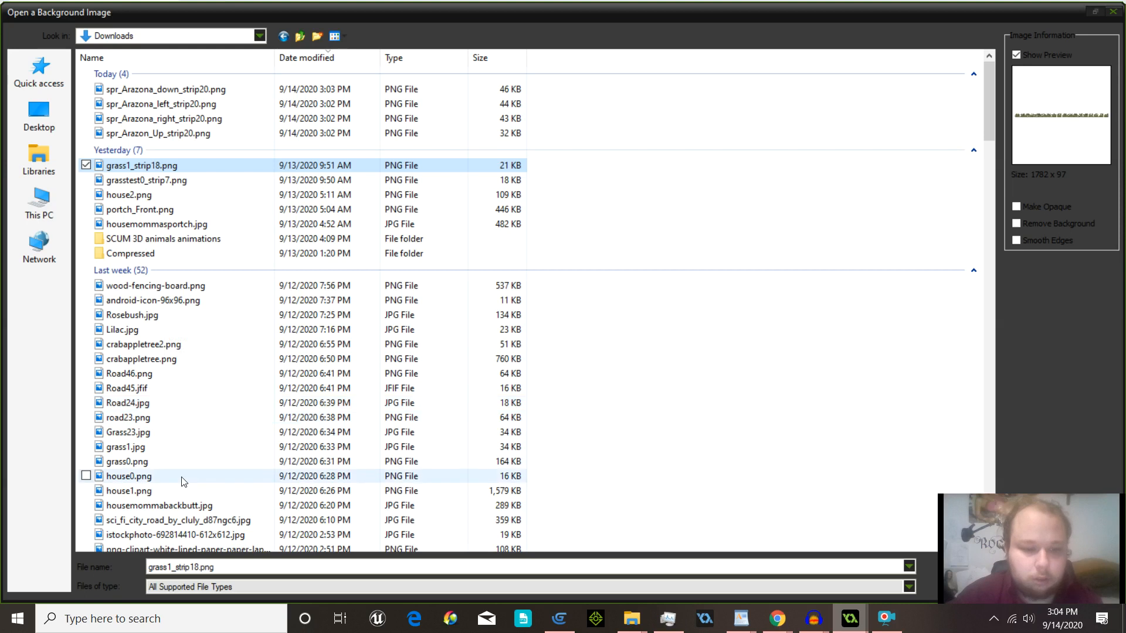
pyautogui.click(183, 433)
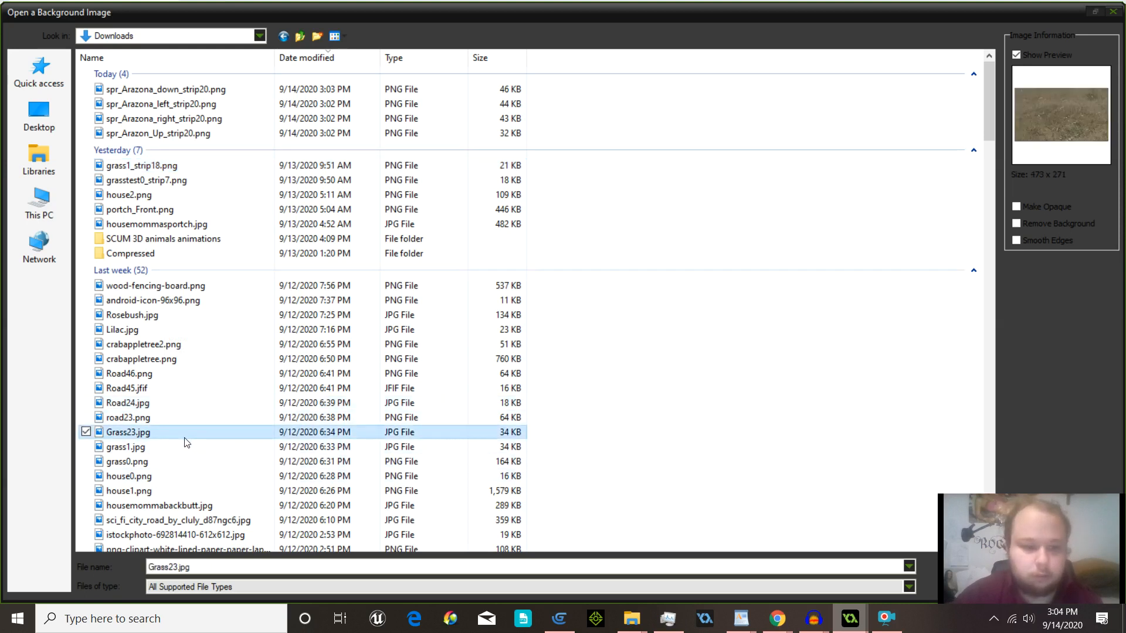
pyautogui.doubleClick(122, 434)
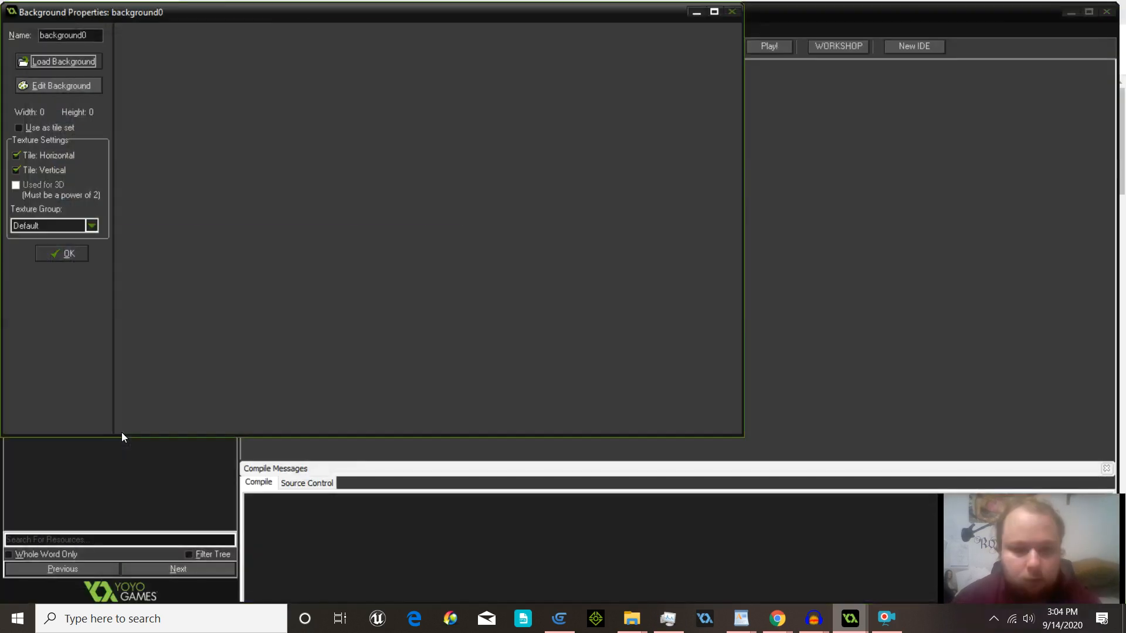
pyautogui.click(52, 257)
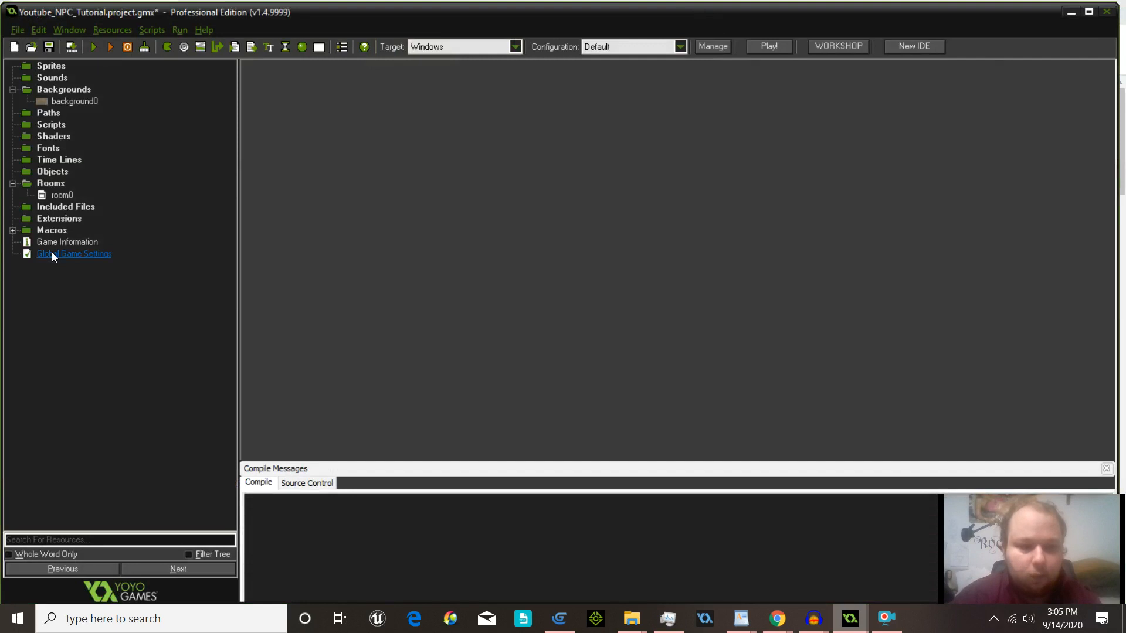
# Step: Assign background0 to the Background 0 slot of room0 and save the room
pyautogui.click(57, 196)
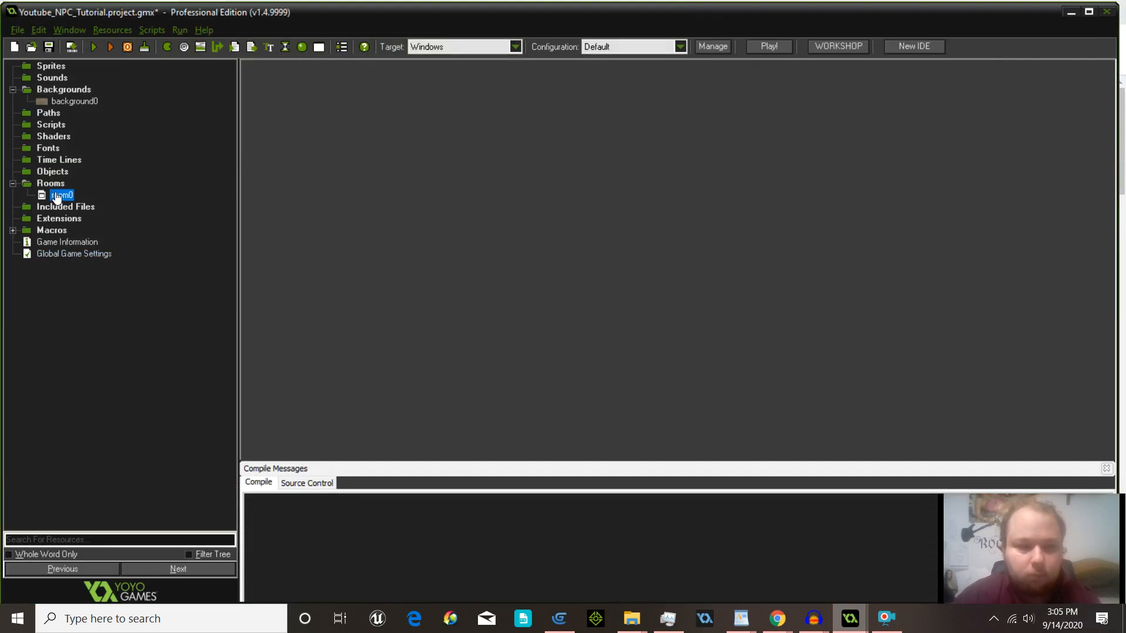
pyautogui.doubleClick(57, 197)
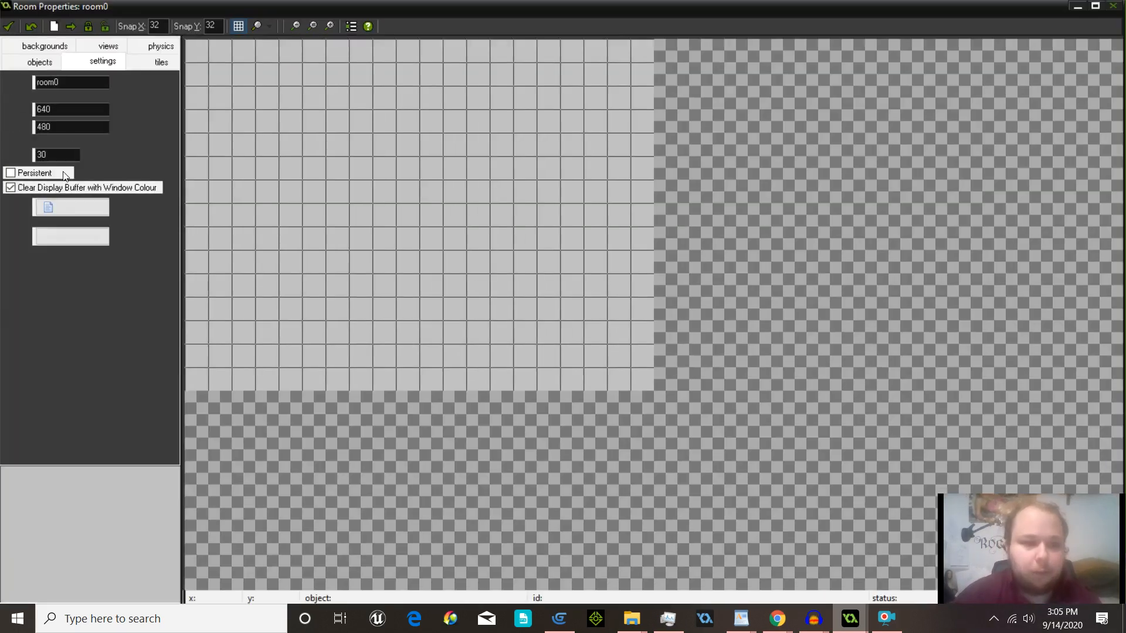
pyautogui.click(40, 45)
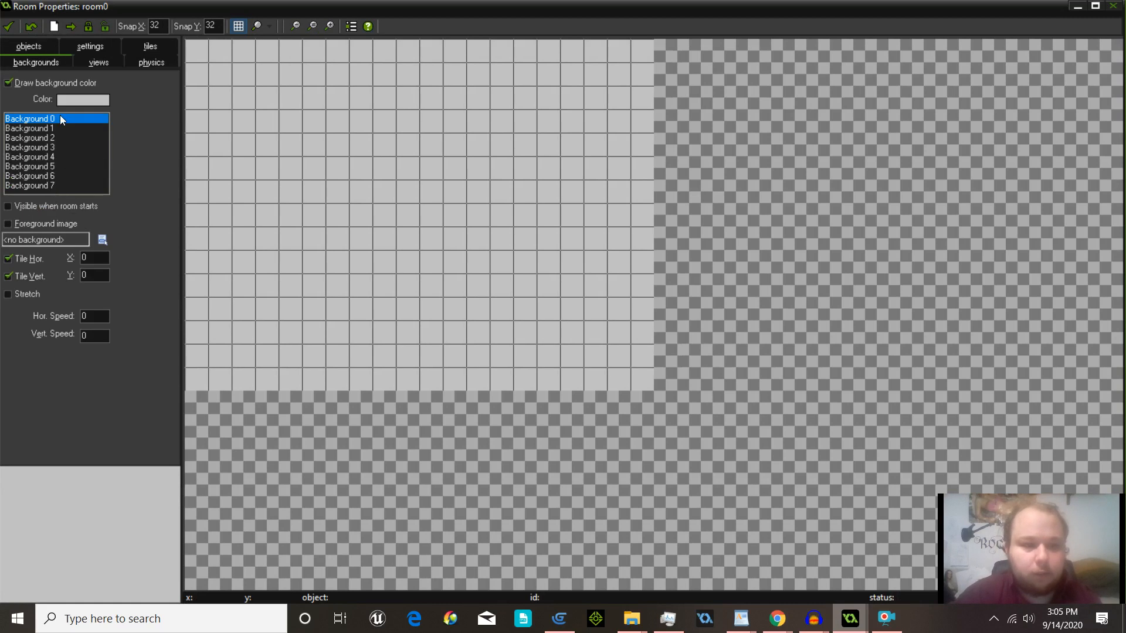
pyautogui.click(104, 240)
pyautogui.click(124, 265)
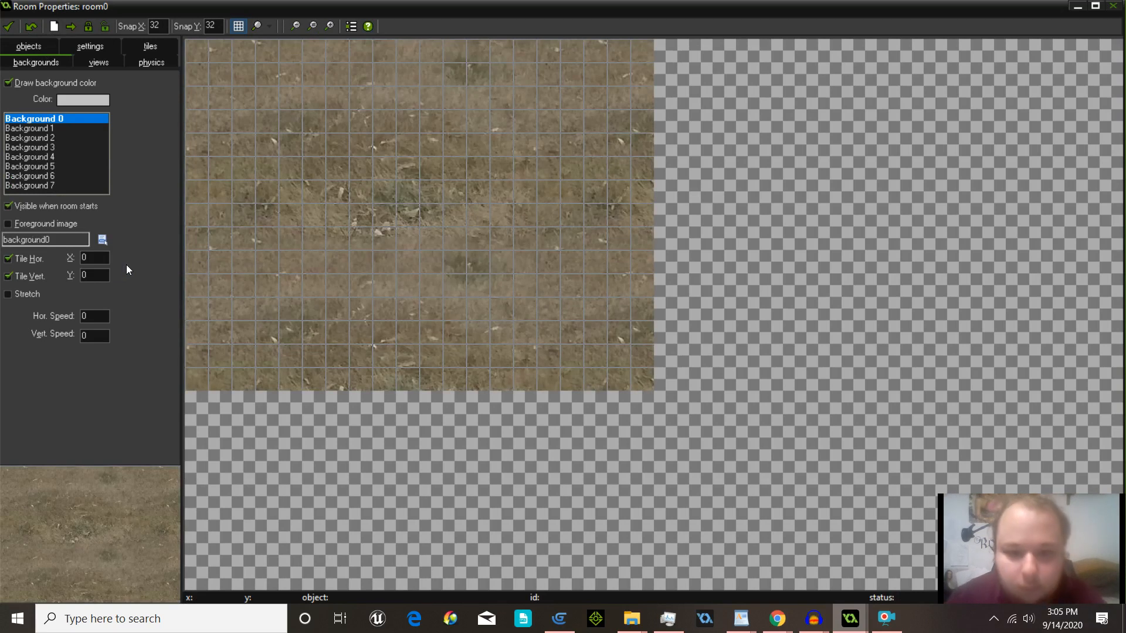
pyautogui.click(10, 27)
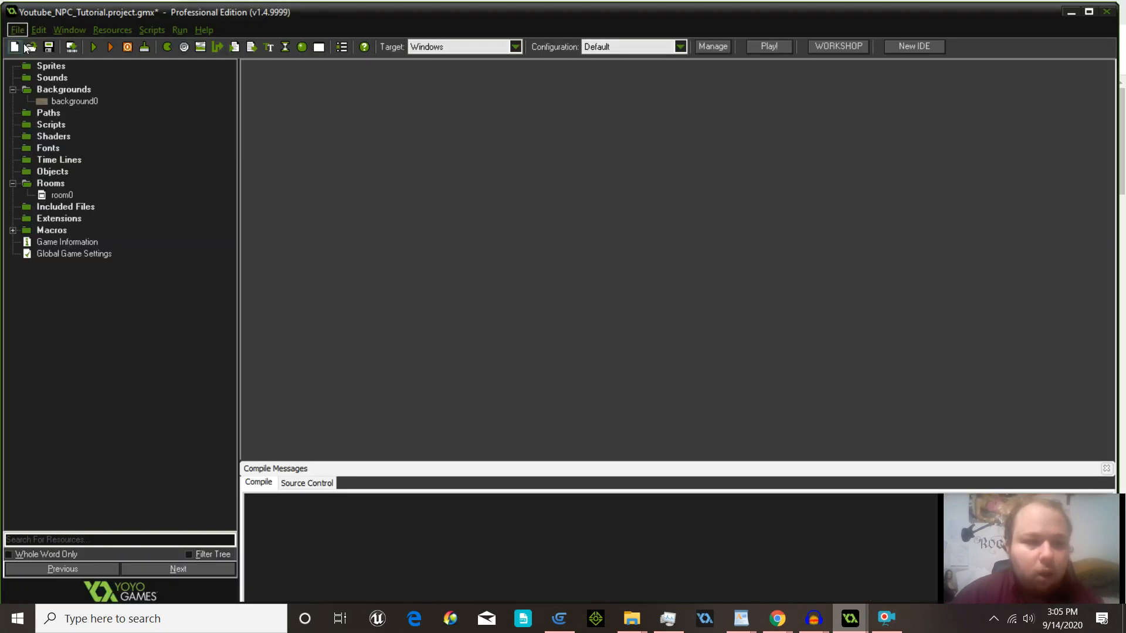
# Step: Create a new sprite and name it spr_Arazona_Up
pyautogui.click(41, 68)
pyautogui.rightClick(41, 69)
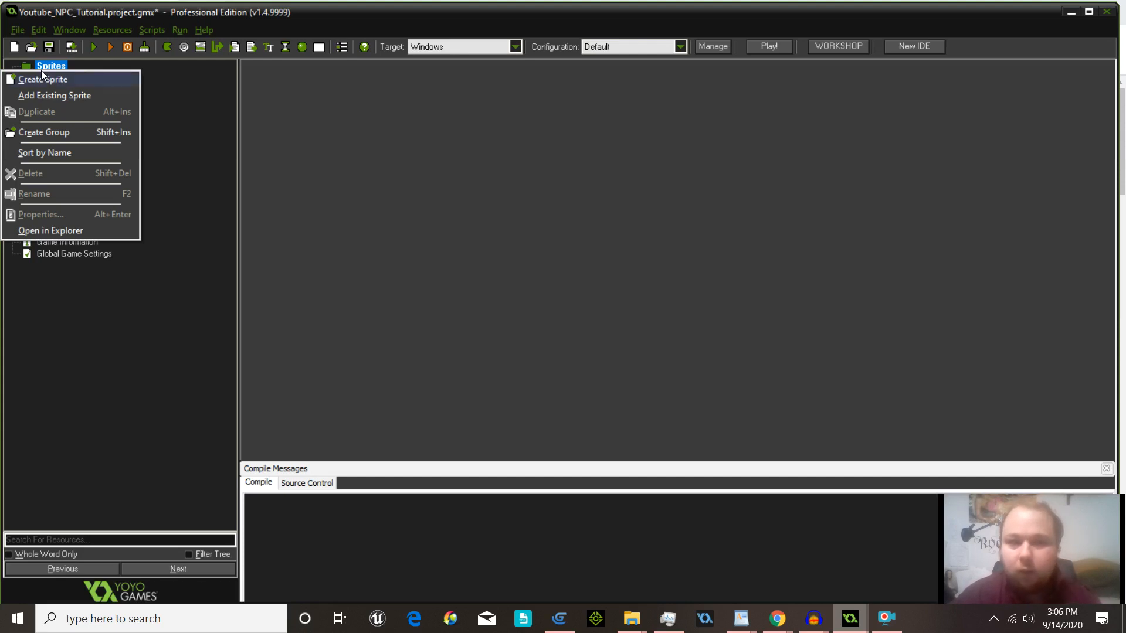
pyautogui.click(34, 83)
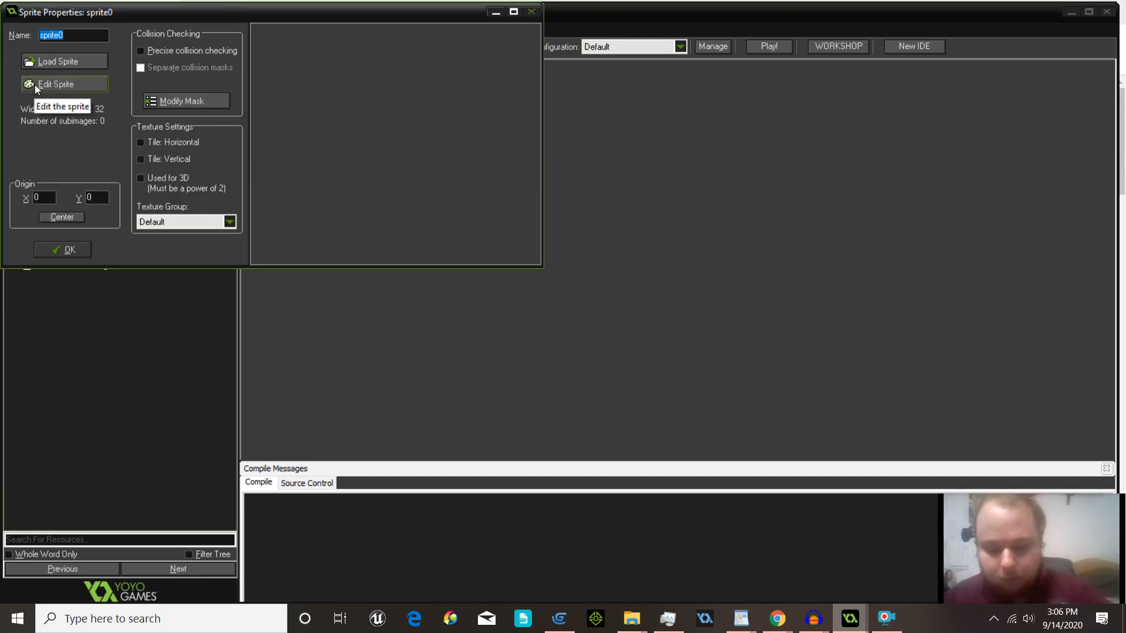
pyautogui.write('spr_')
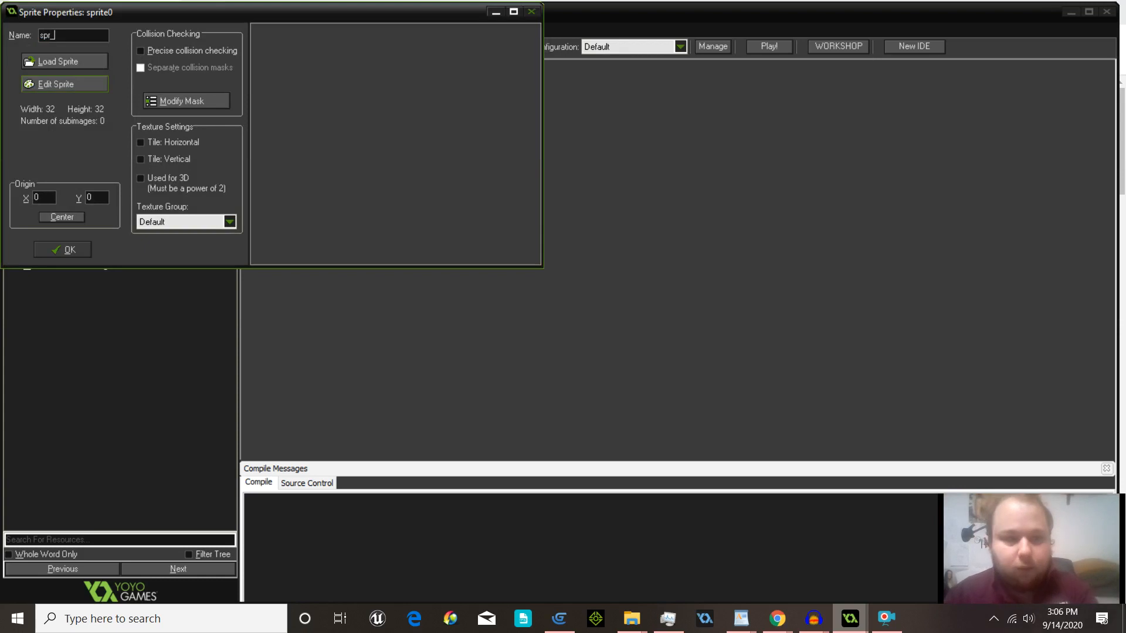
pyautogui.write('Ara')
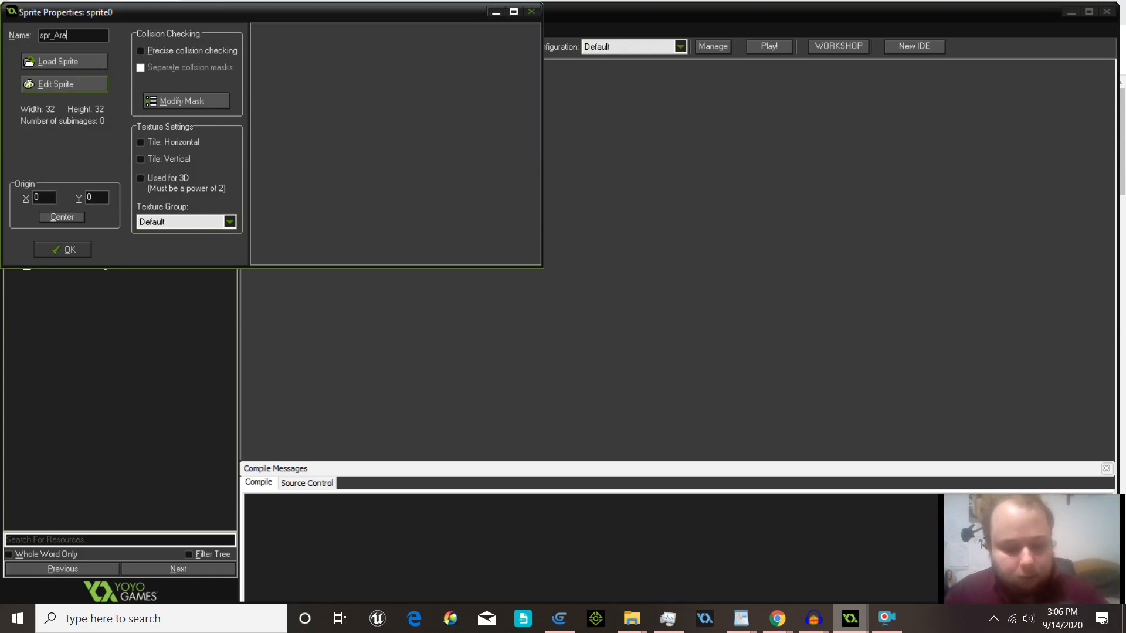
pyautogui.write('zona')
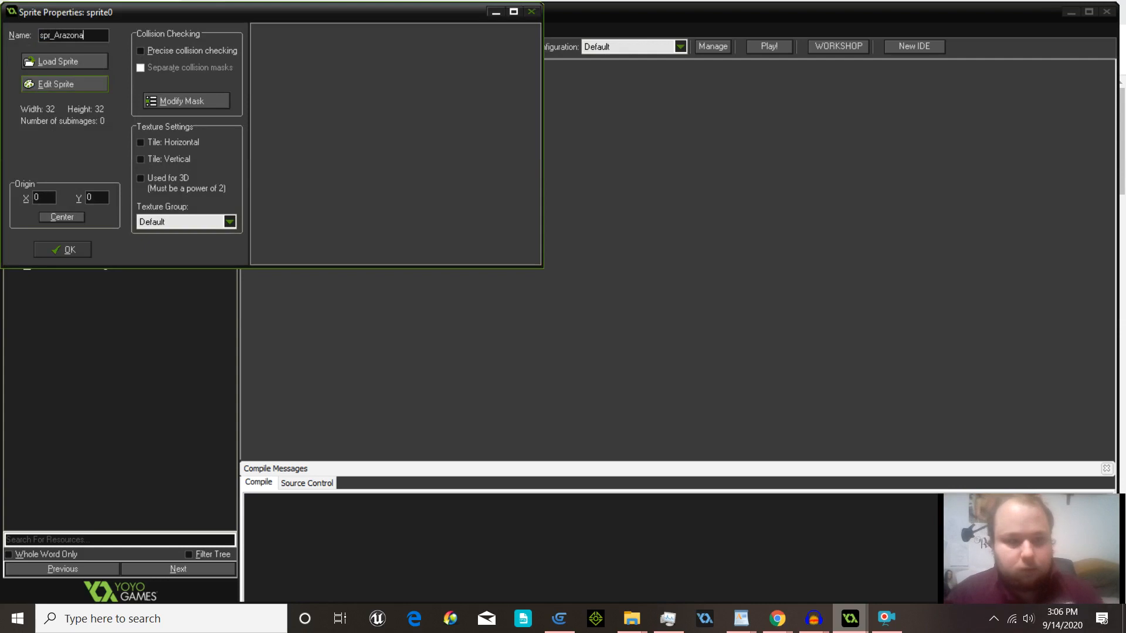
pyautogui.write('_Up')
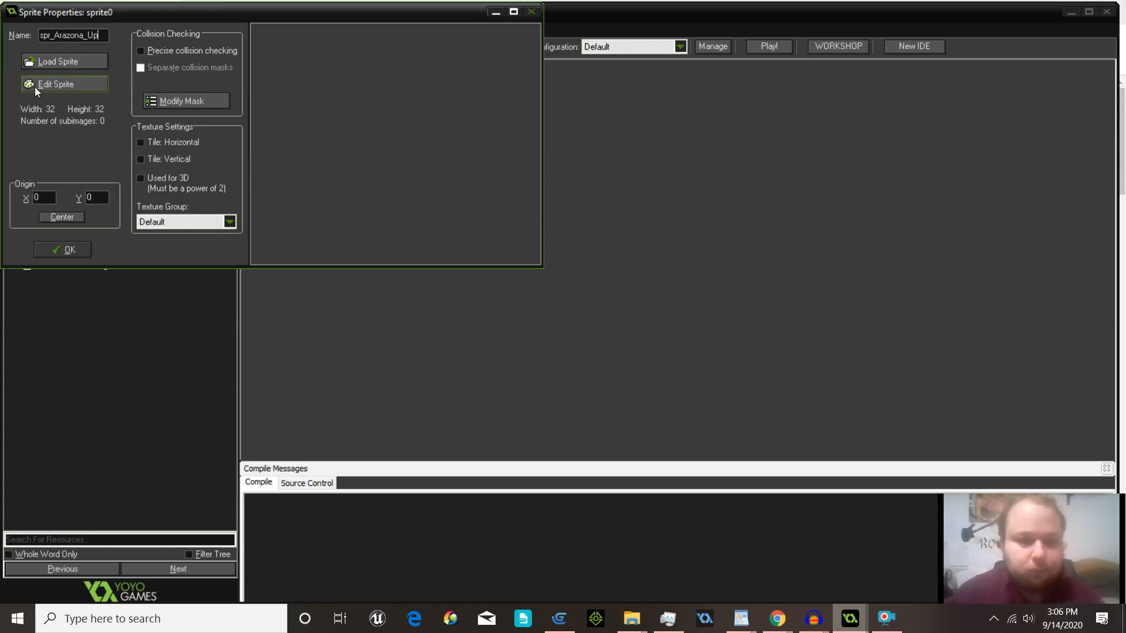
# Step: Load spr_Arazon_Up_strip20.png from the Downloads folder into the spr_Arazona_Up sprite
pyautogui.click(65, 60)
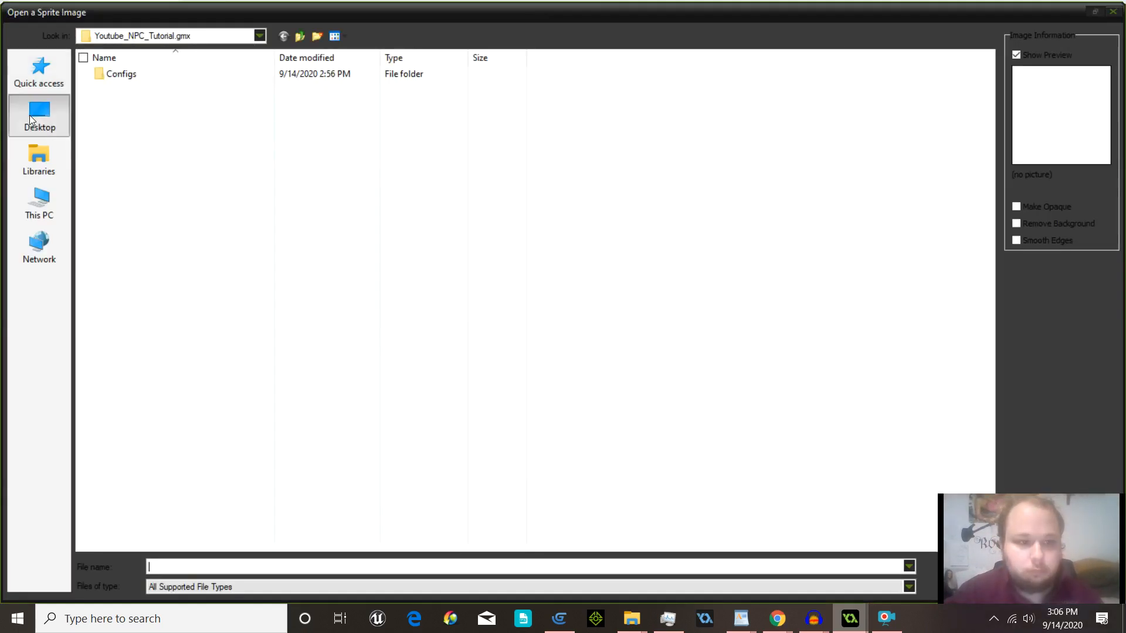
pyautogui.click(30, 115)
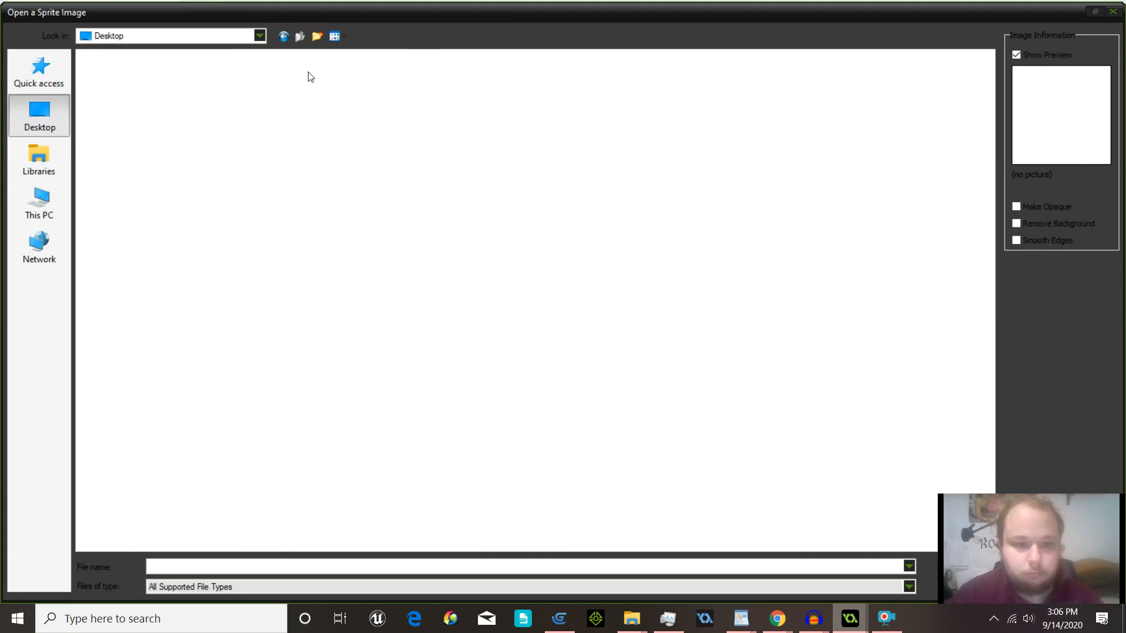
pyautogui.doubleClick(311, 77)
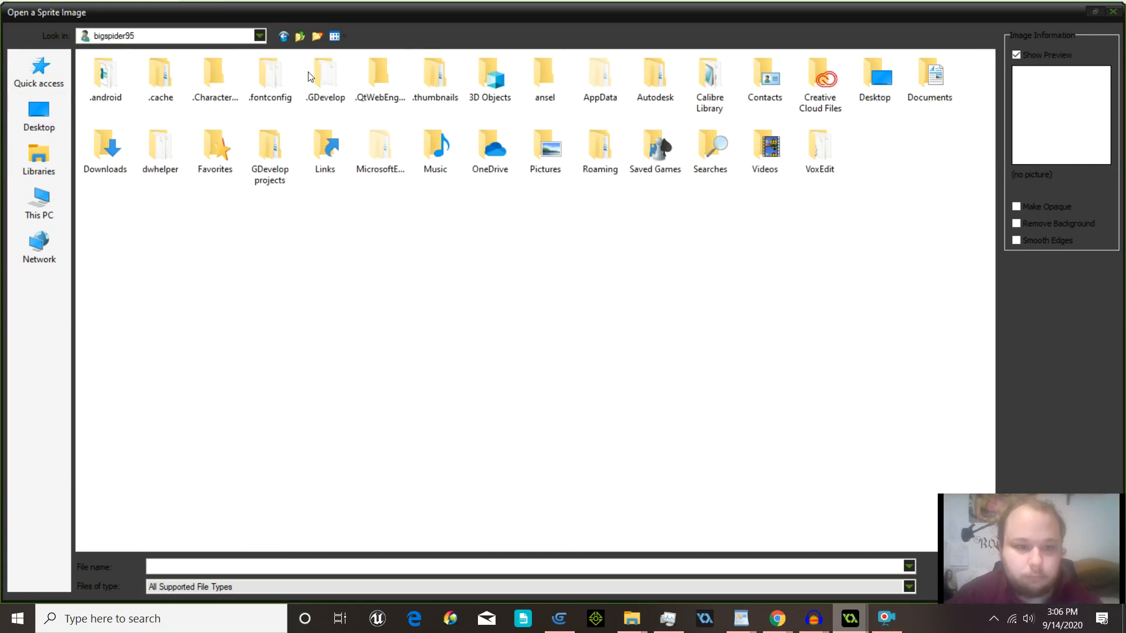
pyautogui.doubleClick(121, 150)
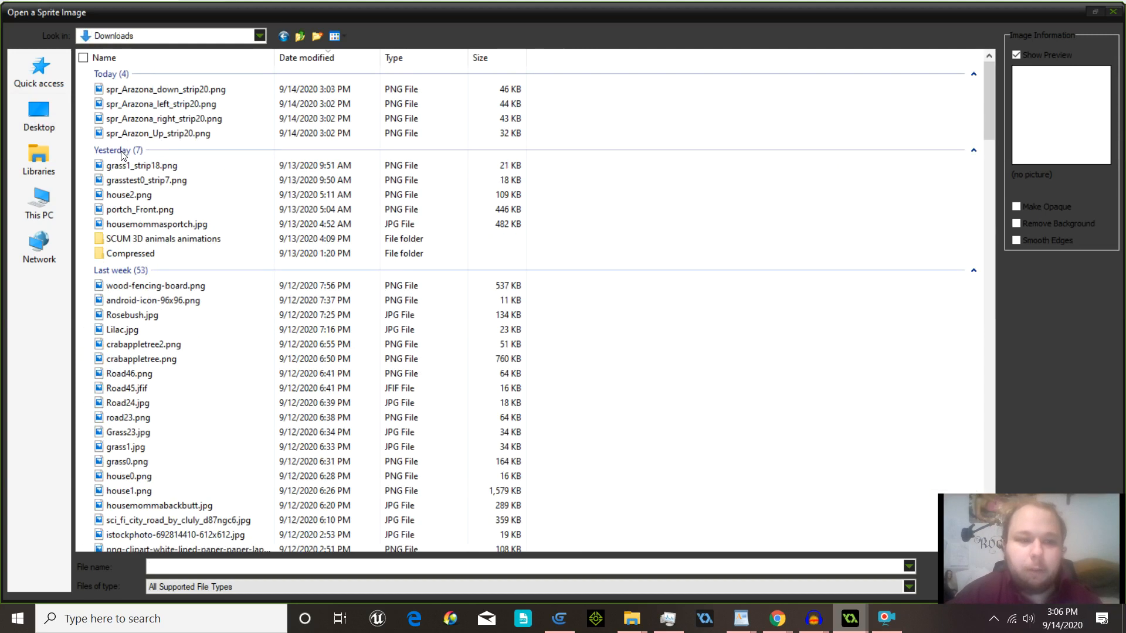
pyautogui.doubleClick(160, 133)
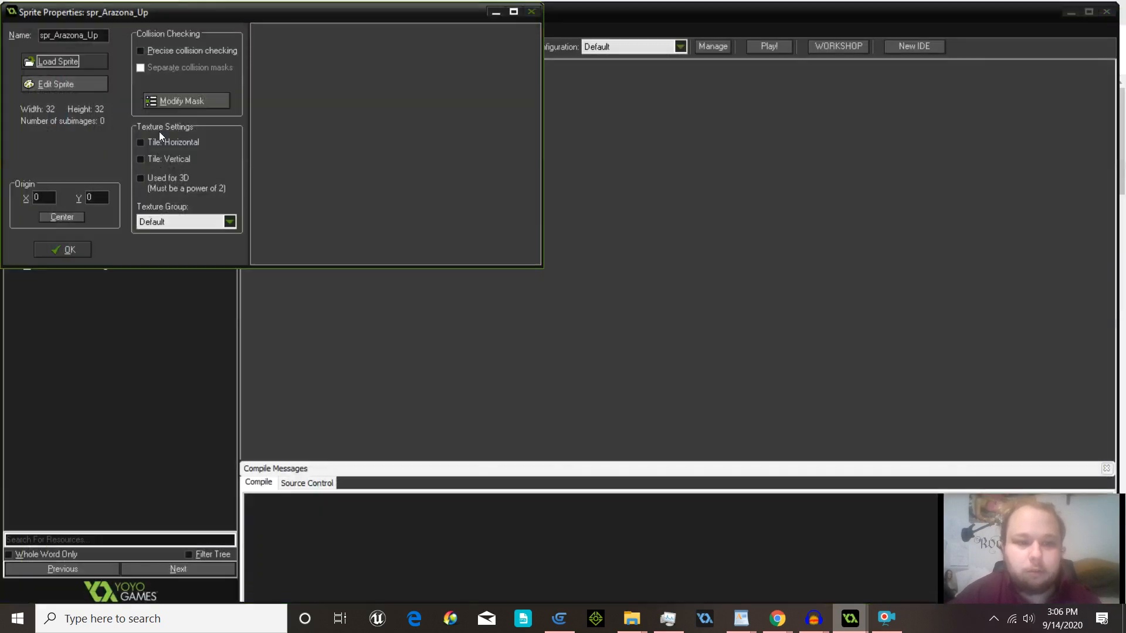
# Step: Place the origin of spr_Arazona_Up at X 19, Y 27 and accept the sprite properties
pyautogui.click(53, 218)
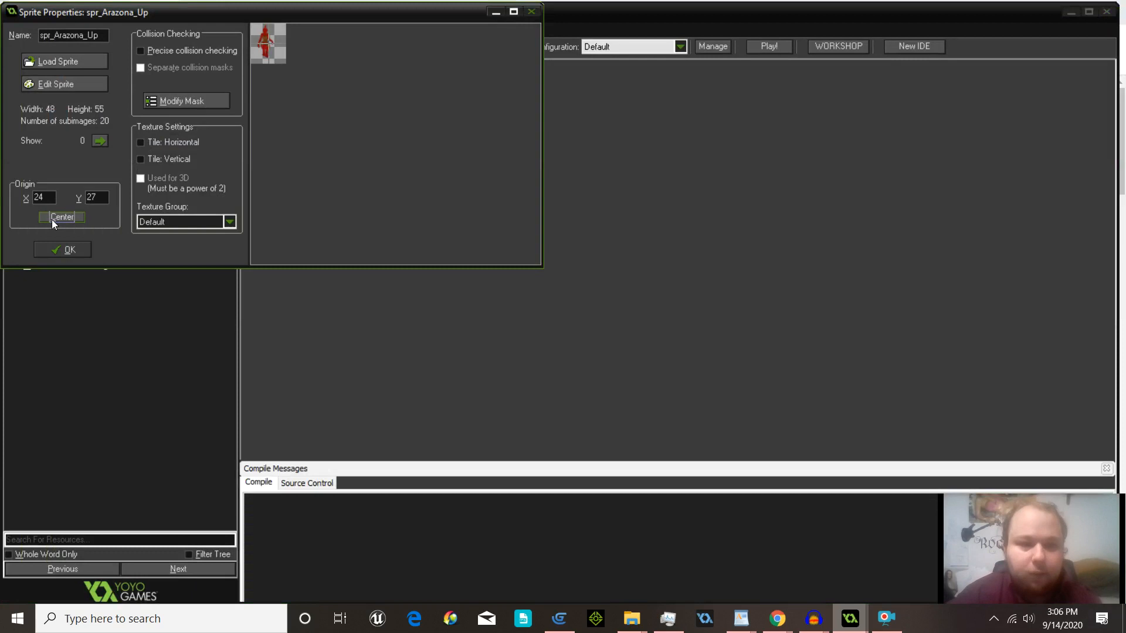
pyautogui.moveTo(265, 61); pyautogui.dragTo(266, 47)
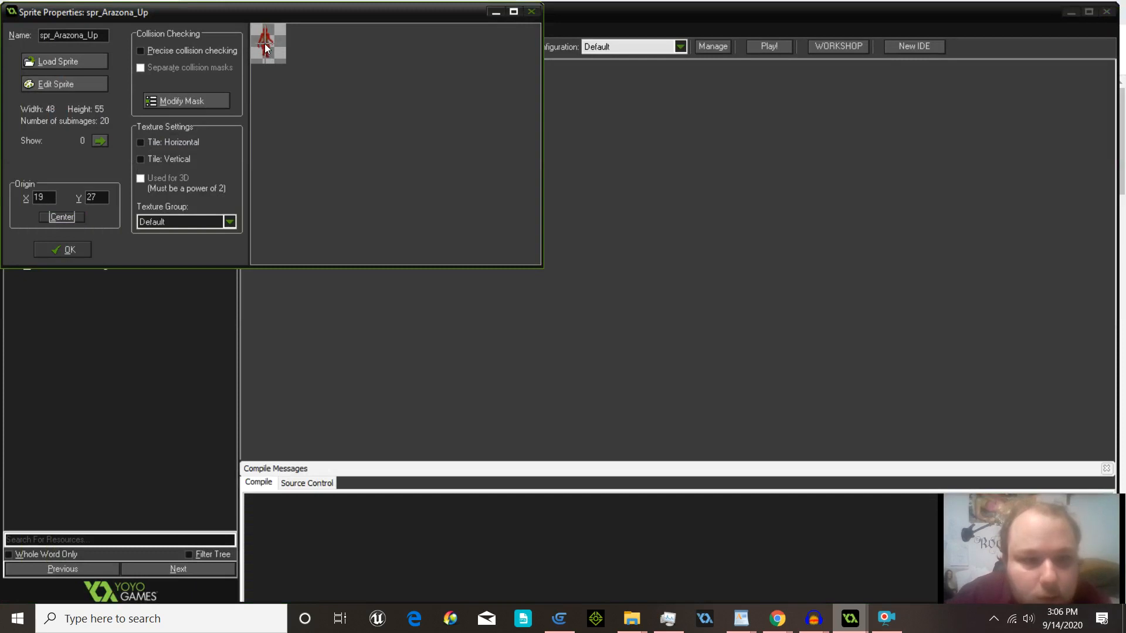
pyautogui.click(68, 249)
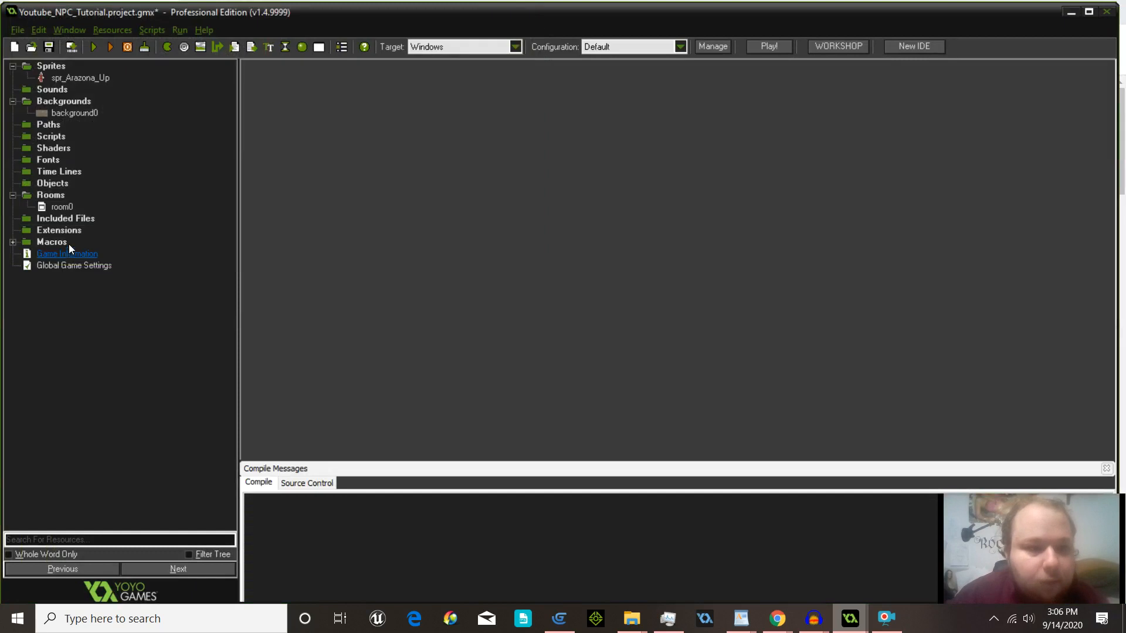
pyautogui.click(55, 68)
pyautogui.rightClick(55, 68)
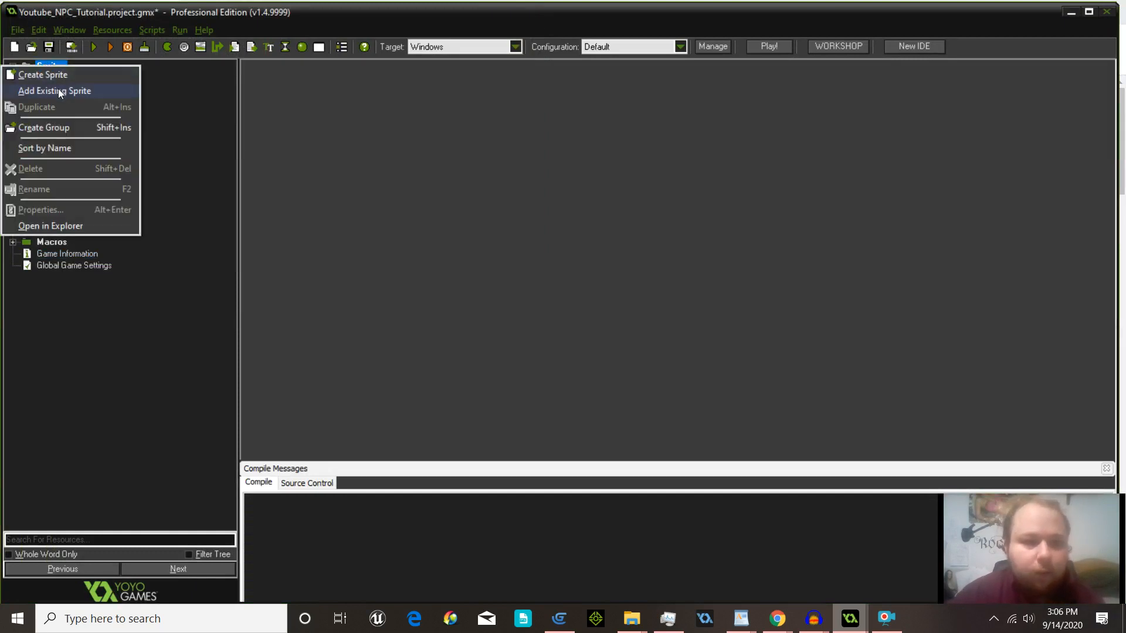
pyautogui.click(58, 90)
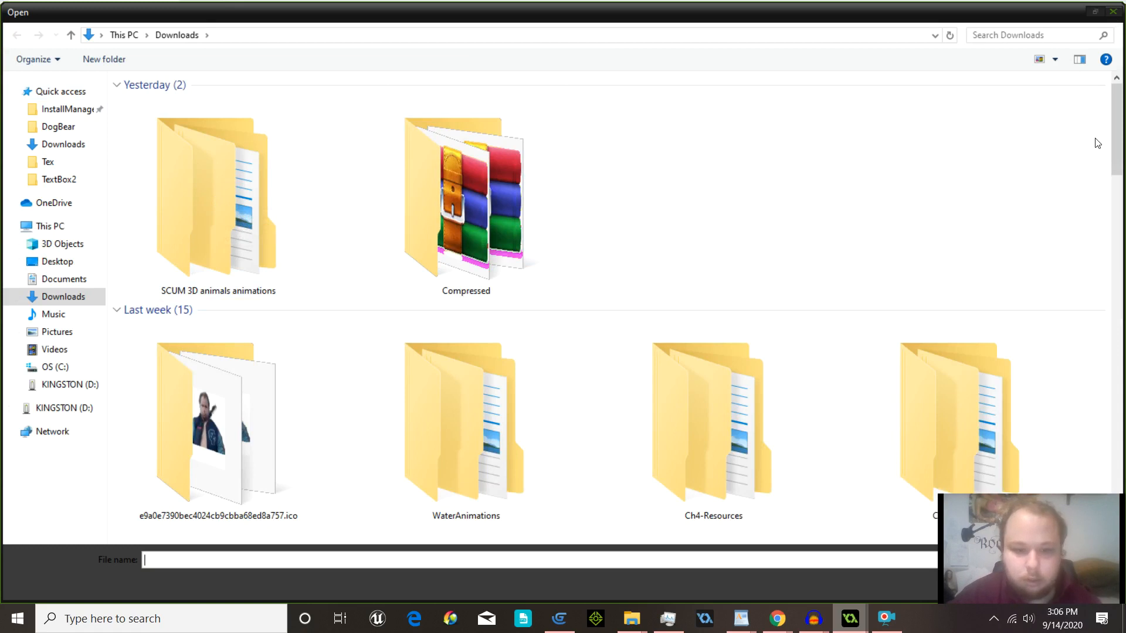
pyautogui.moveTo(1118, 144); pyautogui.dragTo(626, 232)
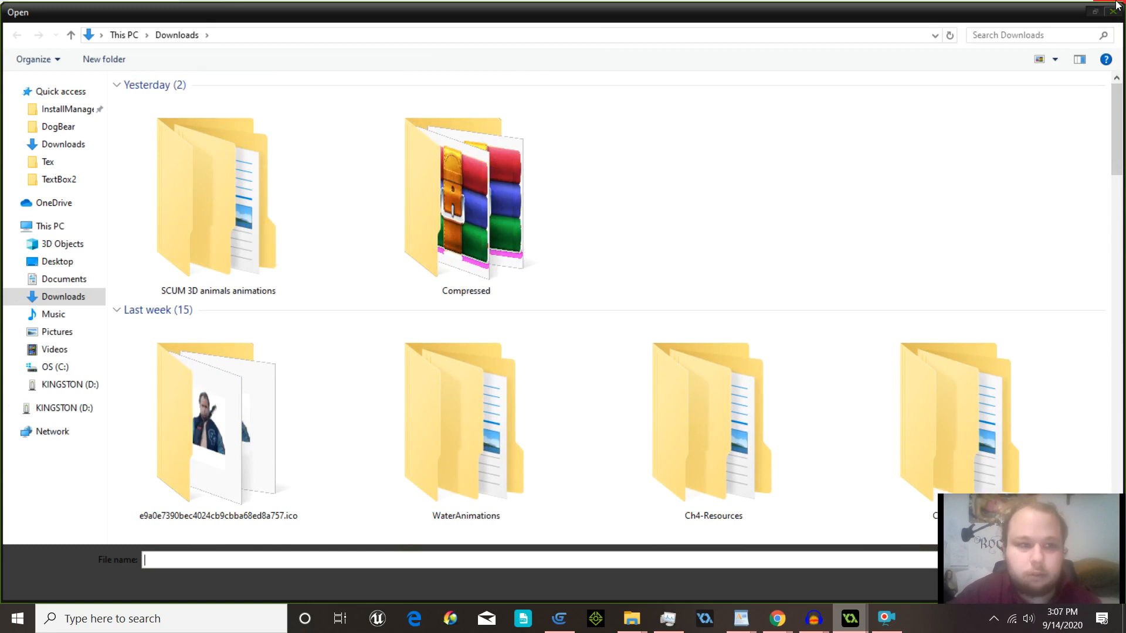
pyautogui.click(1113, 11)
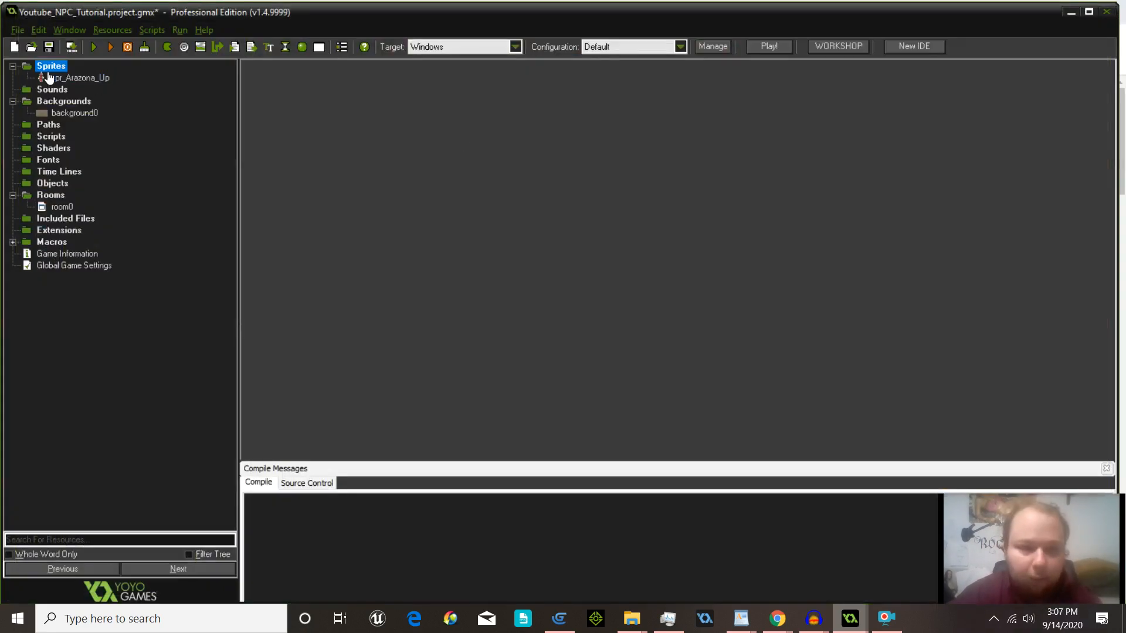
# Step: Create a new sprite and name it spr_Arazona_Right
pyautogui.rightClick(45, 73)
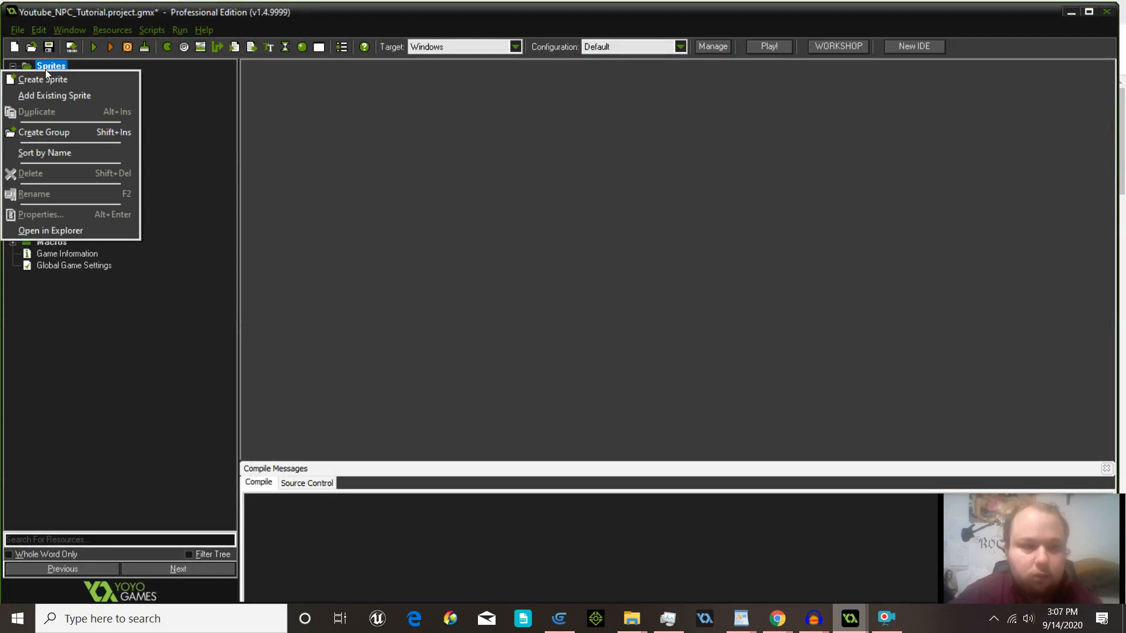
pyautogui.click(49, 78)
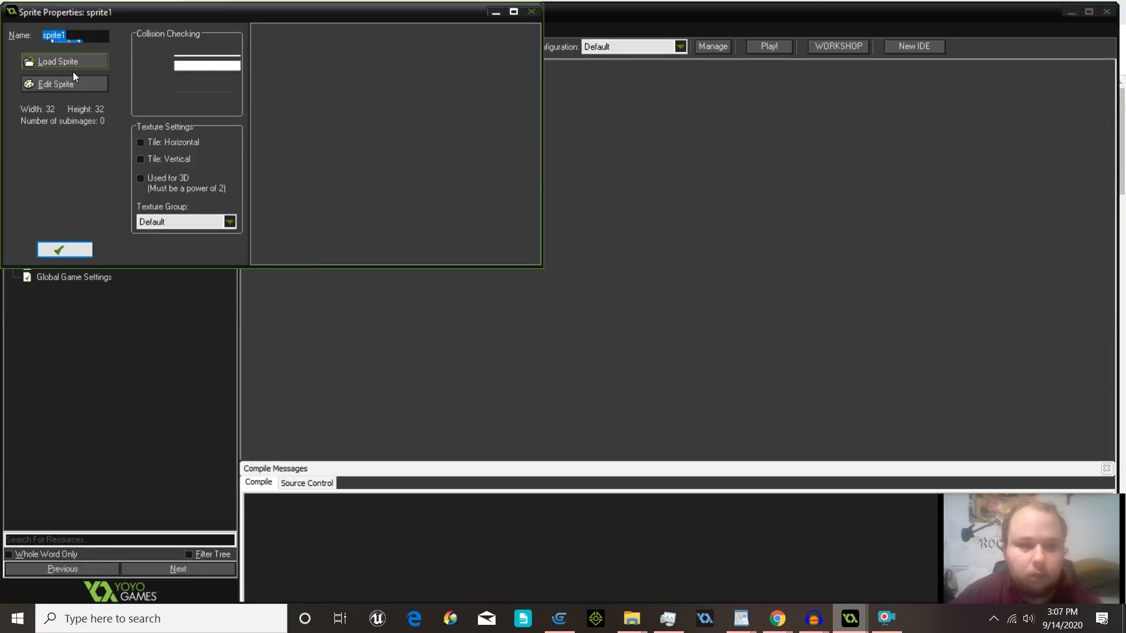
pyautogui.write('spr')
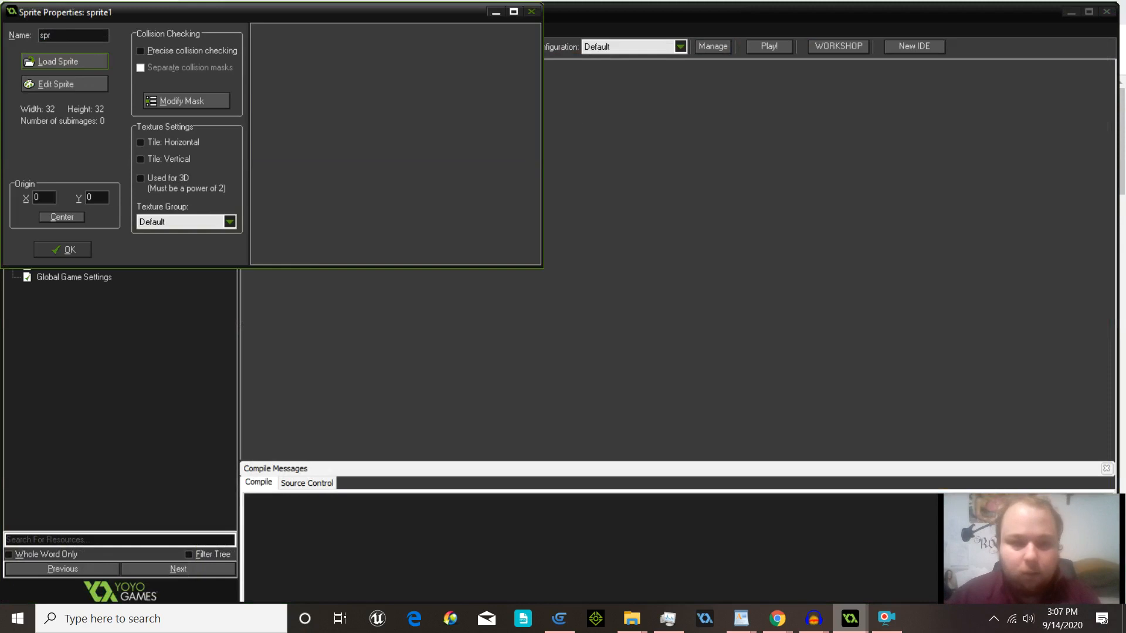
pyautogui.write('_')
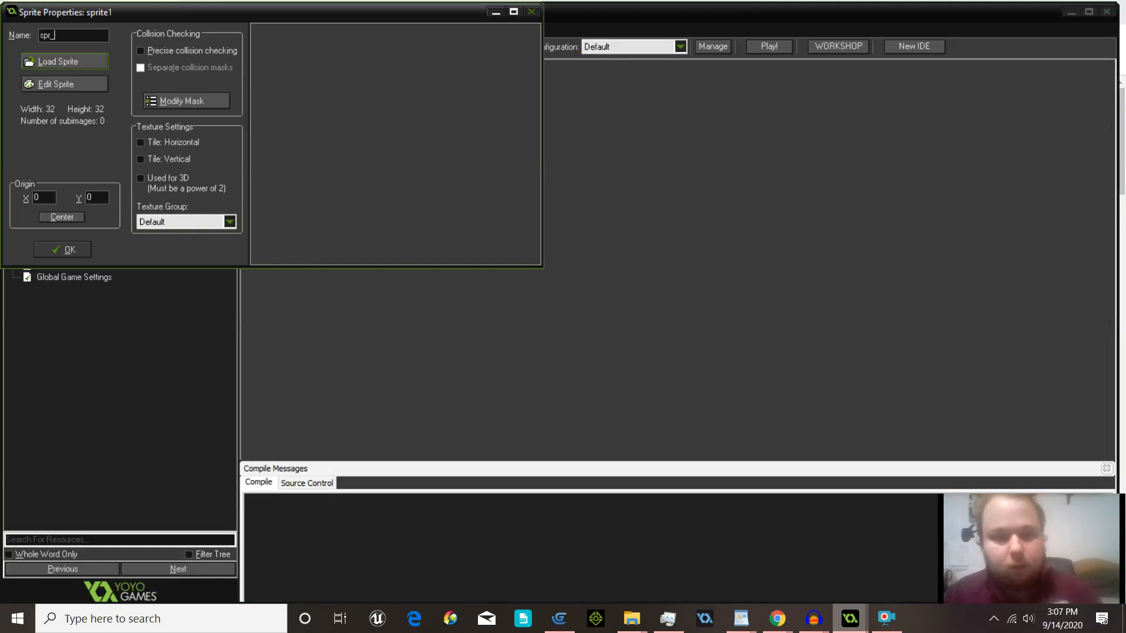
pyautogui.write('Ar')
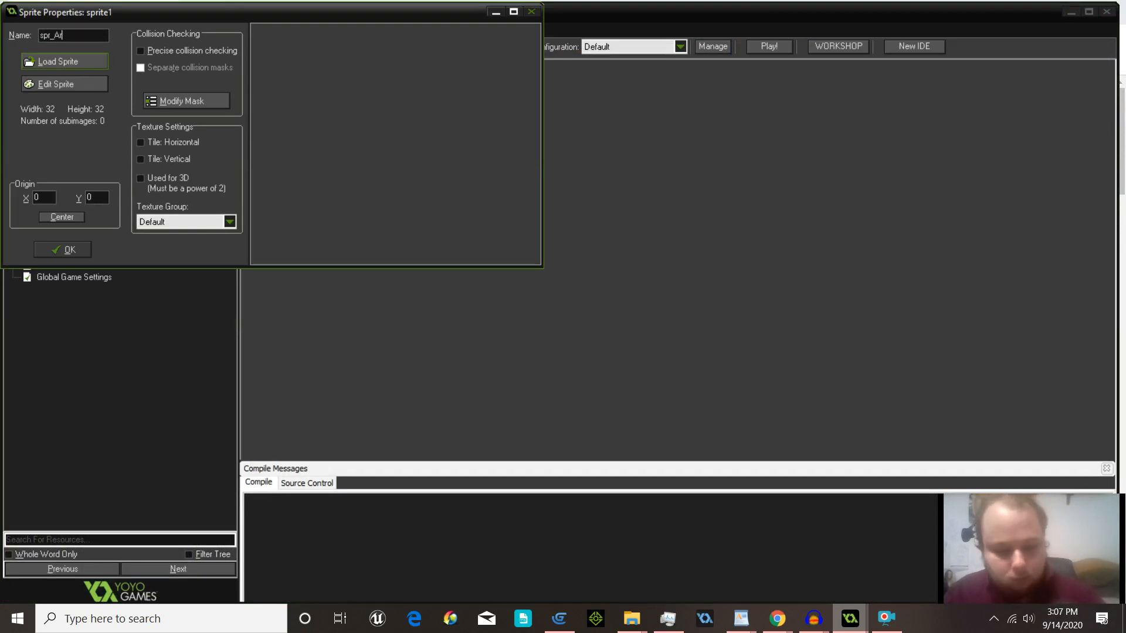
pyautogui.write('azon')
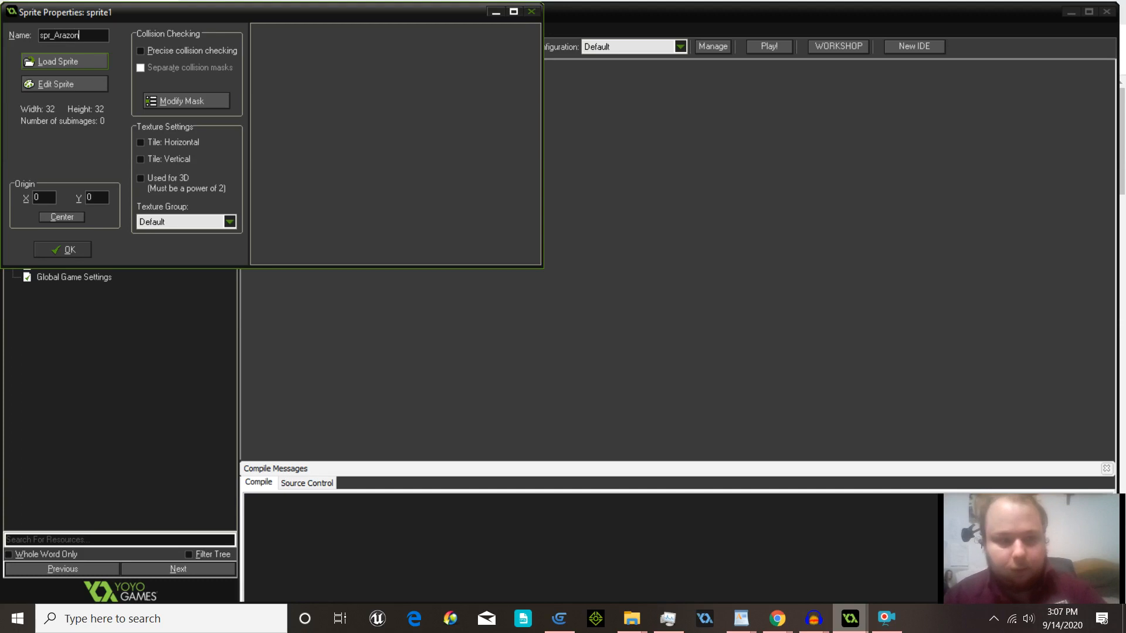
pyautogui.write('a_')
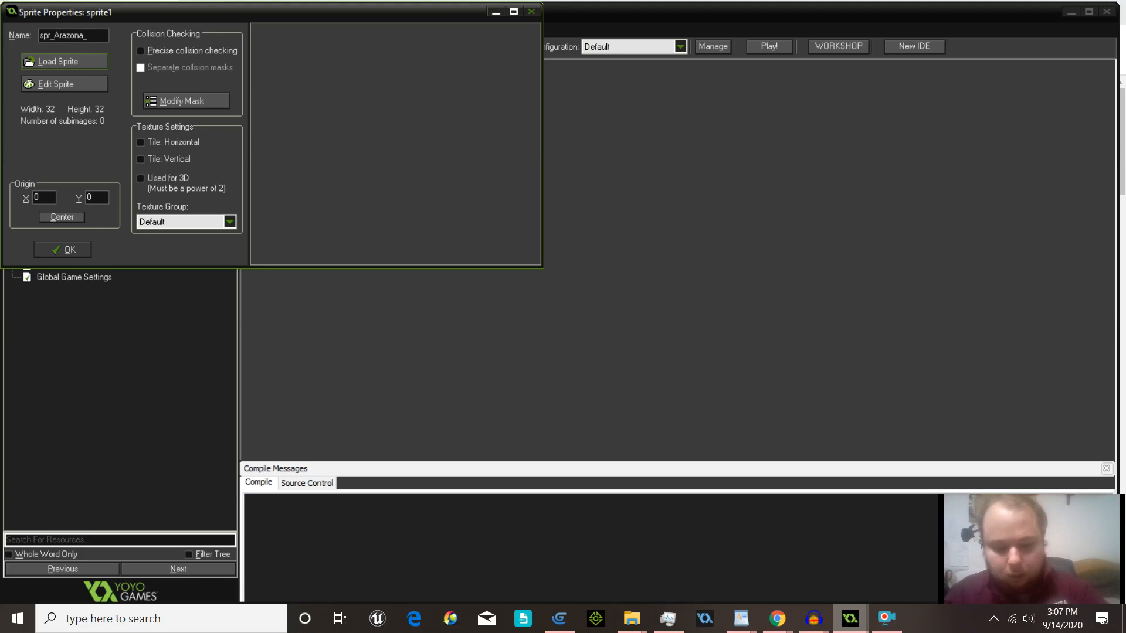
pyautogui.write('Right')
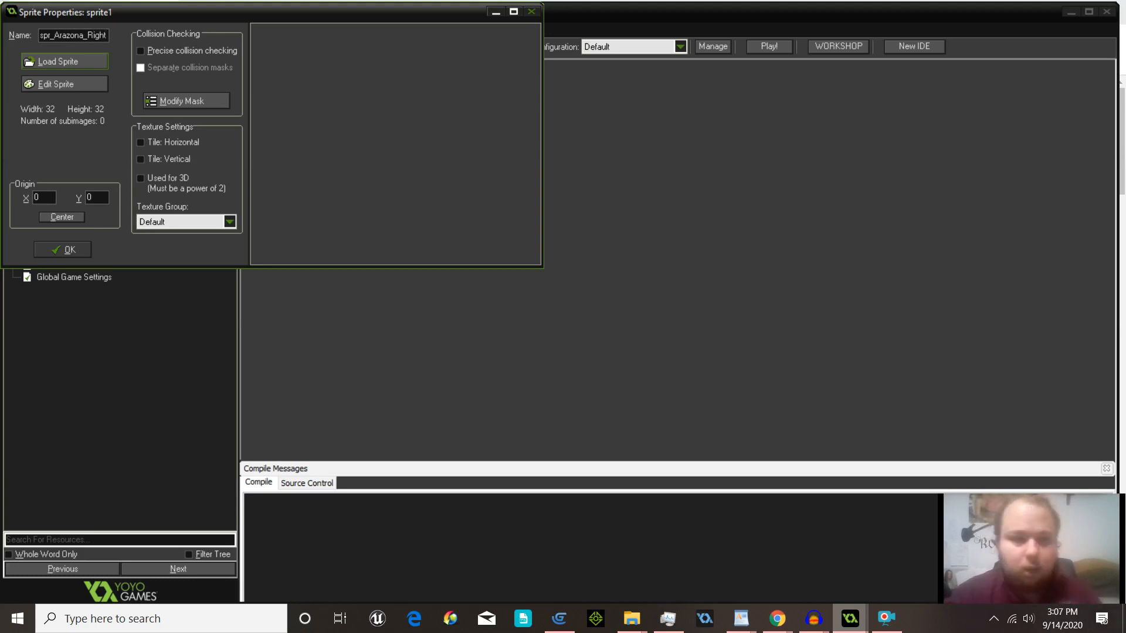
# Step: Load spr_Arazona_right_strip20.png into spr_Arazona_Right and accept the sprite with its origin centered
pyautogui.click(97, 62)
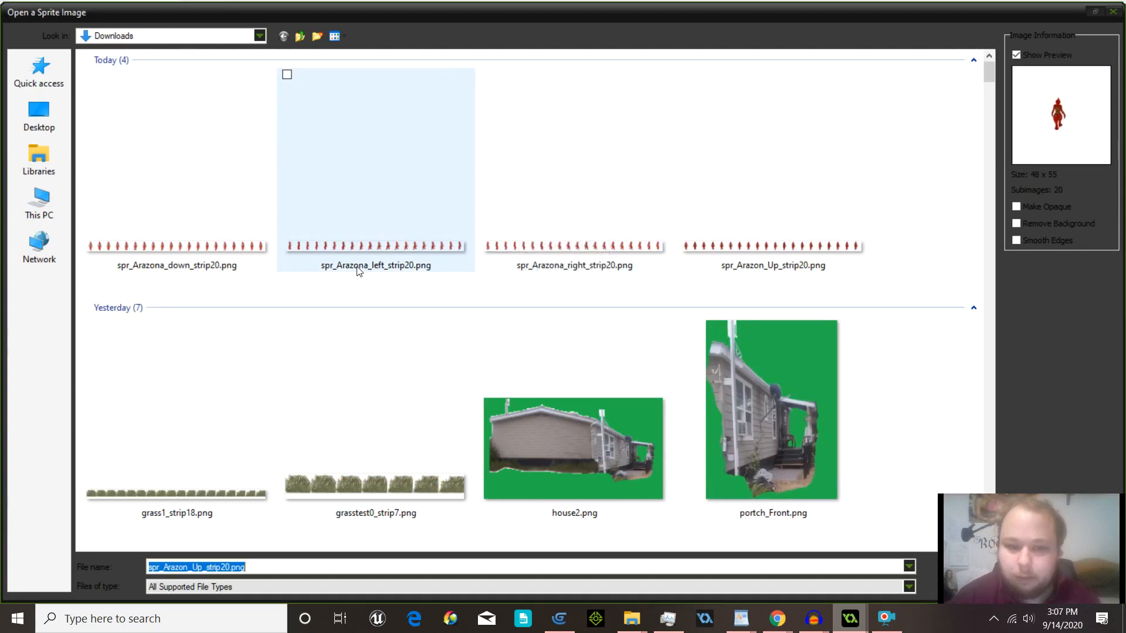
pyautogui.doubleClick(622, 243)
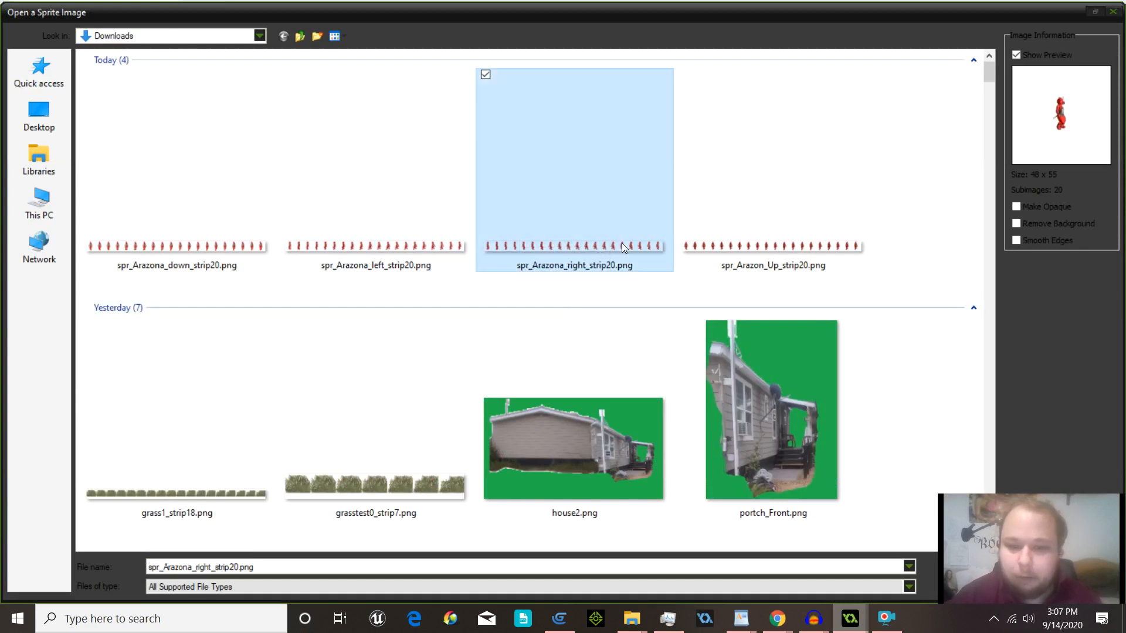
pyautogui.click(48, 219)
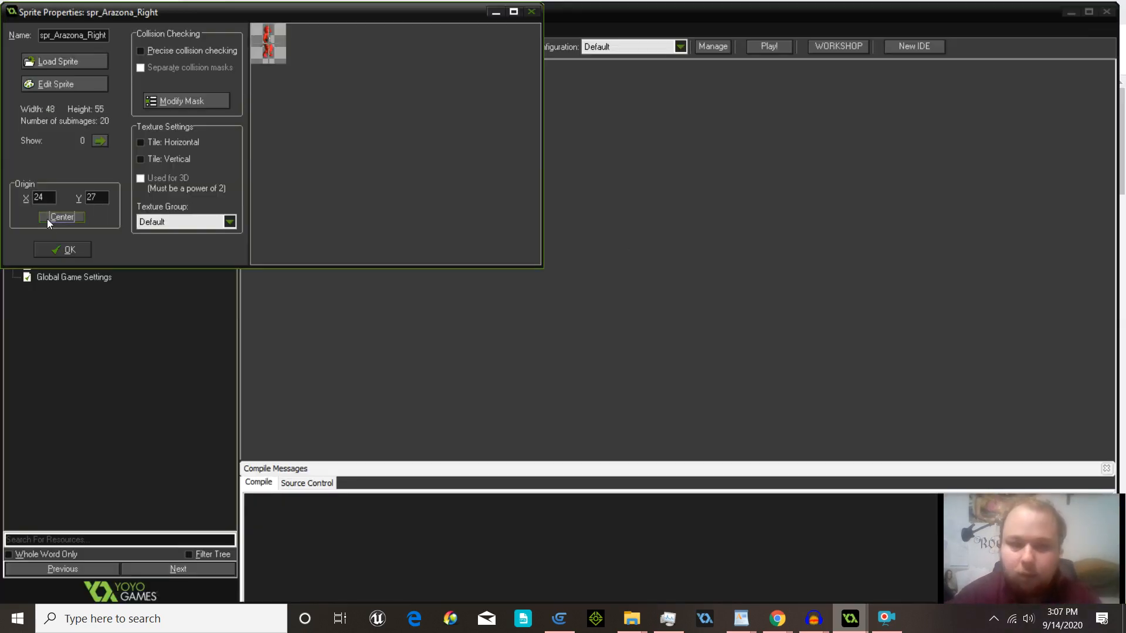
pyautogui.click(68, 251)
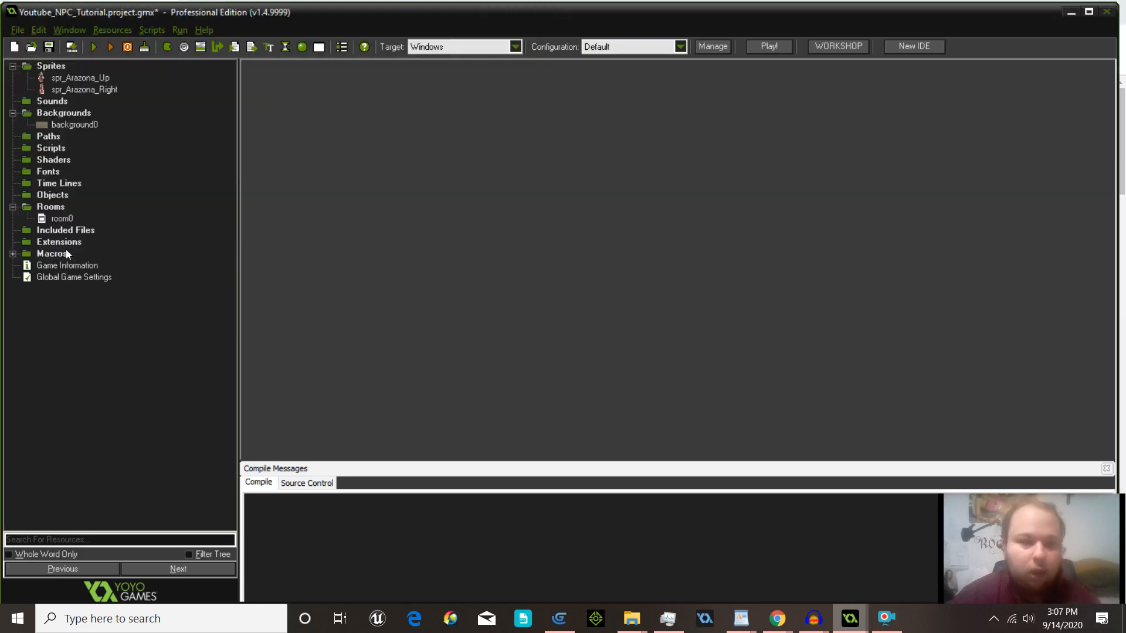
# Step: Create a new sprite and name it spr_Arazona_Left
pyautogui.rightClick(52, 70)
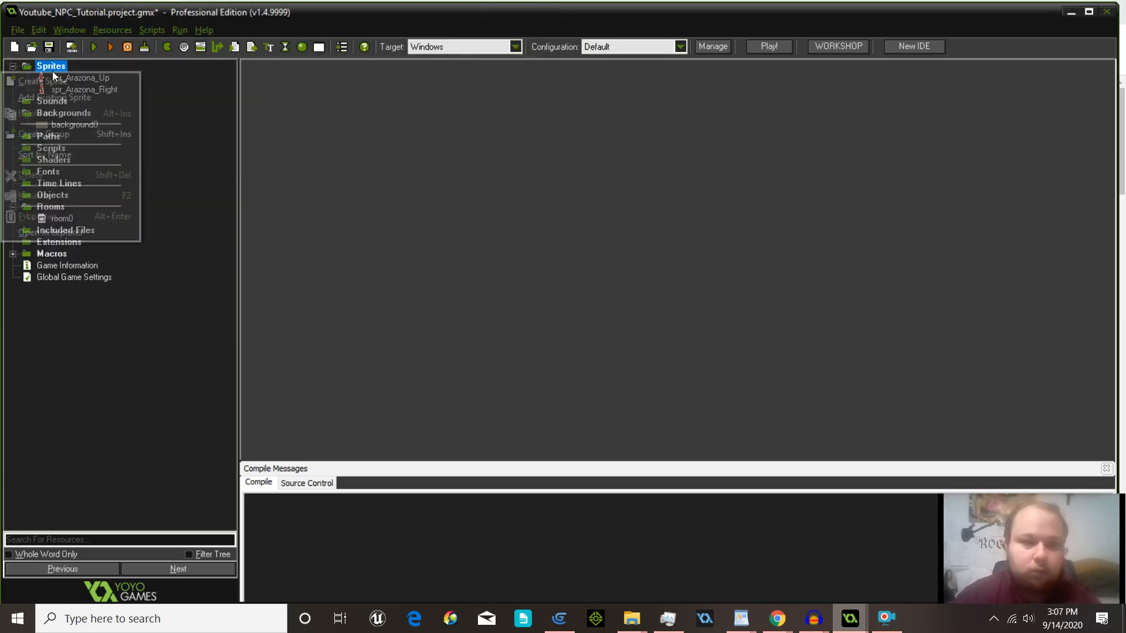
pyautogui.click(55, 81)
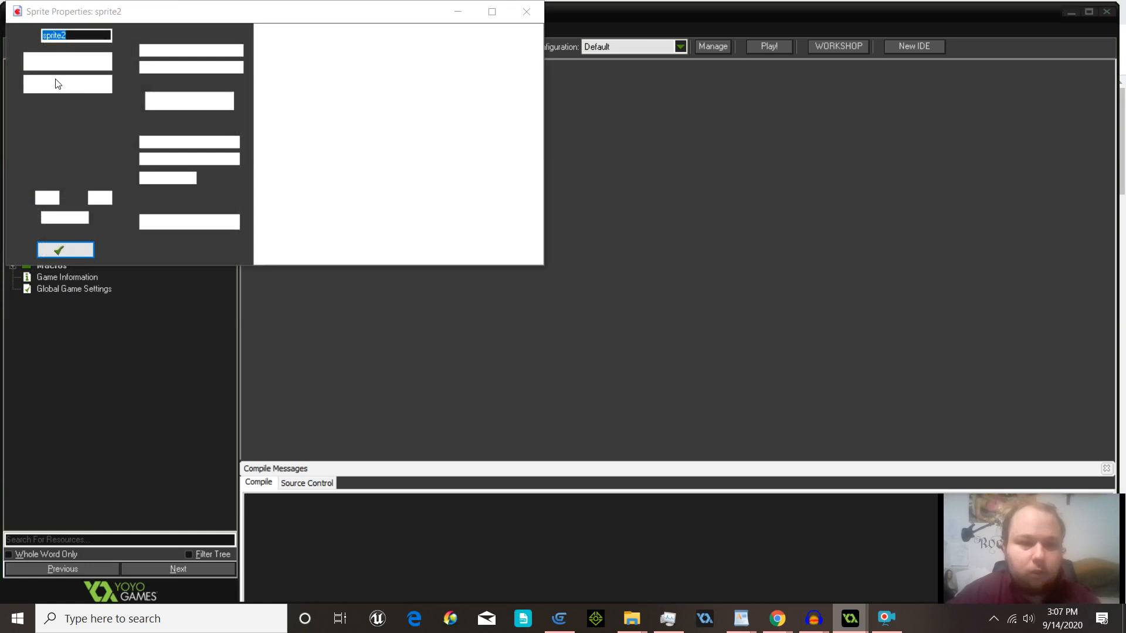
pyautogui.write('sp')
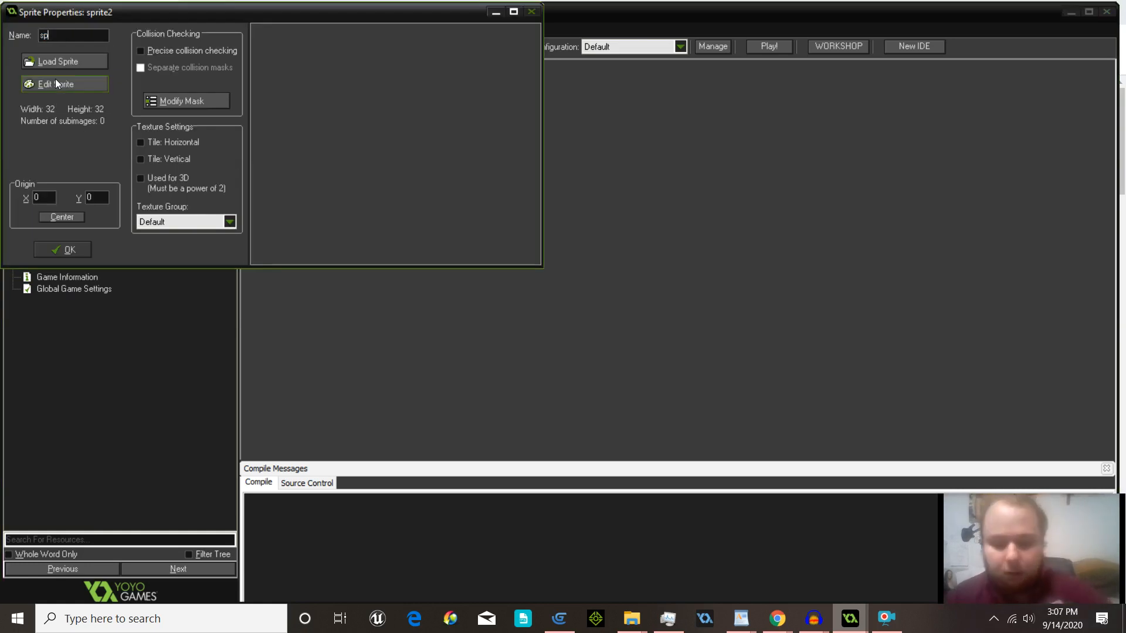
pyautogui.write('r_AS')
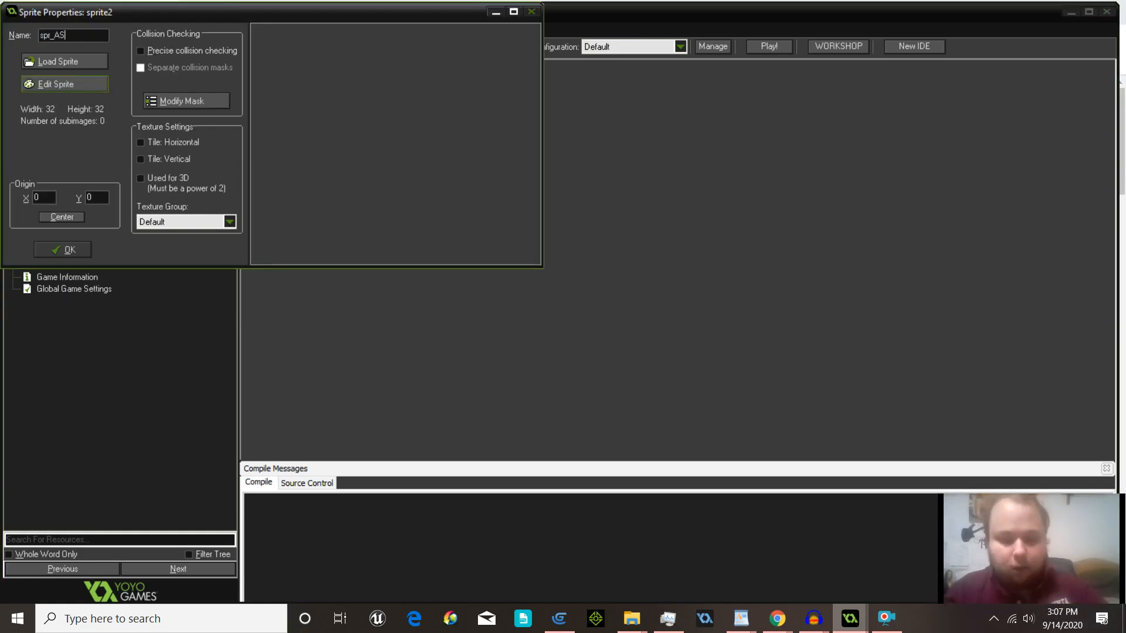
pyautogui.press('BackSpace')
pyautogui.write('razona_Left')
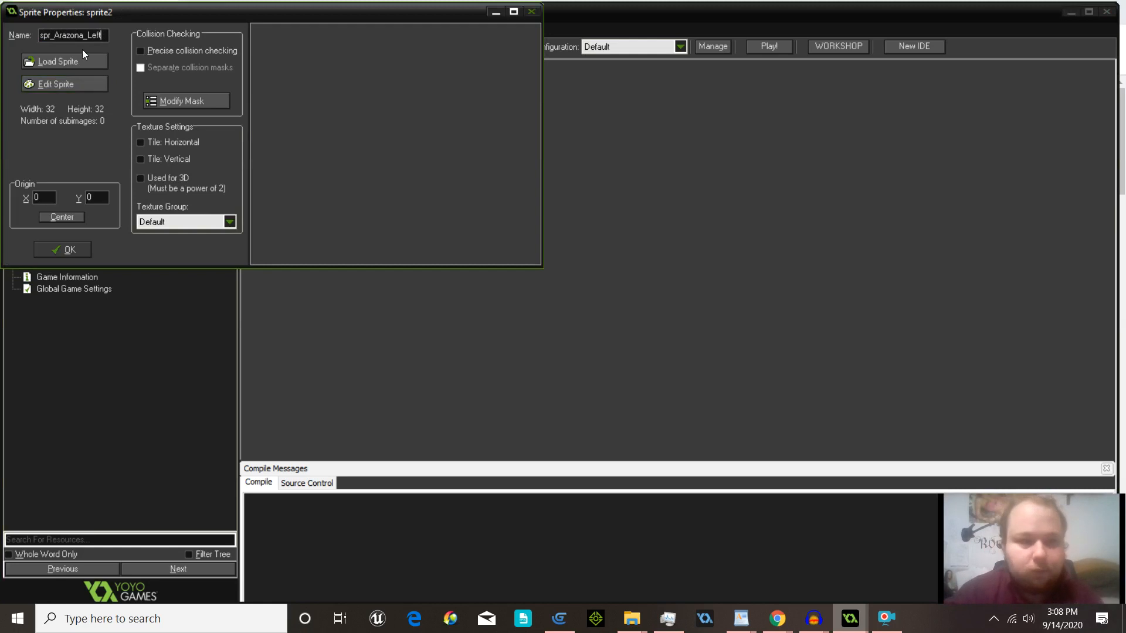
# Step: Load spr_Arazona_left_strip20.png into spr_Arazona_Left and accept the sprite with its origin centered
pyautogui.click(83, 56)
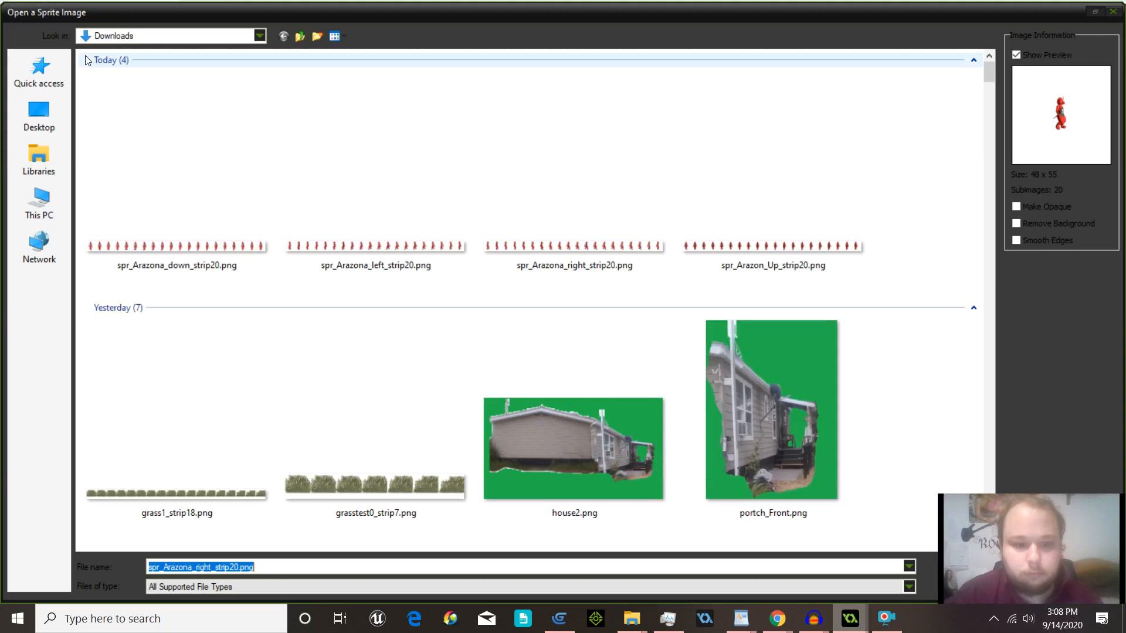
pyautogui.doubleClick(355, 226)
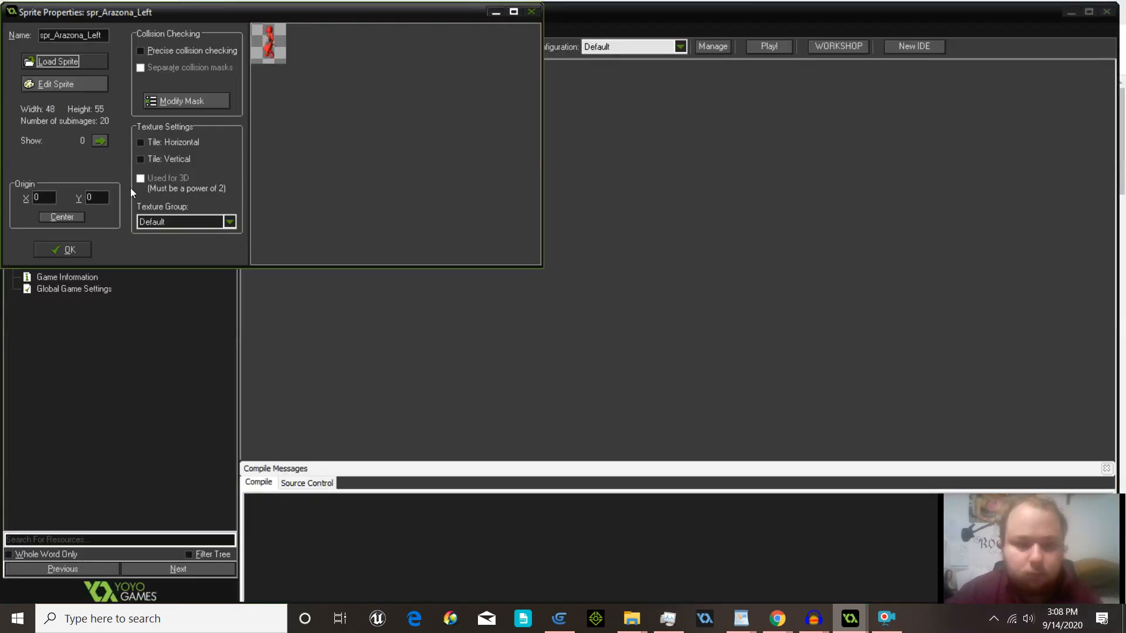
pyautogui.click(82, 214)
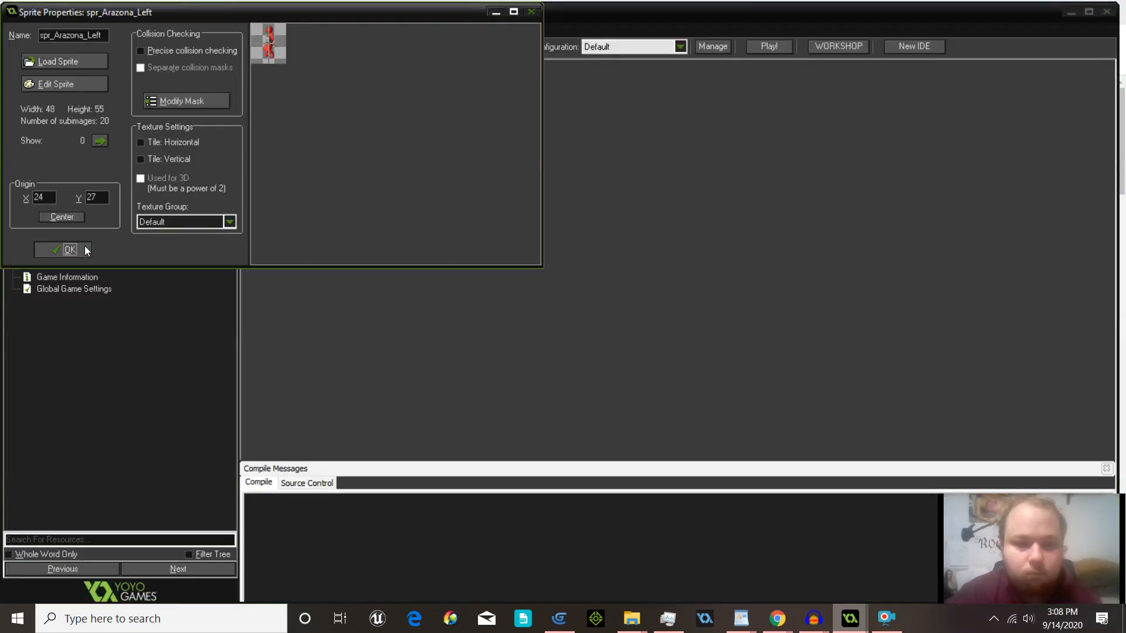
pyautogui.click(86, 249)
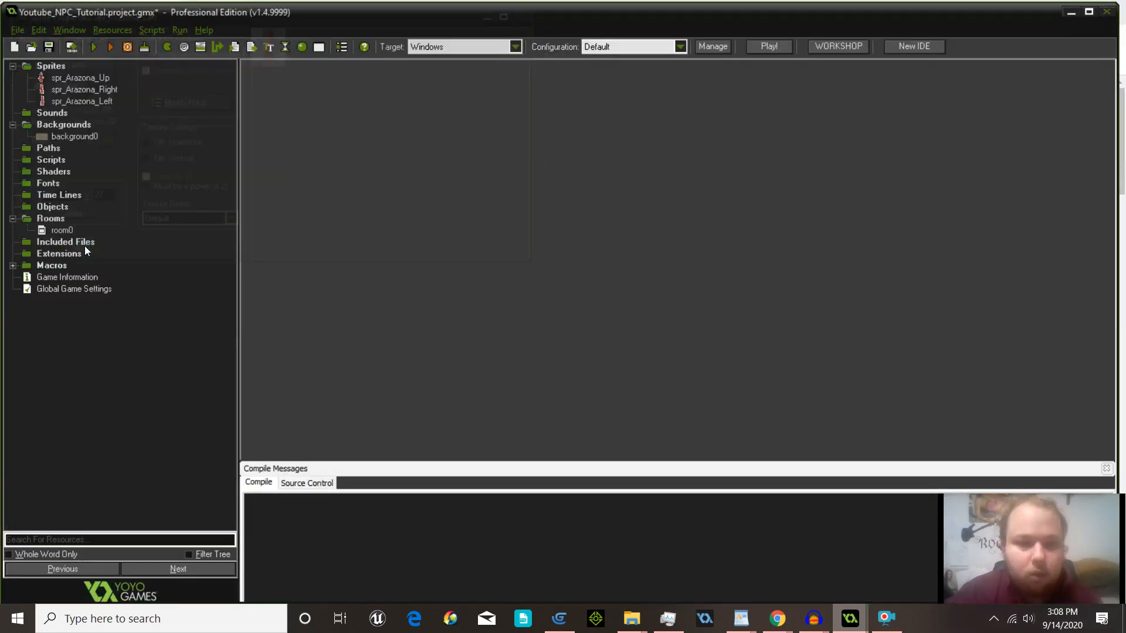
# Step: Create a new sprite and name it Arazona_Down
pyautogui.click(59, 72)
pyautogui.rightClick(60, 71)
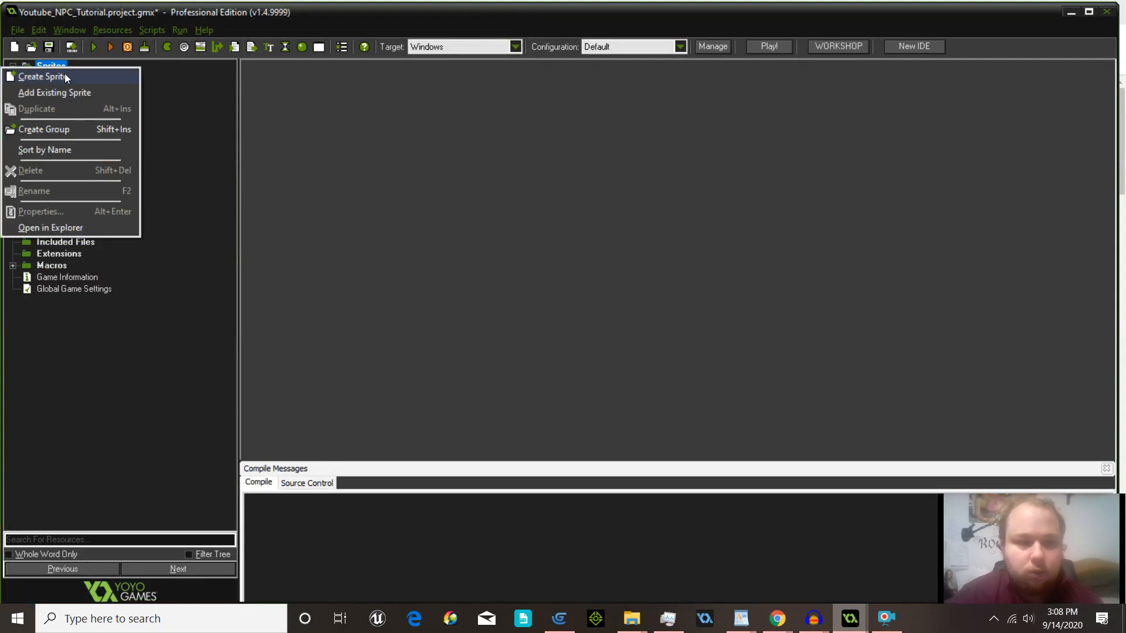
pyautogui.click(31, 77)
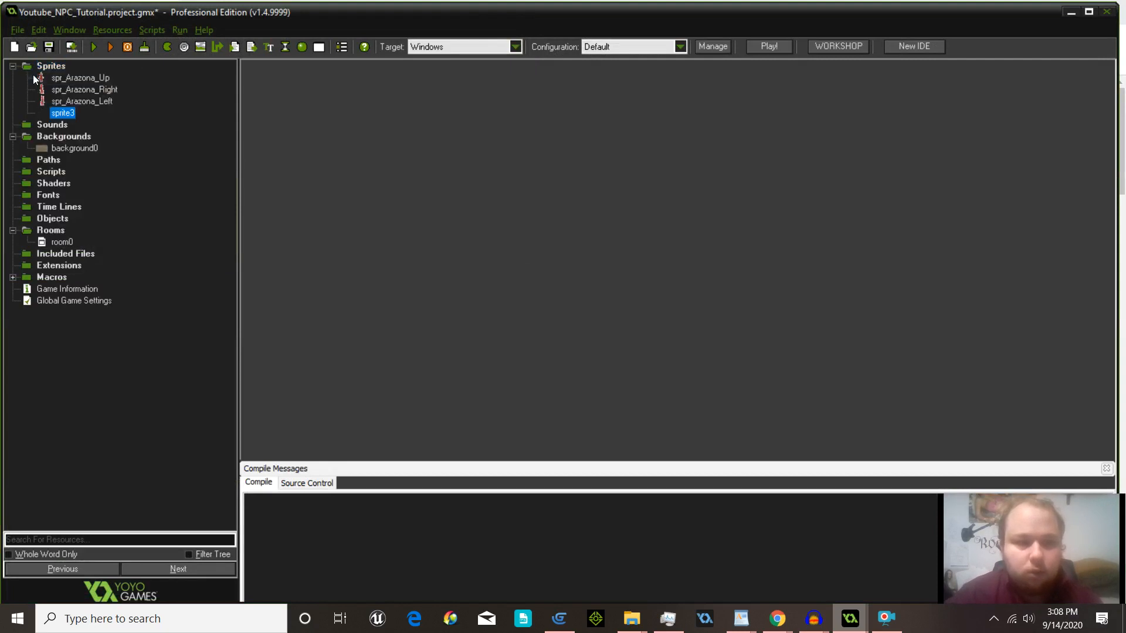
pyautogui.write('Araz')
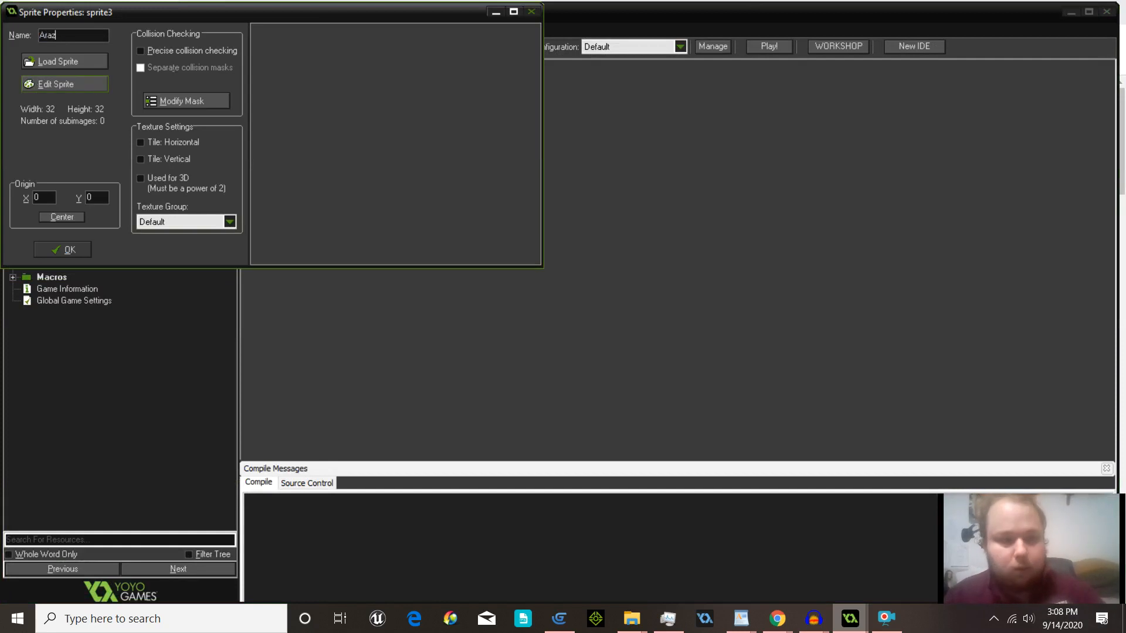
pyautogui.write('ona_Down')
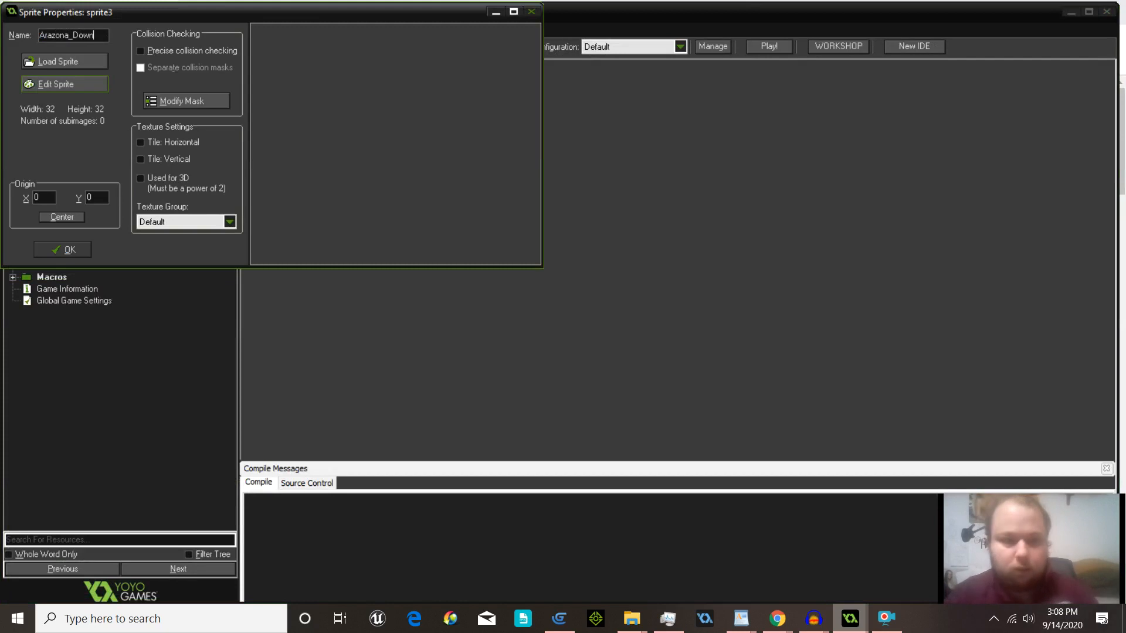
# Step: Load spr_Arazona_down_strip20.png into the Arazona_Down sprite and center its origin
pyautogui.click(69, 59)
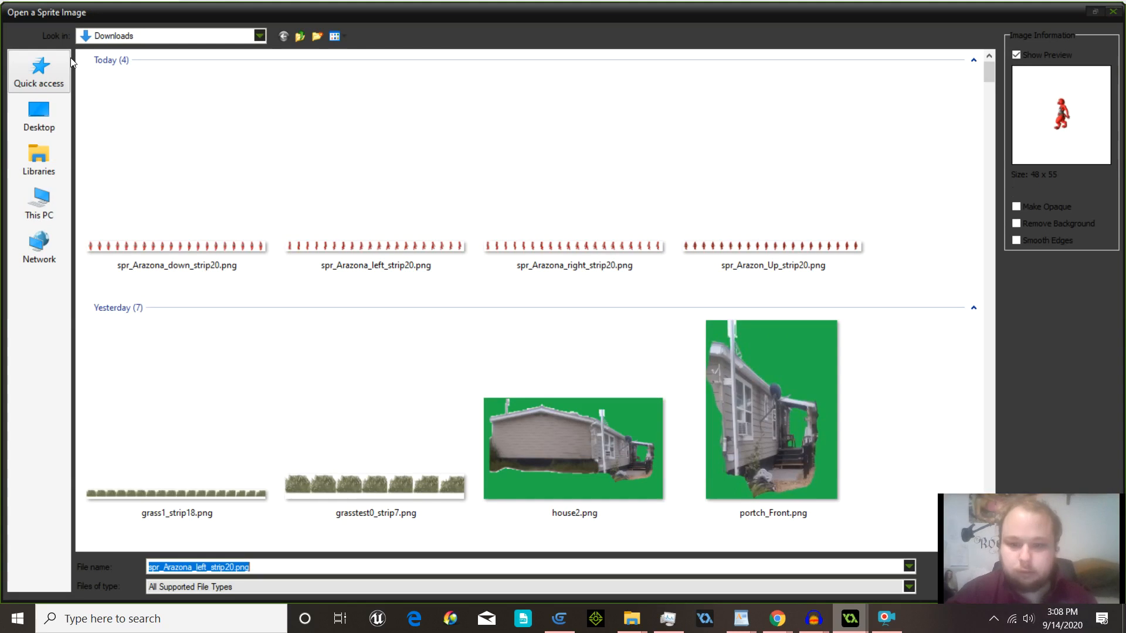
pyautogui.doubleClick(165, 216)
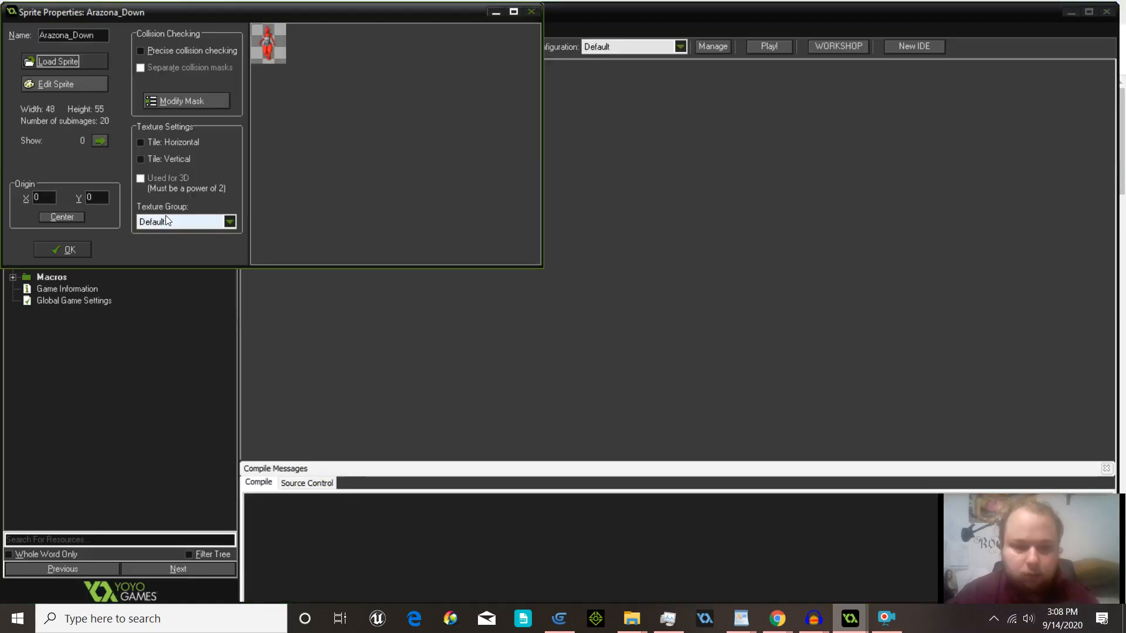
pyautogui.click(69, 216)
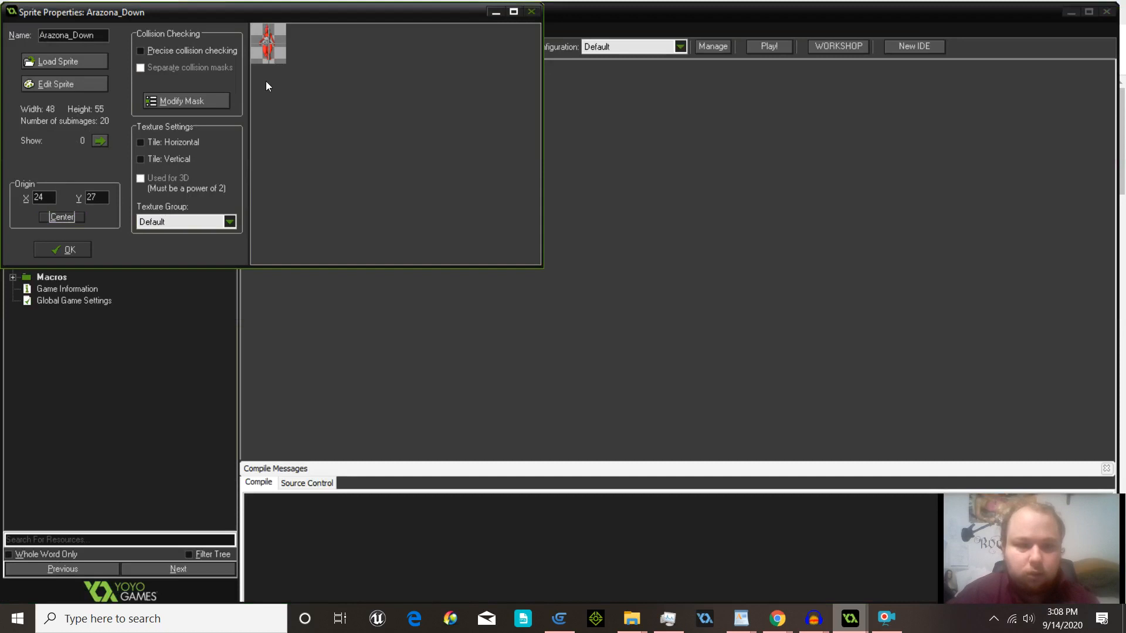
# Step: Place the Arazona_Down origin by hand at X 22, Y 28, accept the sprite and save the project
pyautogui.click(267, 47)
pyautogui.click(267, 48)
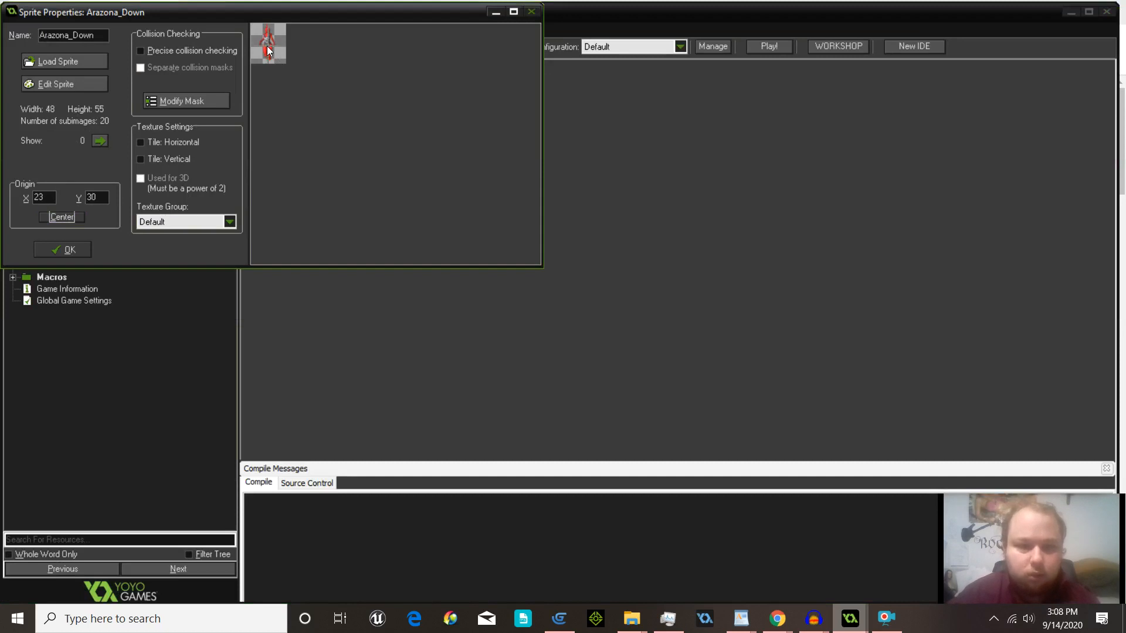
pyautogui.click(266, 44)
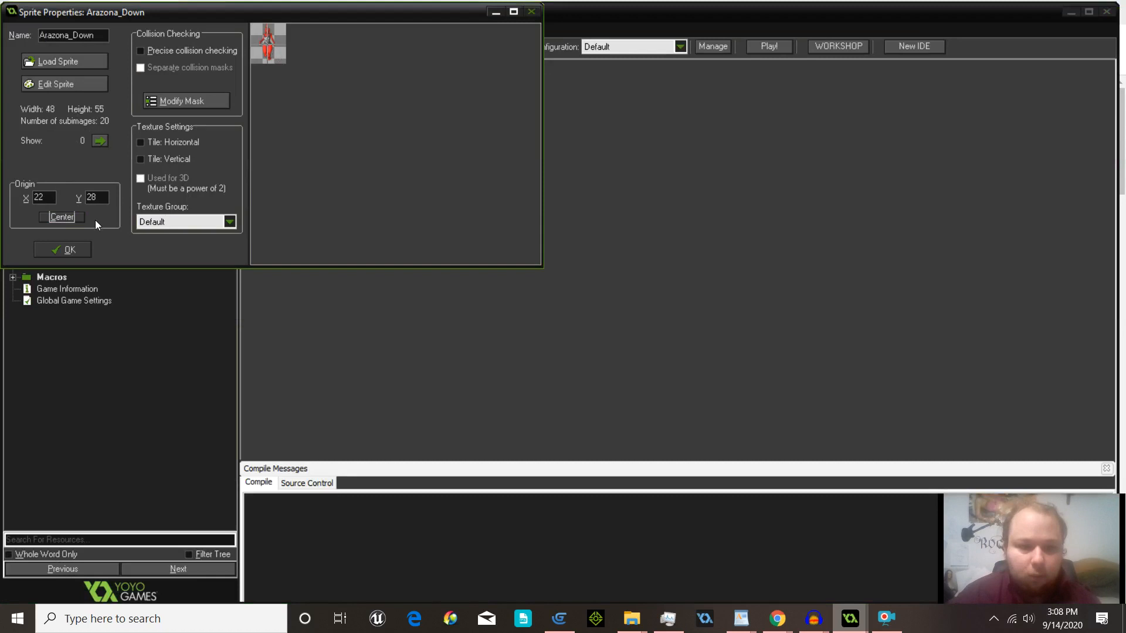
pyautogui.click(61, 247)
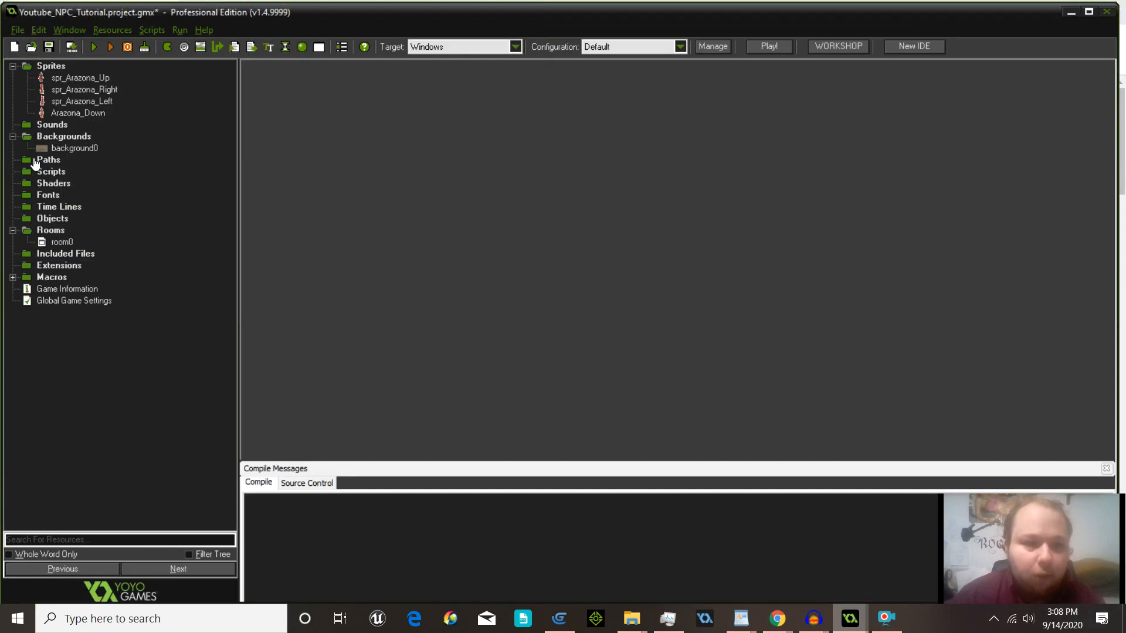
pyautogui.click(55, 49)
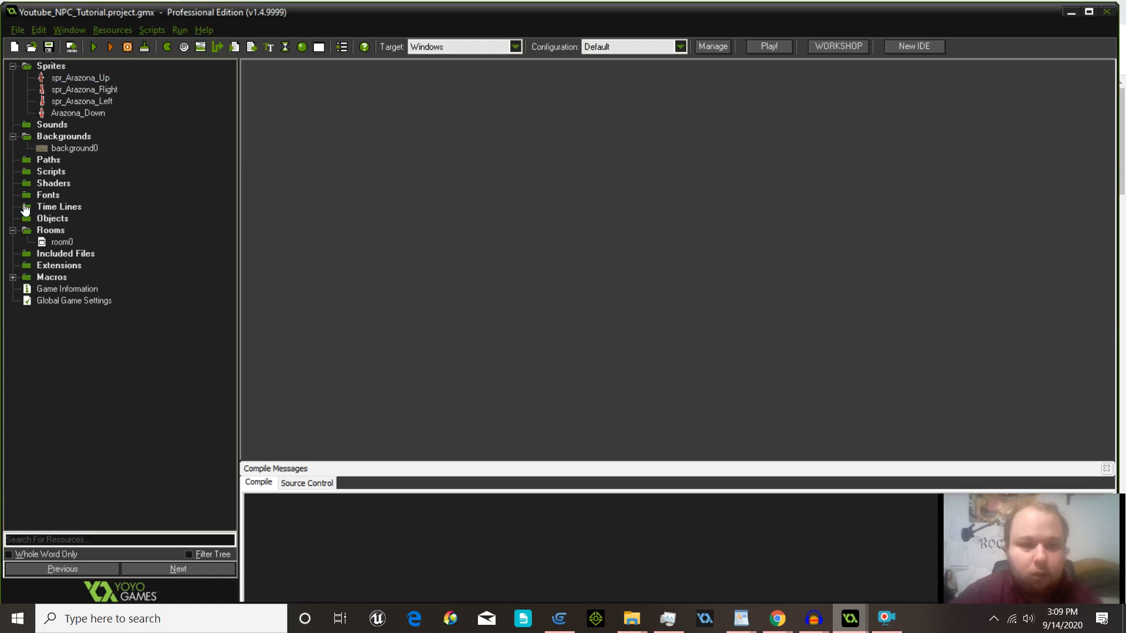
# Step: Create a new object and name it obj_Arazona
pyautogui.click(12, 231)
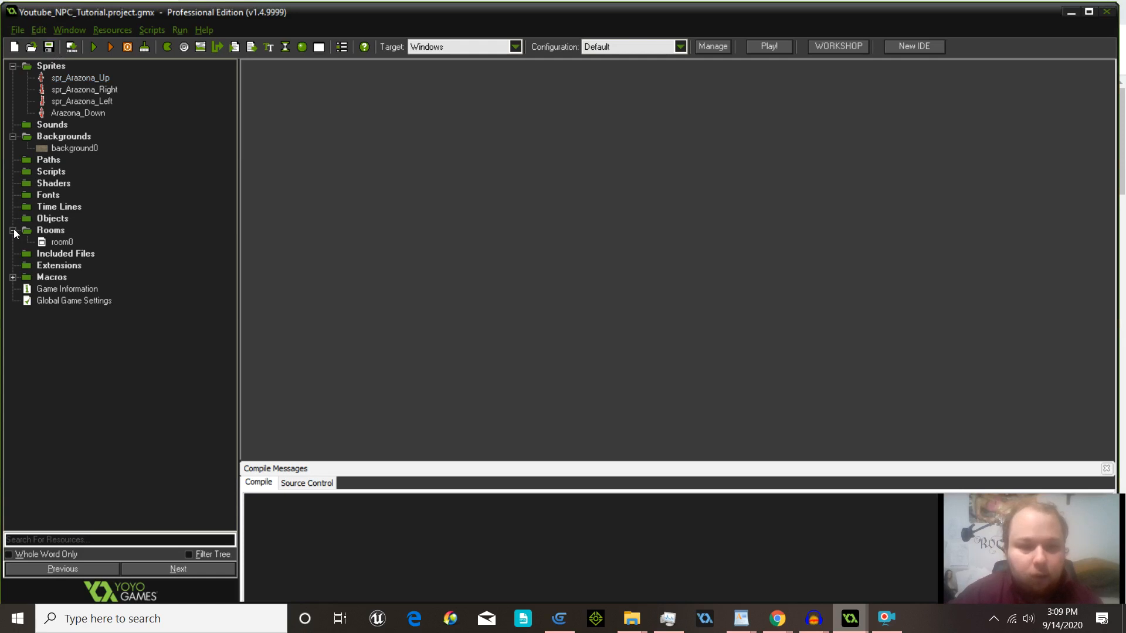
pyautogui.rightClick(38, 221)
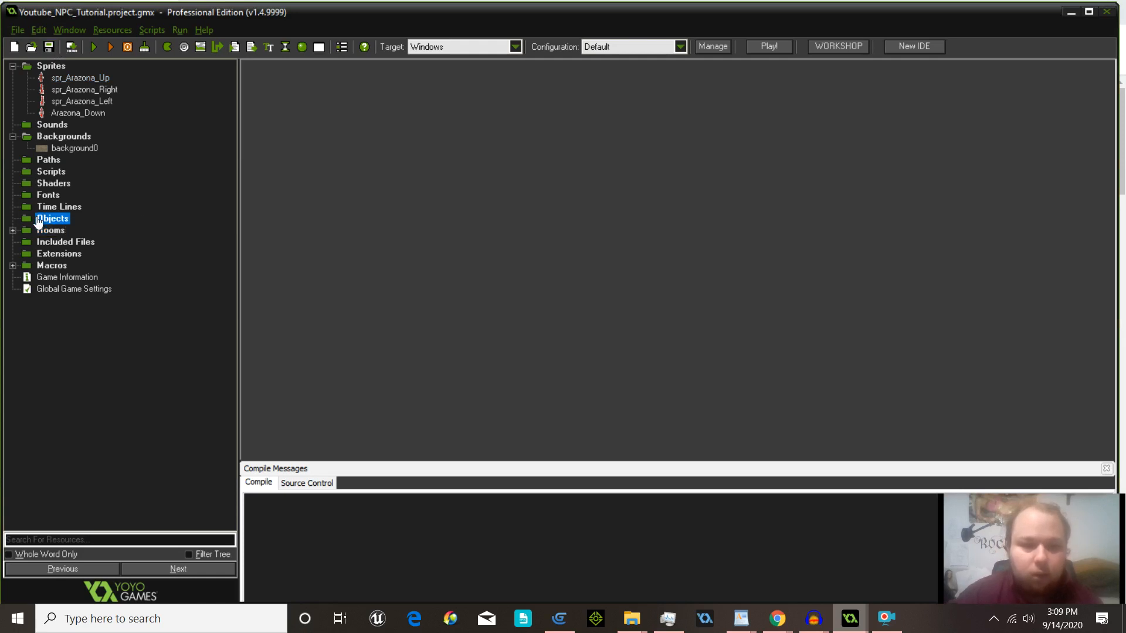
pyautogui.click(45, 227)
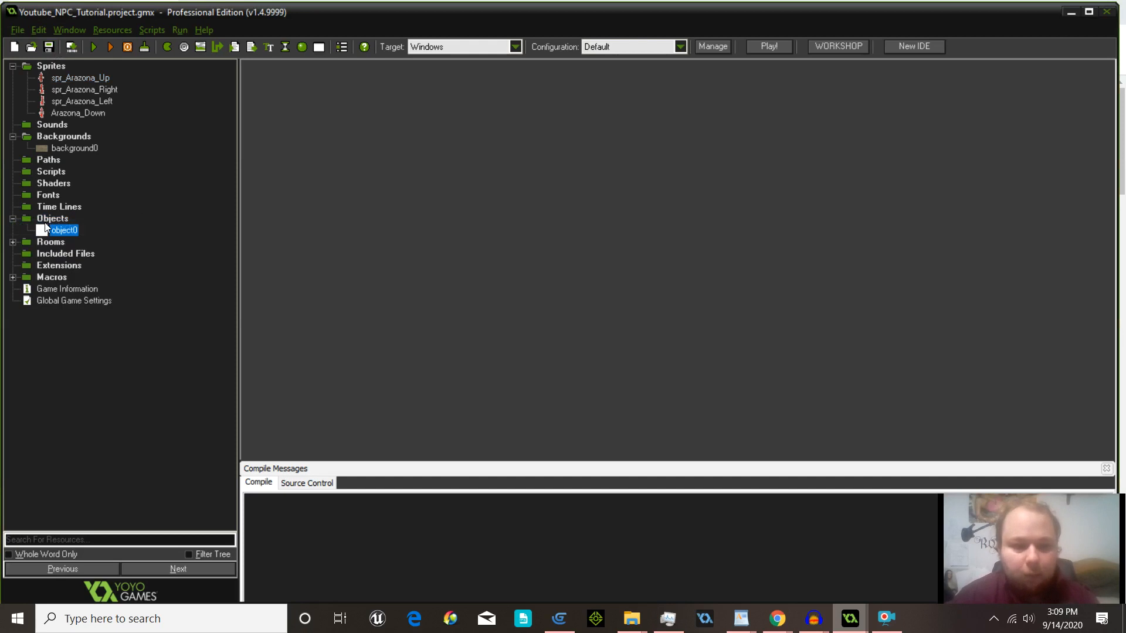
pyautogui.click(68, 73)
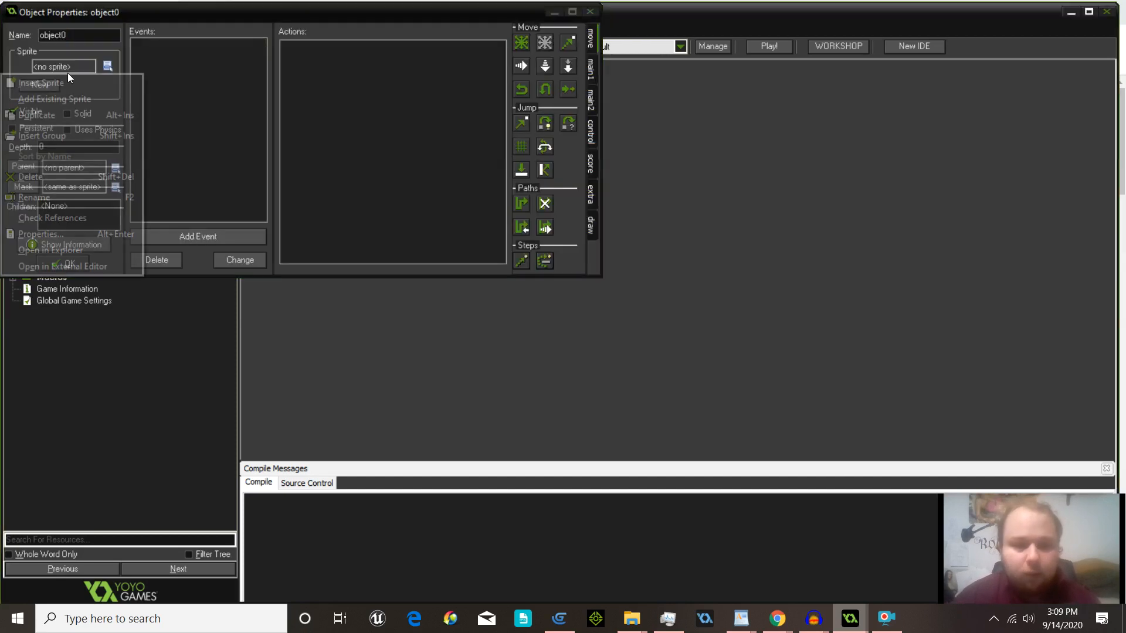
pyautogui.click(90, 34)
pyautogui.press('BackSpace')
pyautogui.press('BackSpace')
pyautogui.press('BackSpace')
pyautogui.press('BackSpace')
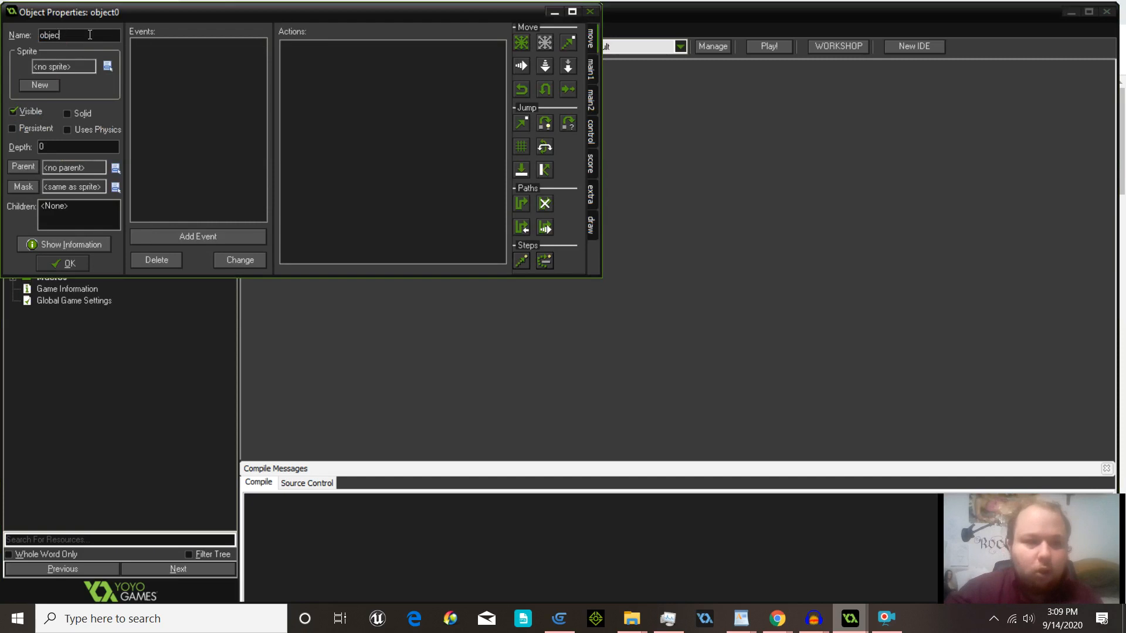
pyautogui.write('_')
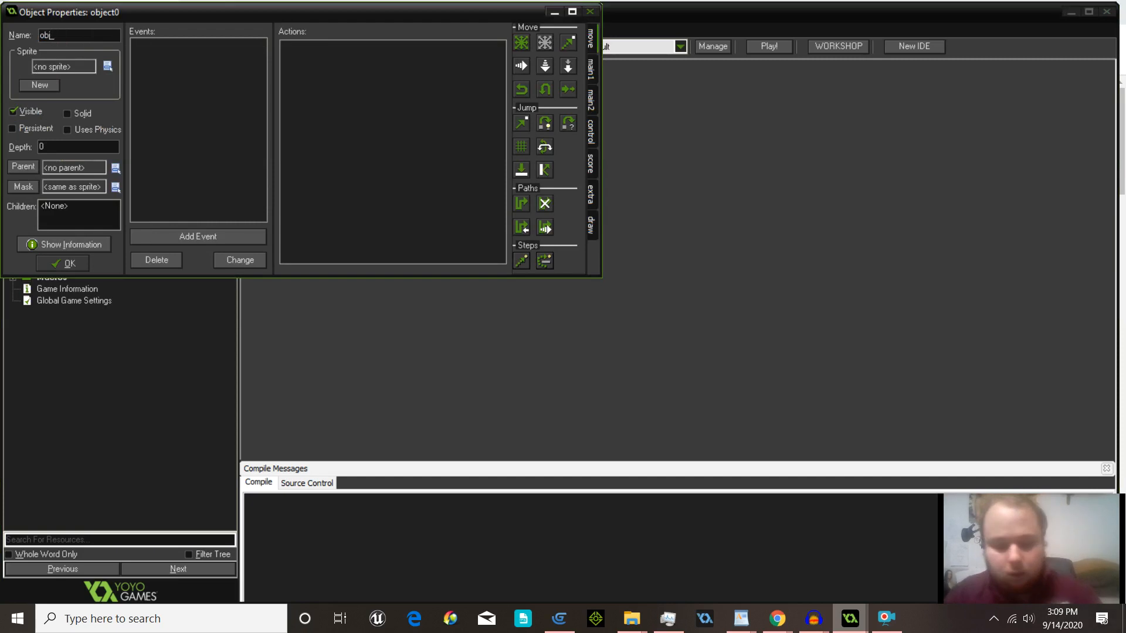
pyautogui.write('A')
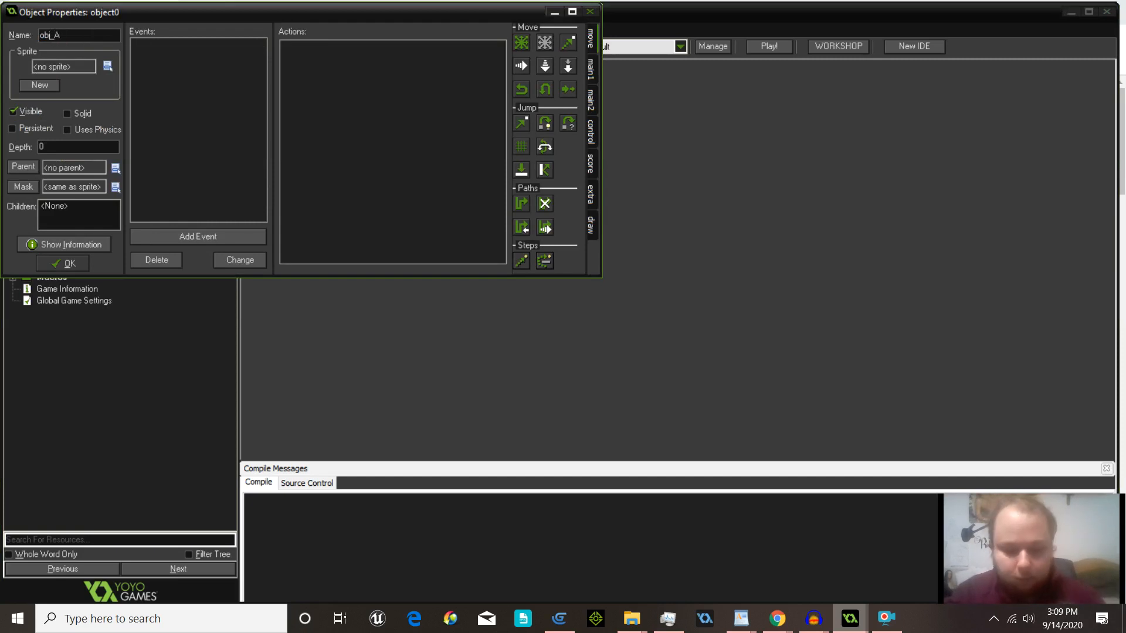
pyautogui.write('razona')
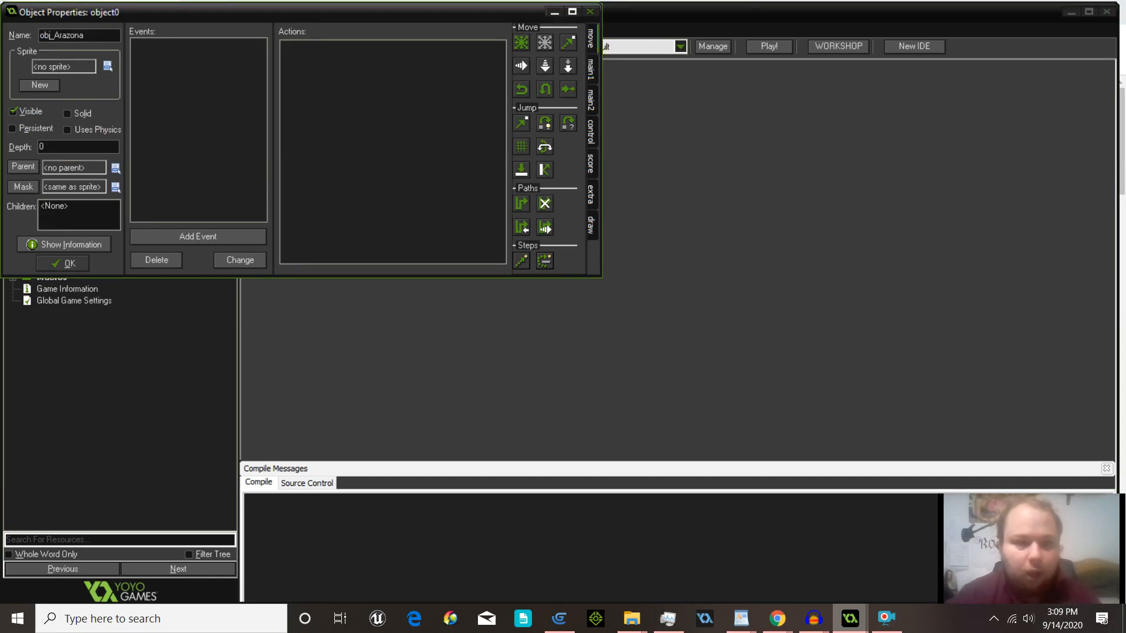
# Step: Assign the Arazona_Down sprite to obj_Arazona, make the object solid and accept its properties
pyautogui.click(107, 65)
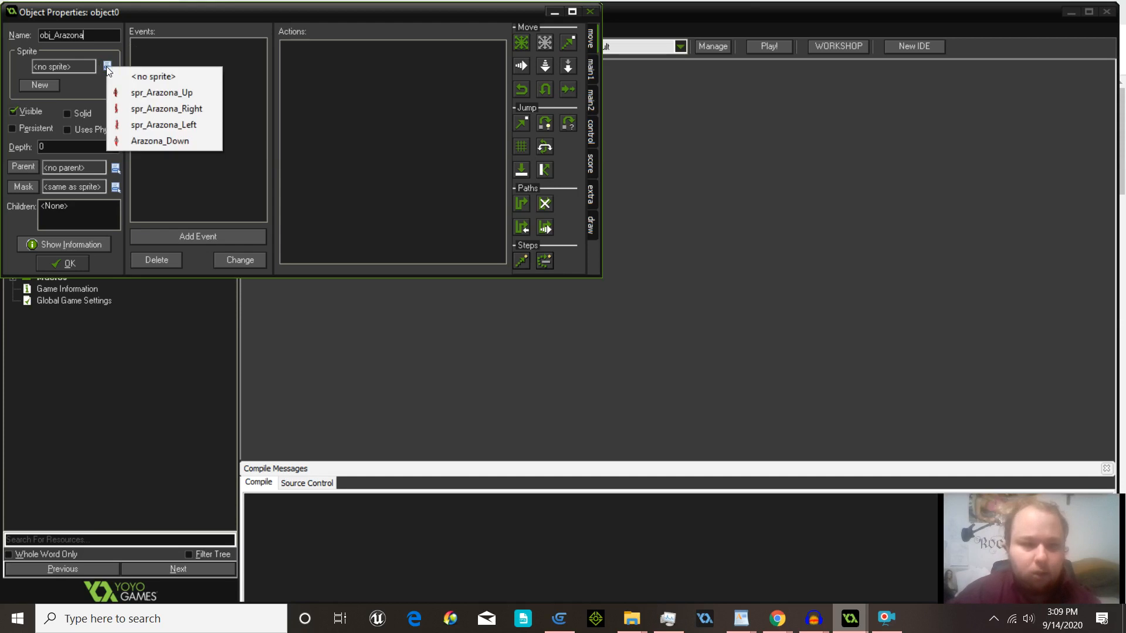
pyautogui.click(154, 142)
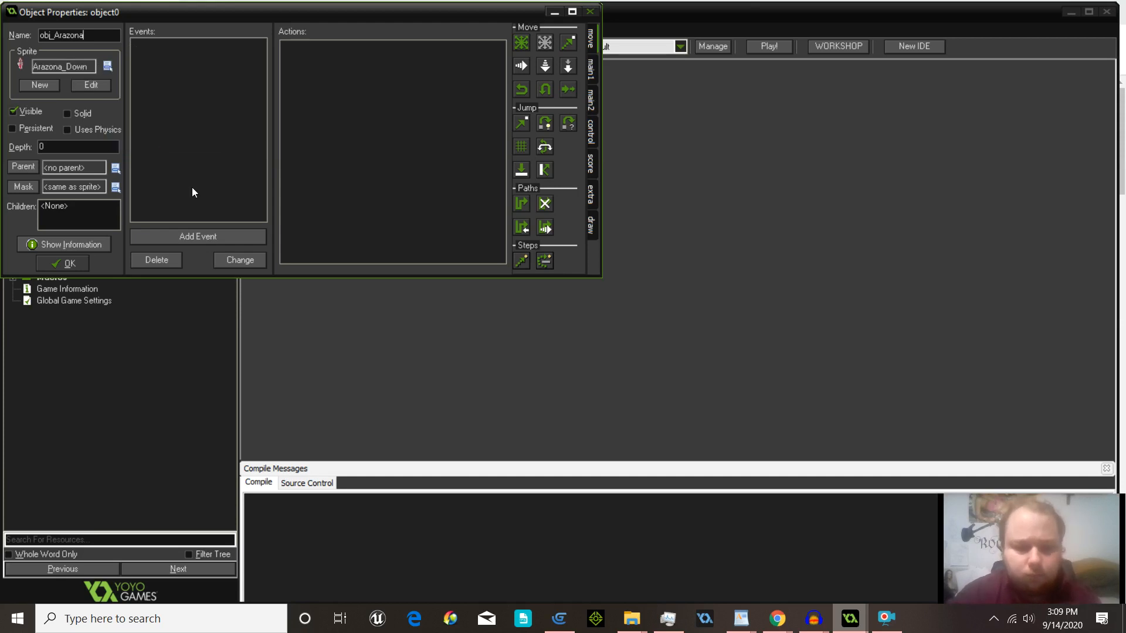
pyautogui.click(68, 114)
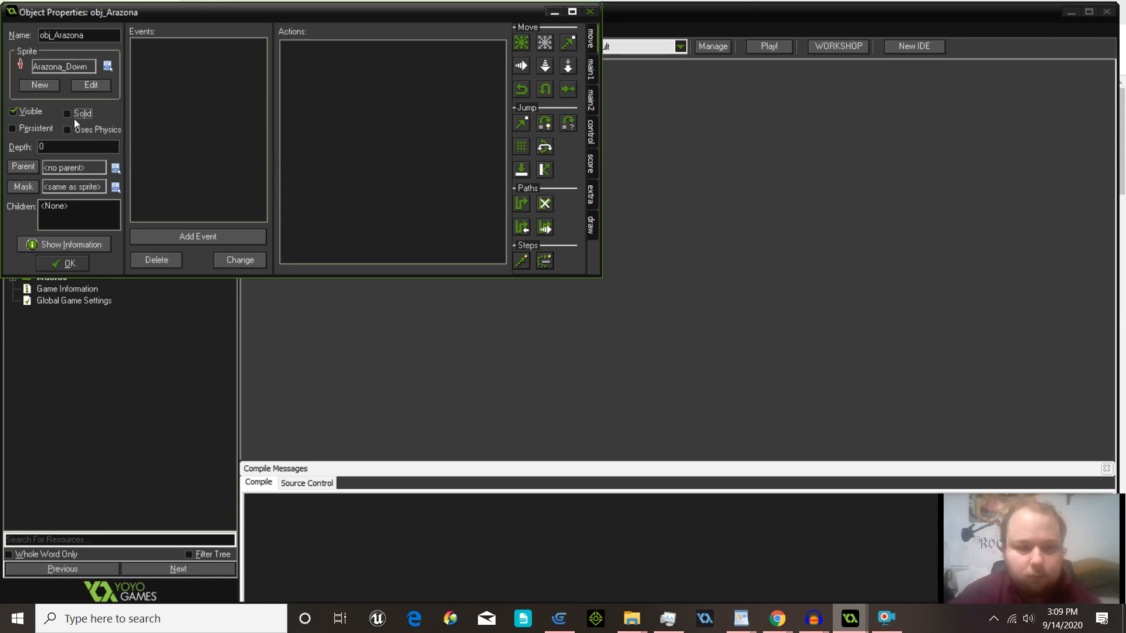
pyautogui.click(67, 114)
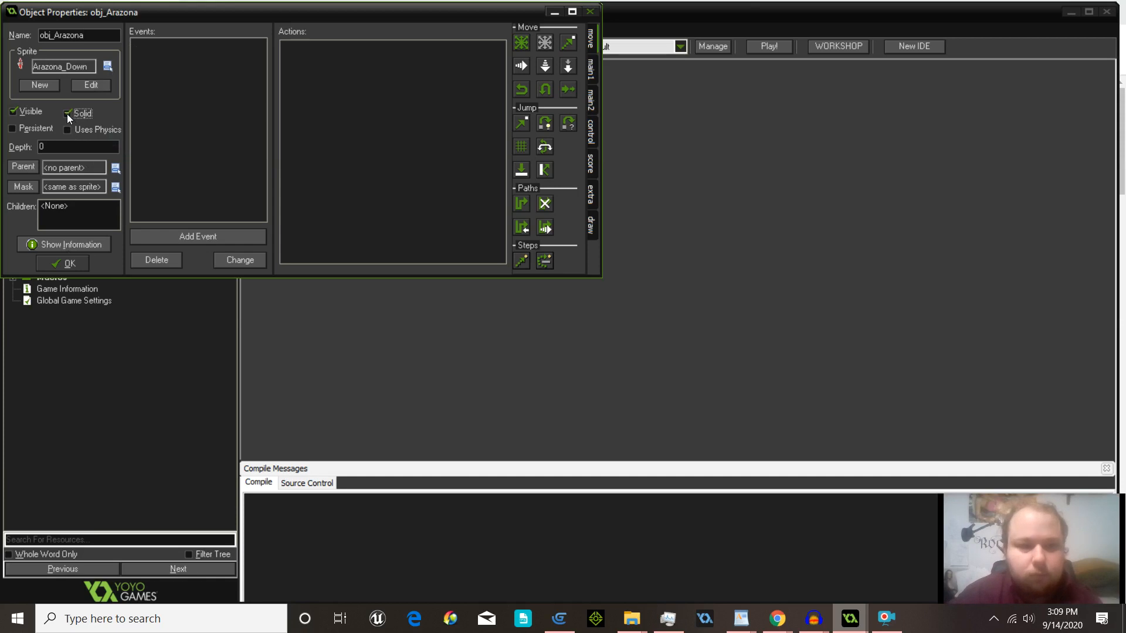
pyautogui.click(69, 263)
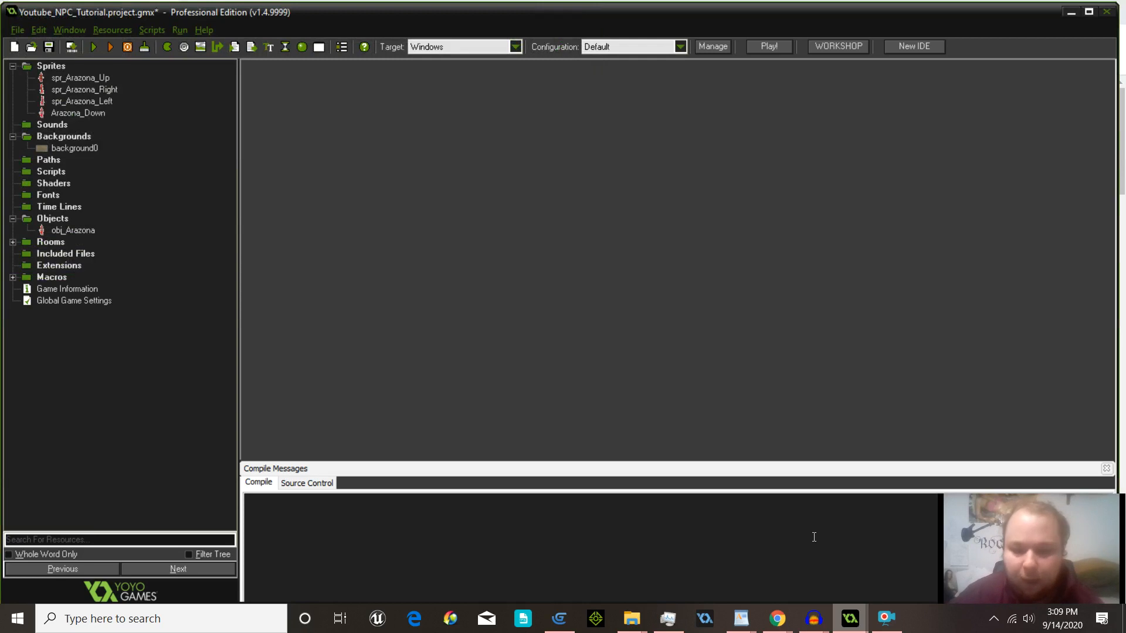
# Step: Switch to the other open GameMaker project and open its Arazona_Fenix object from the NPC Characters group
pyautogui.moveTo(842, 617)
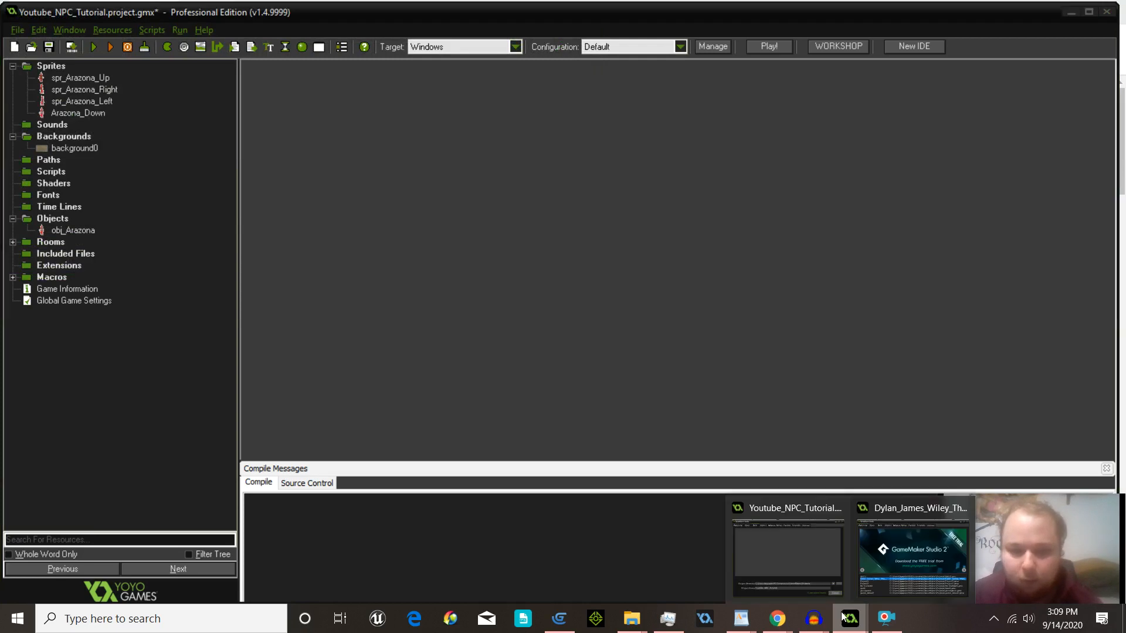
pyautogui.click(902, 555)
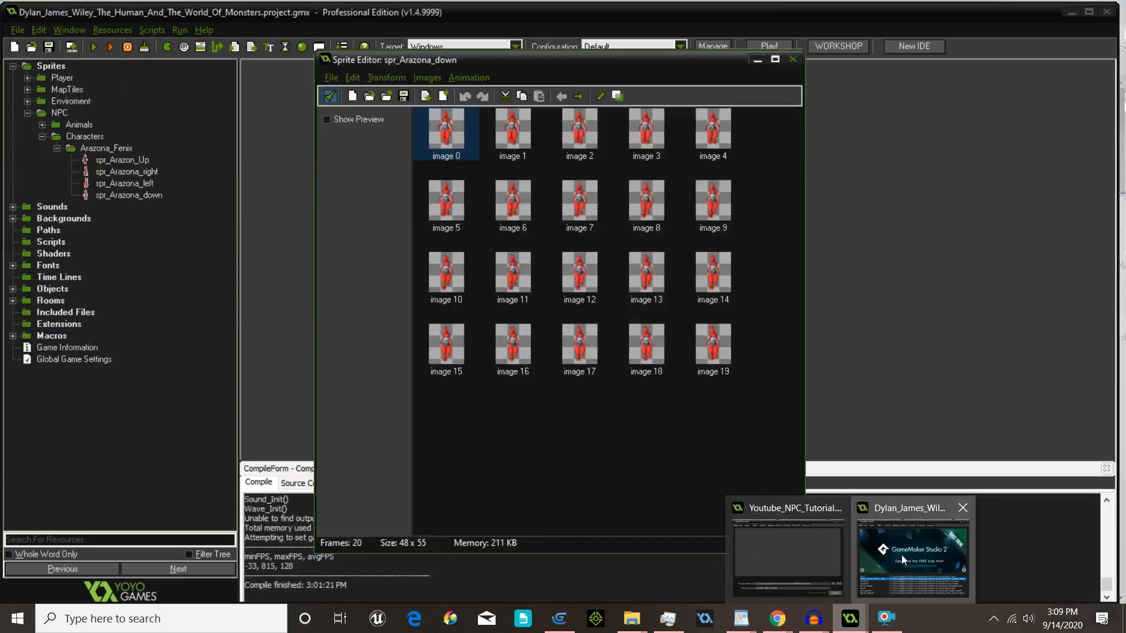
pyautogui.click(13, 289)
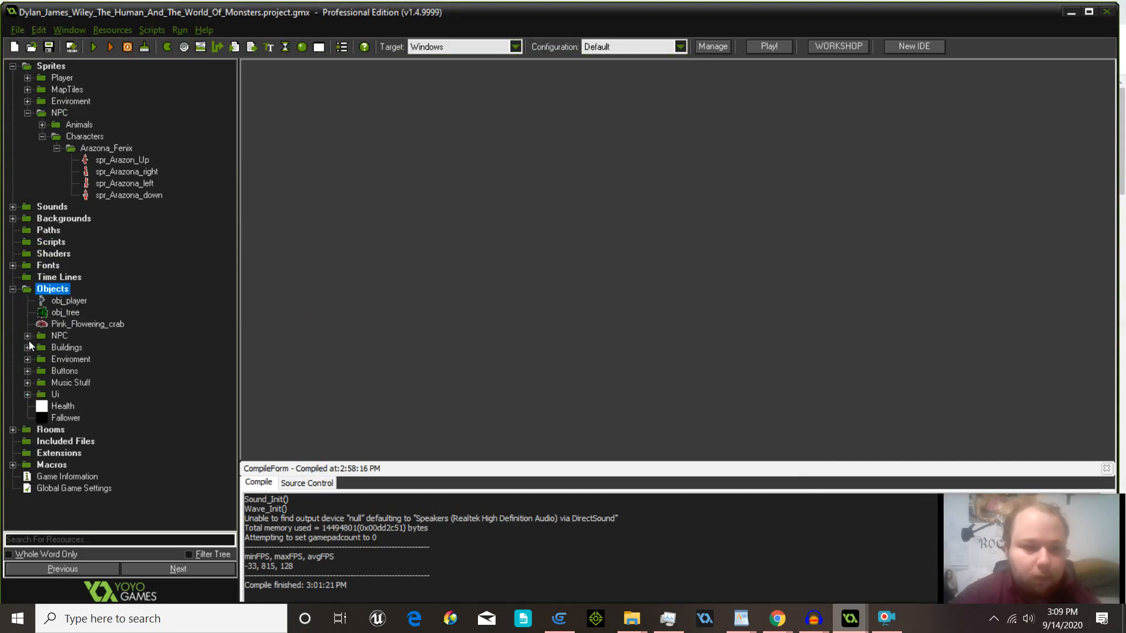
pyautogui.click(27, 336)
pyautogui.click(43, 361)
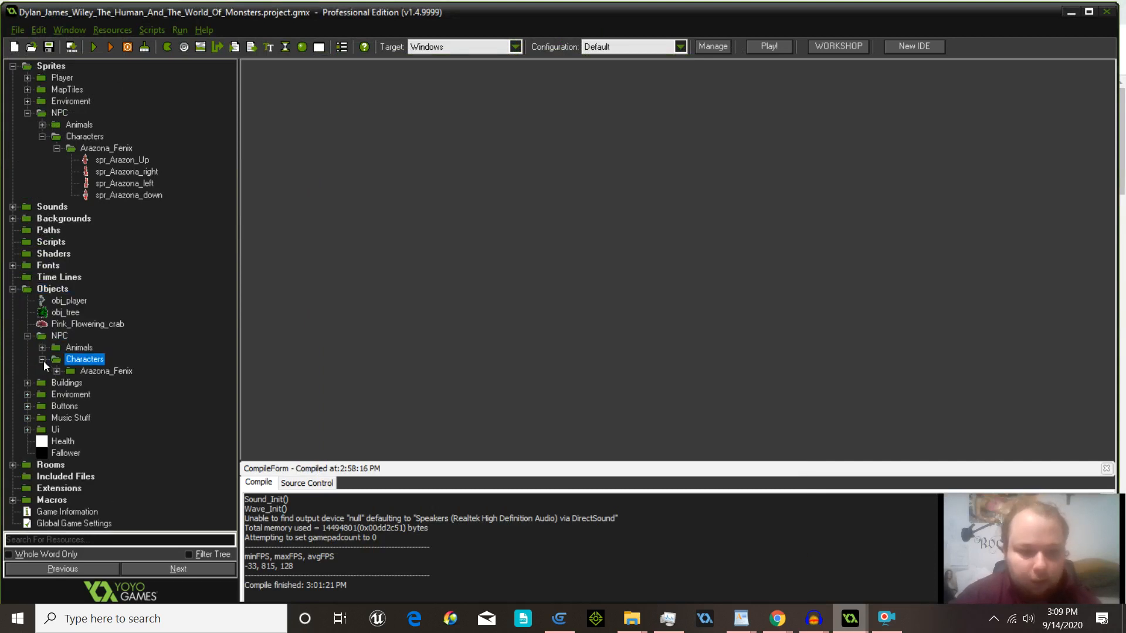
pyautogui.click(57, 371)
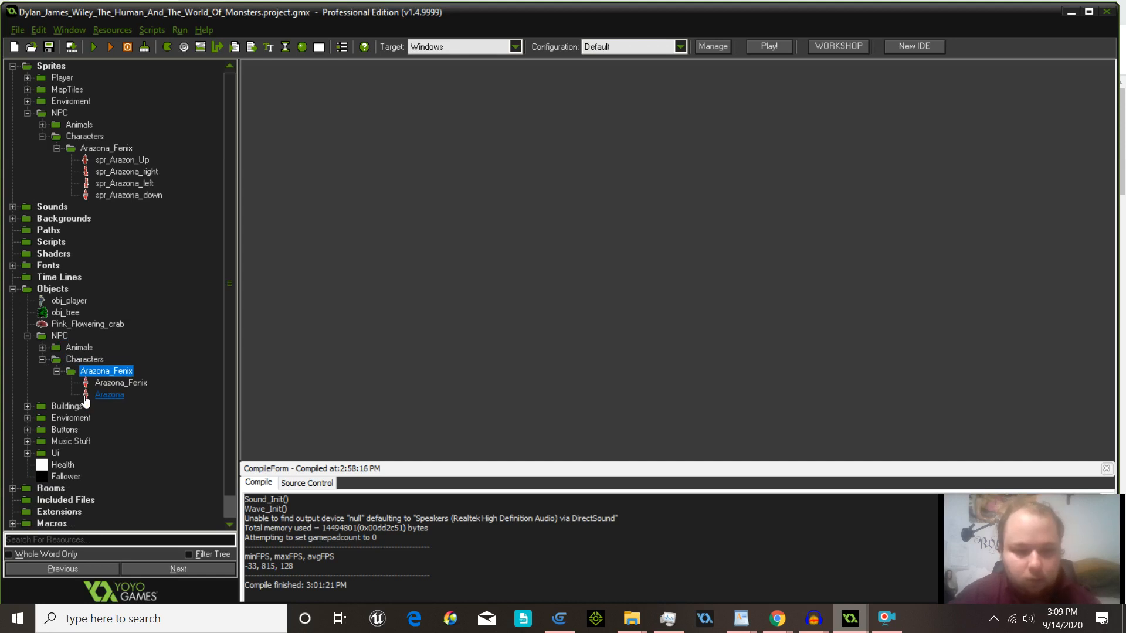
pyautogui.click(115, 387)
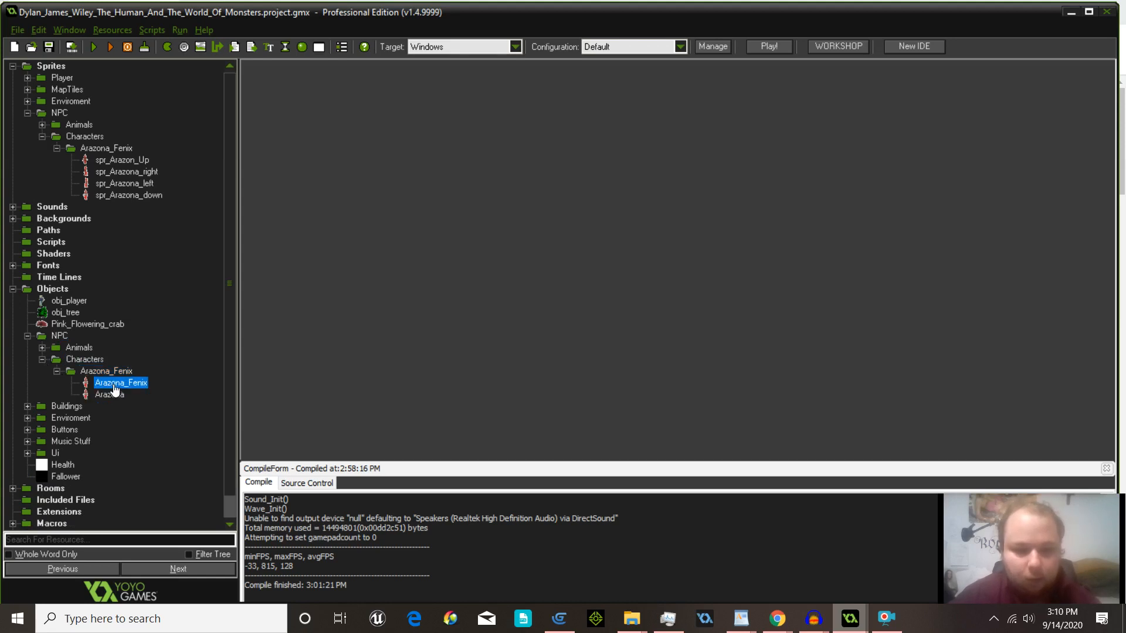
pyautogui.doubleClick(115, 387)
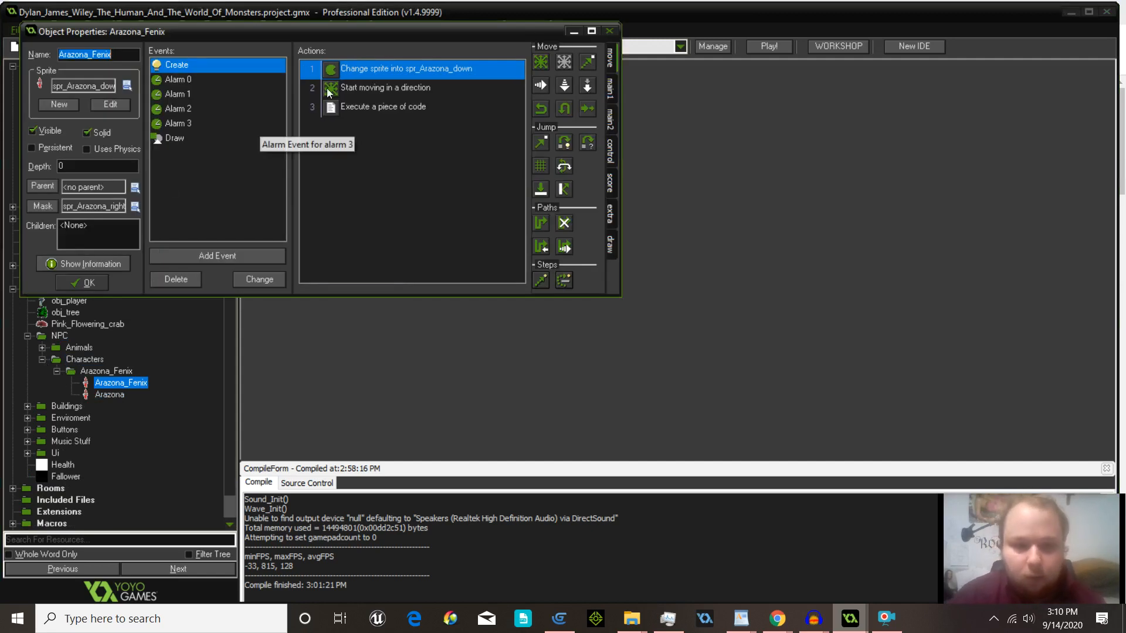
# Step: Examine the settings of the Change Sprite and Move Fixed actions in Arazona_Fenix's Create event
pyautogui.doubleClick(367, 69)
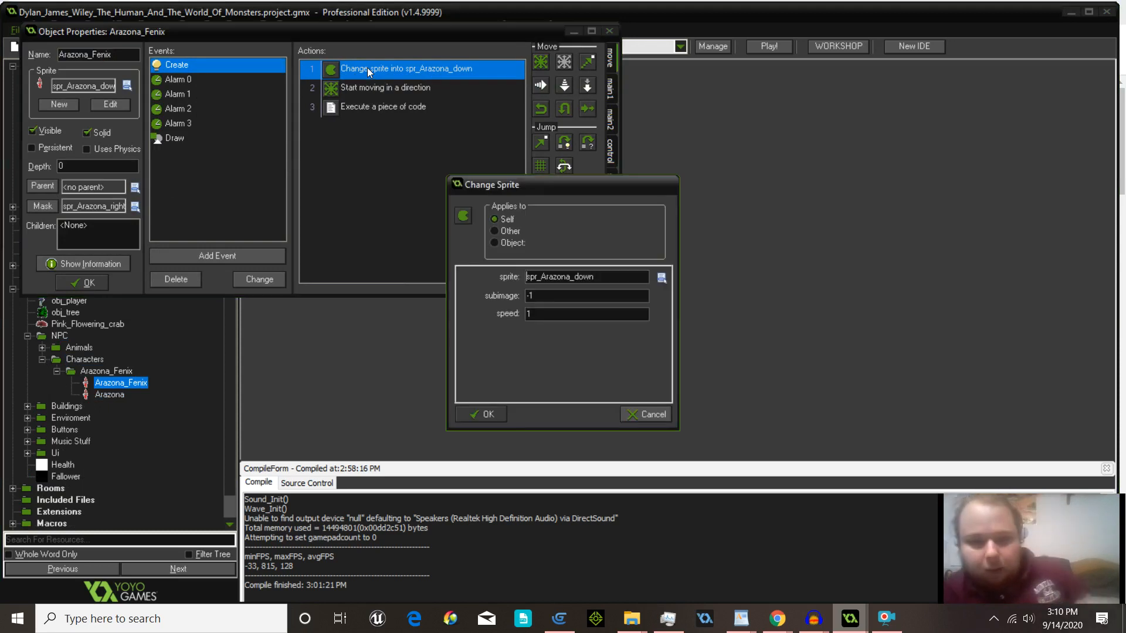
pyautogui.click(481, 414)
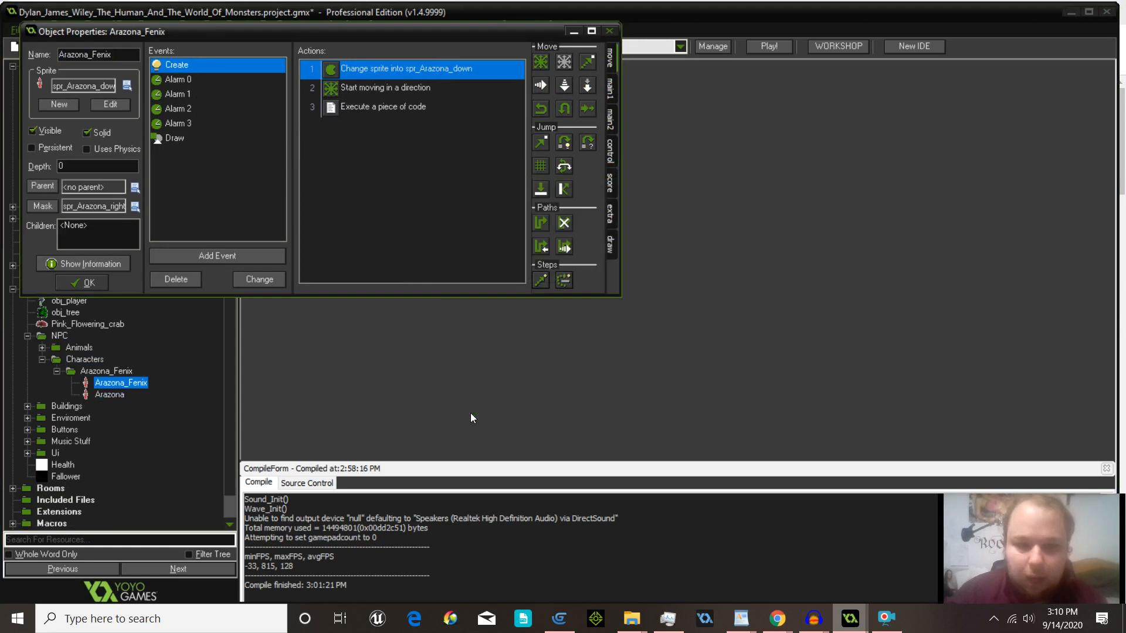
pyautogui.doubleClick(383, 85)
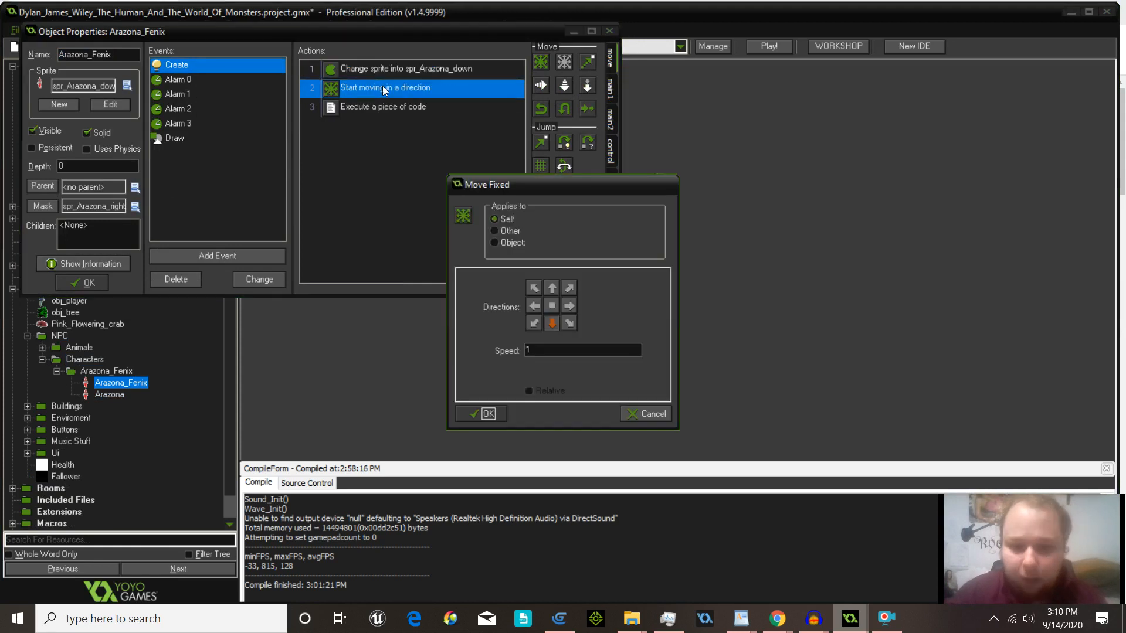
pyautogui.click(479, 412)
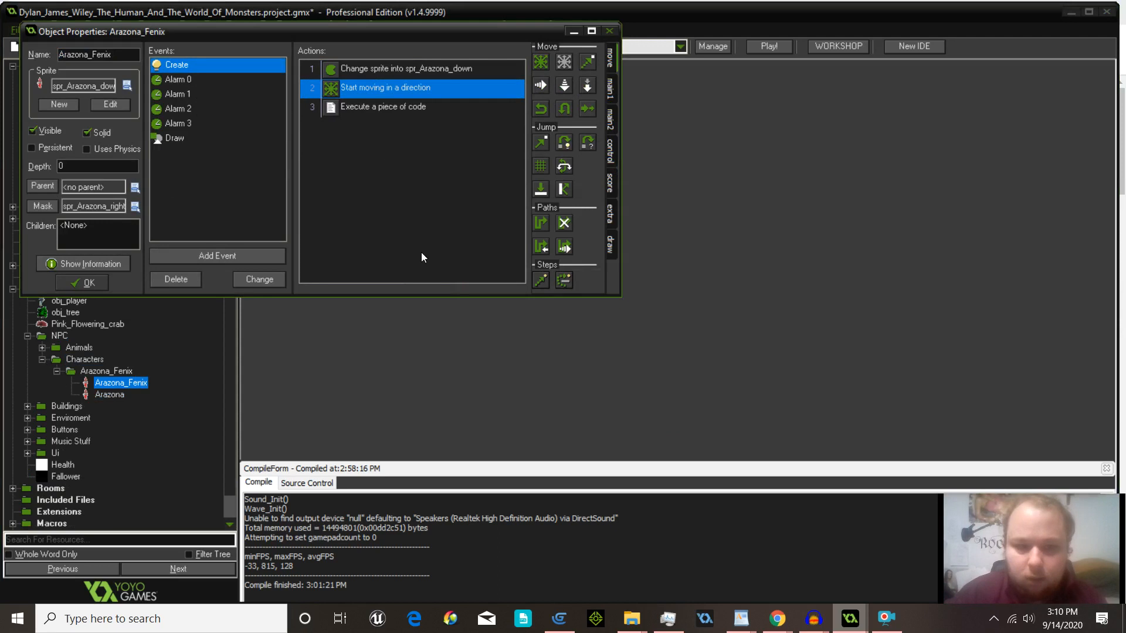
# Step: Examine the code action in Arazona_Fenix's Create event, then show the actions of its Alarm 0 event
pyautogui.click(390, 115)
pyautogui.doubleClick(392, 115)
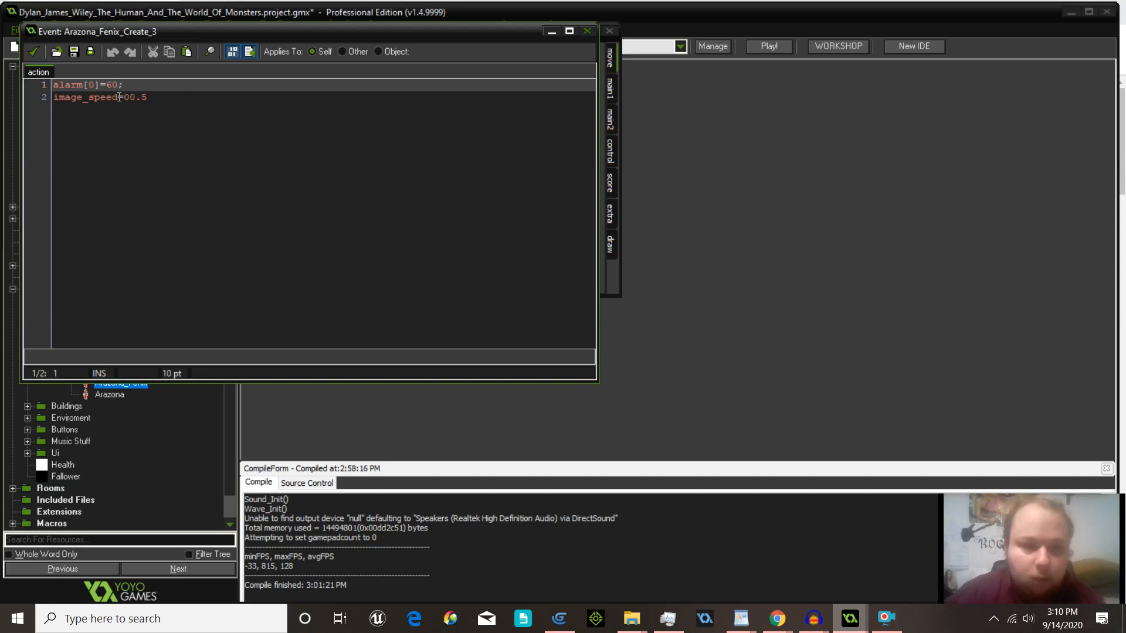
pyautogui.click(34, 55)
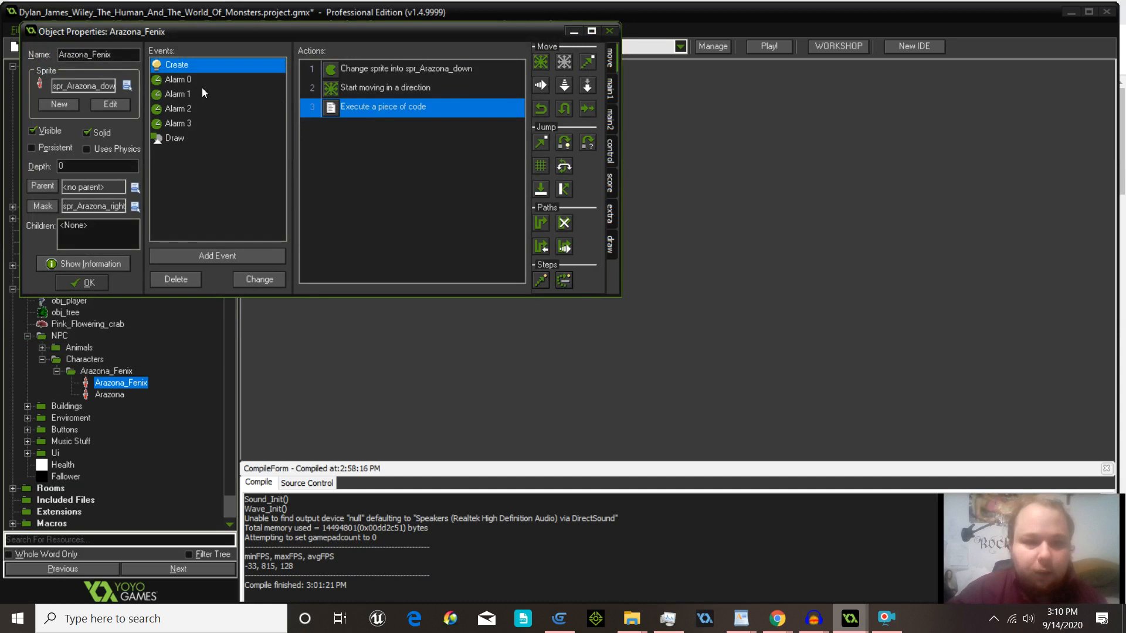
pyautogui.click(174, 80)
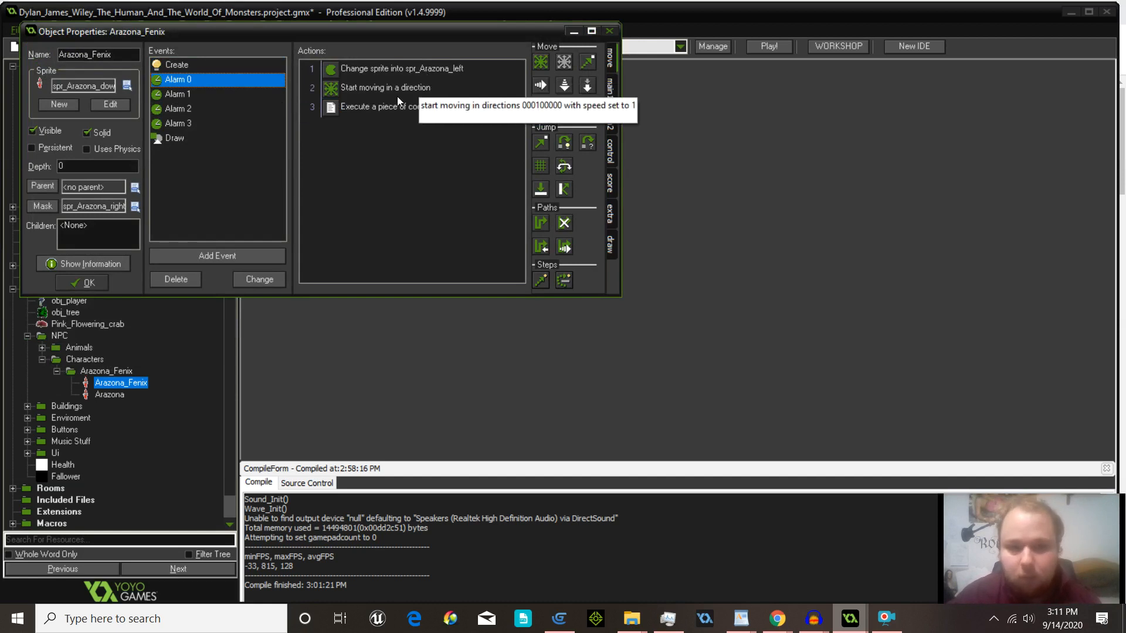
# Step: Try adding a Change Sprite action with subimage -1 to the Alarm 0 event, then cancel and delete that action
pyautogui.click(613, 91)
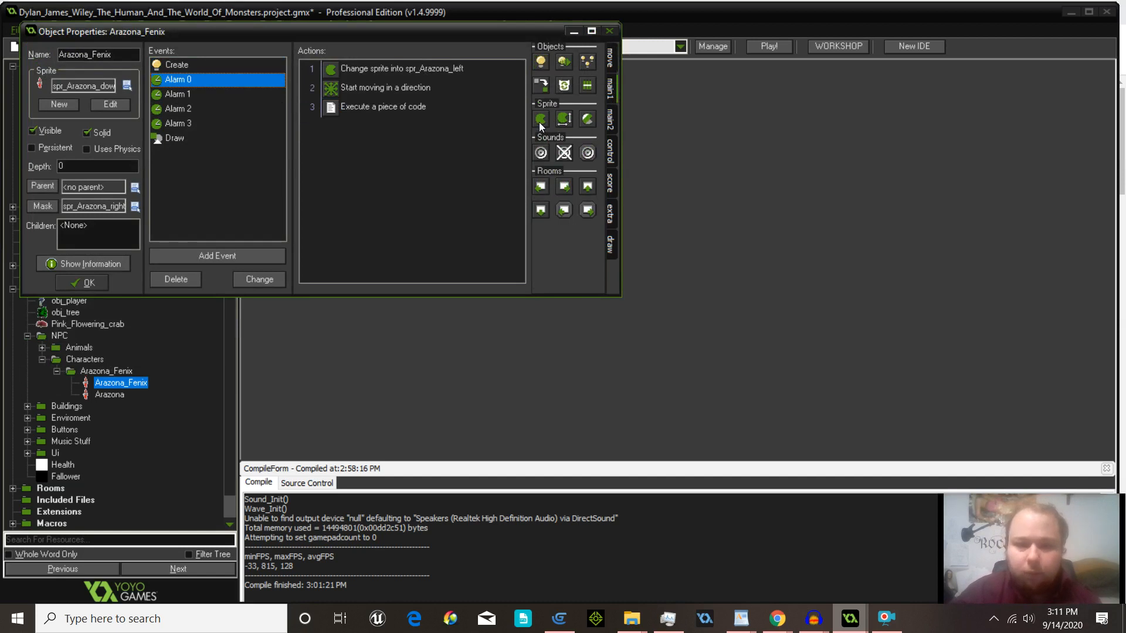
pyautogui.moveTo(541, 125); pyautogui.dragTo(365, 192)
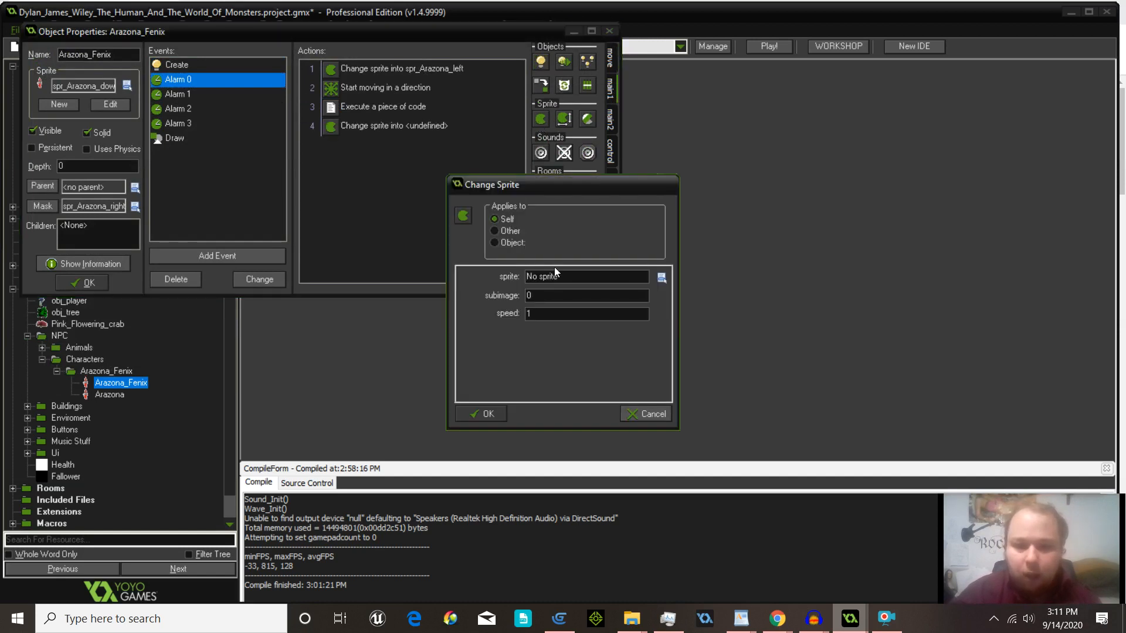
pyautogui.click(662, 278)
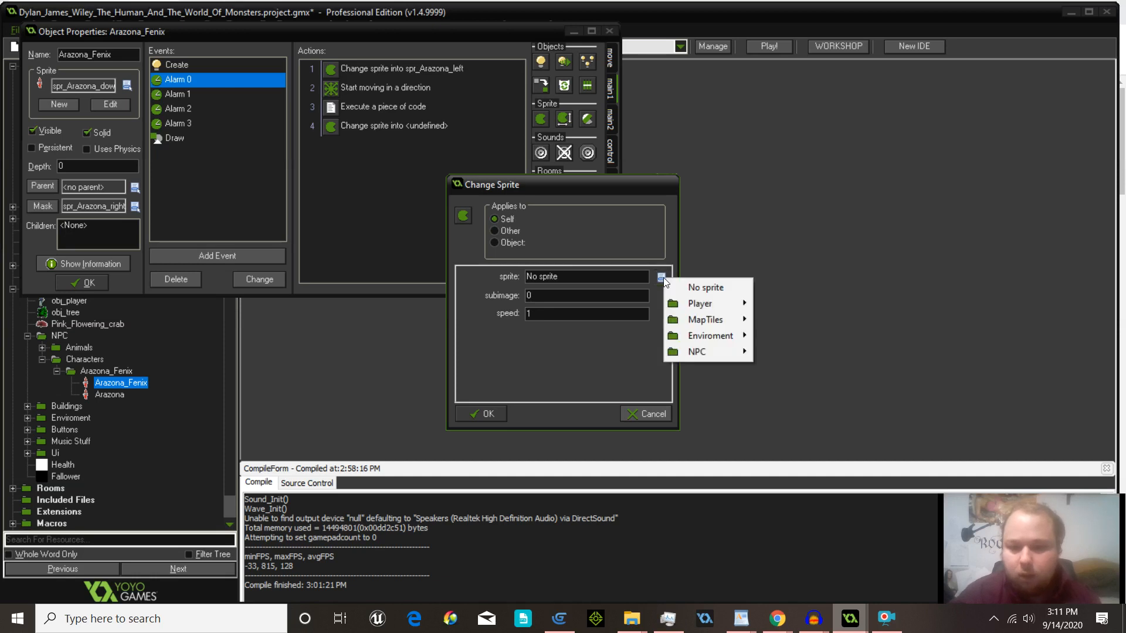
pyautogui.click(611, 367)
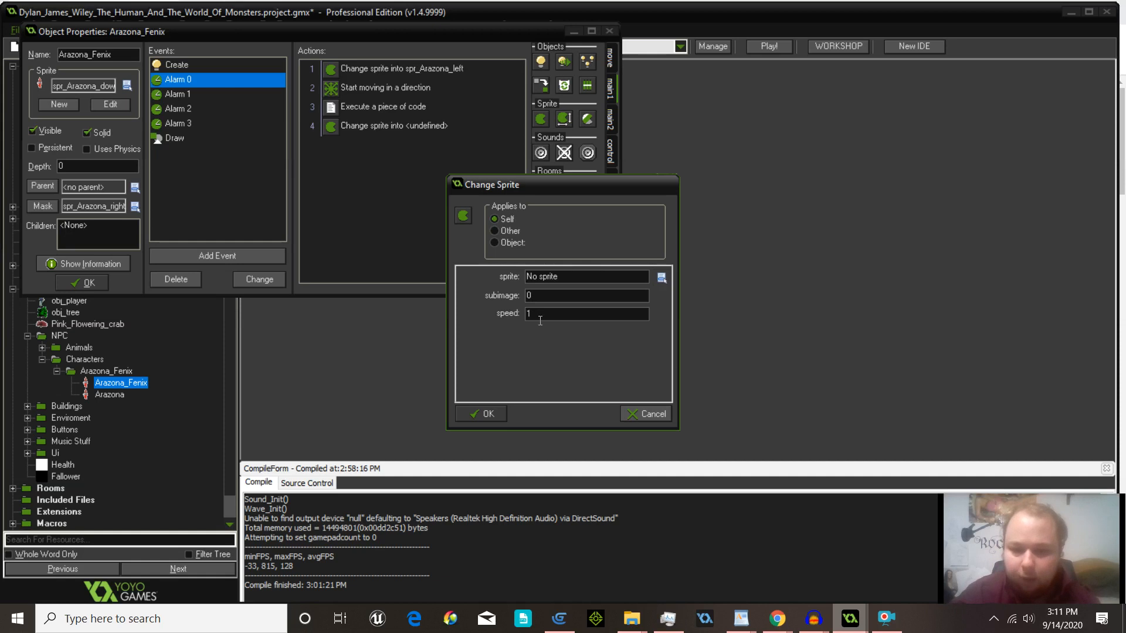
pyautogui.doubleClick(537, 293)
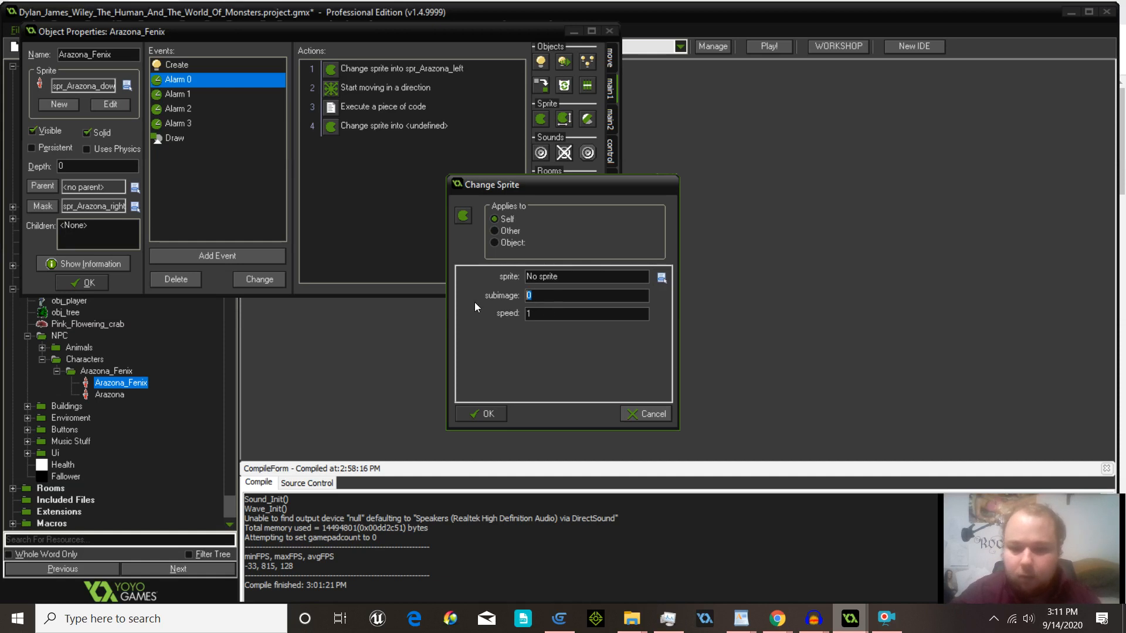
pyautogui.write('-1')
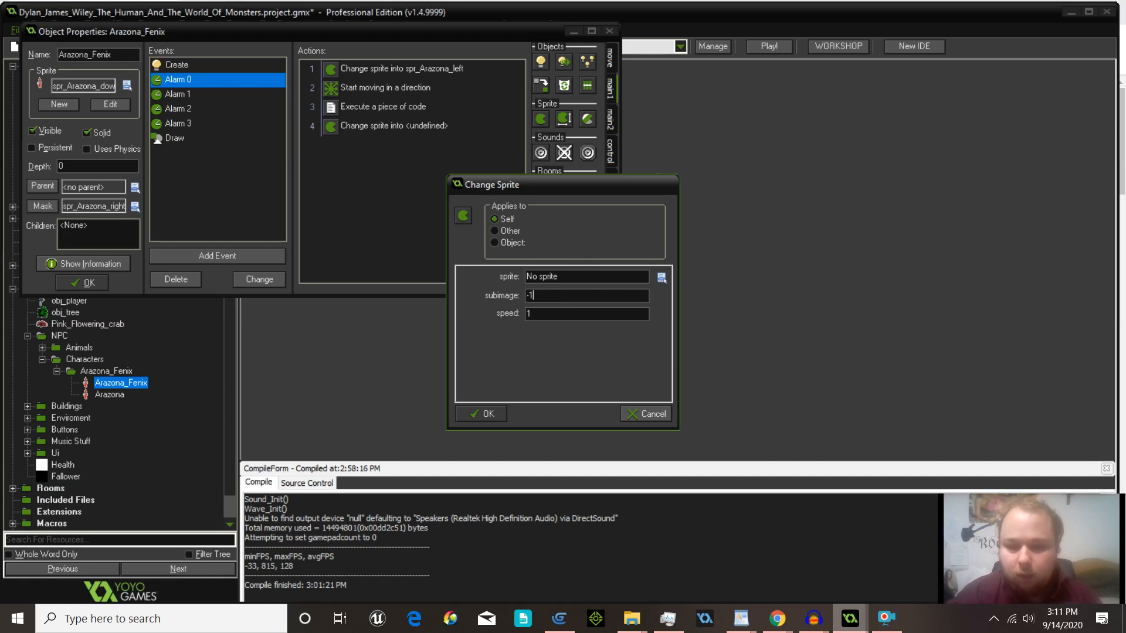
pyautogui.click(643, 413)
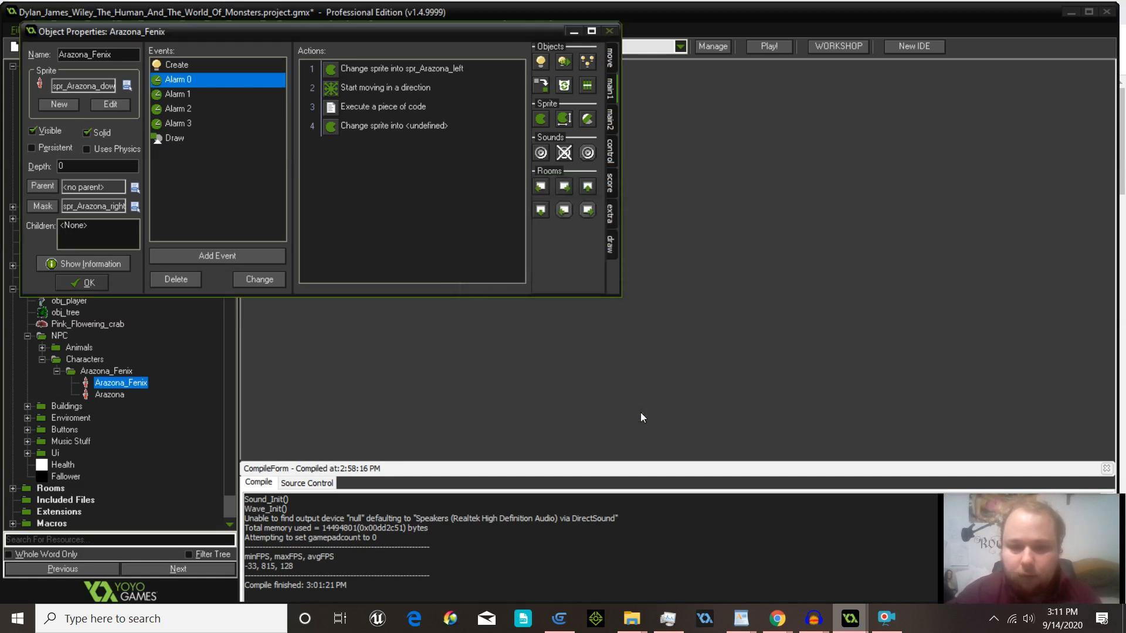
pyautogui.rightClick(373, 129)
pyautogui.click(404, 227)
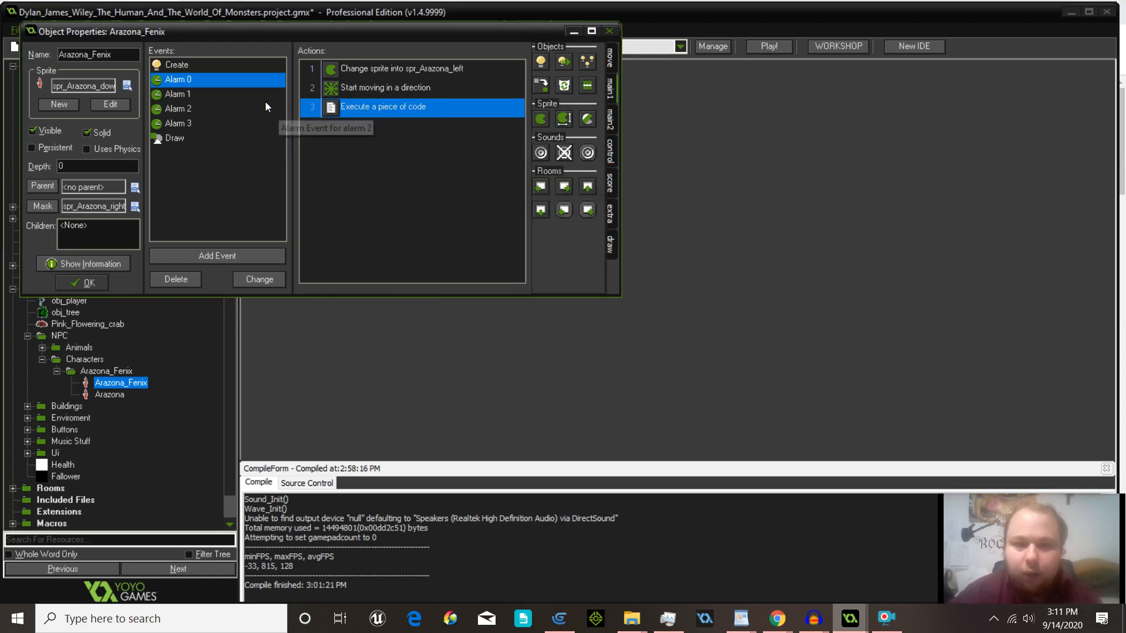
# Step: Examine the code action in Alarm 0 and the Move Fixed settings of the Alarm 1 and Alarm 0 events
pyautogui.doubleClick(362, 115)
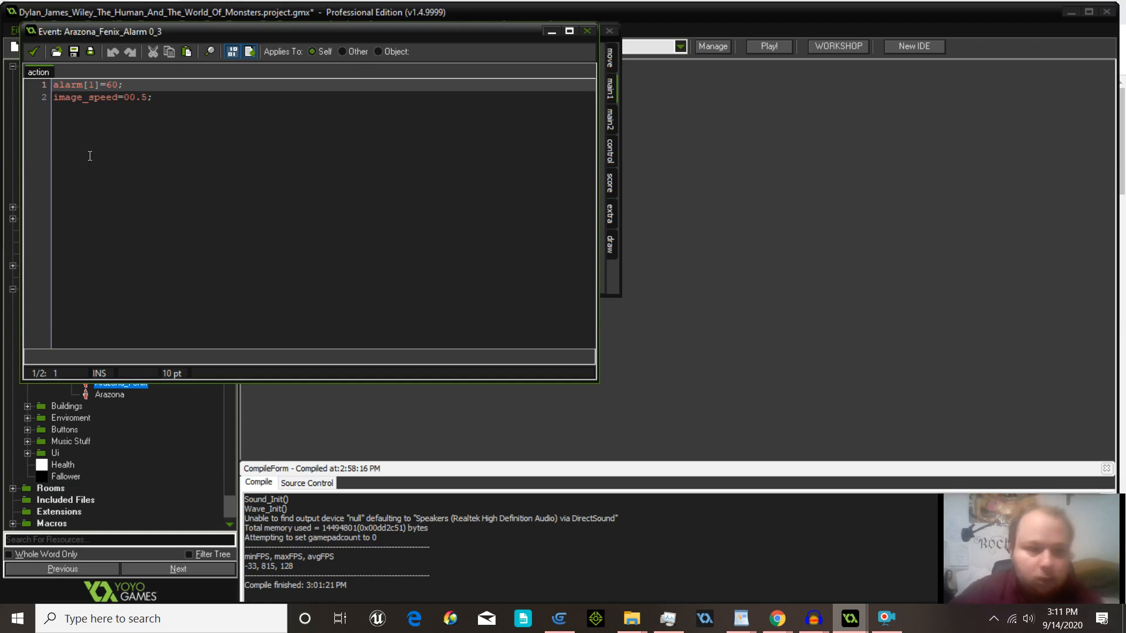
pyautogui.click(34, 54)
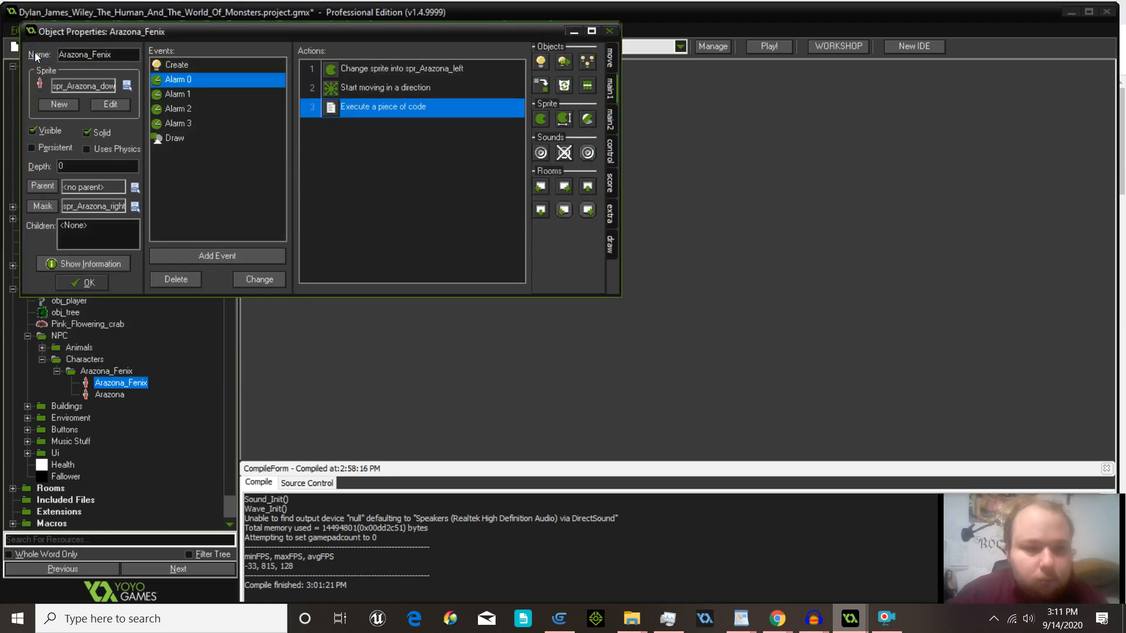
pyautogui.click(178, 94)
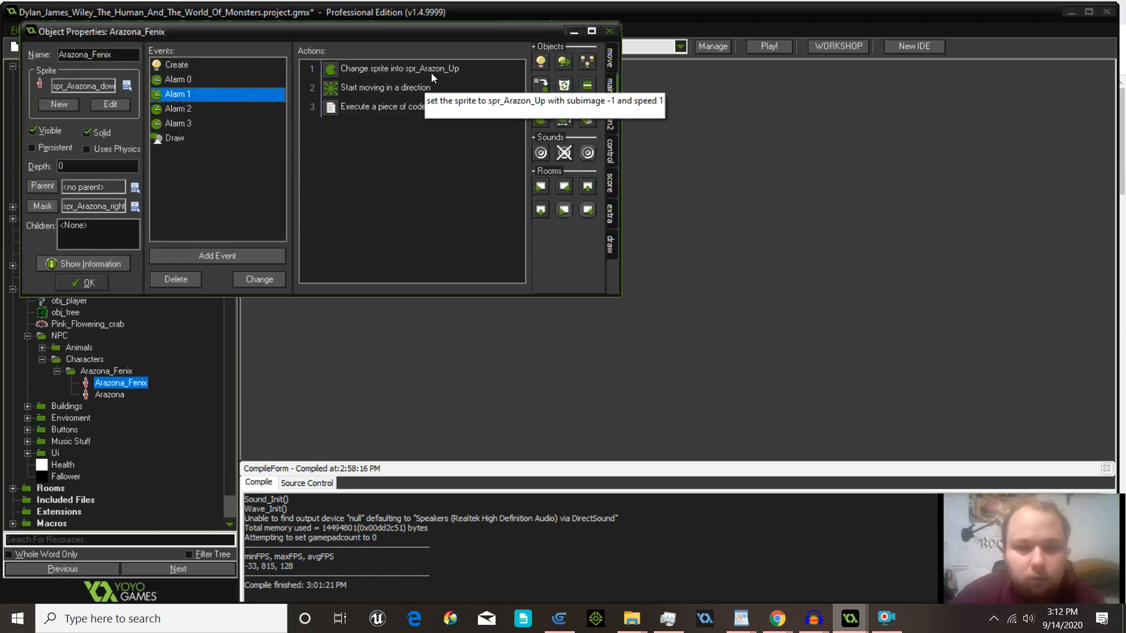
pyautogui.click(396, 94)
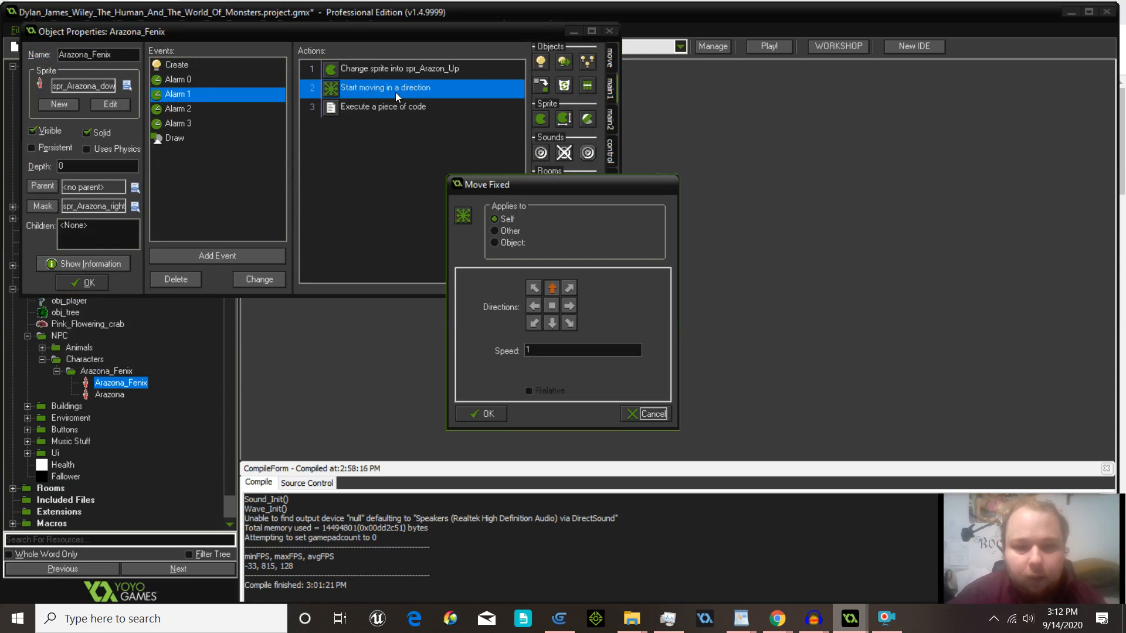
pyautogui.click(466, 415)
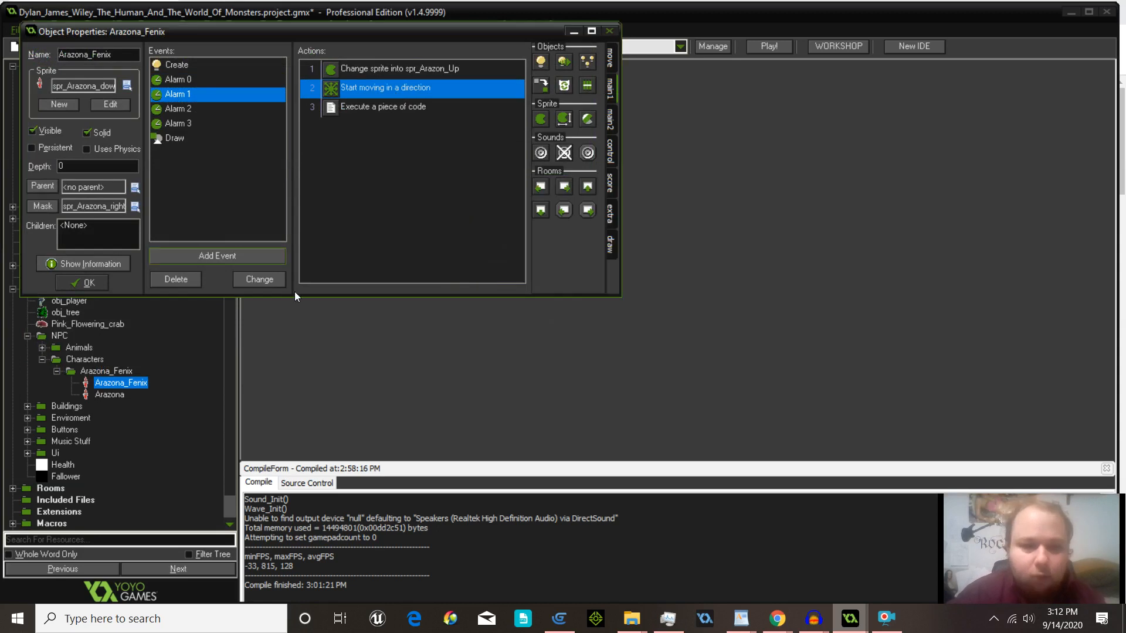
pyautogui.click(164, 79)
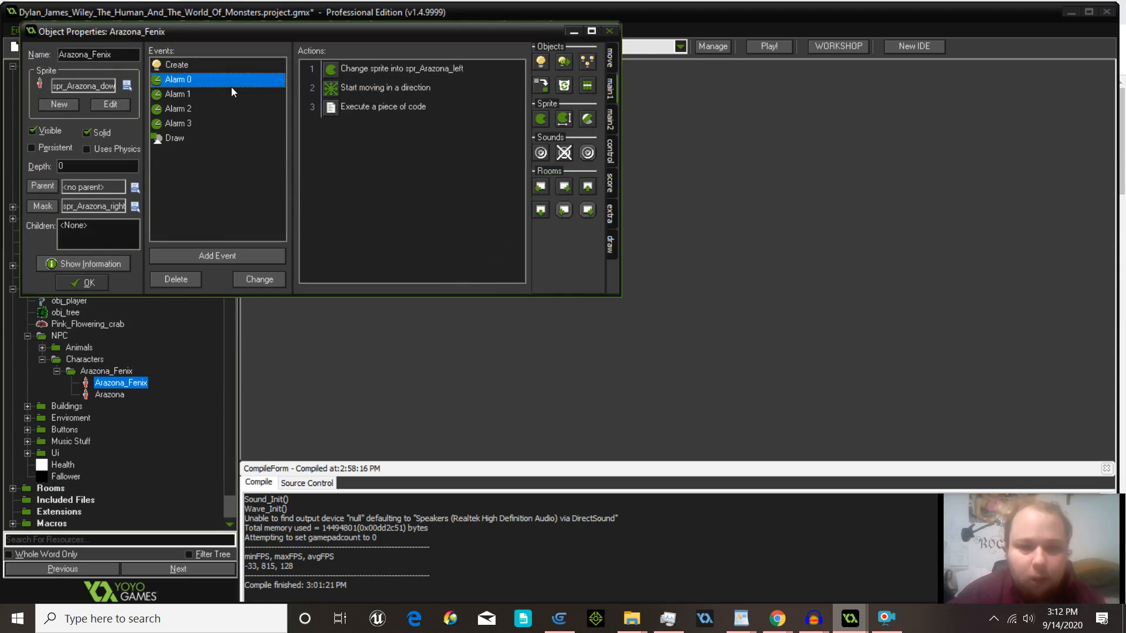
pyautogui.doubleClick(361, 91)
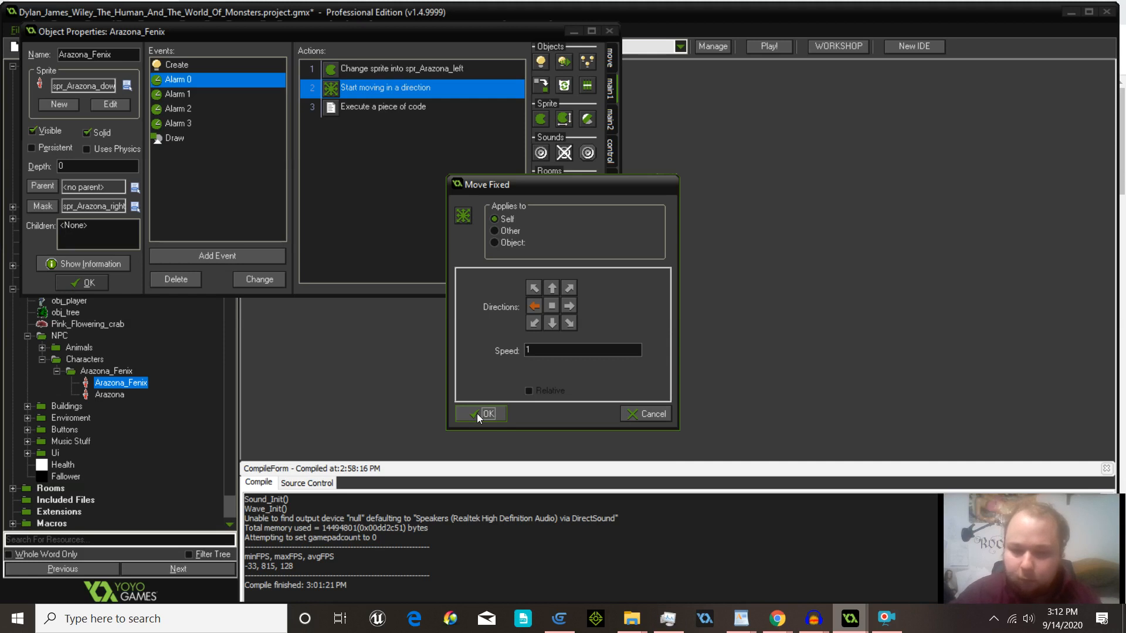
pyautogui.click(477, 414)
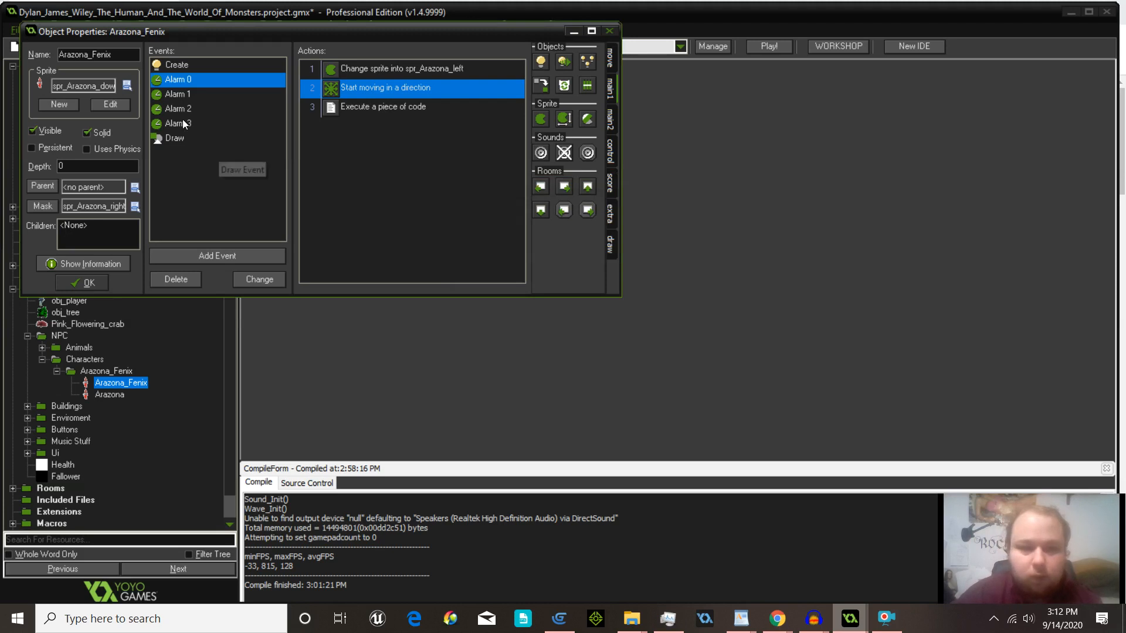
# Step: Examine the Move Fixed settings and the code action in Arazona_Fenix's Alarm 2 event
pyautogui.click(178, 108)
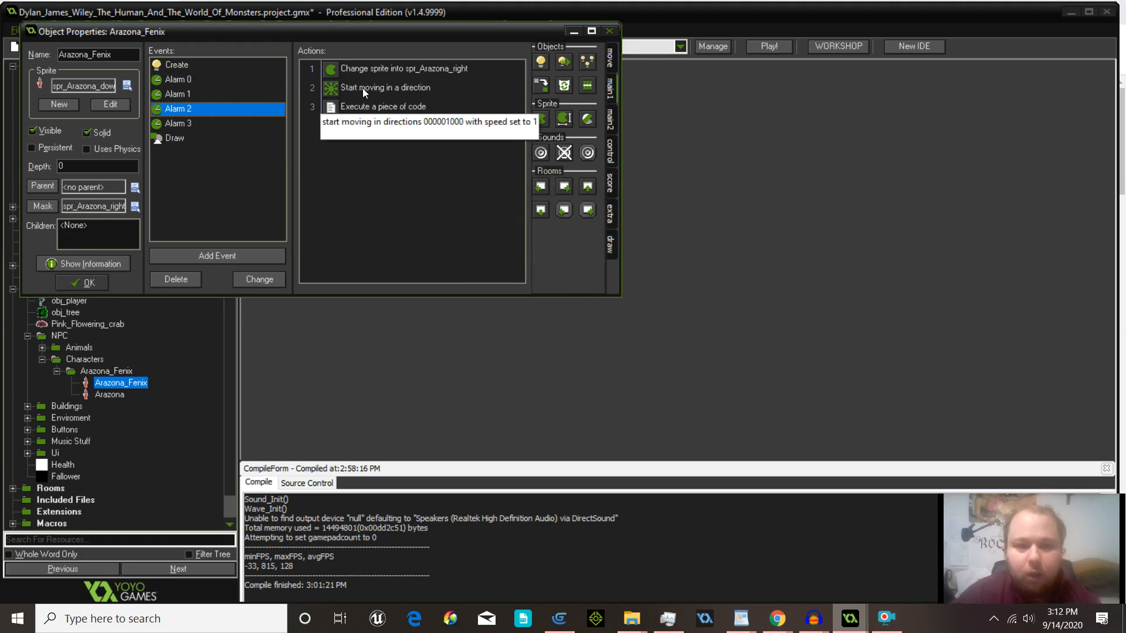
pyautogui.doubleClick(393, 92)
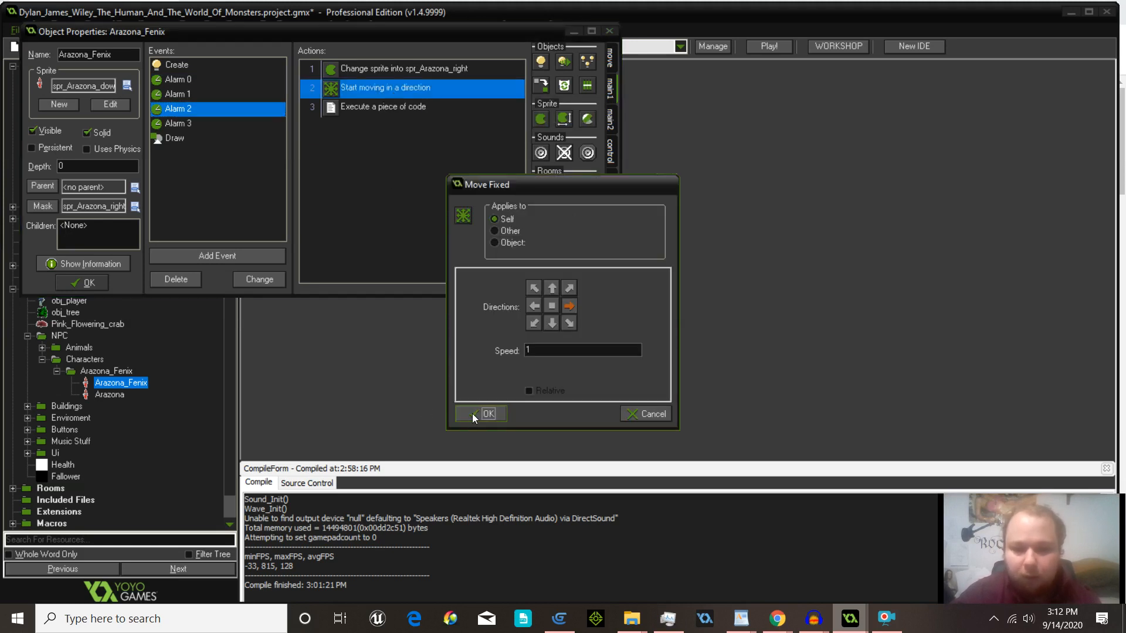
pyautogui.click(473, 414)
pyautogui.moveTo(408, 111)
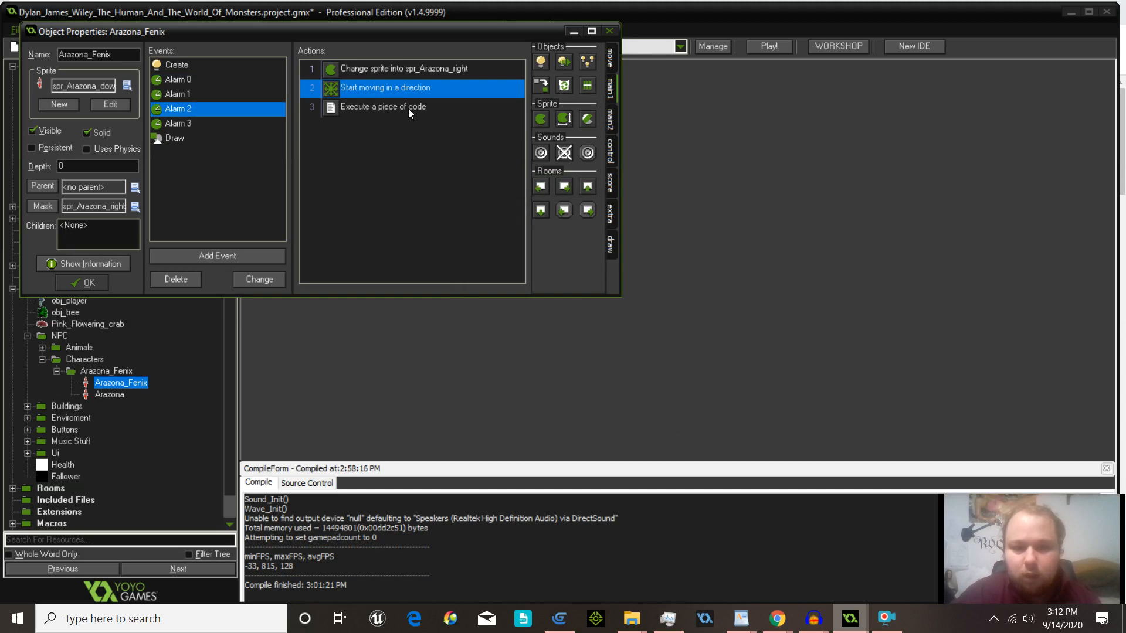
pyautogui.doubleClick(409, 108)
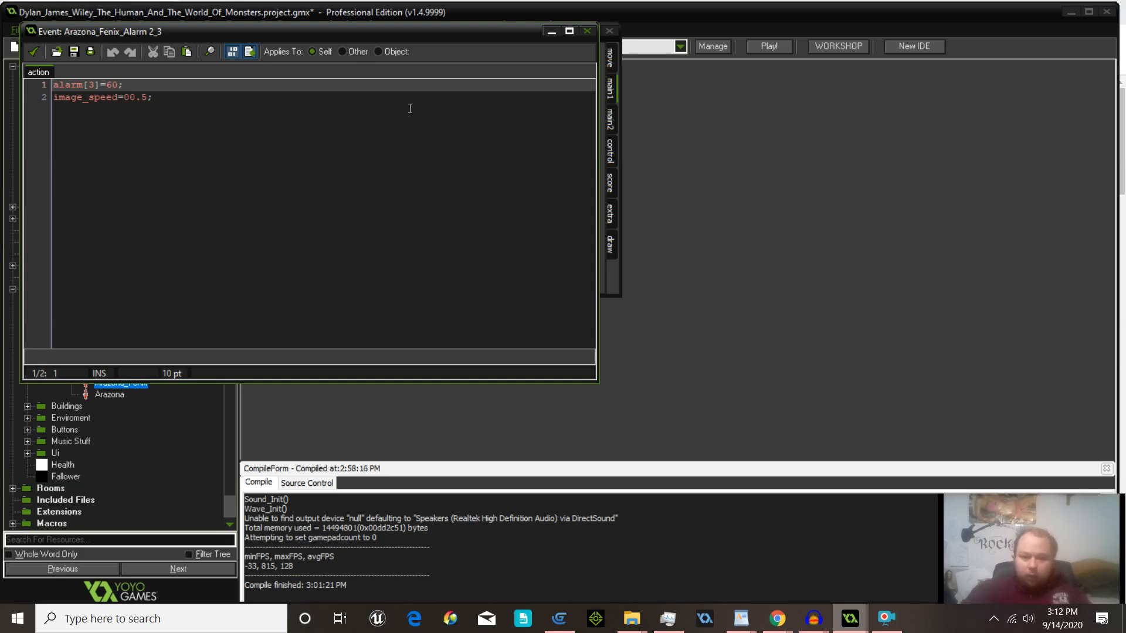
pyautogui.click(30, 51)
# Step: Examine the Move Fixed settings and the code action in Arazona_Fenix's Alarm 3 event
pyautogui.click(189, 126)
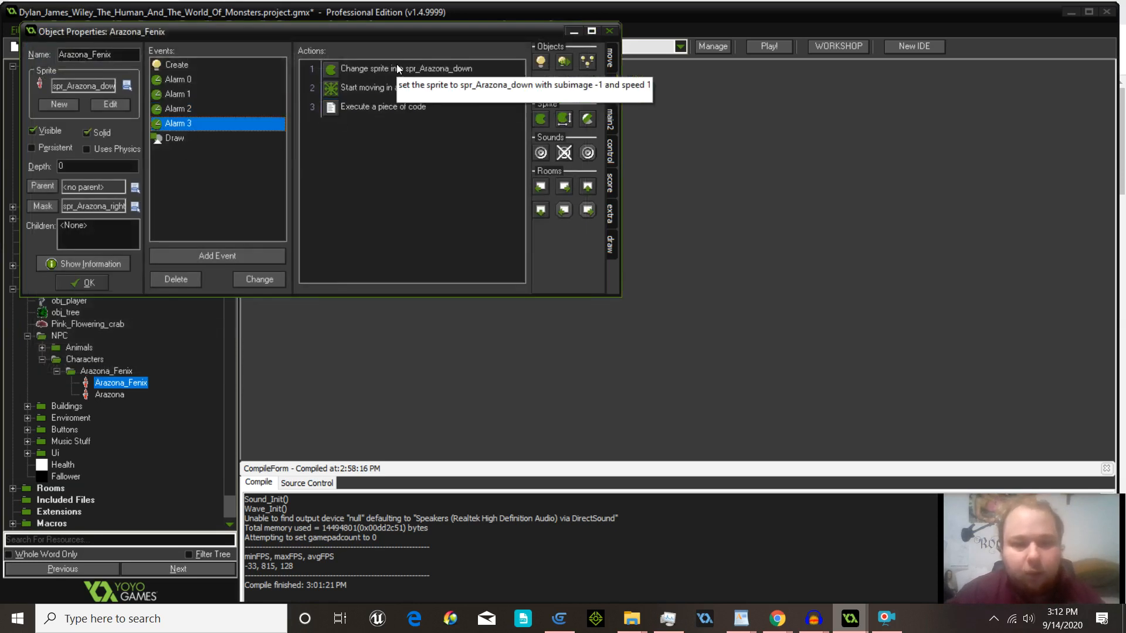
pyautogui.doubleClick(368, 87)
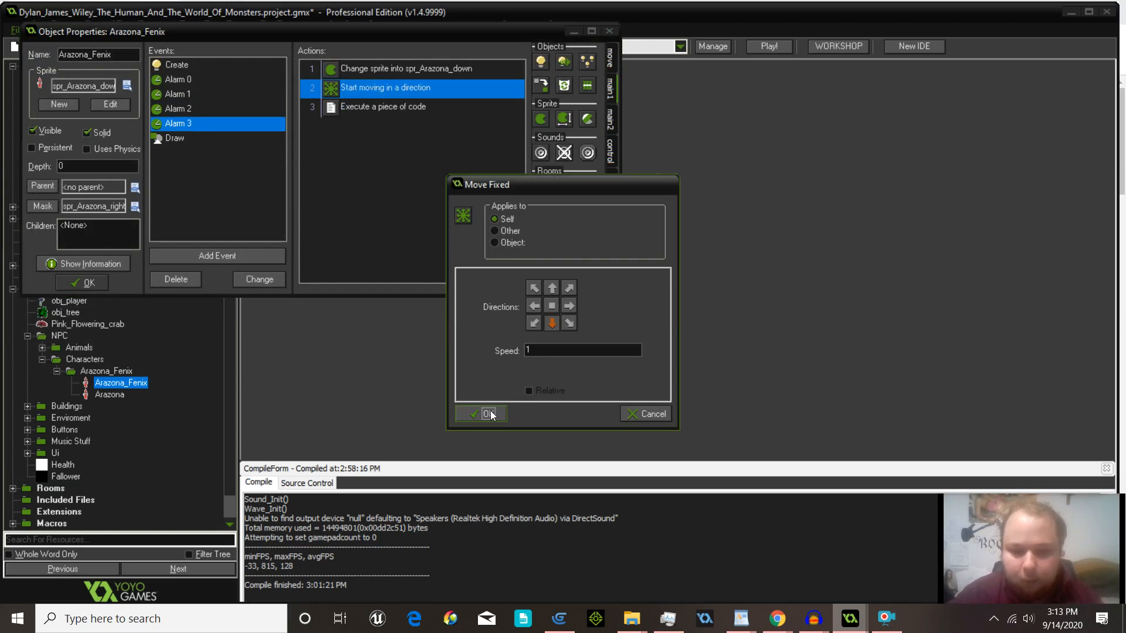
pyautogui.click(490, 413)
pyautogui.click(380, 112)
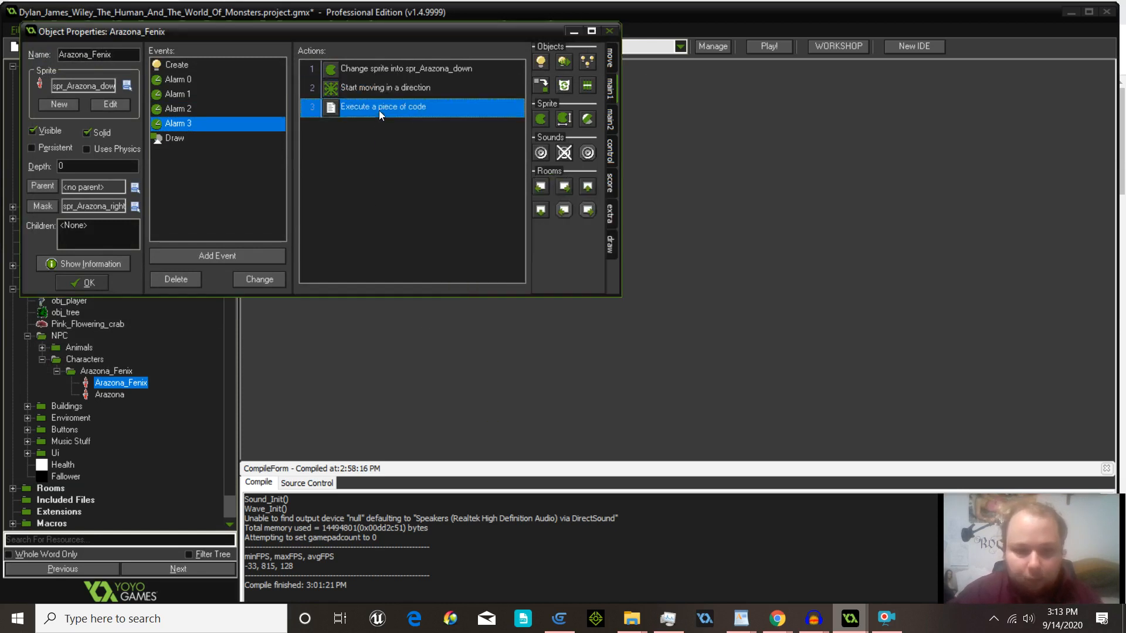
pyautogui.doubleClick(378, 110)
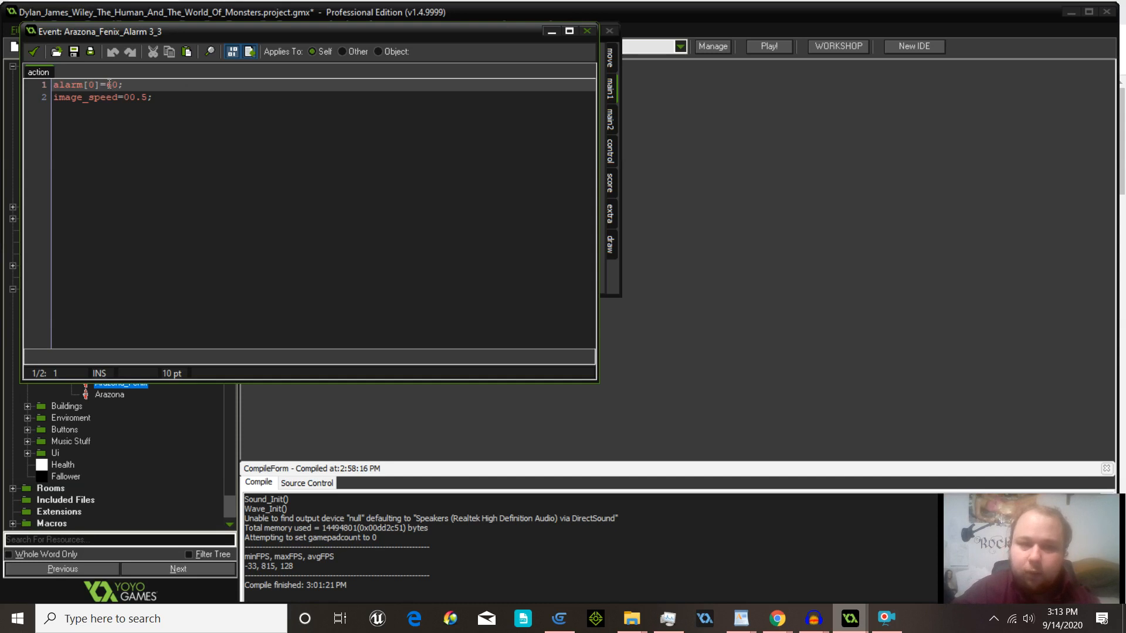
pyautogui.click(39, 55)
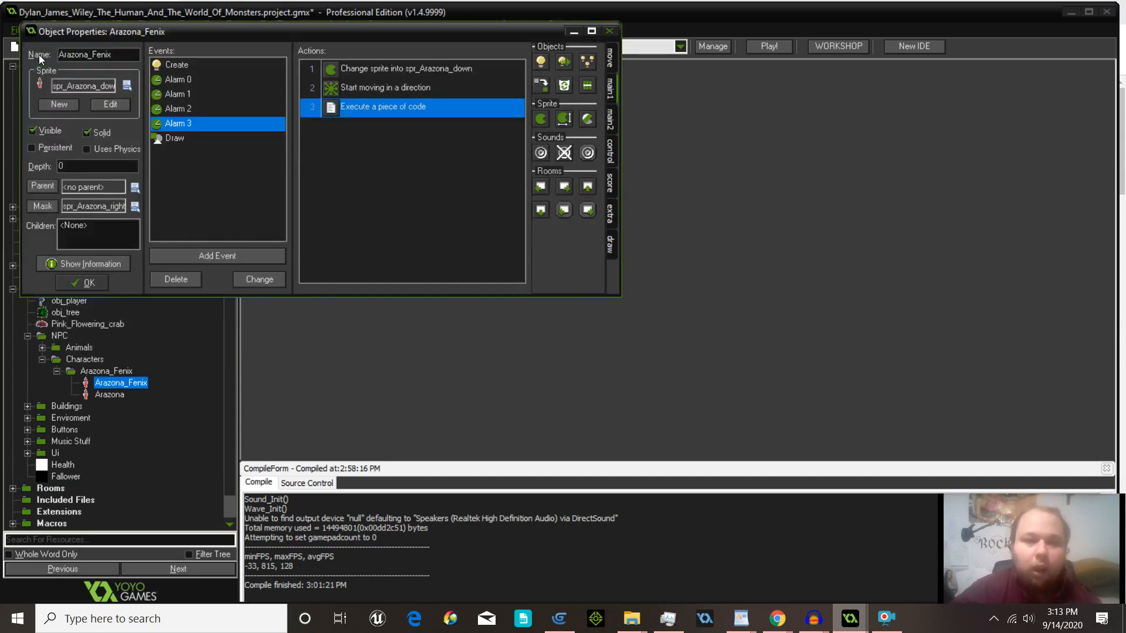
# Step: Examine the sprite-drawing code in Arazona_Fenix's Draw event
pyautogui.click(174, 139)
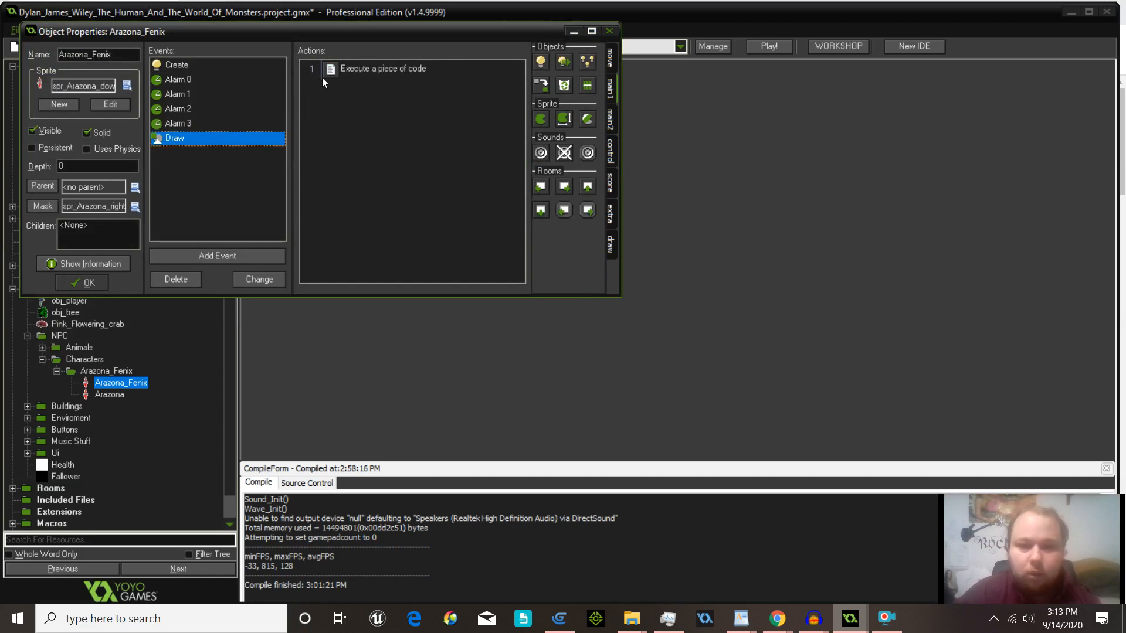
pyautogui.click(347, 76)
pyautogui.doubleClick(346, 76)
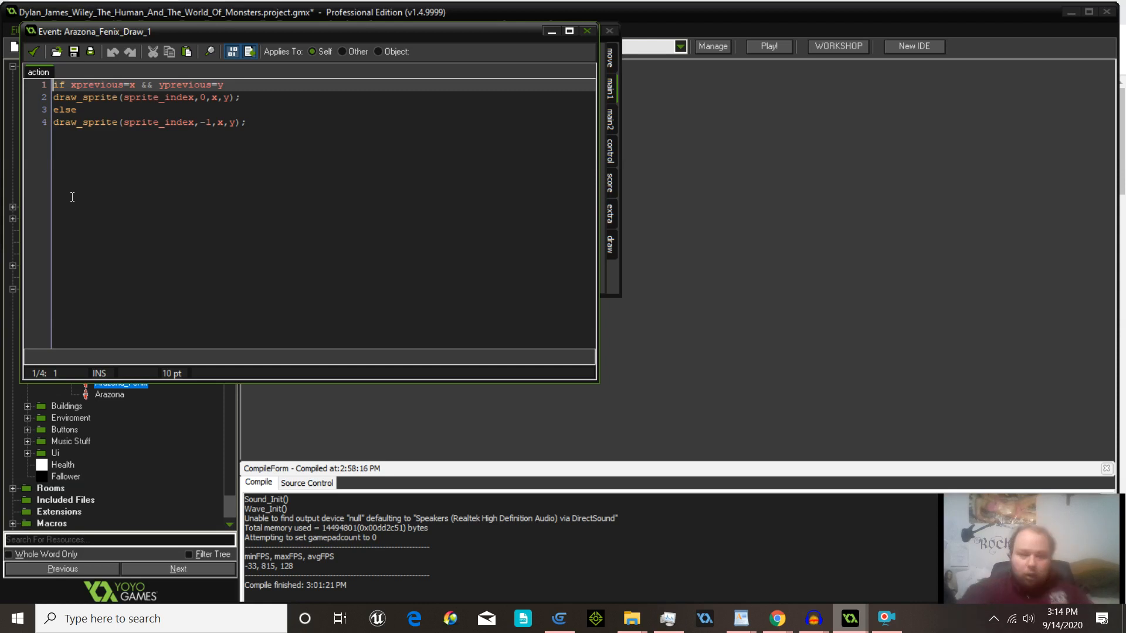
pyautogui.click(37, 52)
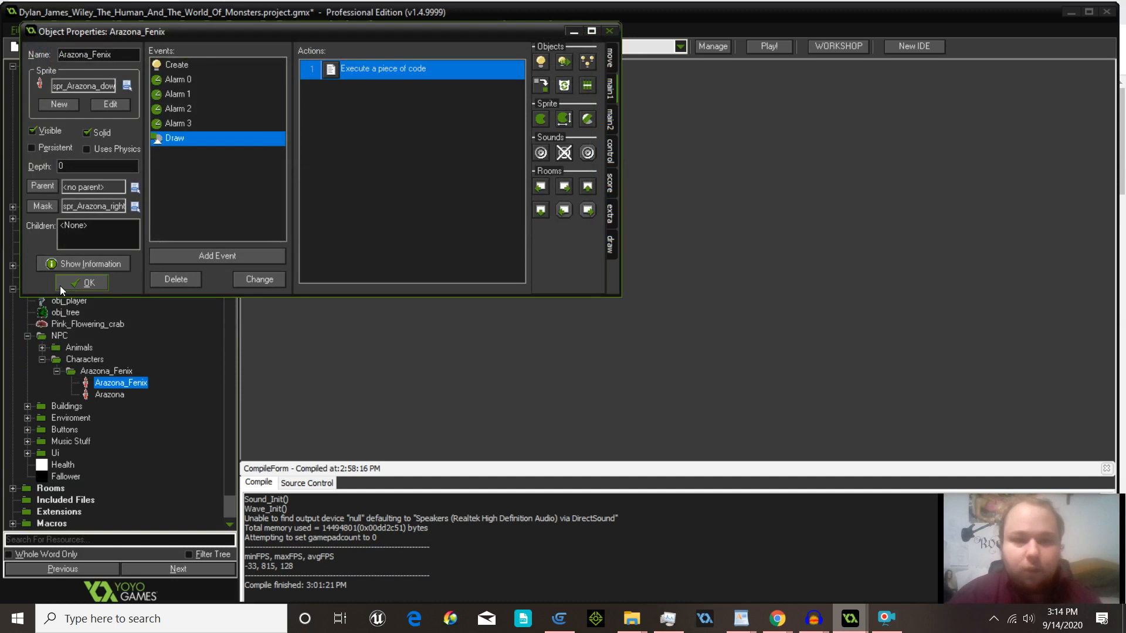
# Step: Copy all the actions of Arazona_Fenix's Create event
pyautogui.click(187, 66)
pyautogui.rightClick(355, 134)
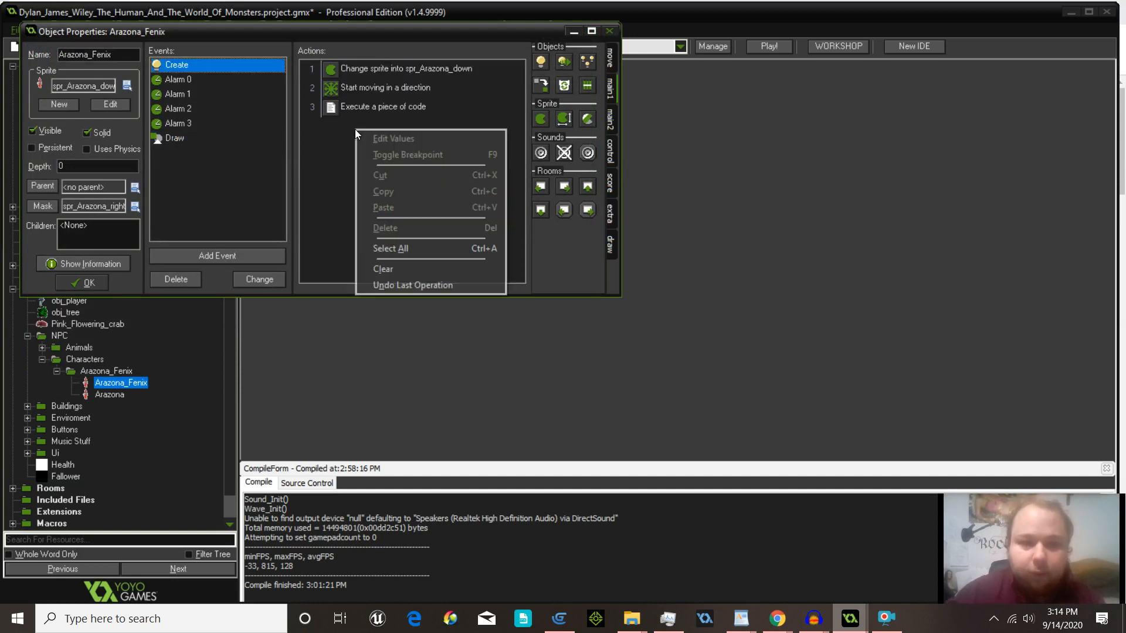
pyautogui.click(401, 249)
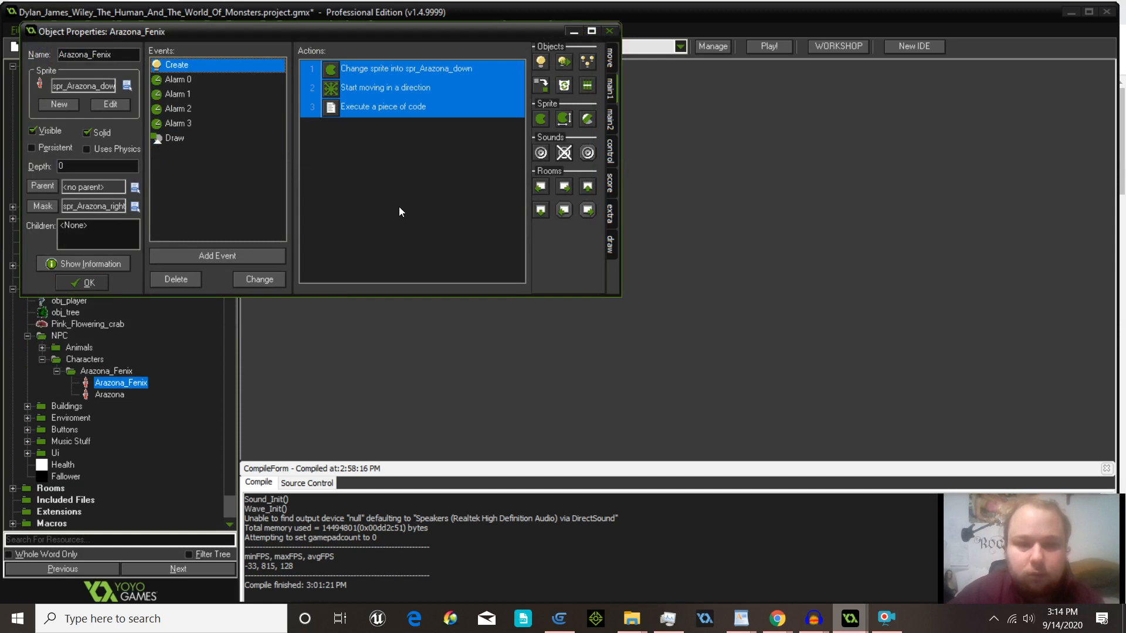
pyautogui.rightClick(399, 115)
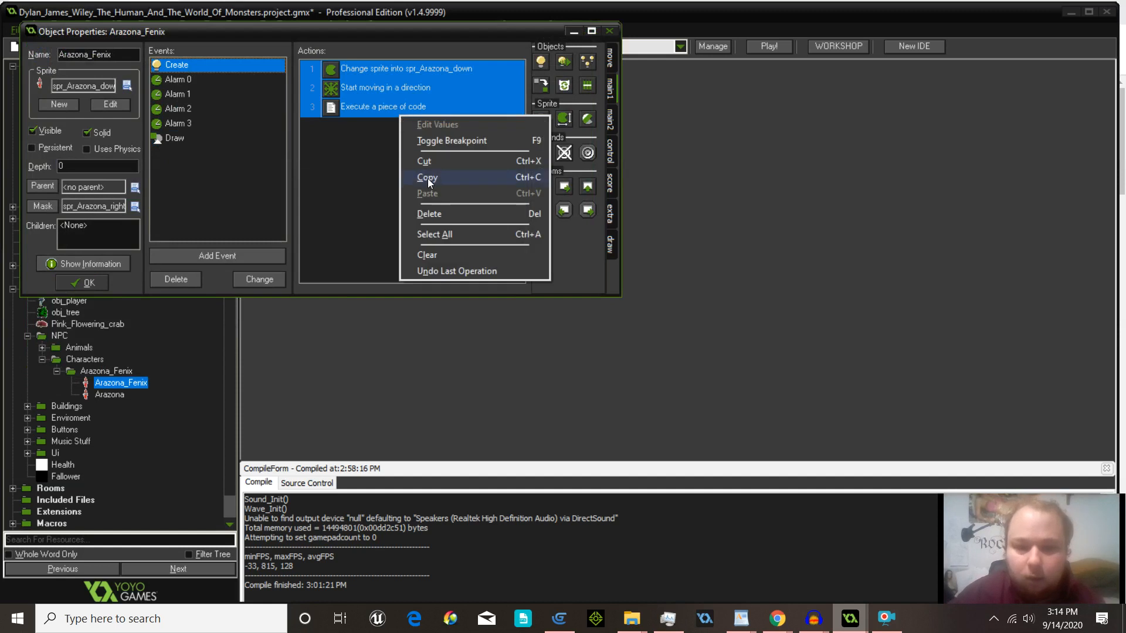
pyautogui.click(461, 177)
# Step: Switch to the Youtube_NPC_Tutorial project, open obj_Arazona's properties and add a Create event
pyautogui.click(858, 613)
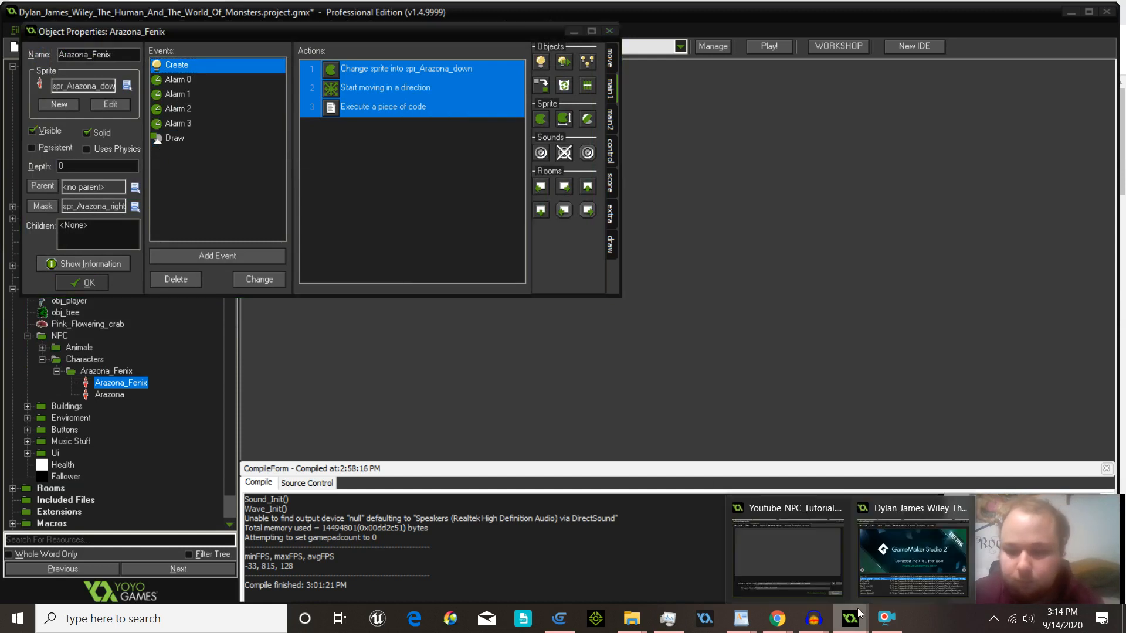
pyautogui.click(779, 527)
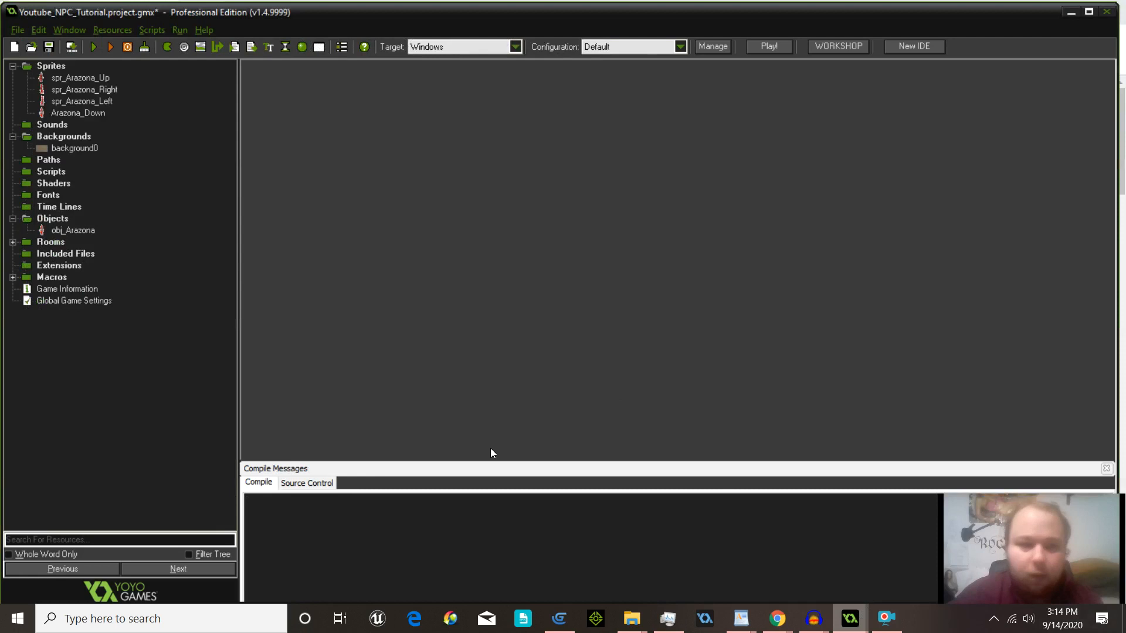
pyautogui.click(72, 233)
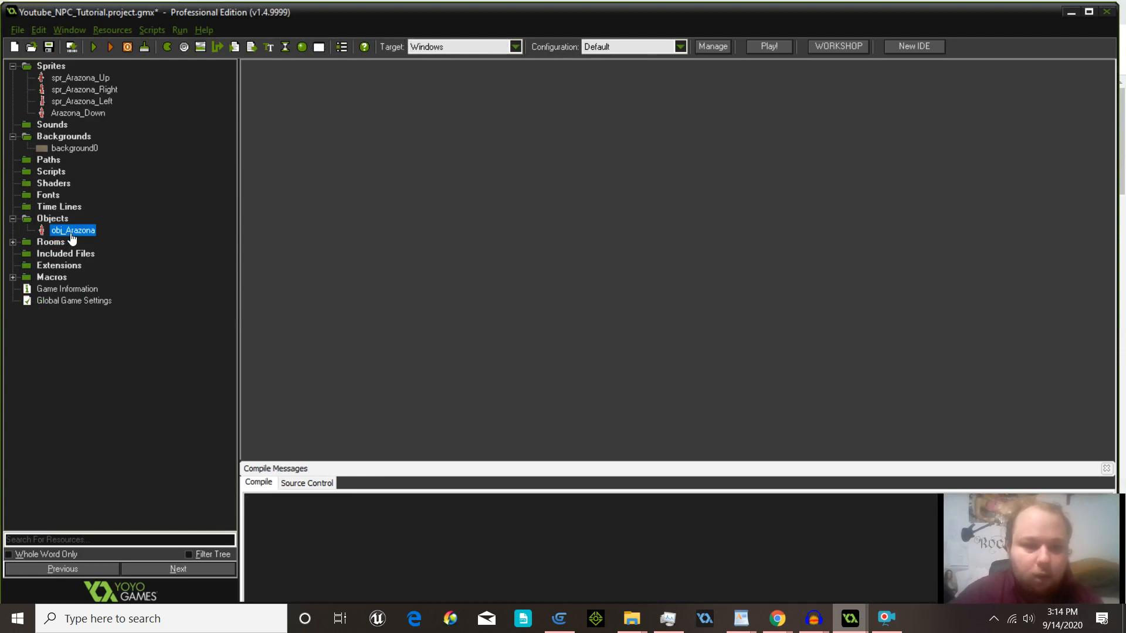
pyautogui.doubleClick(72, 232)
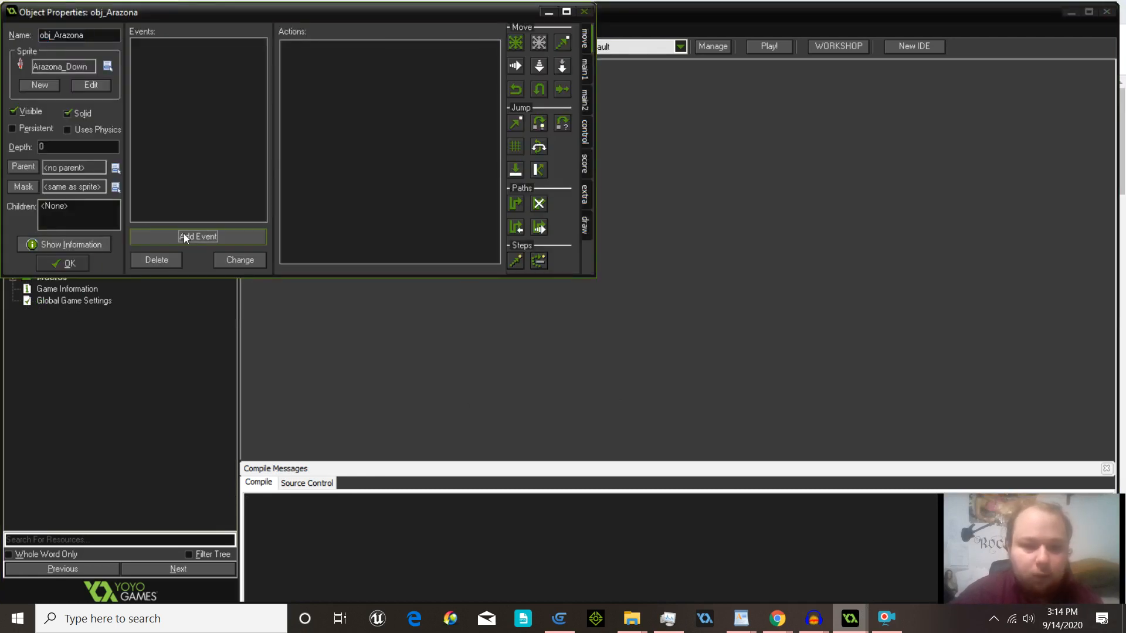
pyautogui.click(184, 236)
pyautogui.click(506, 231)
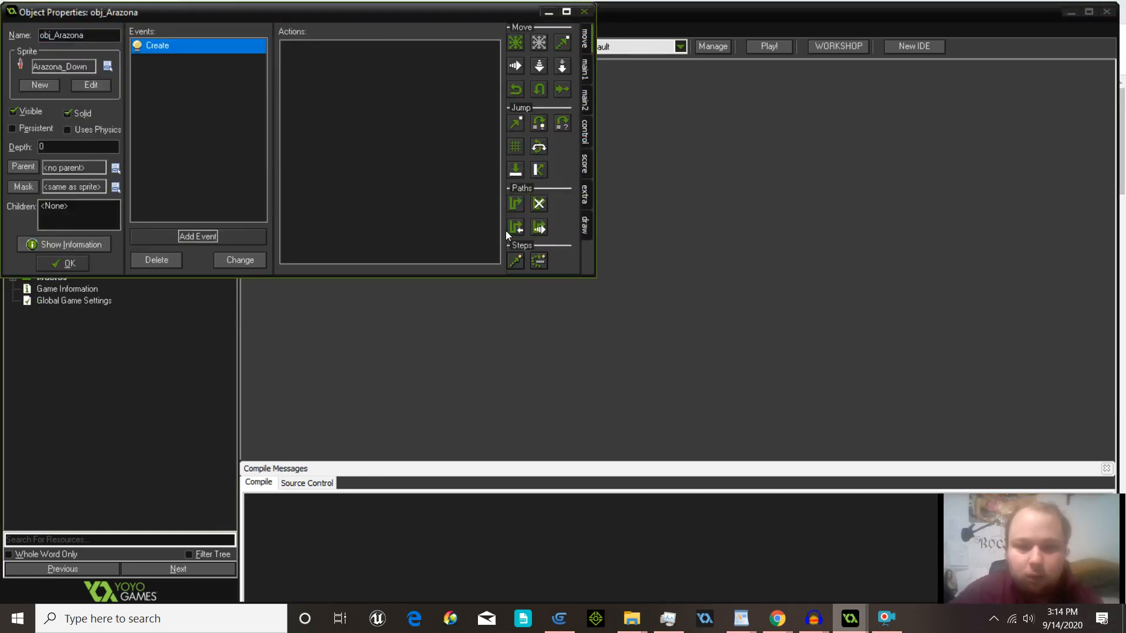
pyautogui.rightClick(384, 93)
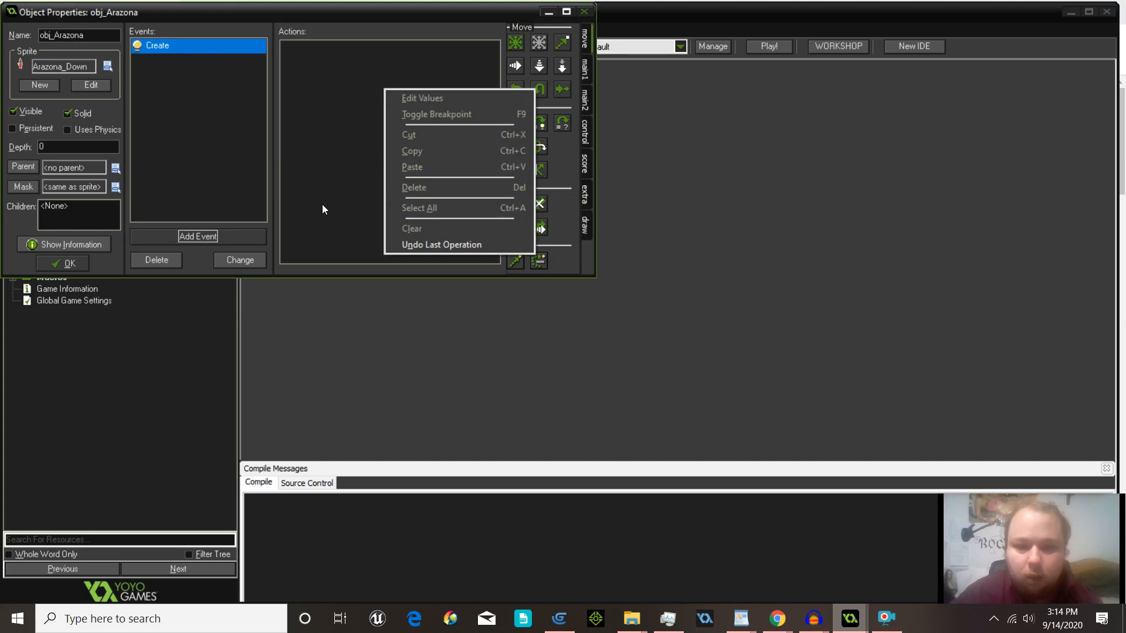
pyautogui.click(300, 151)
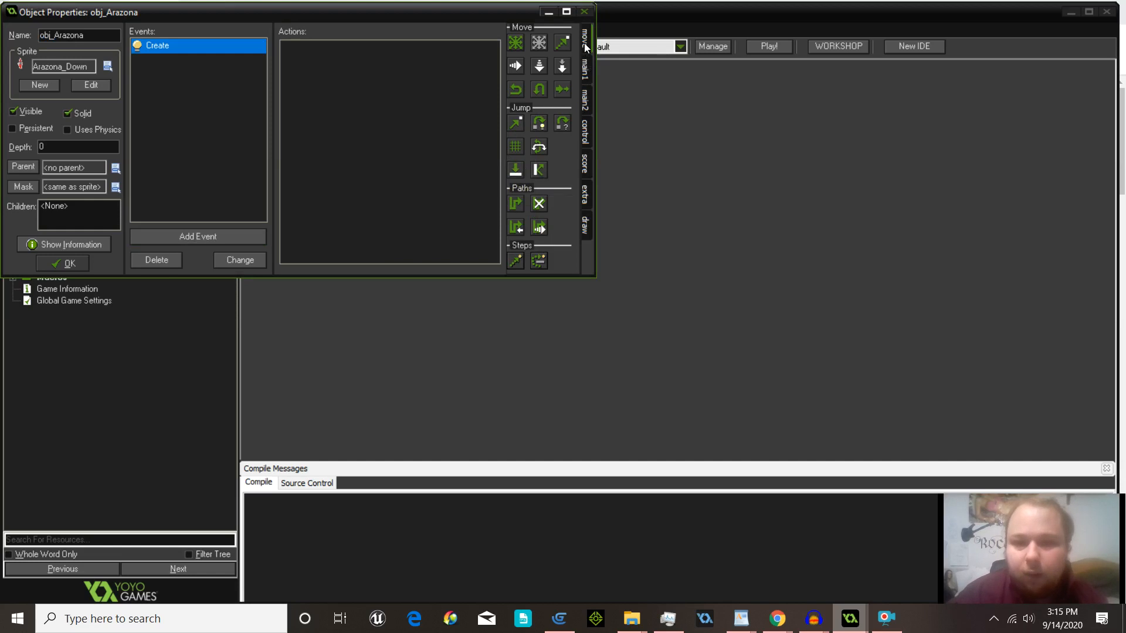
# Step: Add a Change Sprite action to obj_Arazona's Create event with sprite Arazona_Down and subimage -1
pyautogui.click(584, 67)
pyautogui.moveTo(516, 99); pyautogui.dragTo(420, 132)
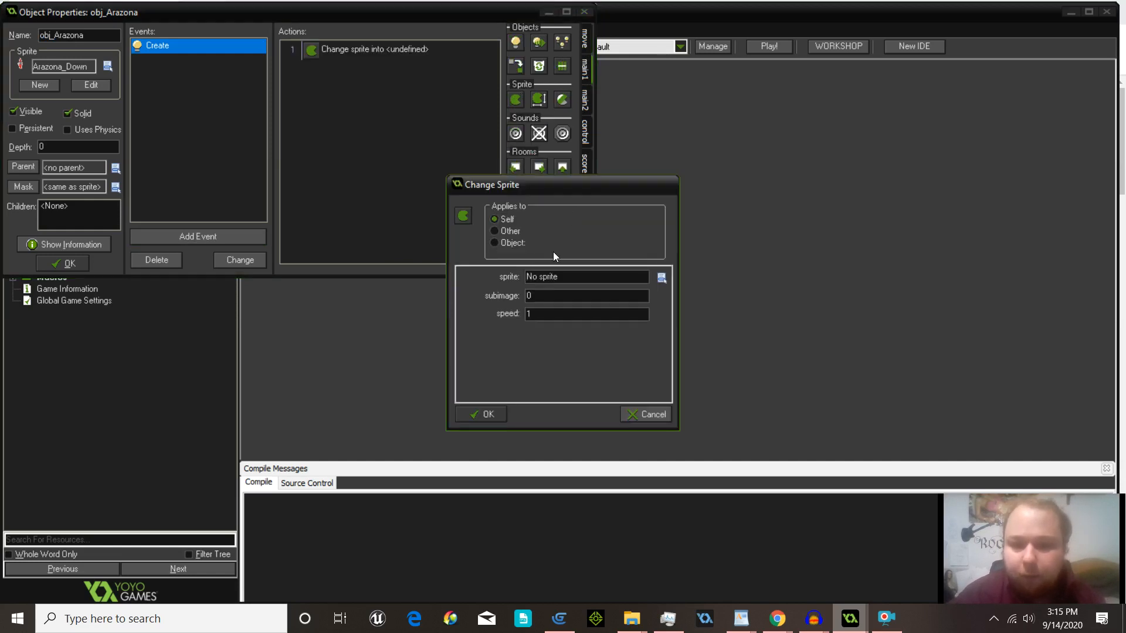
pyautogui.click(663, 278)
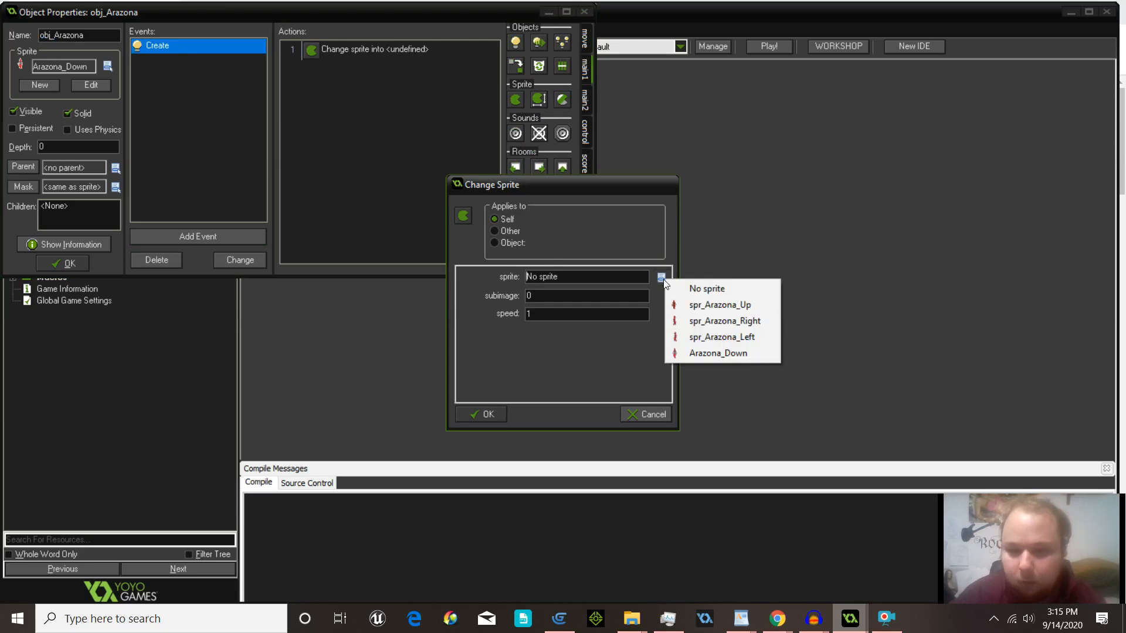
pyautogui.click(711, 354)
pyautogui.moveTo(572, 298); pyautogui.dragTo(503, 301)
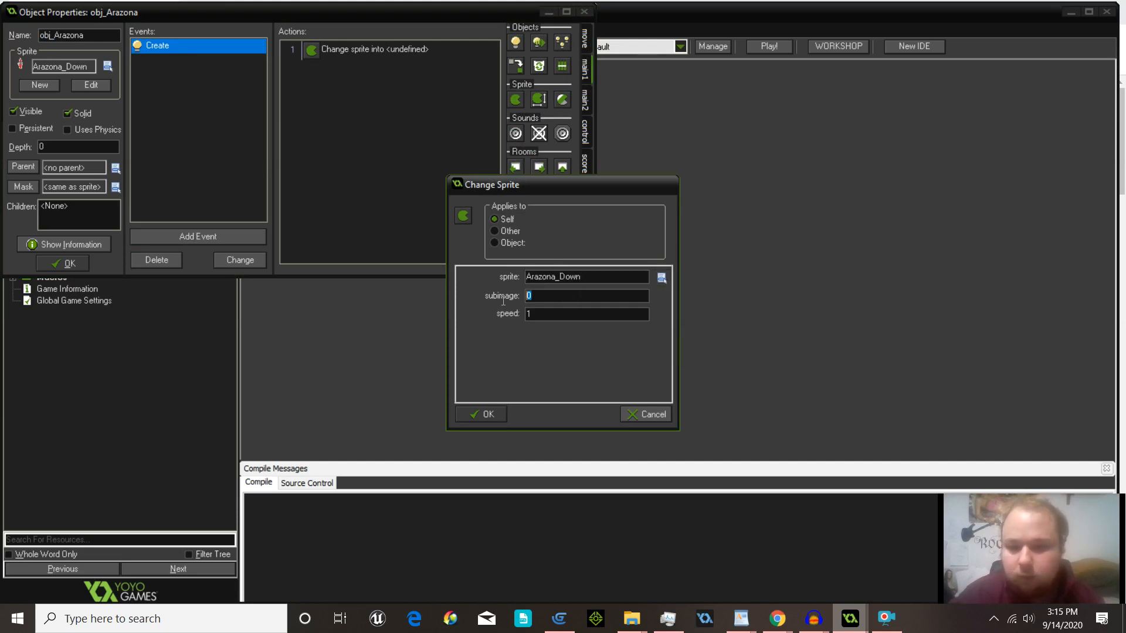
pyautogui.write('-1')
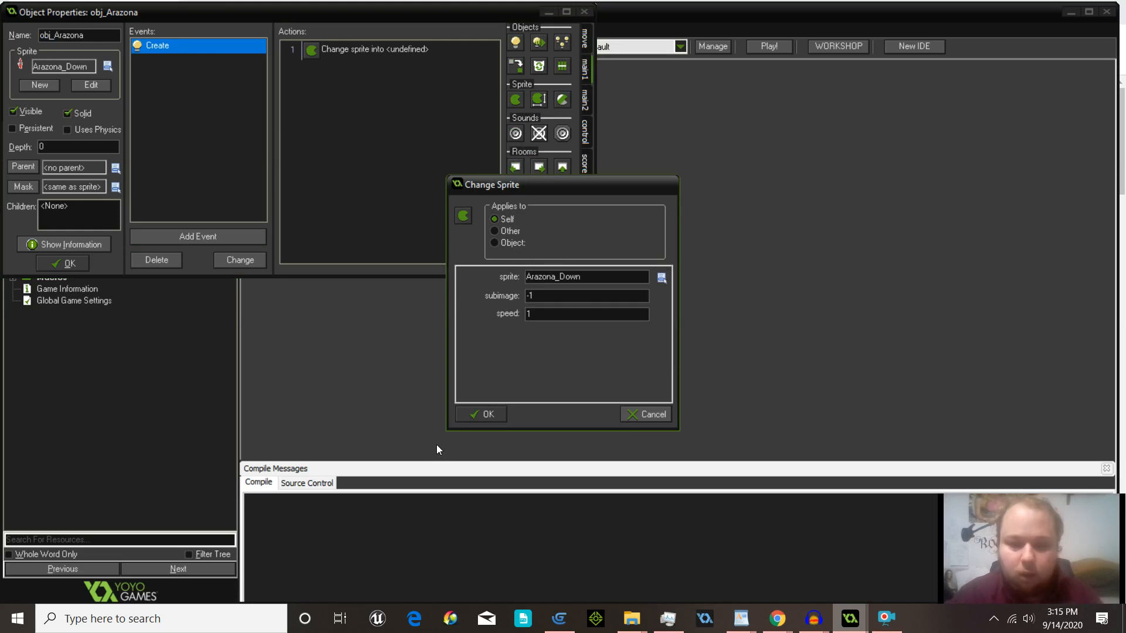
pyautogui.click(477, 408)
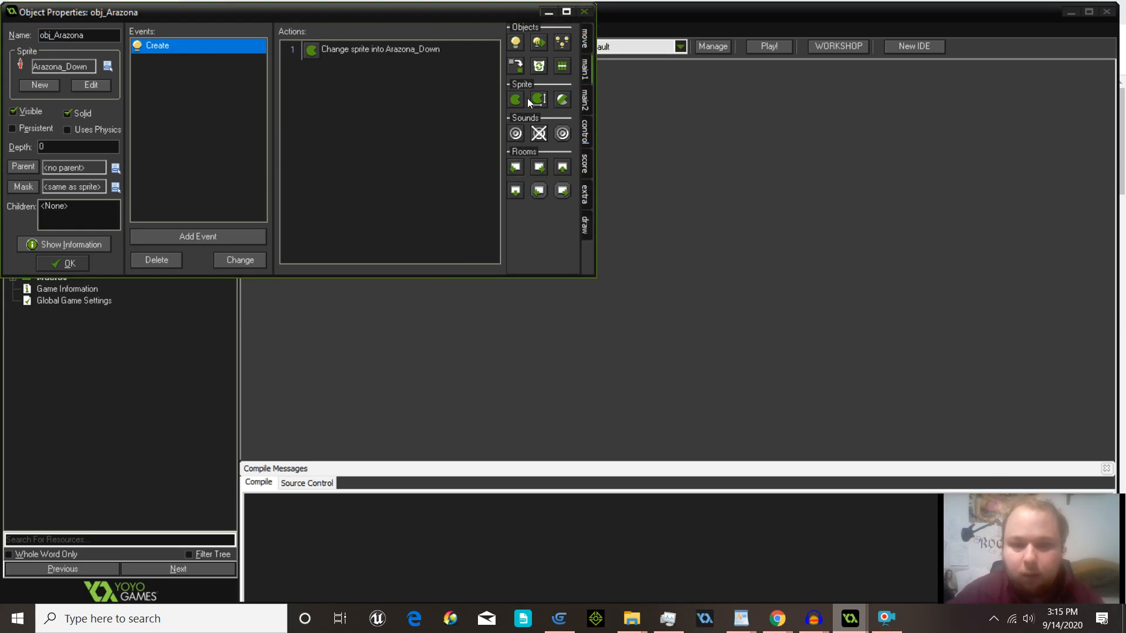
# Step: Add a Move Fixed action to the Create event with the downward direction and speed 1
pyautogui.click(583, 38)
pyautogui.moveTo(518, 41); pyautogui.dragTo(410, 250)
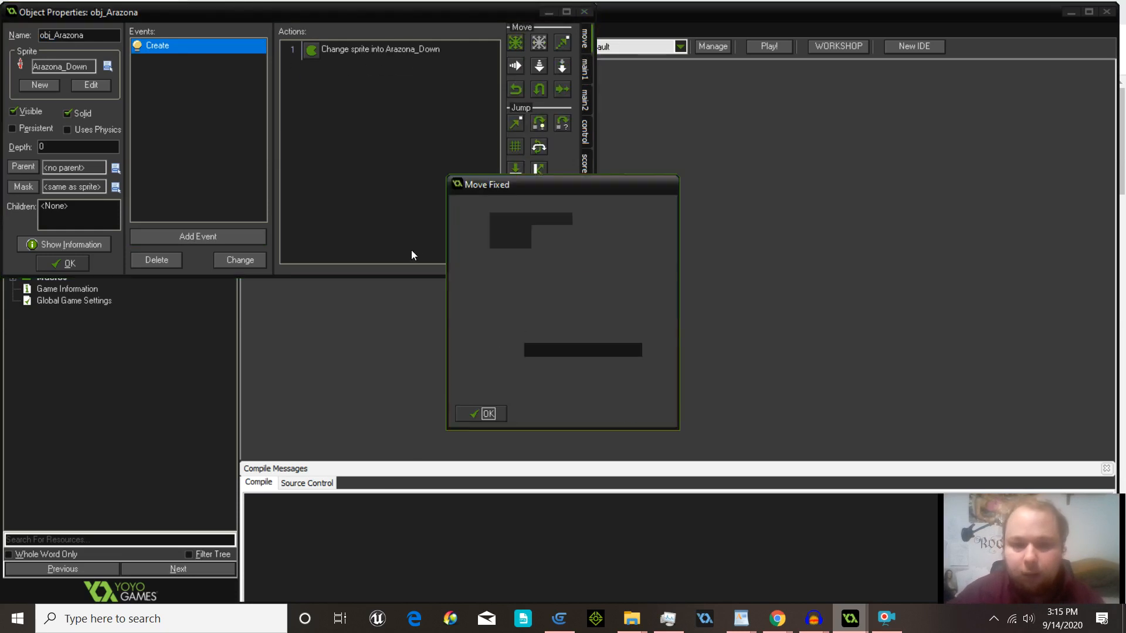
pyautogui.click(551, 323)
pyautogui.press('Tab')
pyautogui.write('1')
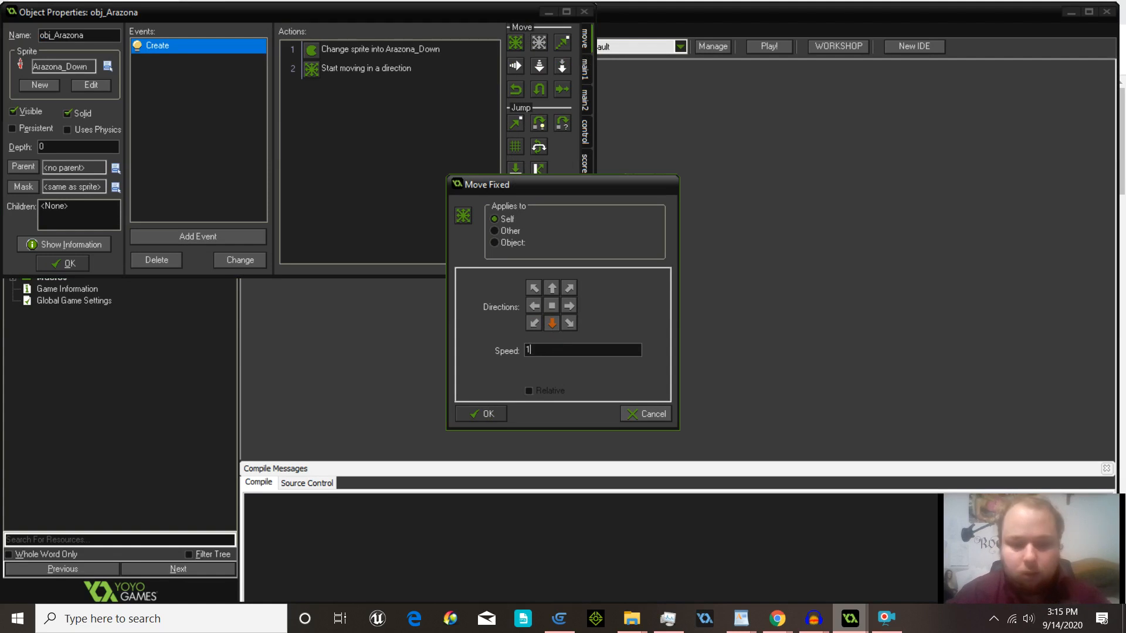
pyautogui.click(466, 415)
# Step: Add an Execute Code action to the Create event and write alarm[0]=60; on its first line
pyautogui.click(586, 135)
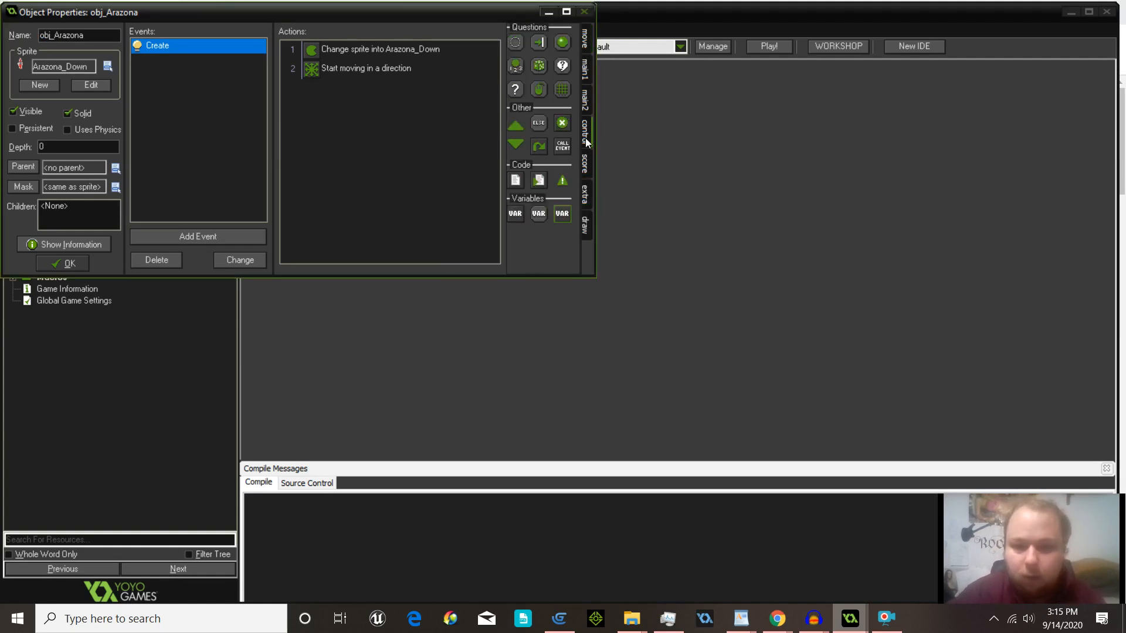
pyautogui.moveTo(517, 180); pyautogui.dragTo(372, 195)
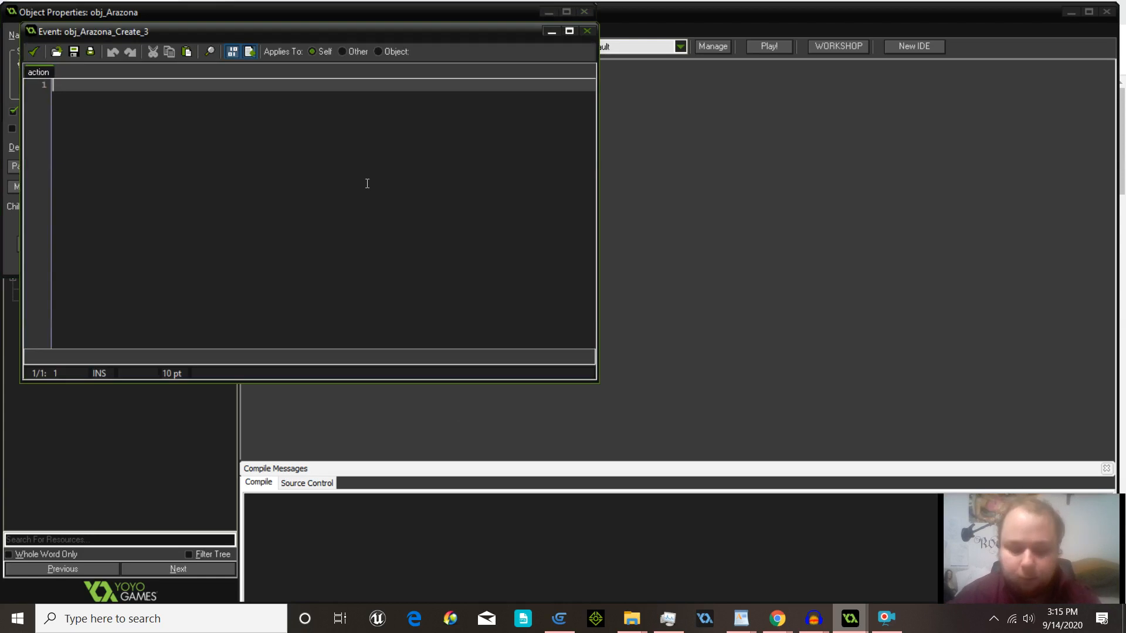
pyautogui.write('als')
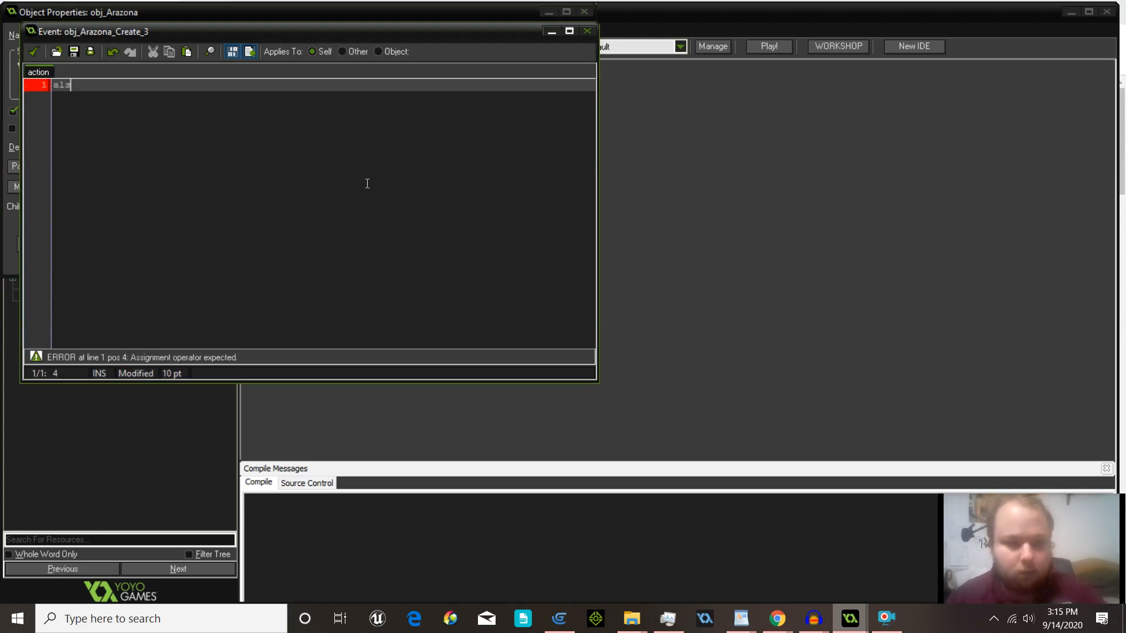
pyautogui.press('BackSpace')
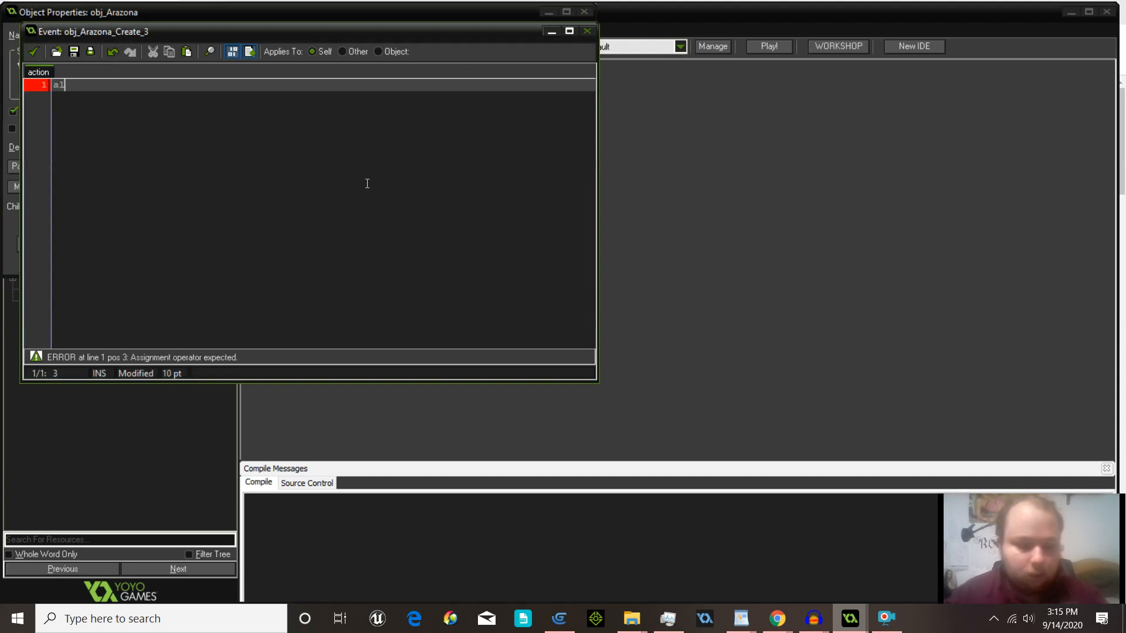
pyautogui.write('ar')
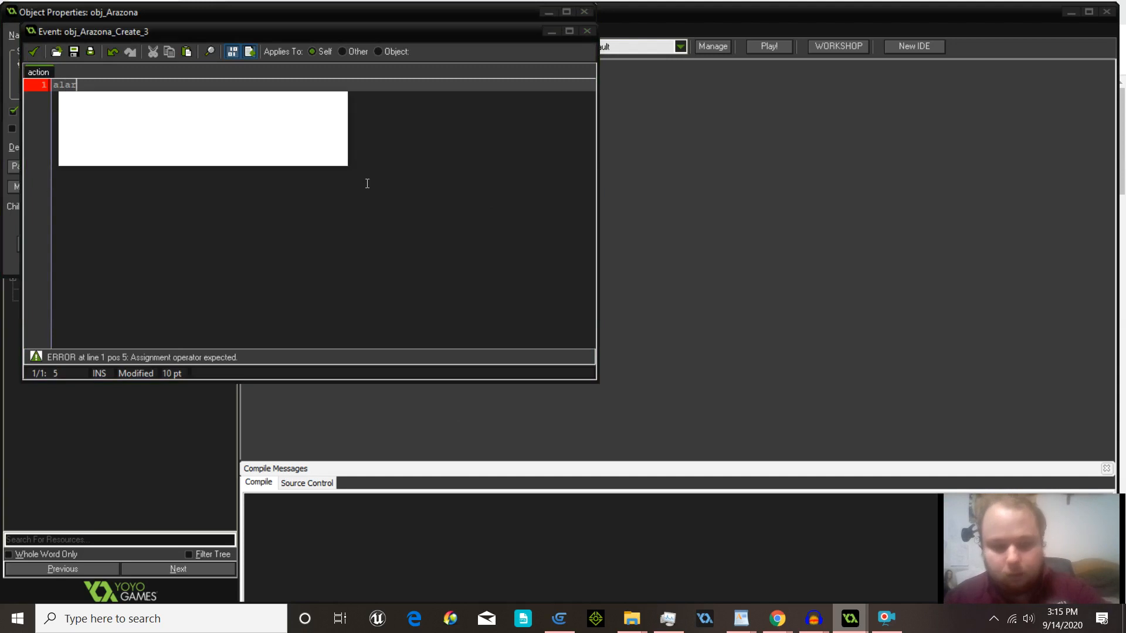
pyautogui.write('m')
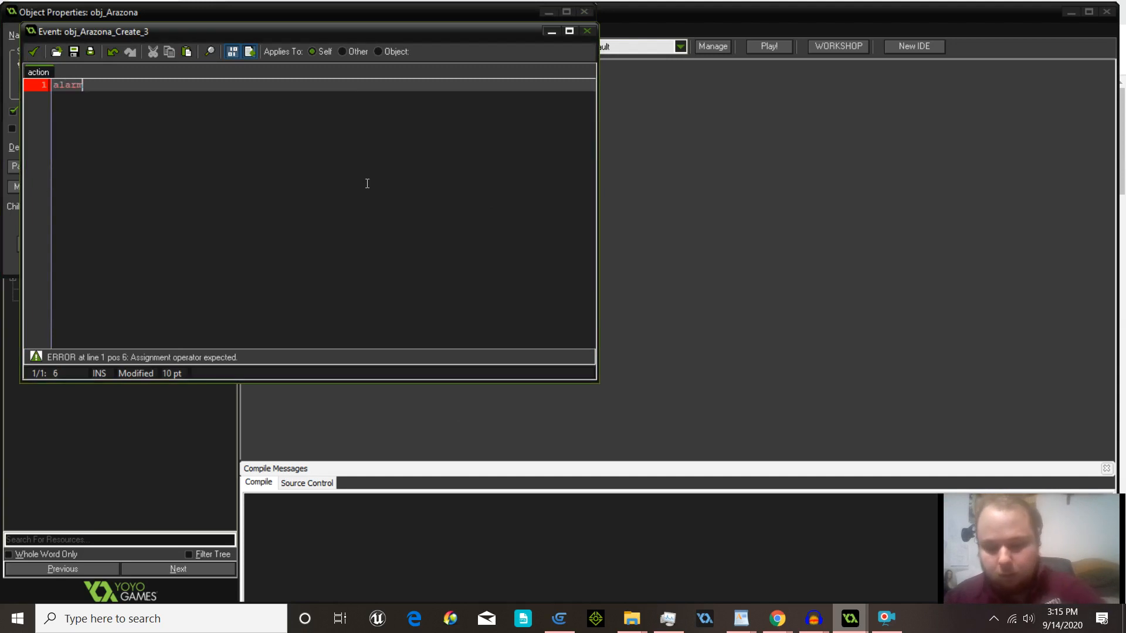
pyautogui.write('[0]=')
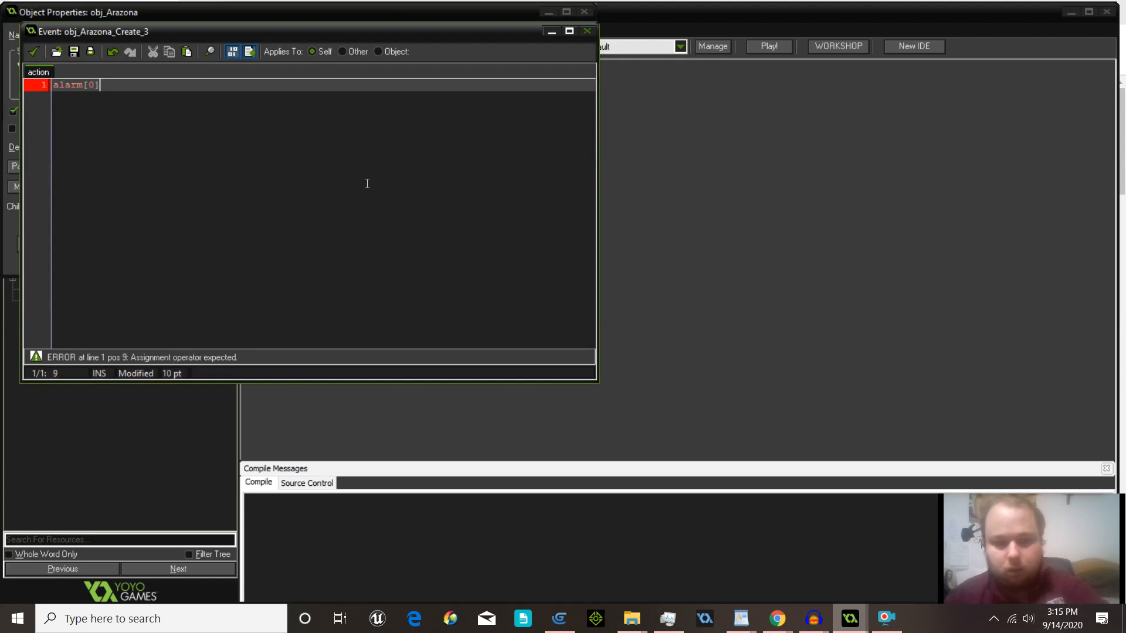
pyautogui.write('5')
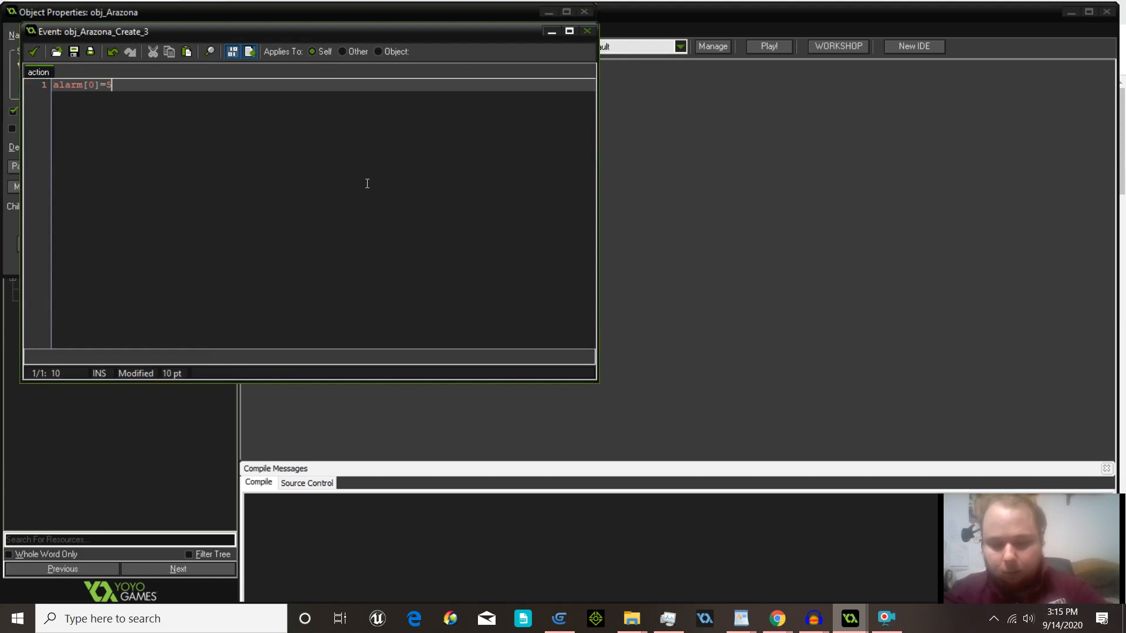
pyautogui.press('BackSpace')
pyautogui.write('60;')
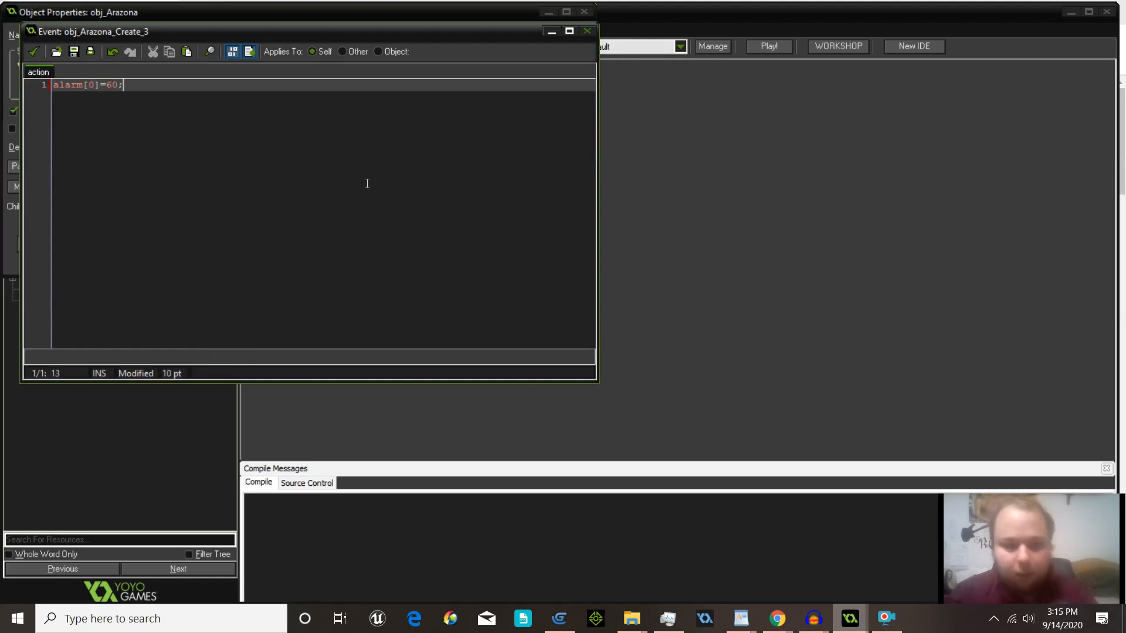
pyautogui.press('Return')
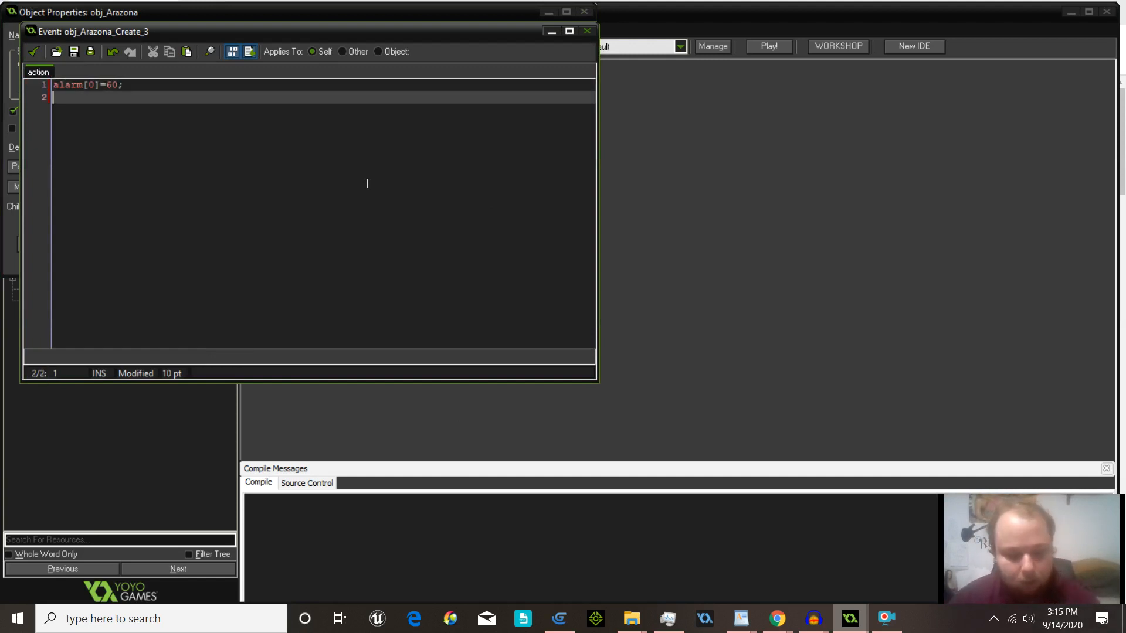
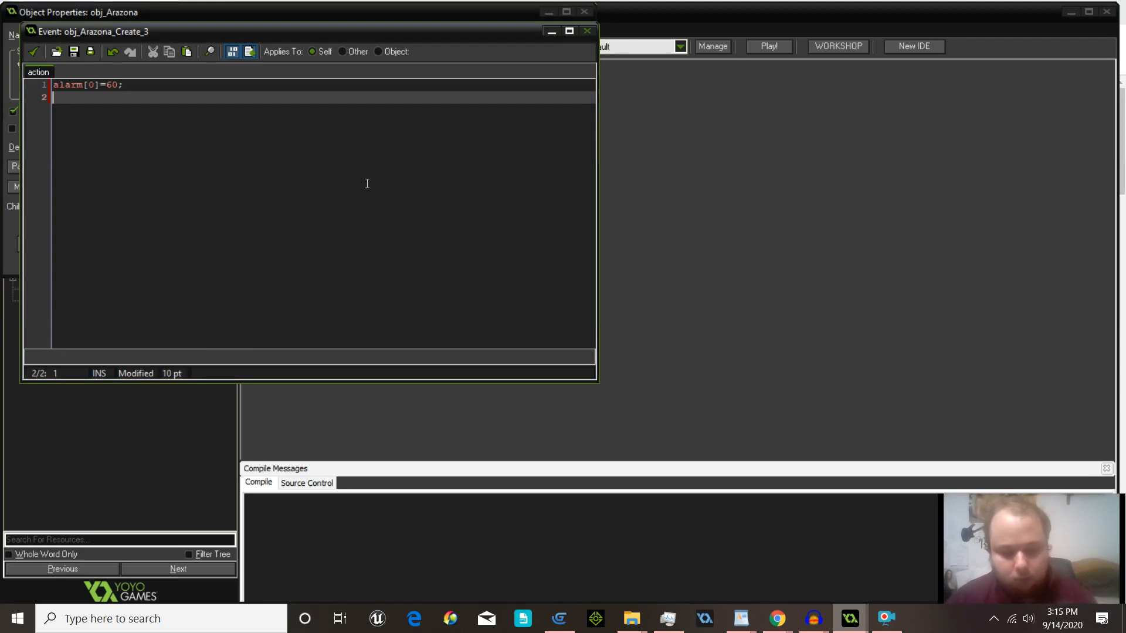
# Step: Write image_speed=00.5; on the second line of the Create code and save the code action
pyautogui.write('im')
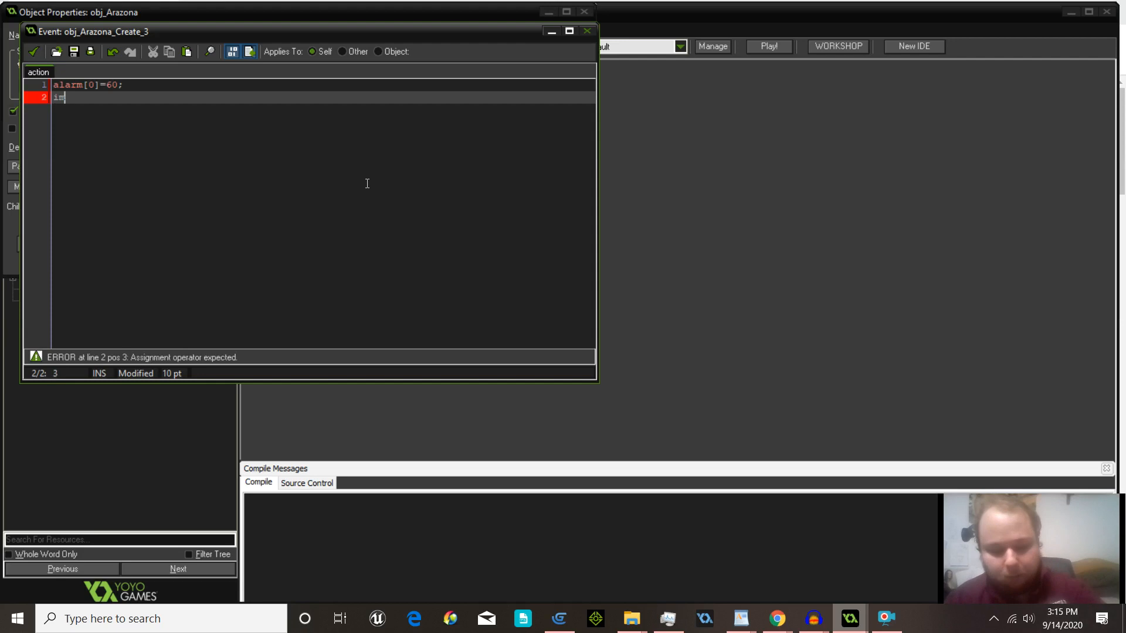
pyautogui.write('age_s')
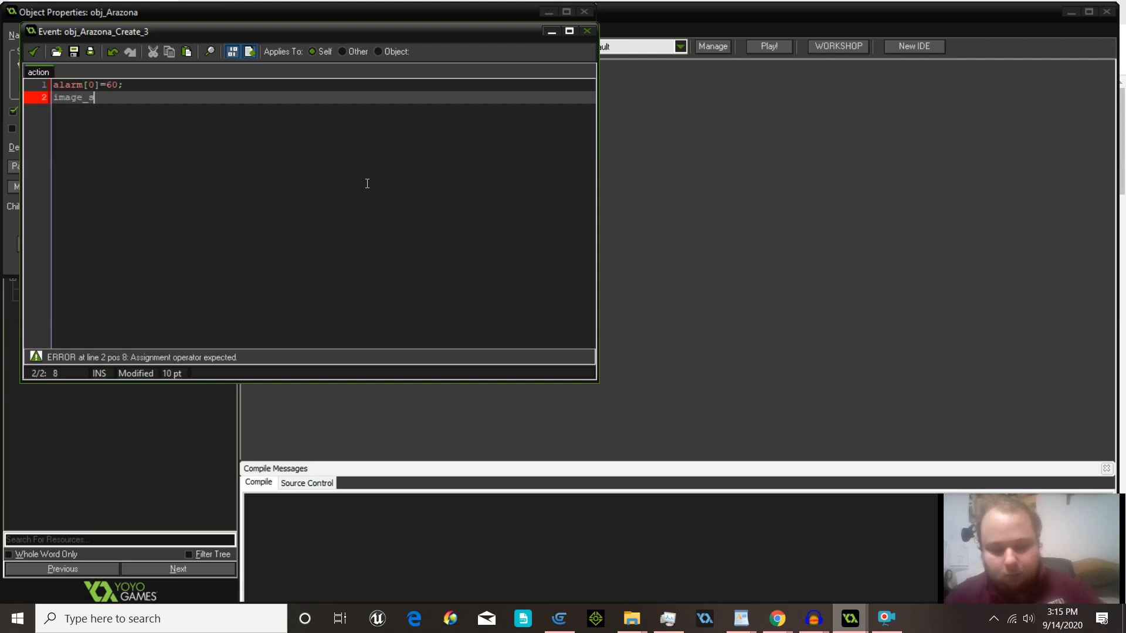
pyautogui.write('peed')
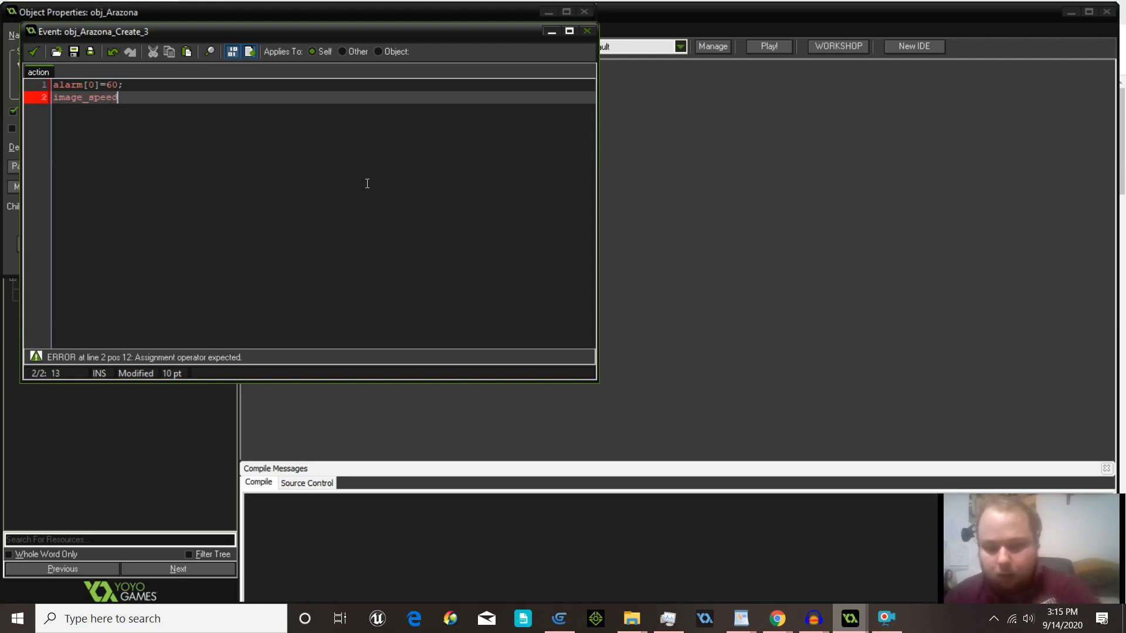
pyautogui.write('=00.')
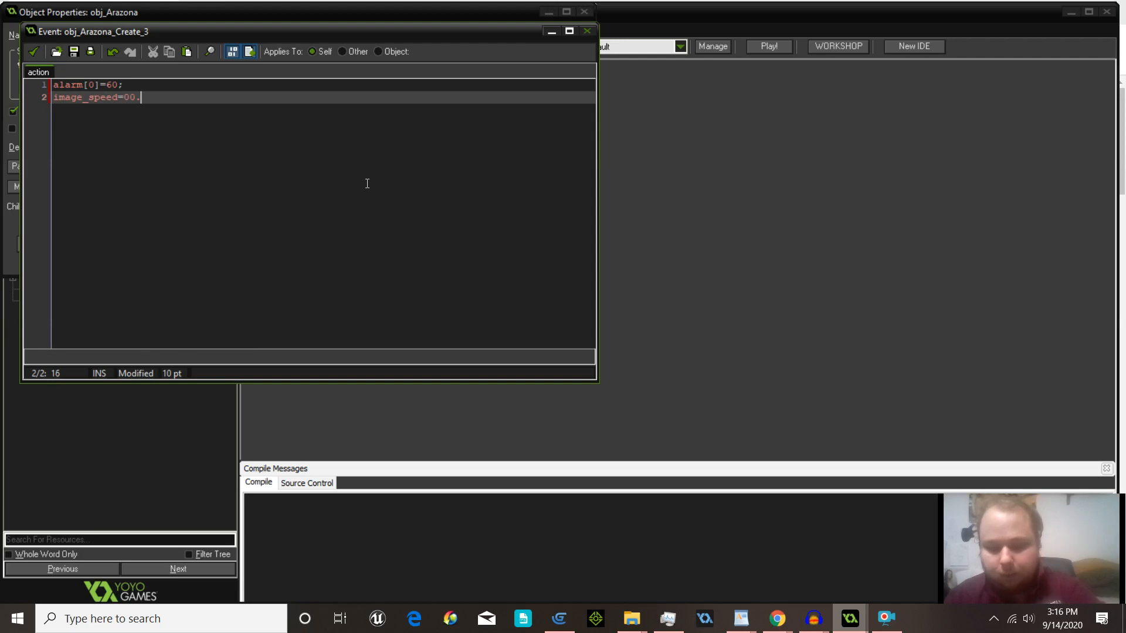
pyautogui.write('5;')
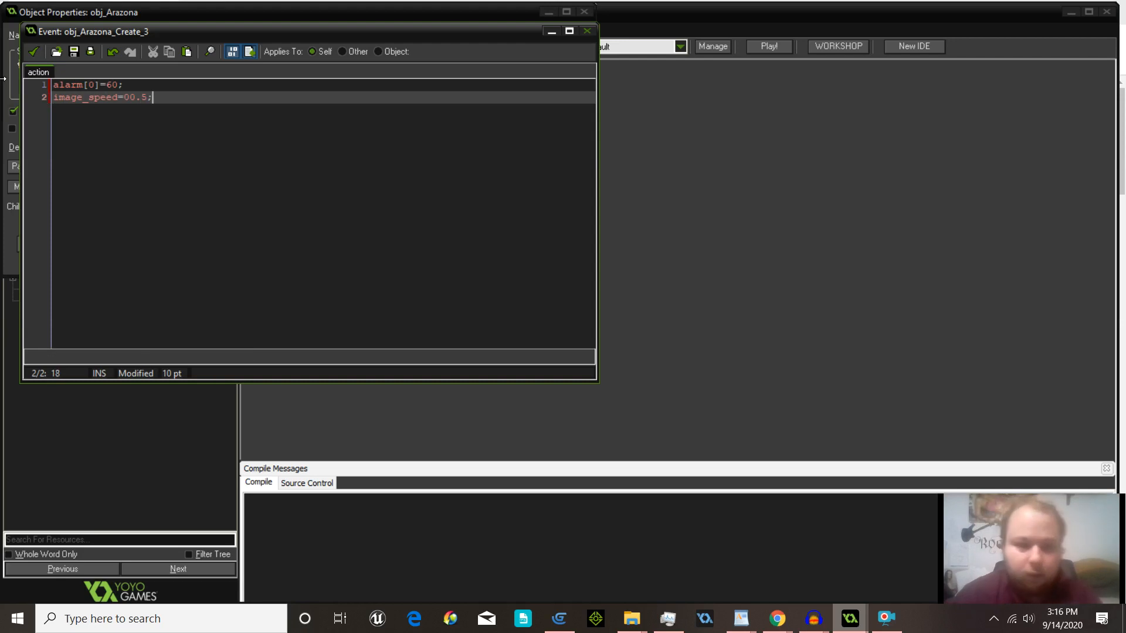
pyautogui.click(34, 52)
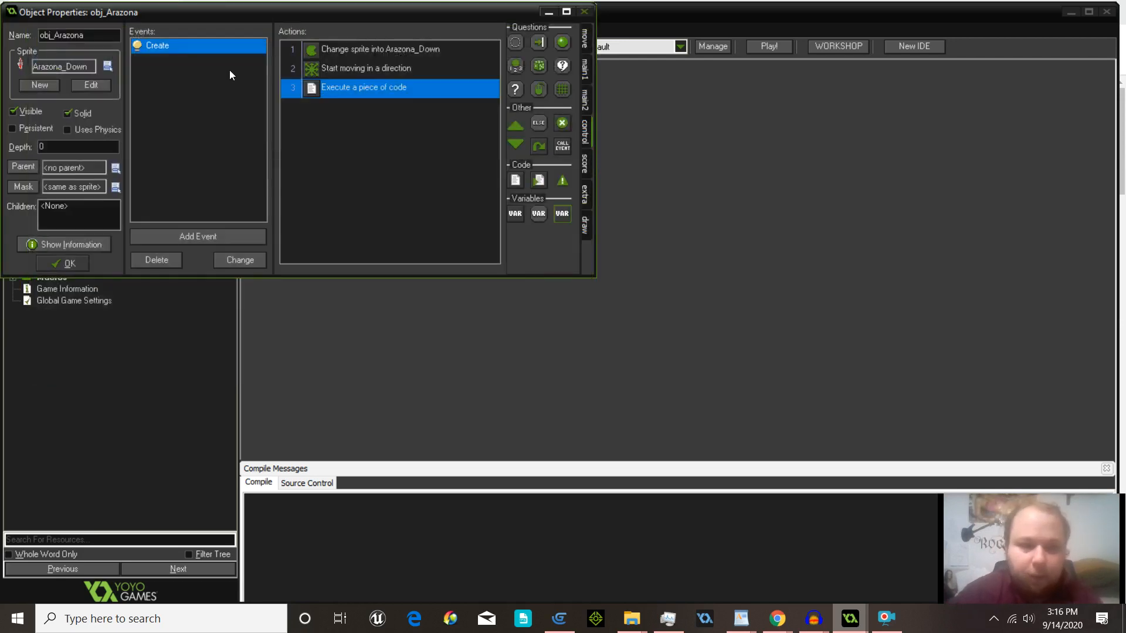
# Step: Copy all three actions of obj_Arazona's Create event
pyautogui.rightClick(337, 138)
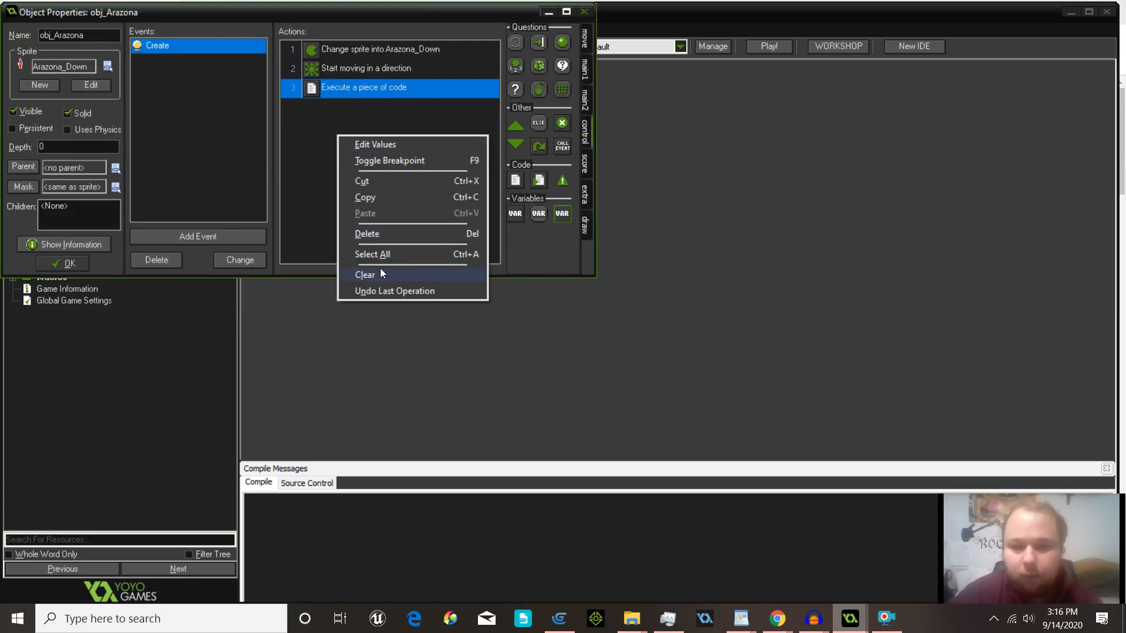
pyautogui.click(375, 254)
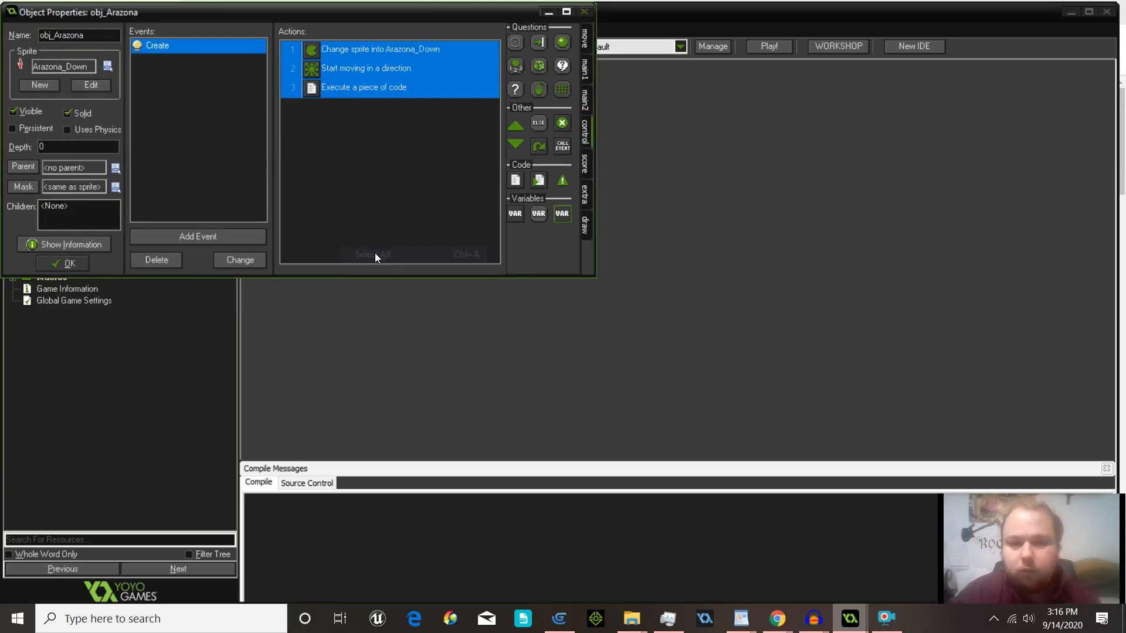
pyautogui.rightClick(352, 90)
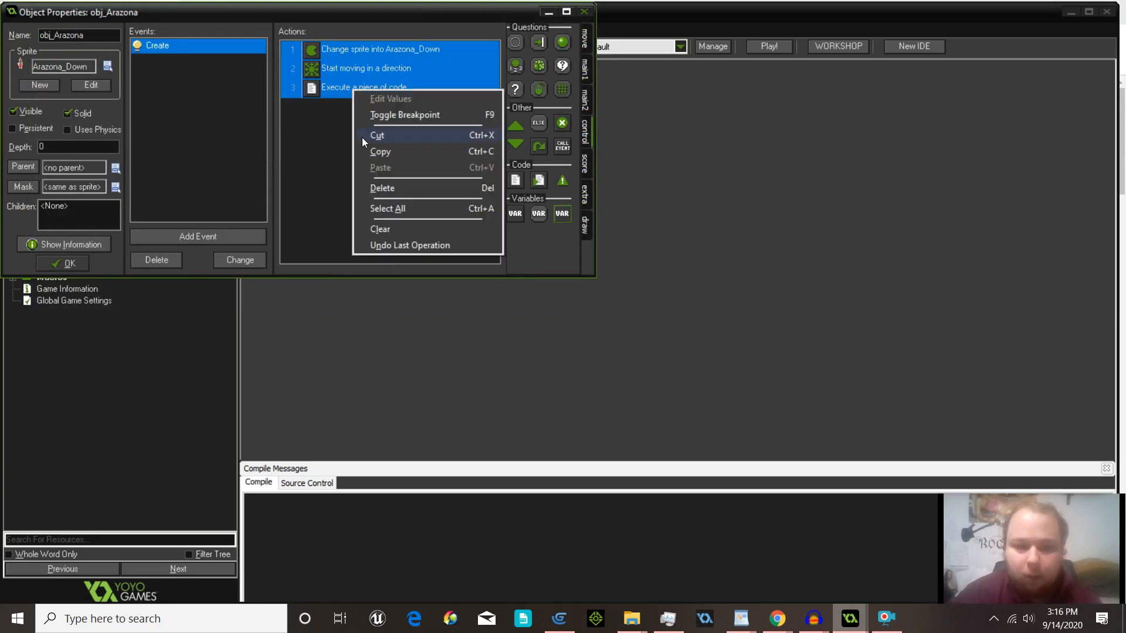
pyautogui.click(375, 155)
# Step: Add an Alarm 0 event to obj_Arazona and paste the three copied Create actions into it
pyautogui.click(249, 235)
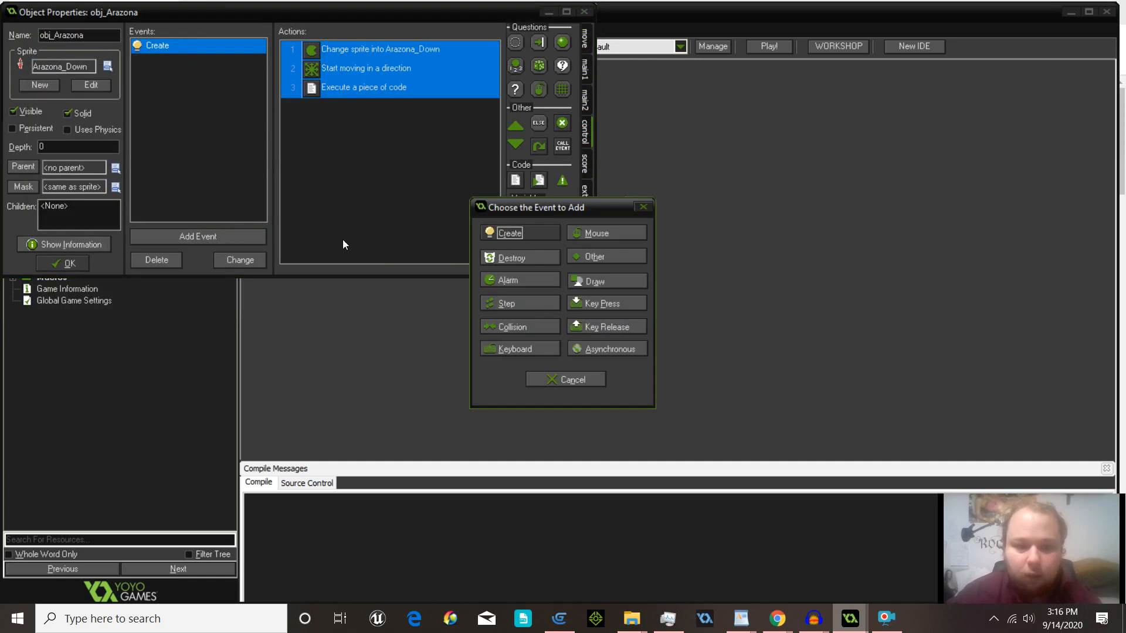
pyautogui.click(532, 288)
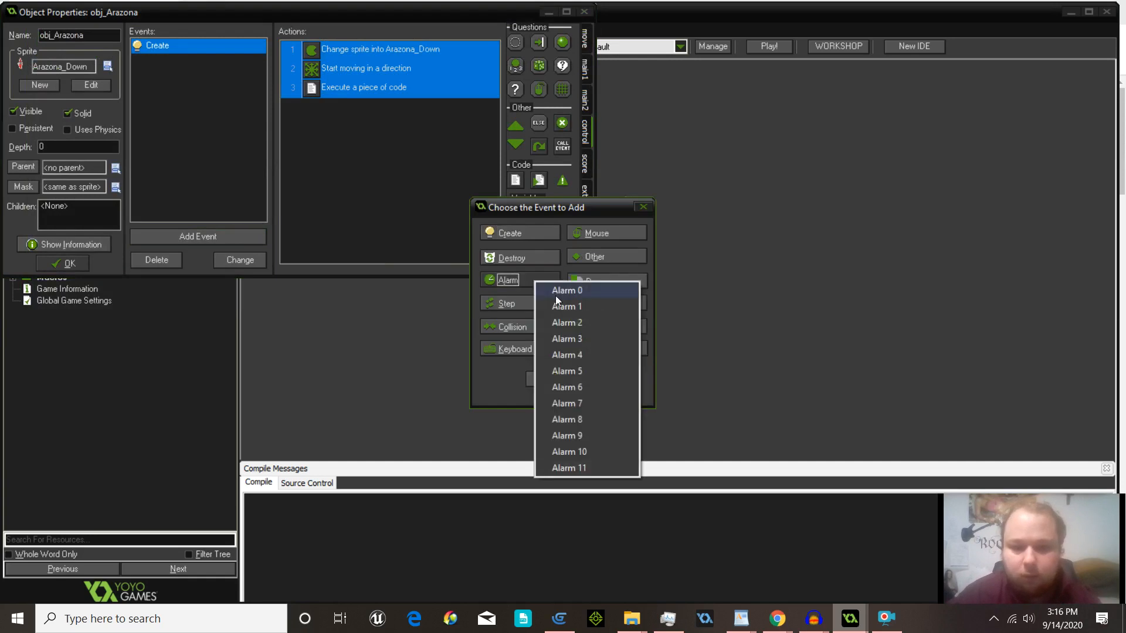
pyautogui.click(556, 296)
pyautogui.rightClick(395, 104)
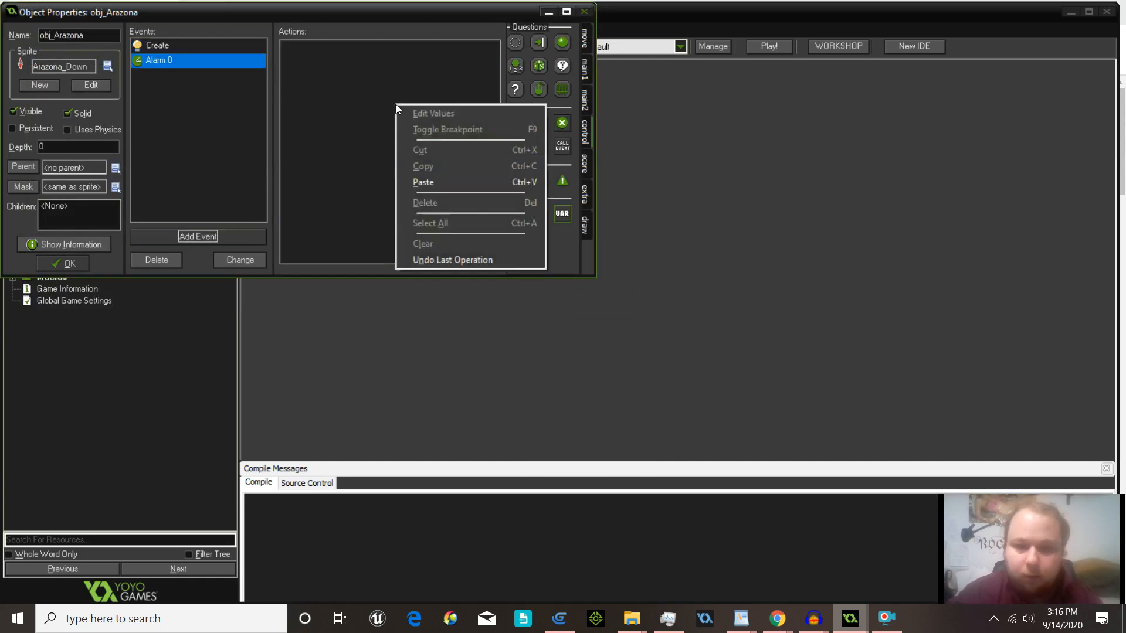
pyautogui.click(429, 179)
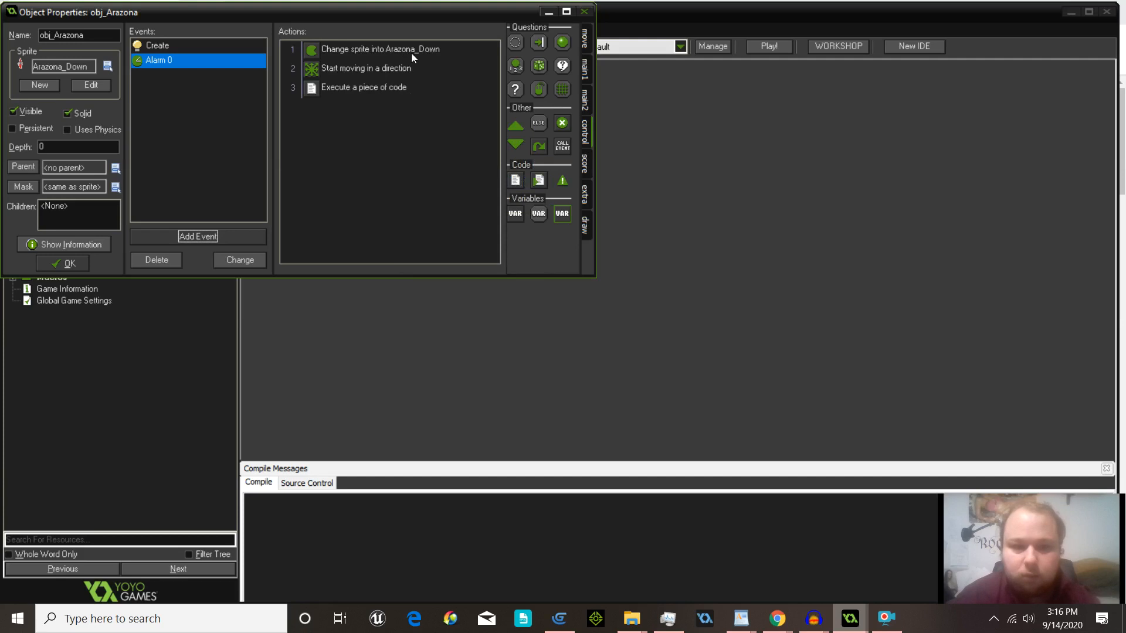
# Step: Check the Alarm 0 actions of Arazona_Fenix in the other project and set the Change Sprite action of obj_Arazona's Alarm 0 to spr_Arazona_Left
pyautogui.moveTo(847, 620)
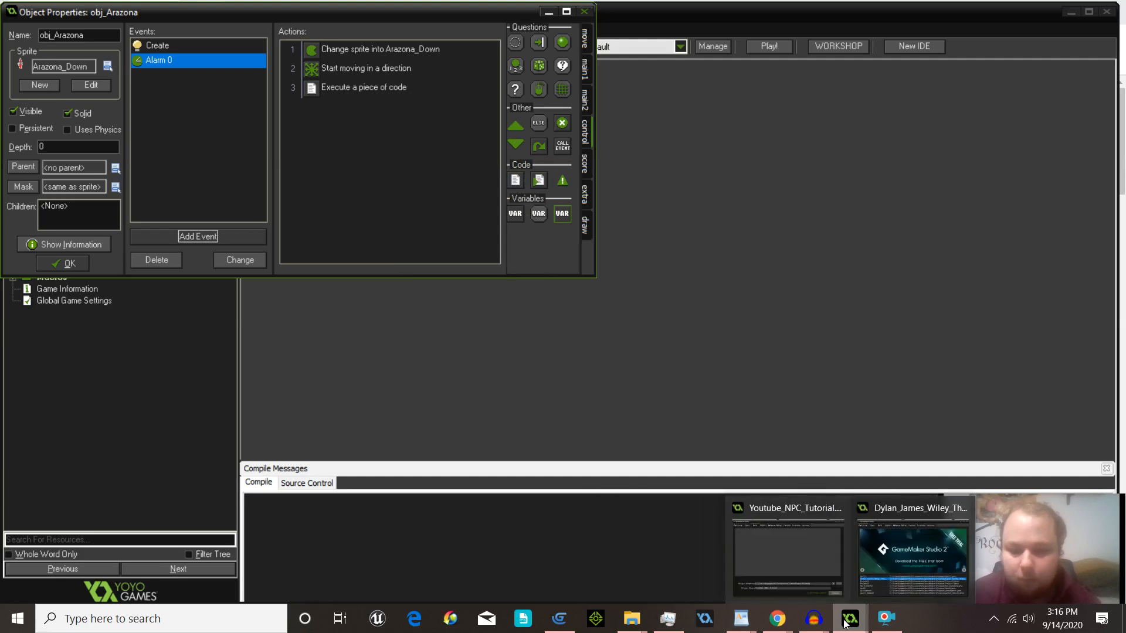
pyautogui.click(886, 561)
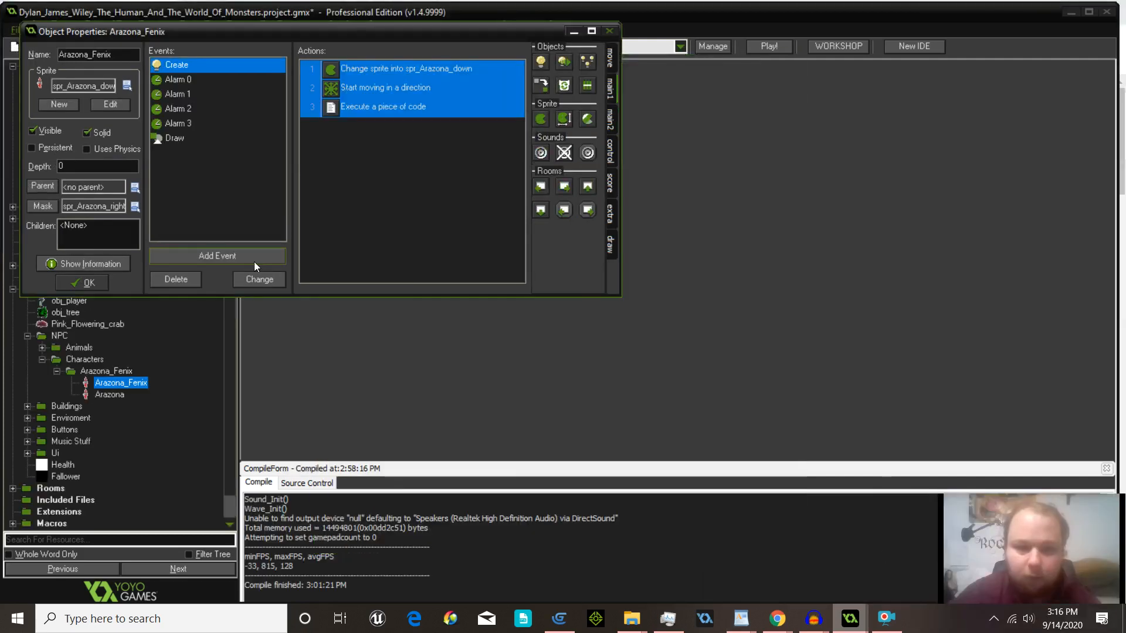
pyautogui.click(179, 79)
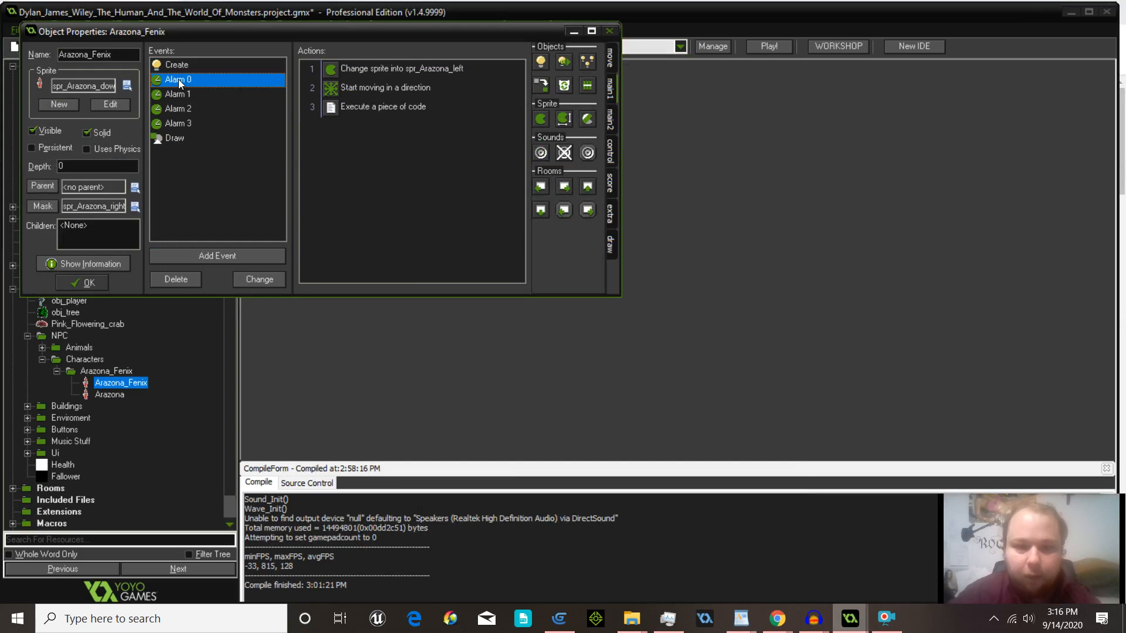
pyautogui.moveTo(852, 620)
pyautogui.click(790, 565)
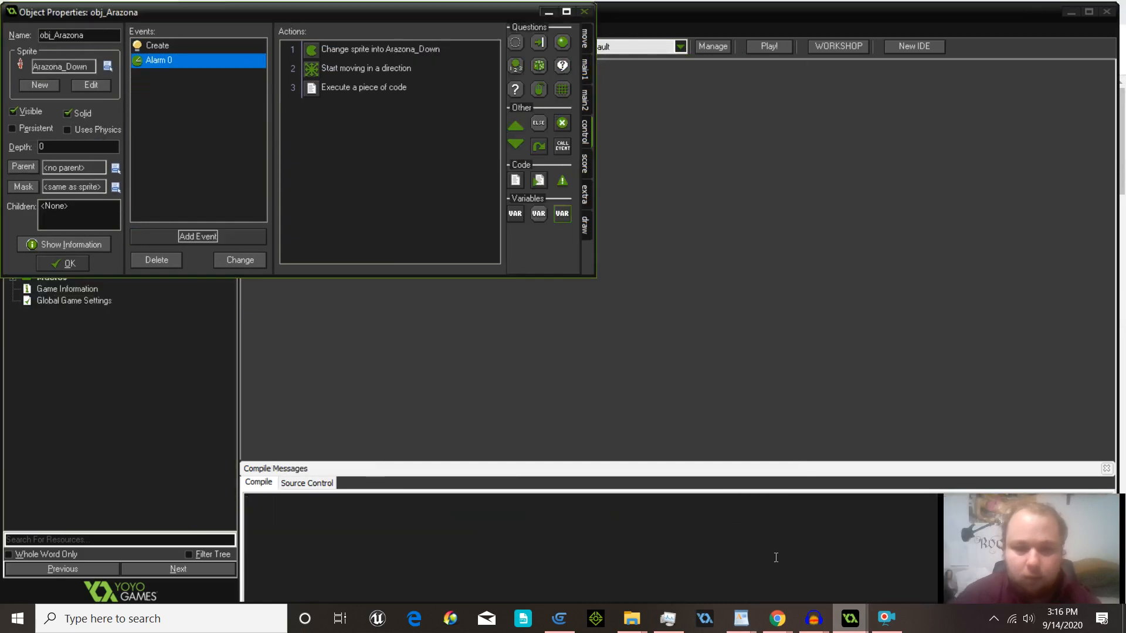
pyautogui.doubleClick(394, 47)
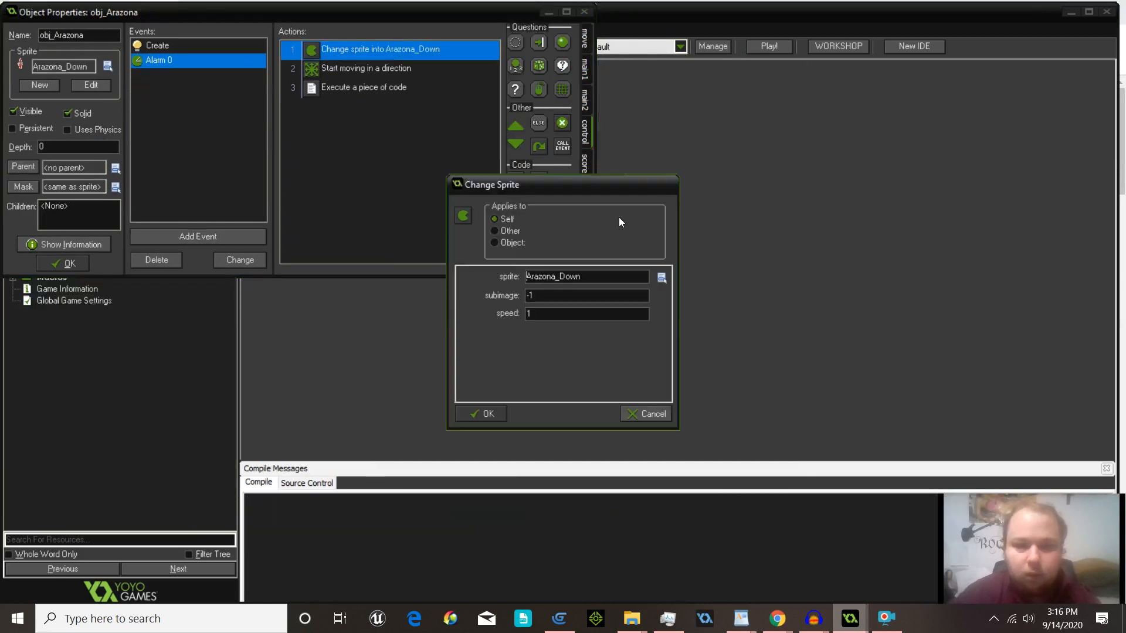
pyautogui.click(662, 280)
pyautogui.click(716, 341)
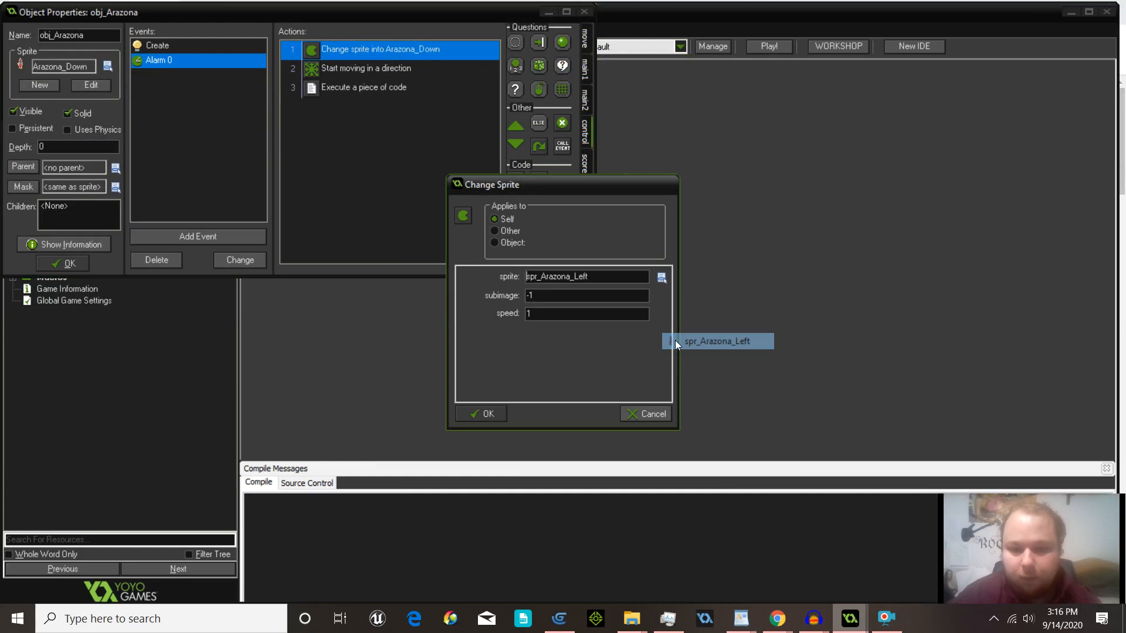
pyautogui.click(481, 413)
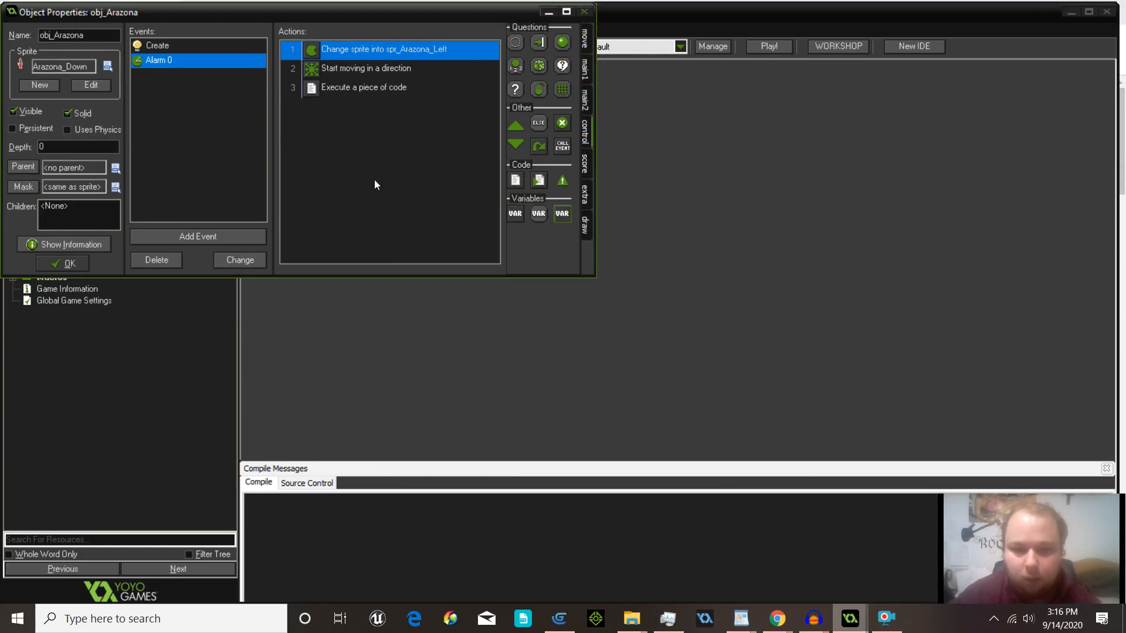
# Step: Set the Move Fixed direction of the Alarm 0 event to left
pyautogui.doubleClick(386, 70)
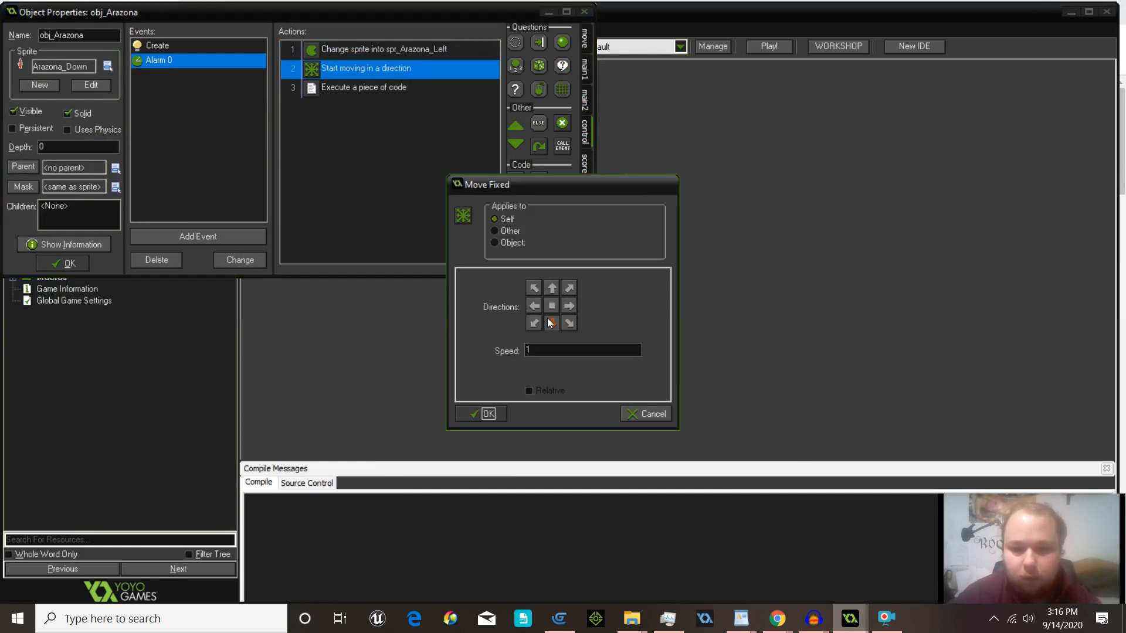
pyautogui.click(534, 306)
pyautogui.click(484, 417)
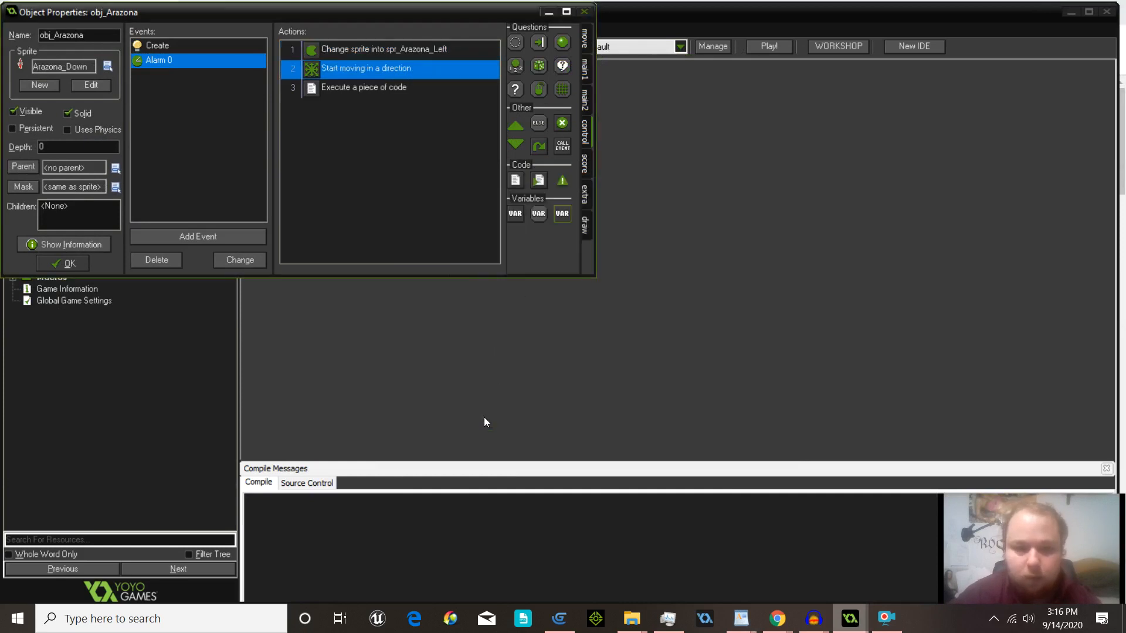
# Step: Change the first line of the Alarm 0 code to alarm[1]=60; and save the code action
pyautogui.click(316, 91)
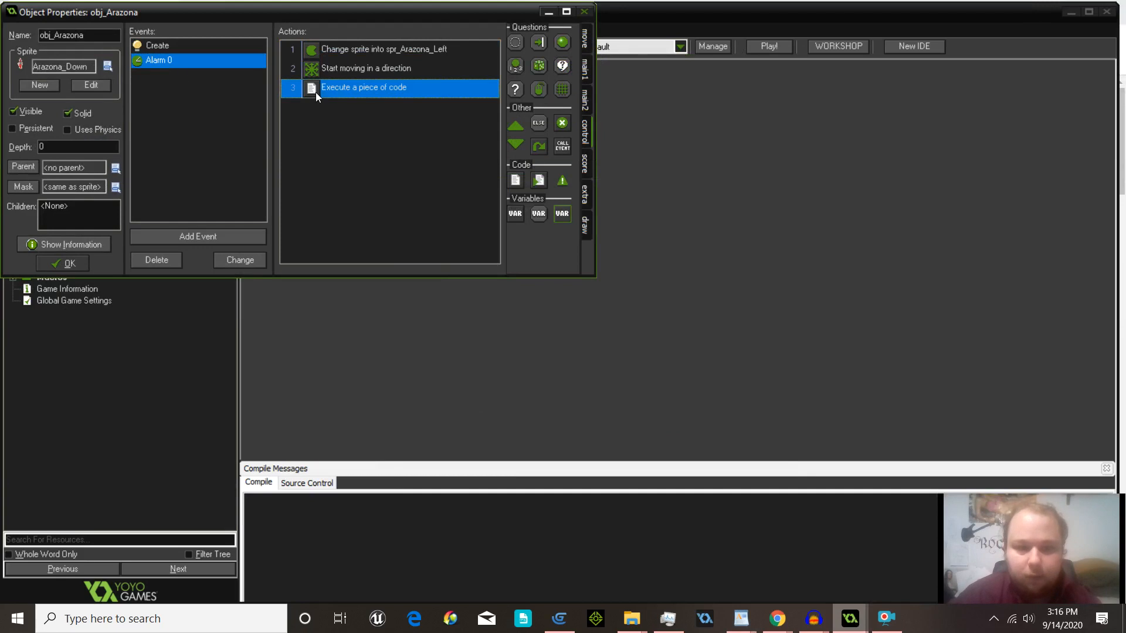
pyautogui.doubleClick(316, 93)
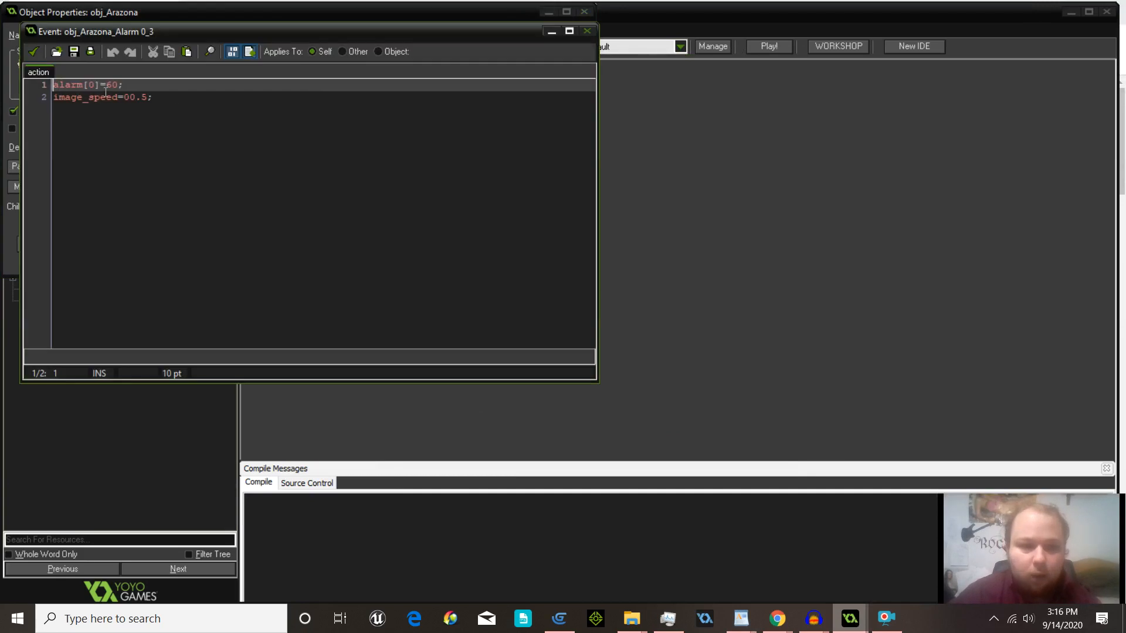
pyautogui.click(95, 87)
pyautogui.press('BackSpace')
pyautogui.write('1')
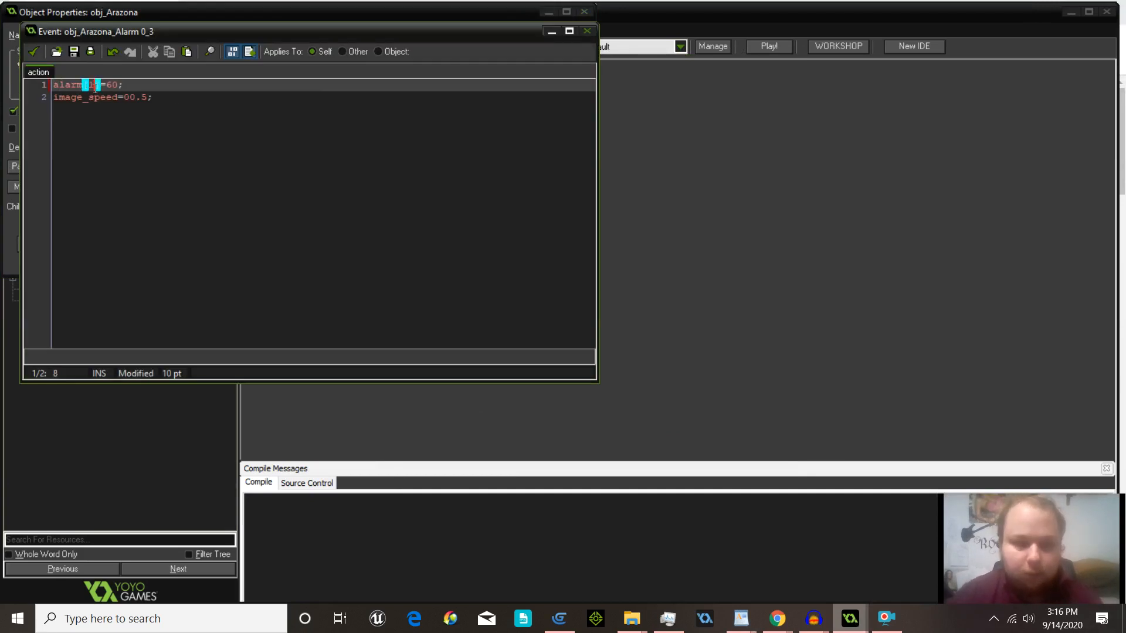
pyautogui.click(35, 52)
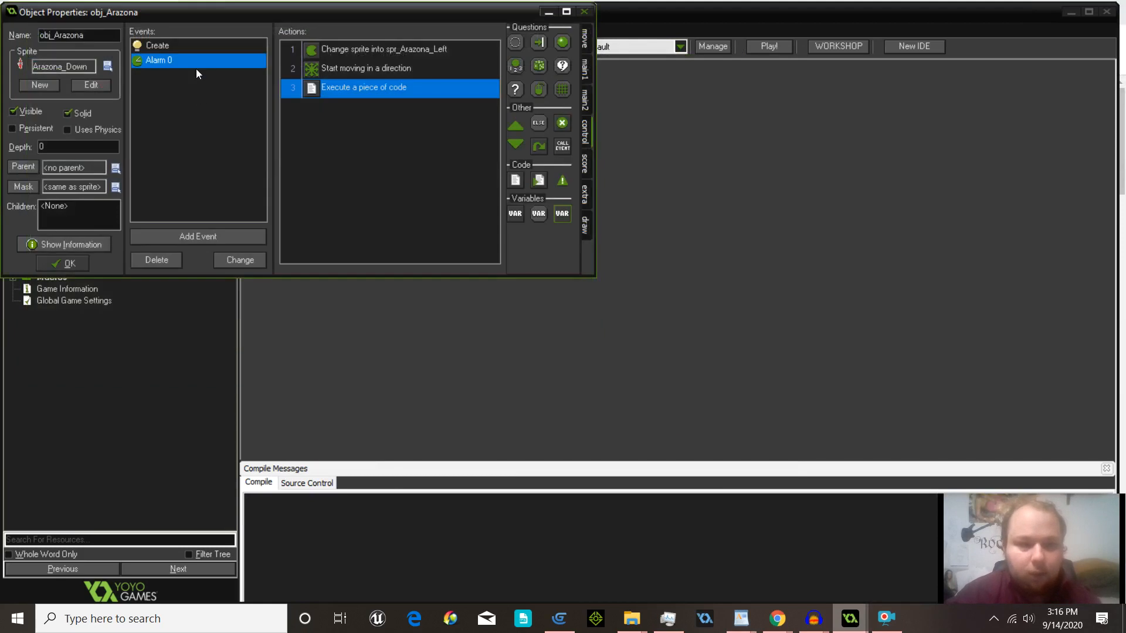
# Step: Duplicate the Alarm 0 event of obj_Arazona as Alarm 1
pyautogui.rightClick(192, 64)
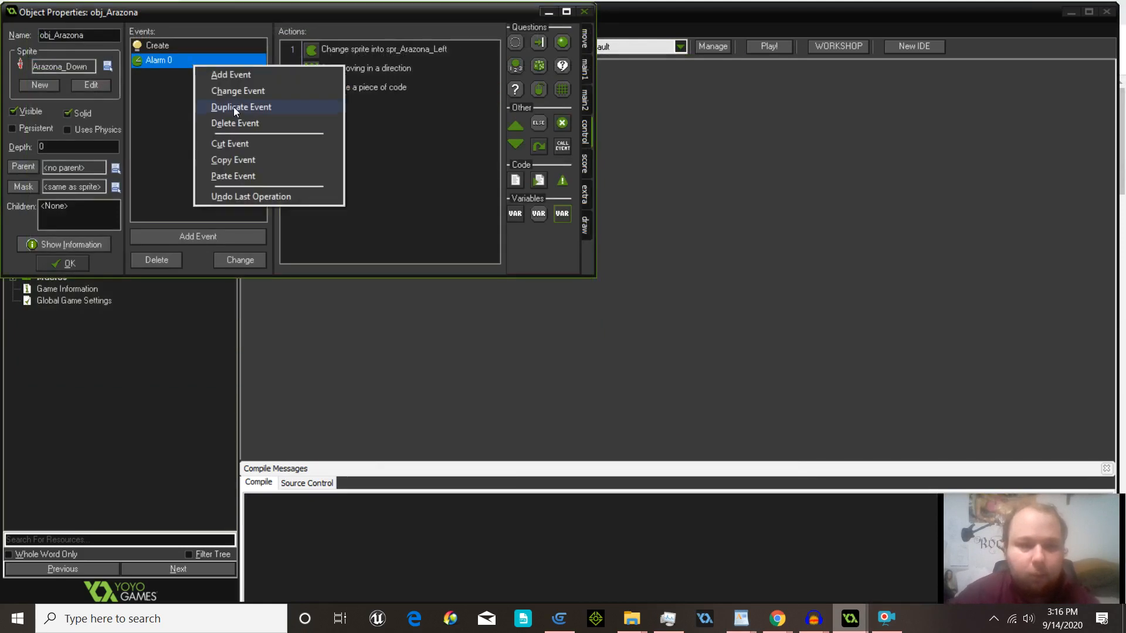
pyautogui.click(256, 107)
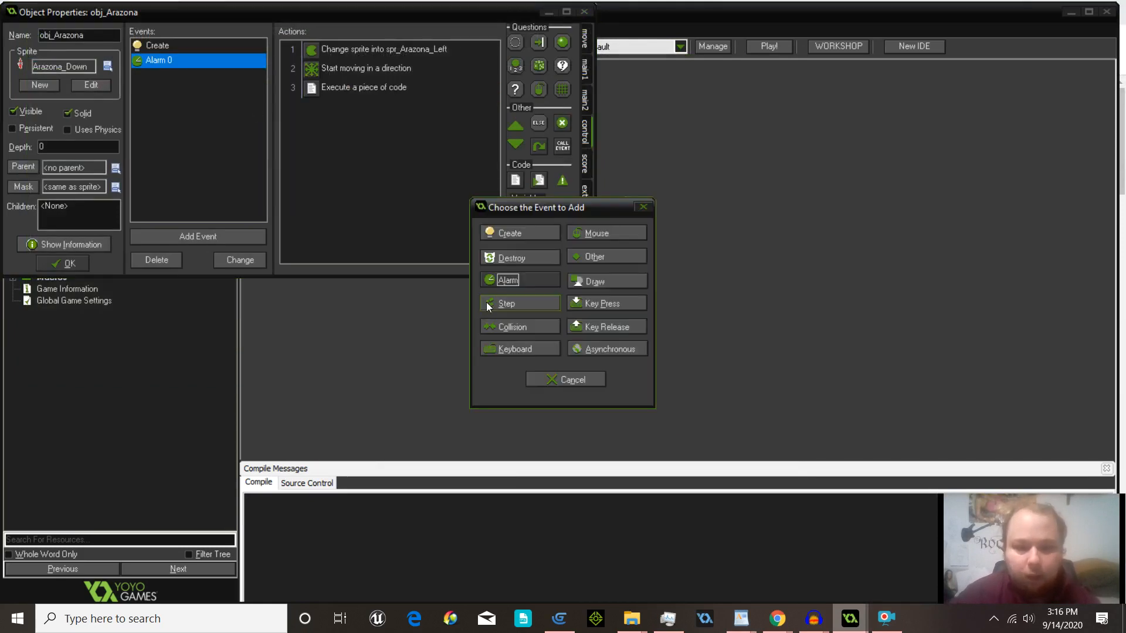
pyautogui.click(500, 280)
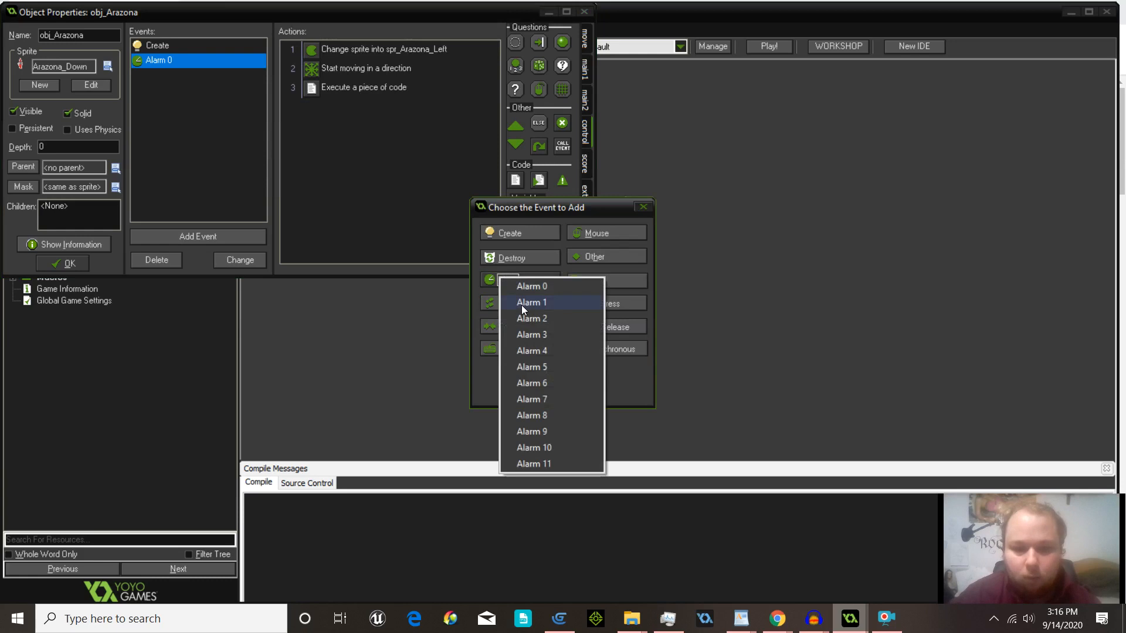
pyautogui.click(523, 303)
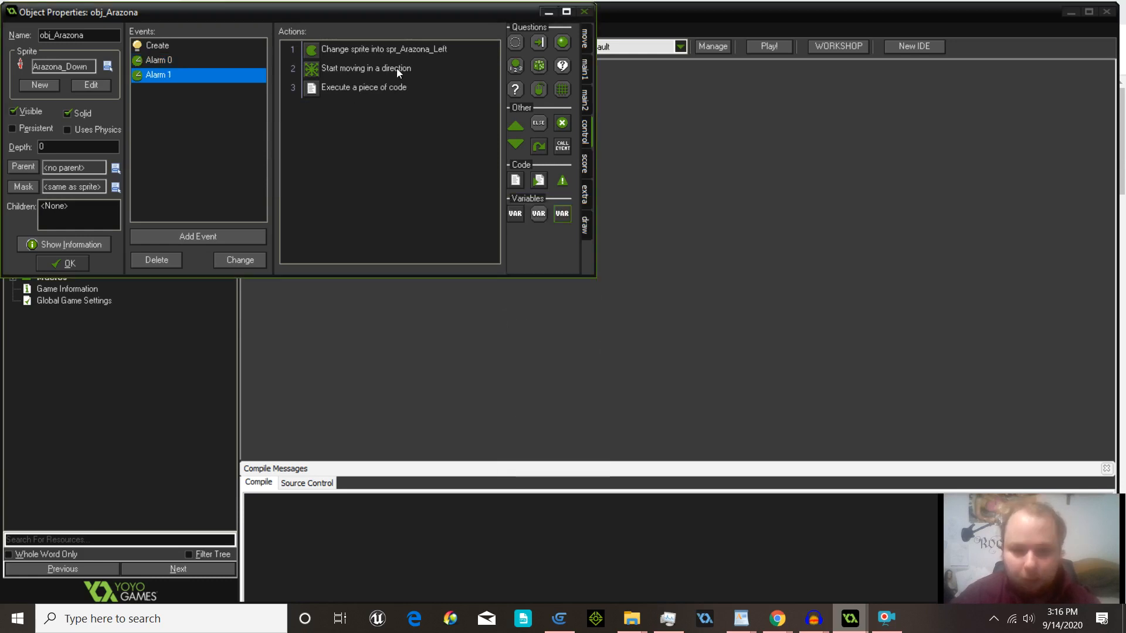
# Step: Set the Change Sprite action of Alarm 1 to spr_Arazona_Up and adjust its Move Fixed direction to match
pyautogui.doubleClick(423, 50)
pyautogui.click(661, 278)
pyautogui.click(713, 307)
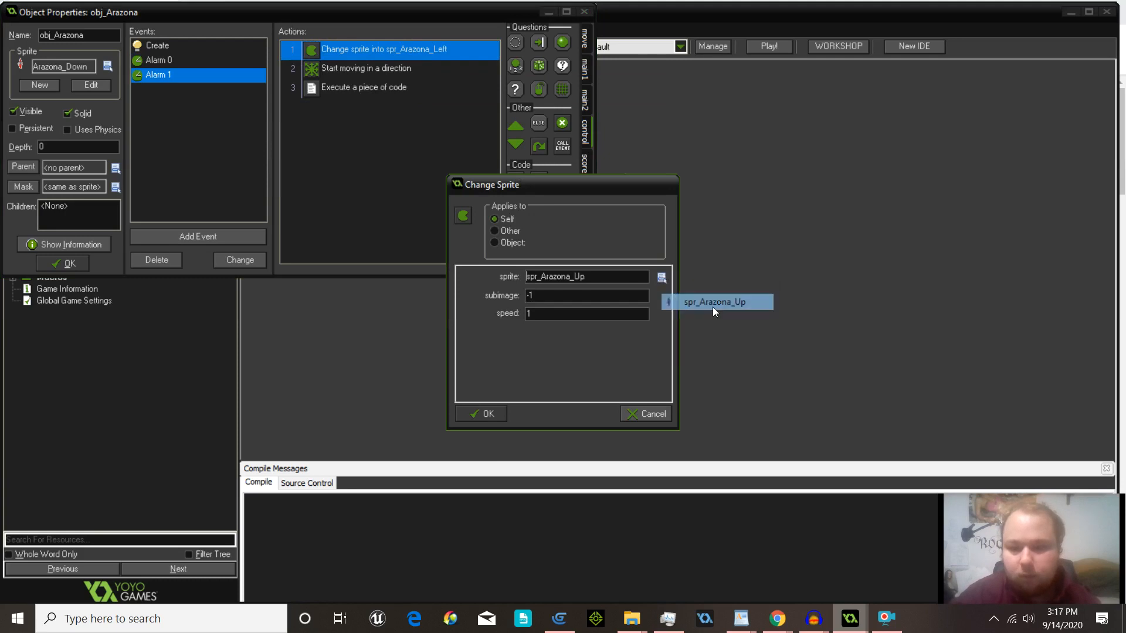
pyautogui.click(503, 413)
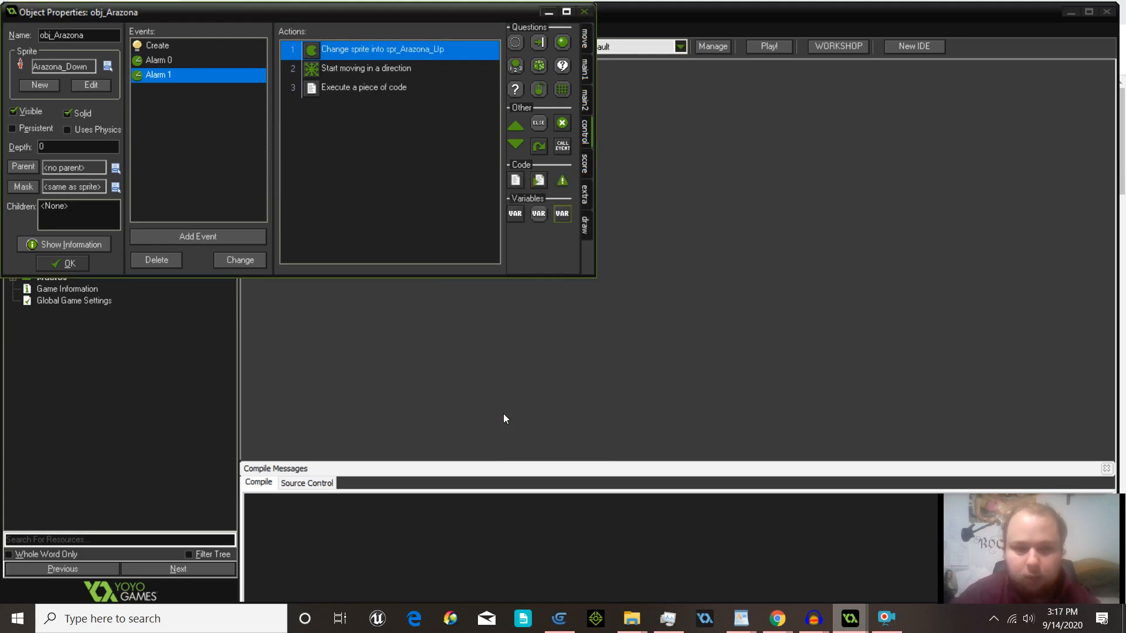
pyautogui.doubleClick(389, 68)
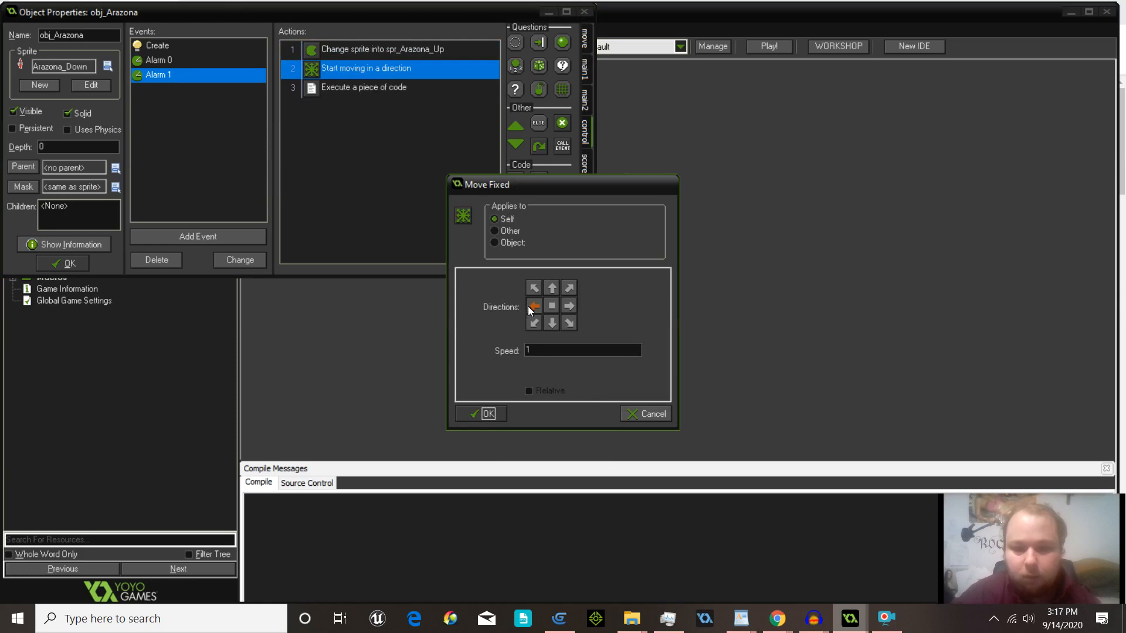
pyautogui.click(494, 414)
# Step: Change the first line of the Alarm 1 code to alarm[2]=60; and save the code action
pyautogui.click(328, 88)
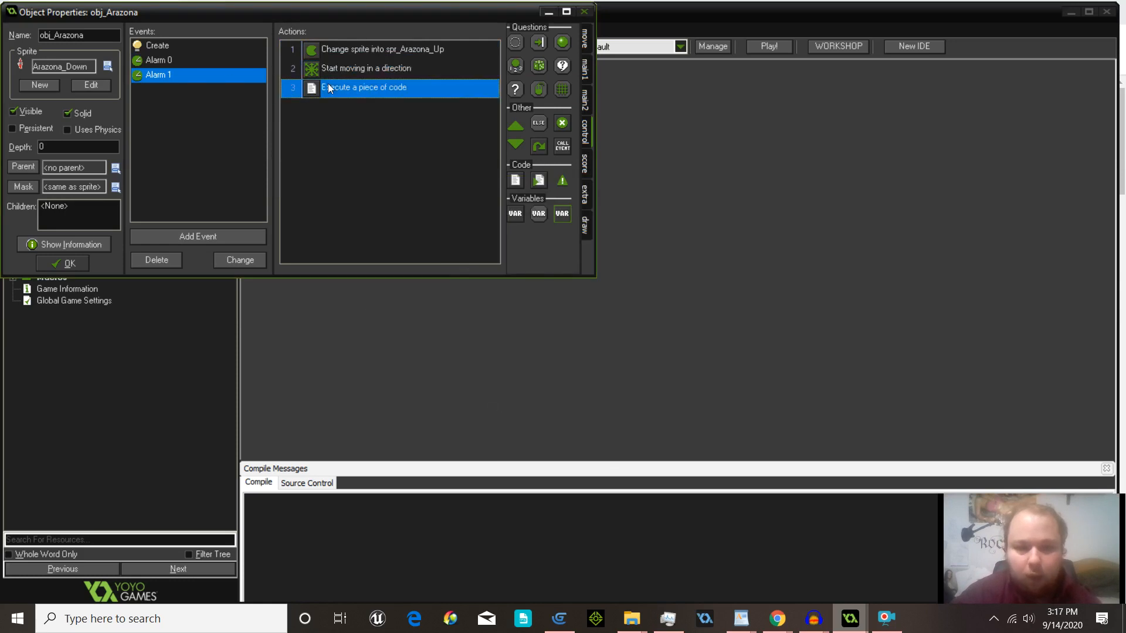
pyautogui.doubleClick(328, 86)
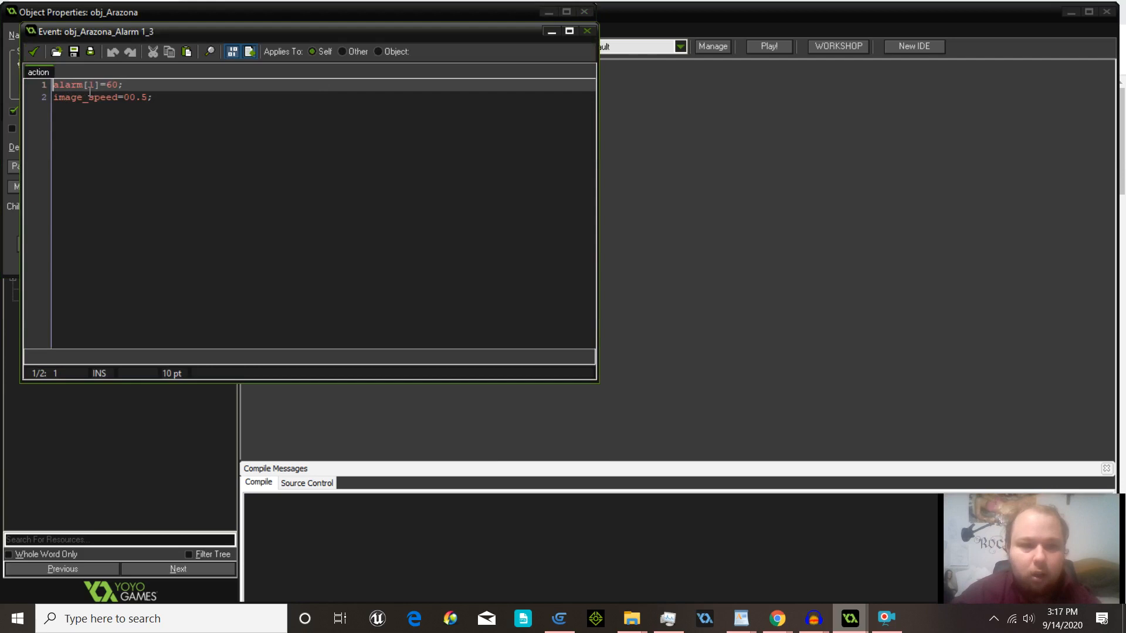
pyautogui.click(97, 88)
pyautogui.press('BackSpace')
pyautogui.write('2')
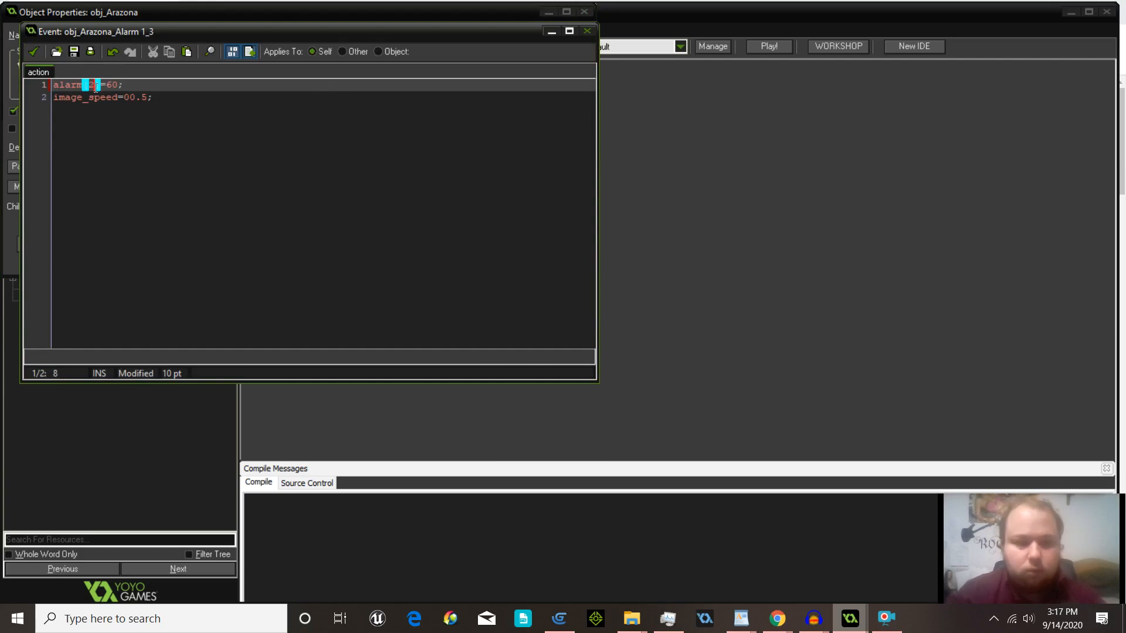
pyautogui.click(34, 51)
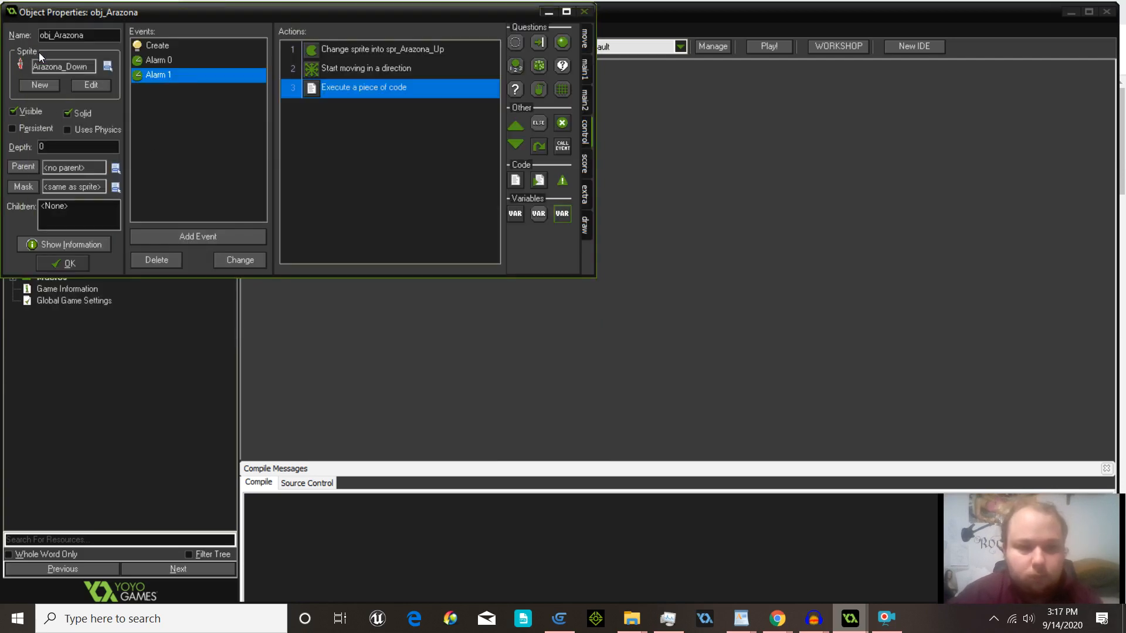
# Step: Duplicate the Alarm 1 event of obj_Arazona as Alarm 2
pyautogui.rightClick(190, 79)
pyautogui.click(227, 121)
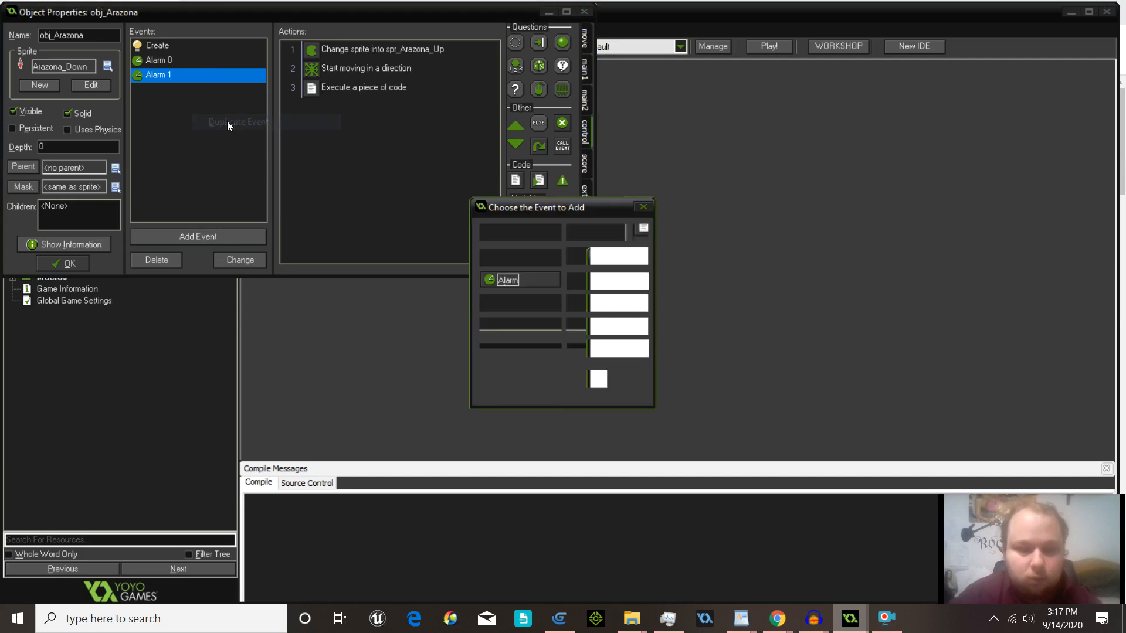
pyautogui.click(541, 280)
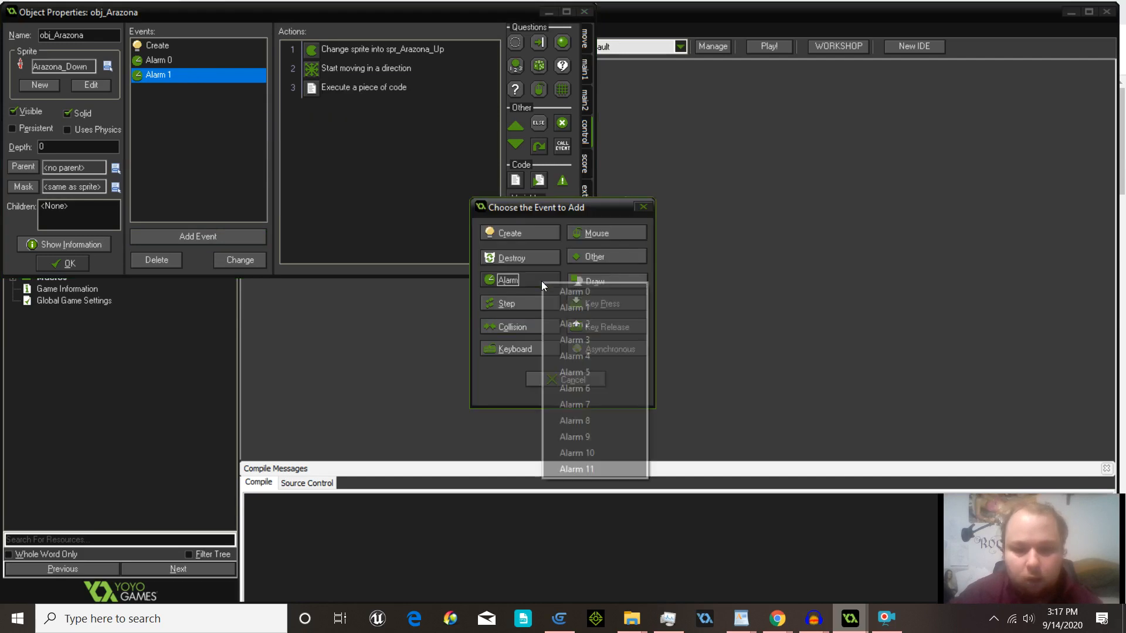
pyautogui.click(568, 323)
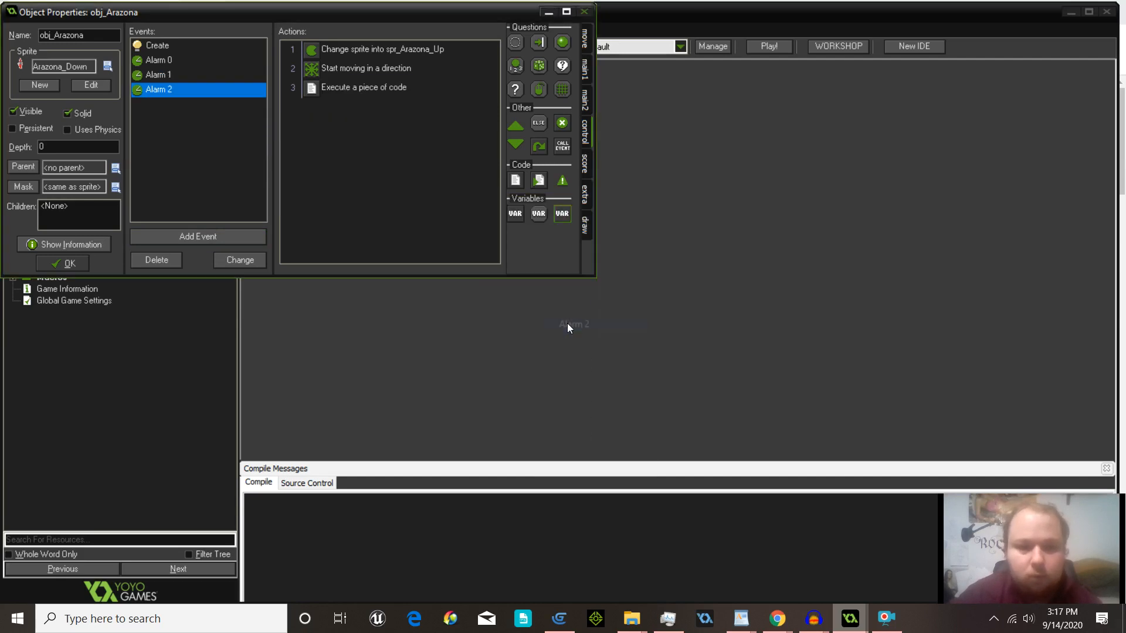
# Step: Set the Change Sprite action of Alarm 2 to spr_Arazona_Right and adjust its Move Fixed direction to match
pyautogui.doubleClick(384, 48)
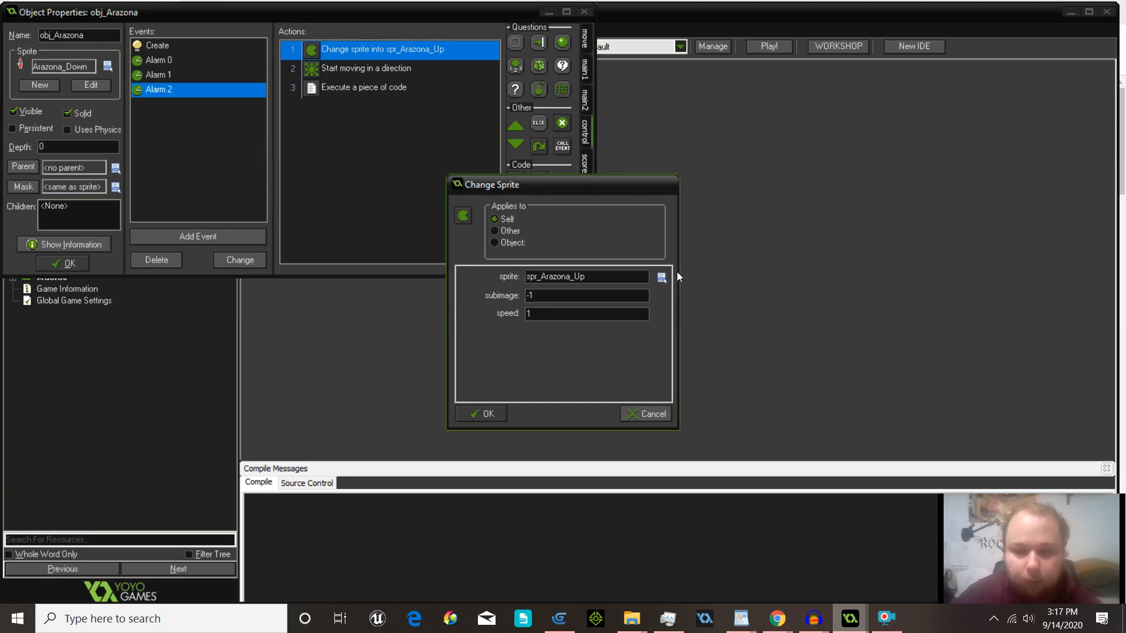
pyautogui.click(669, 279)
pyautogui.click(713, 320)
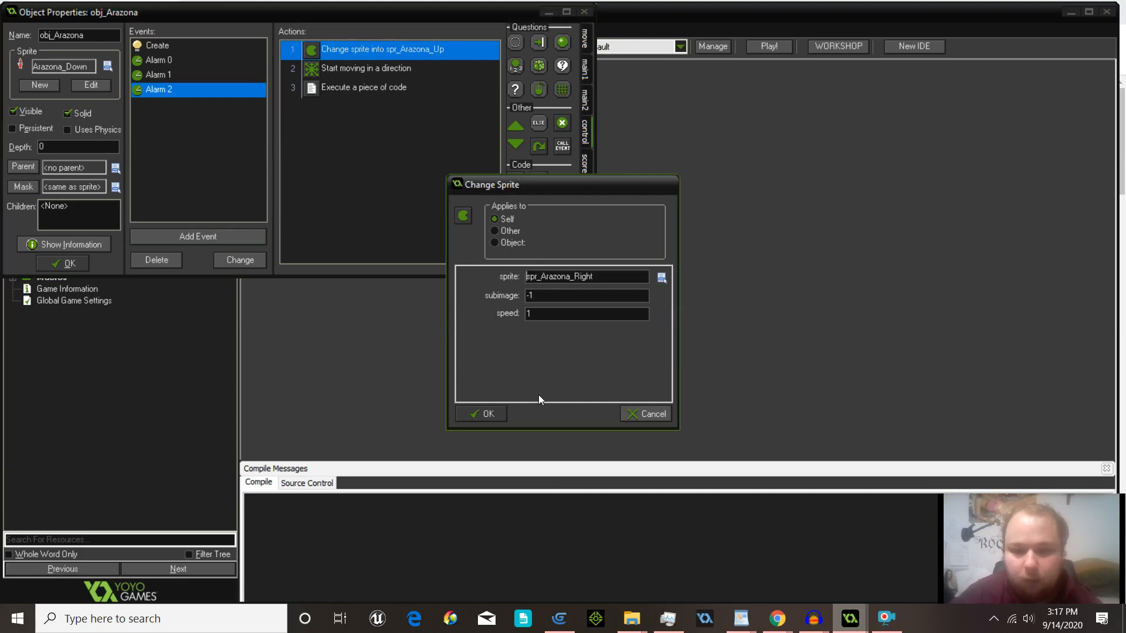
pyautogui.click(488, 414)
pyautogui.doubleClick(372, 71)
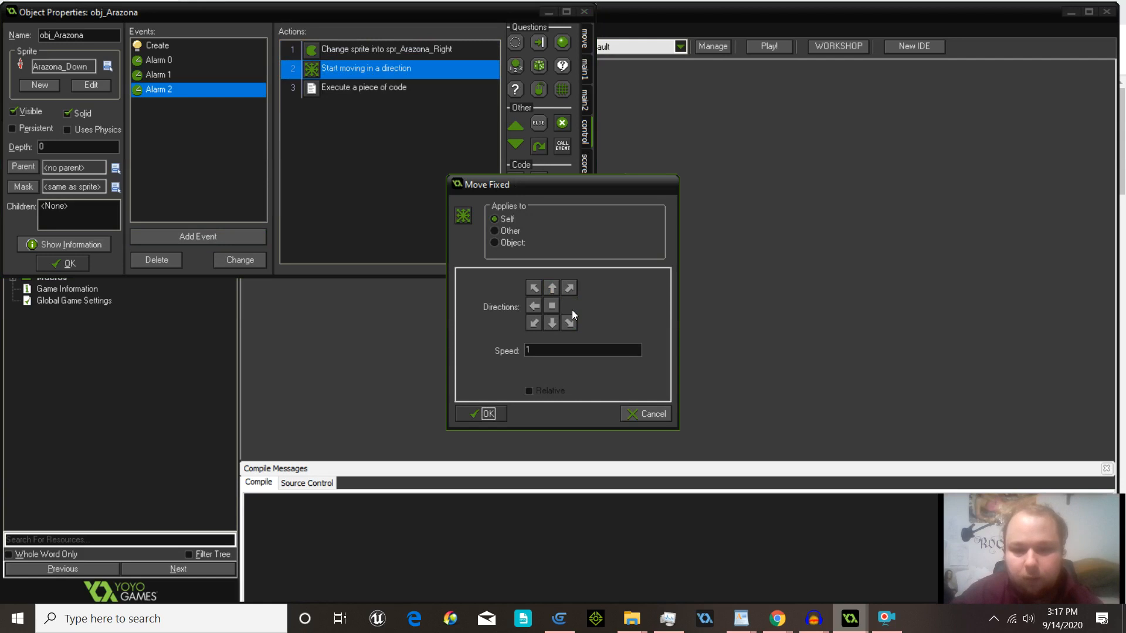
pyautogui.click(493, 414)
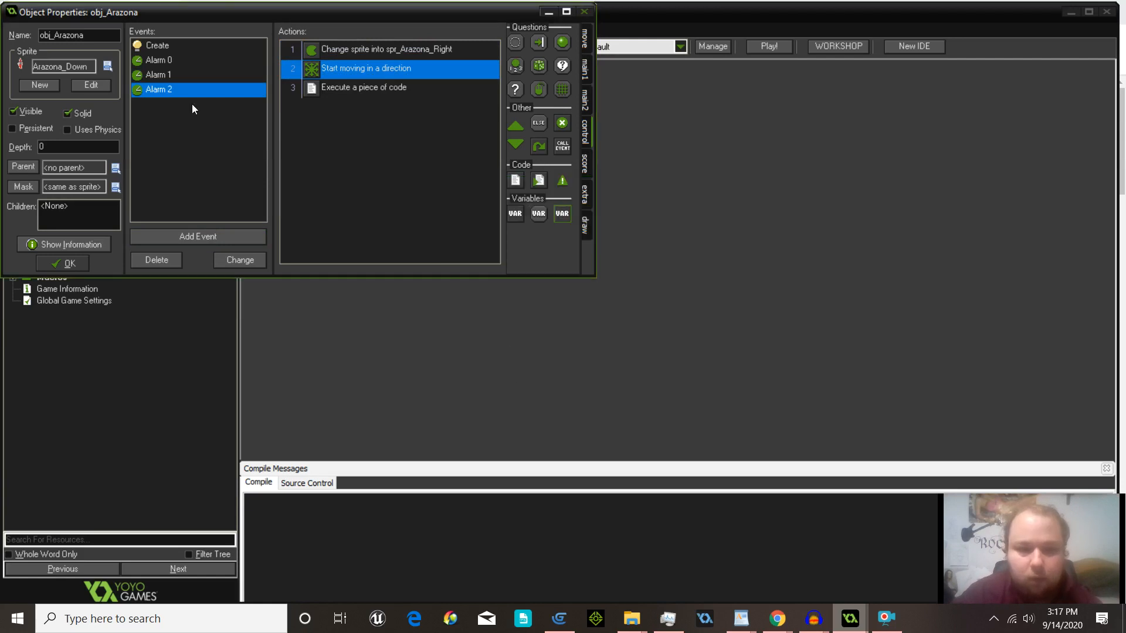
# Step: Change the first line of the Alarm 2 code to alarm[3]=60; and save the code action
pyautogui.click(322, 95)
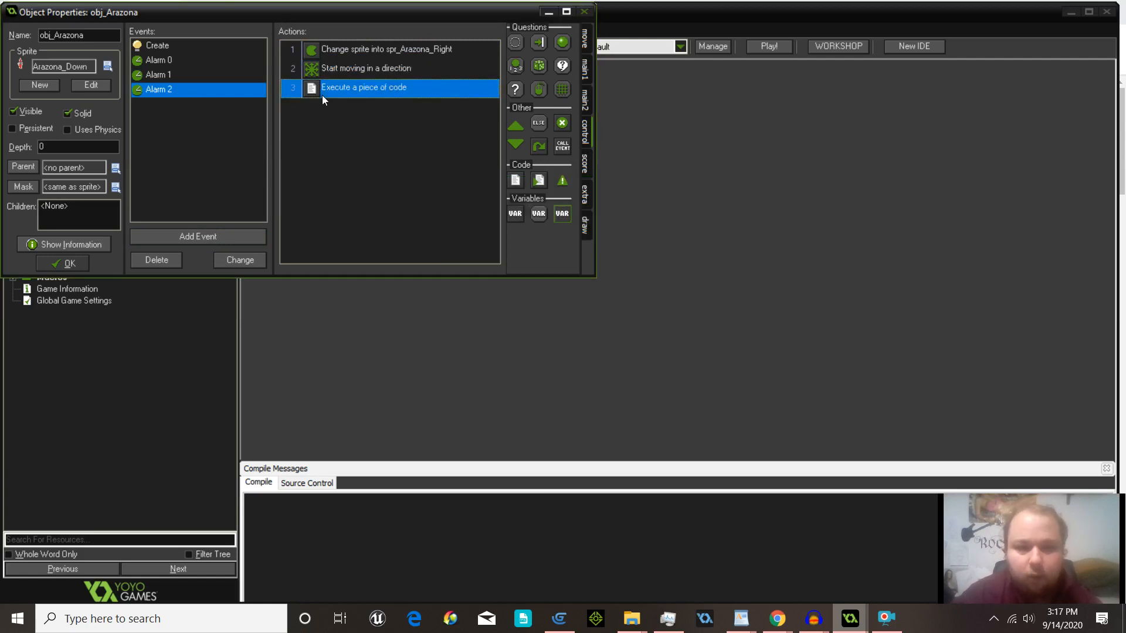
pyautogui.doubleClick(322, 95)
pyautogui.click(98, 84)
pyautogui.press('BackSpace')
pyautogui.write('3')
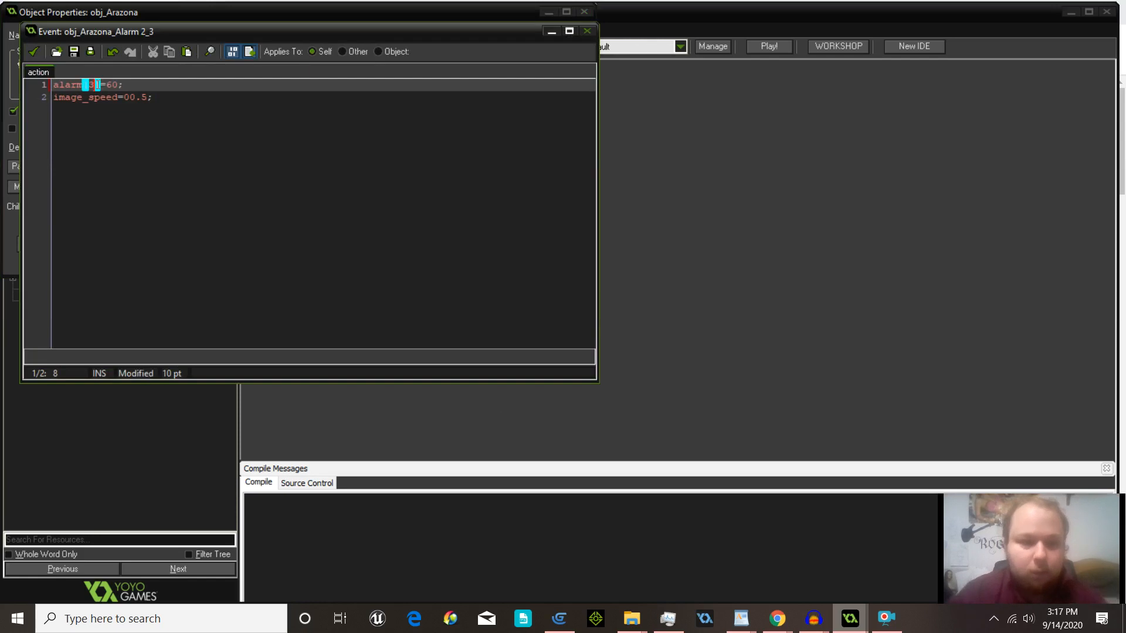
pyautogui.click(36, 52)
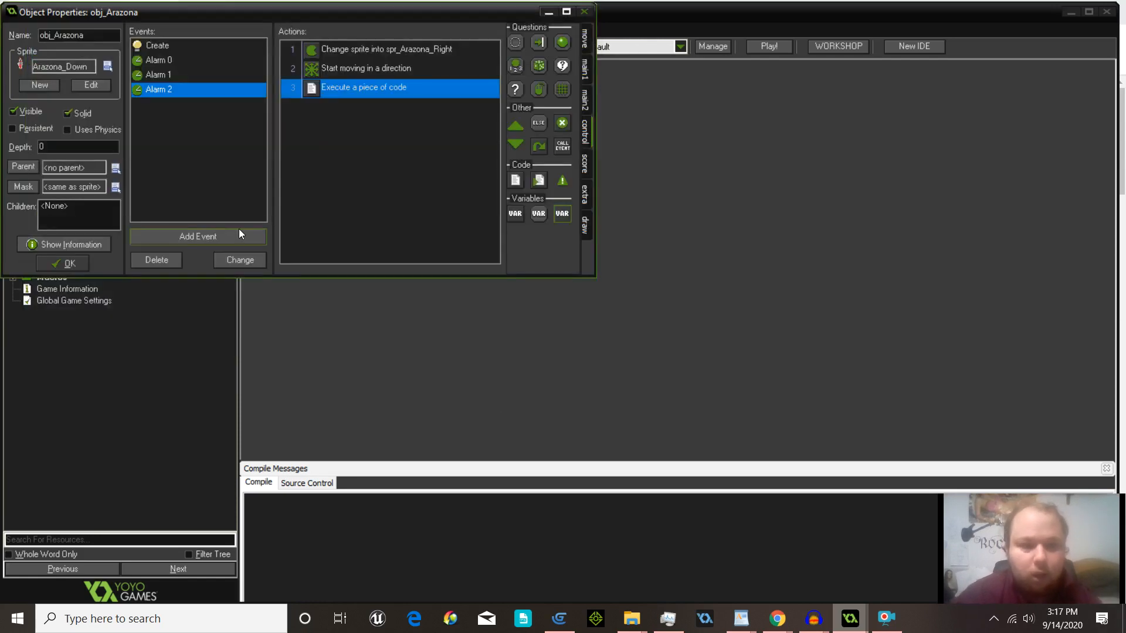
# Step: Duplicate the Alarm 2 event of obj_Arazona as Alarm 3
pyautogui.rightClick(227, 91)
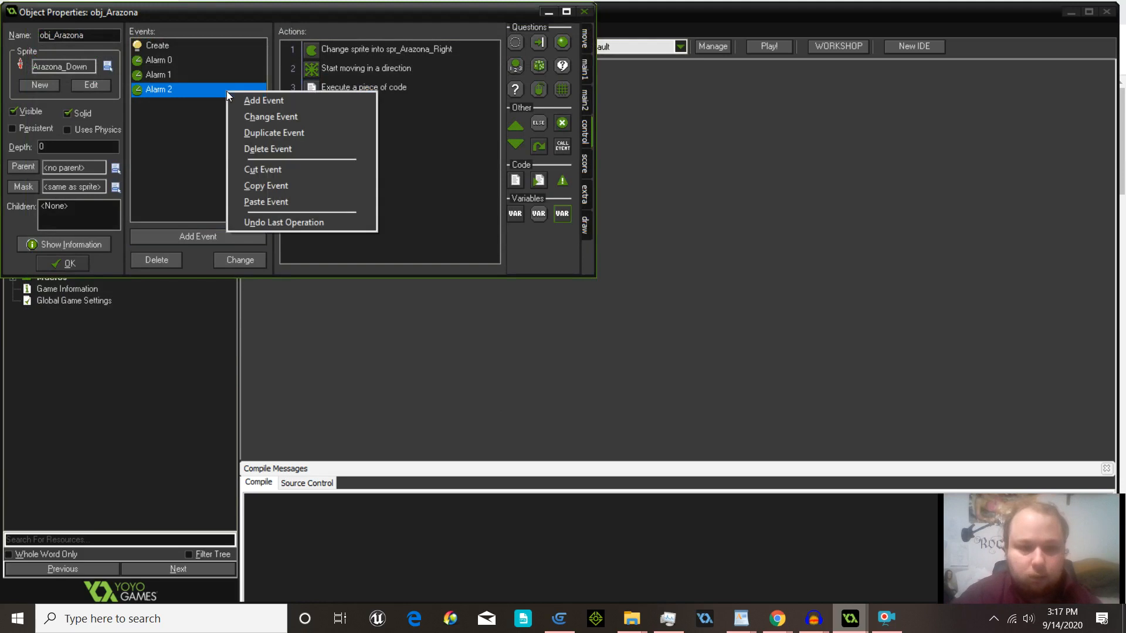
pyautogui.click(272, 138)
pyautogui.click(498, 279)
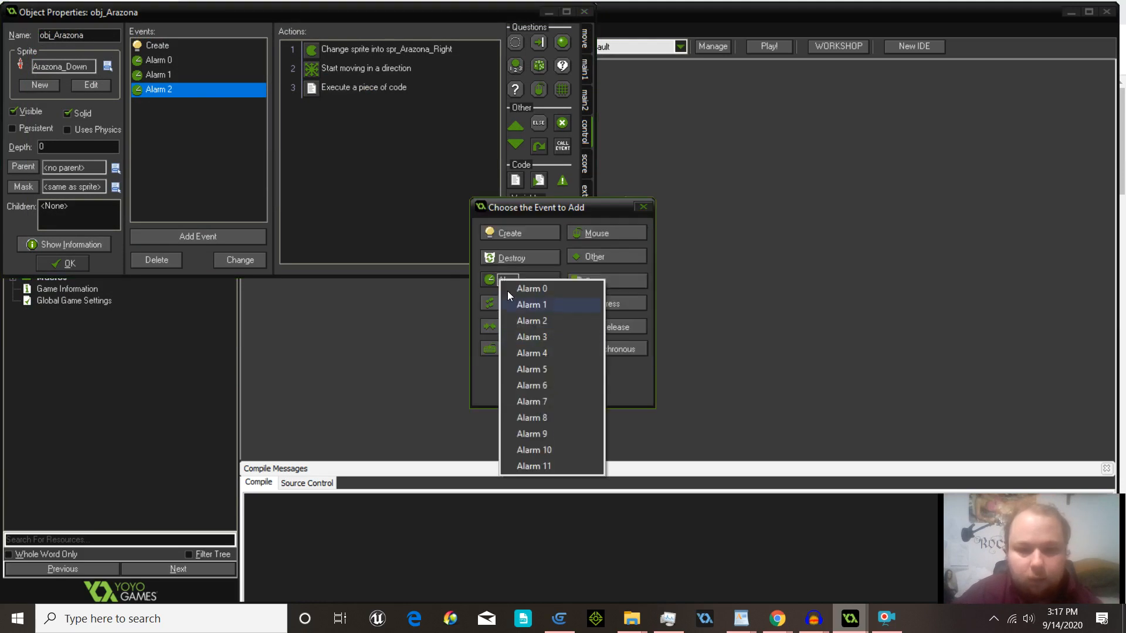
pyautogui.click(543, 339)
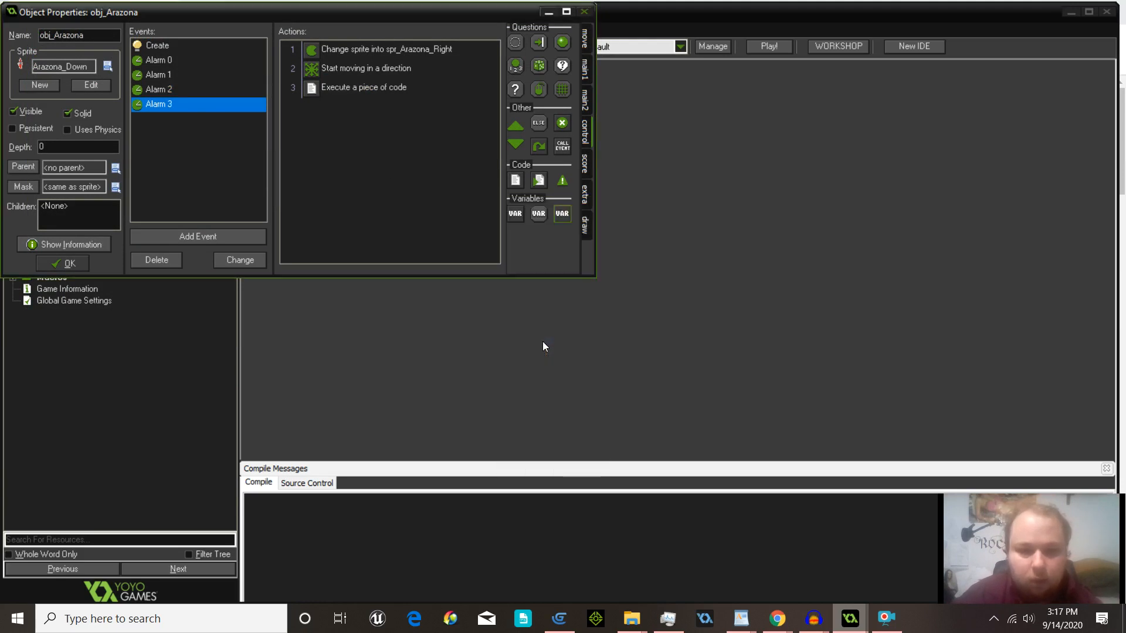
# Step: Set the Change Sprite action of Alarm 3 to Arazona_Down and its Move Fixed direction to down
pyautogui.doubleClick(397, 44)
pyautogui.click(667, 279)
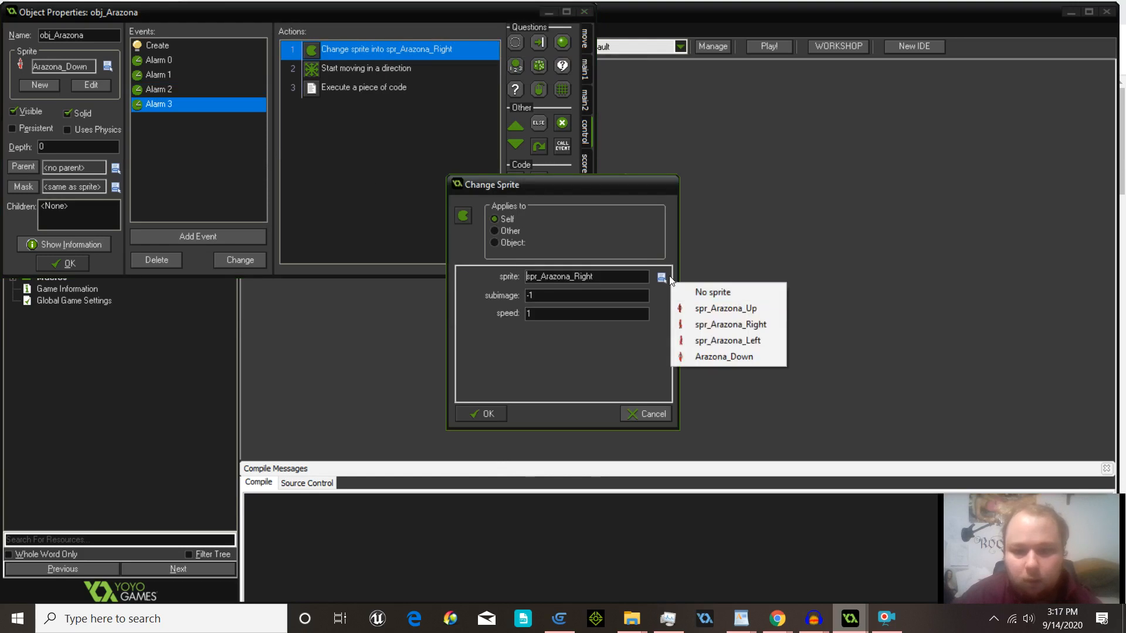
pyautogui.click(718, 356)
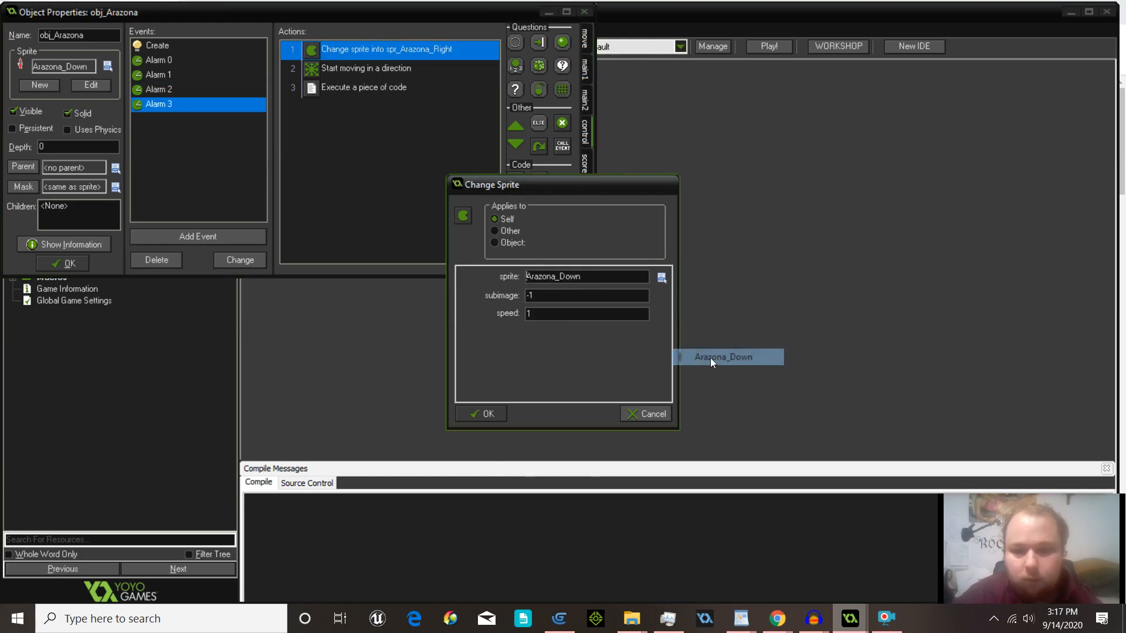
pyautogui.click(463, 414)
pyautogui.doubleClick(378, 67)
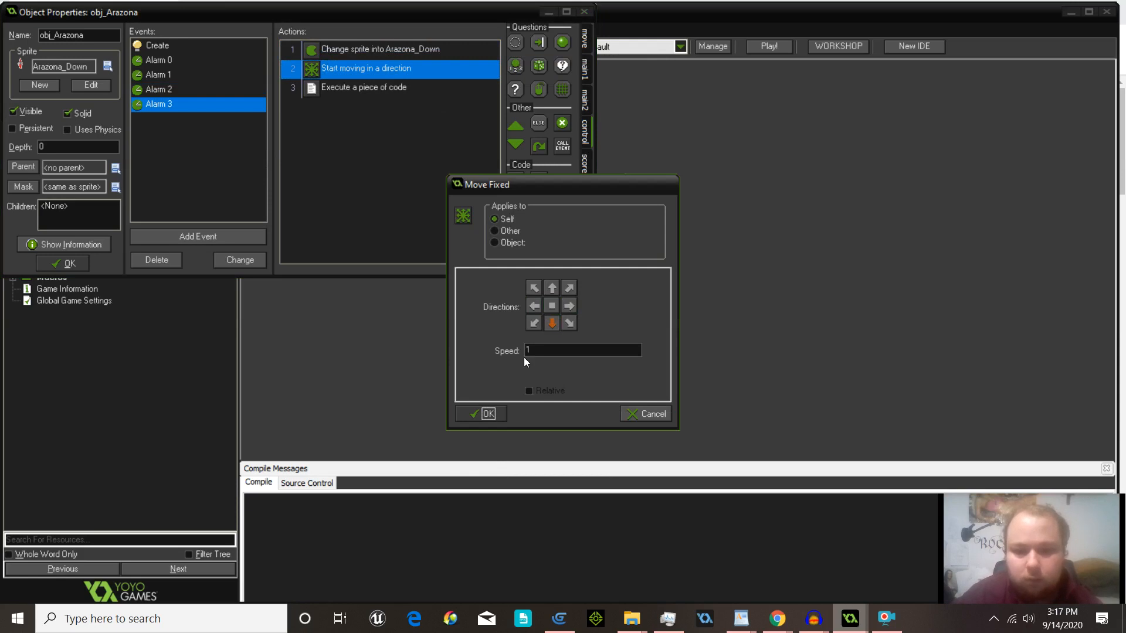
pyautogui.click(489, 414)
# Step: Change the first line of the Alarm 3 code to alarm[0]=60; and save the code action
pyautogui.doubleClick(347, 88)
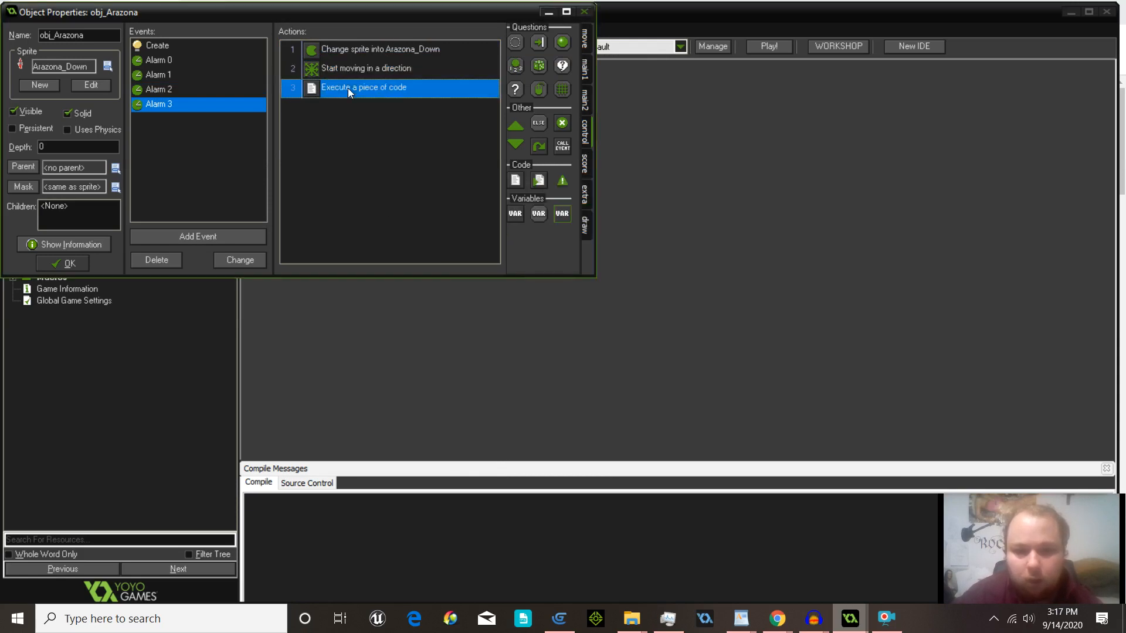
pyautogui.doubleClick(92, 85)
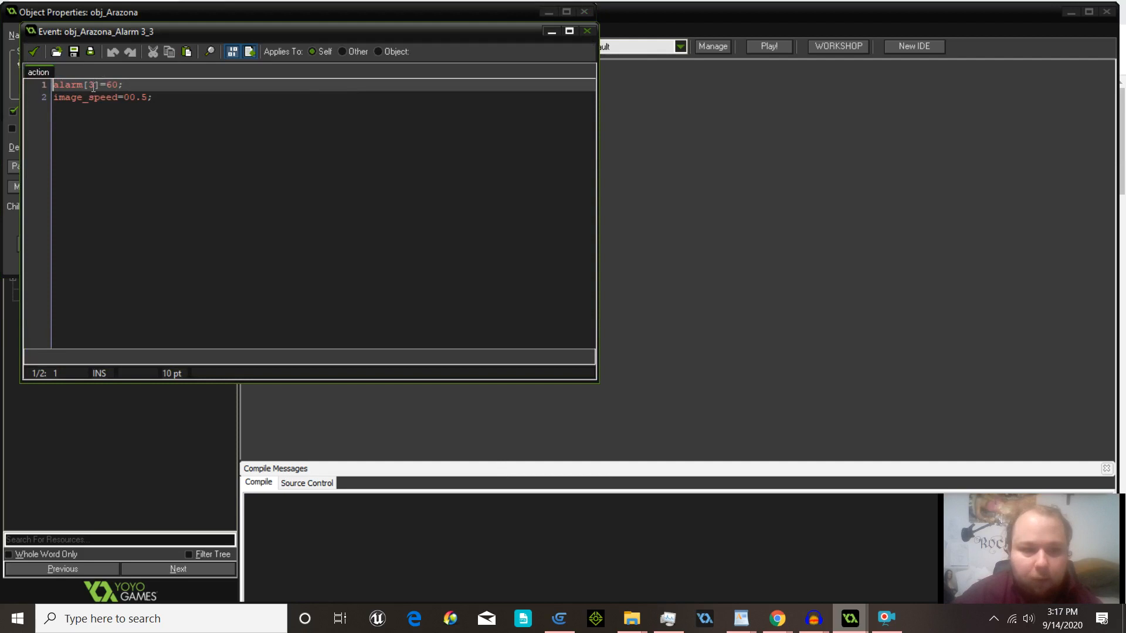
pyautogui.write('0')
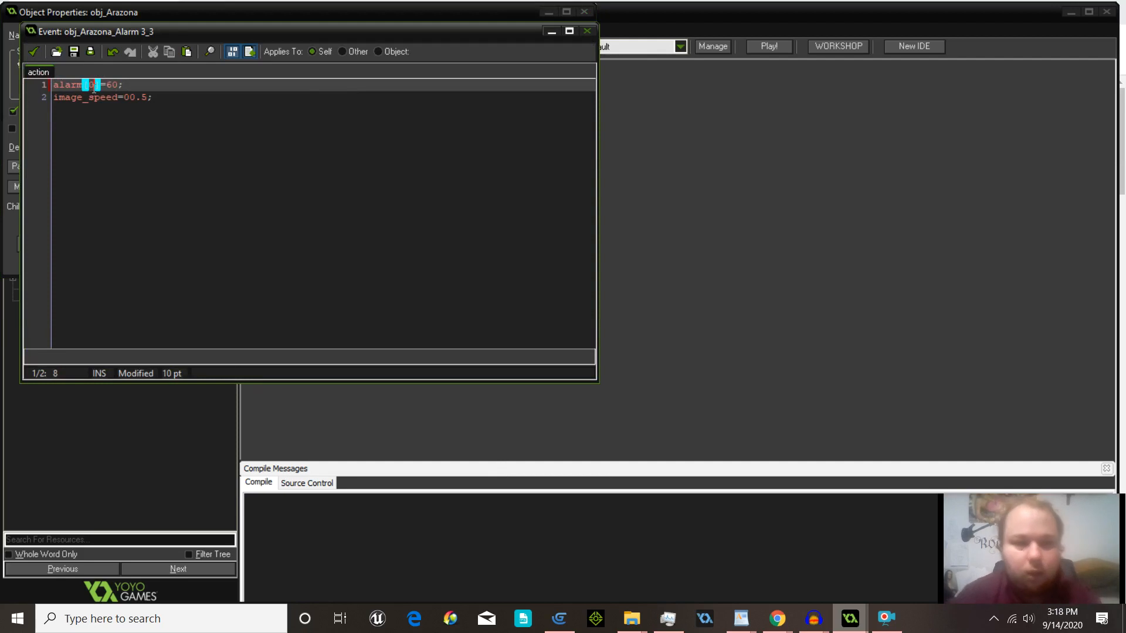
pyautogui.click(34, 51)
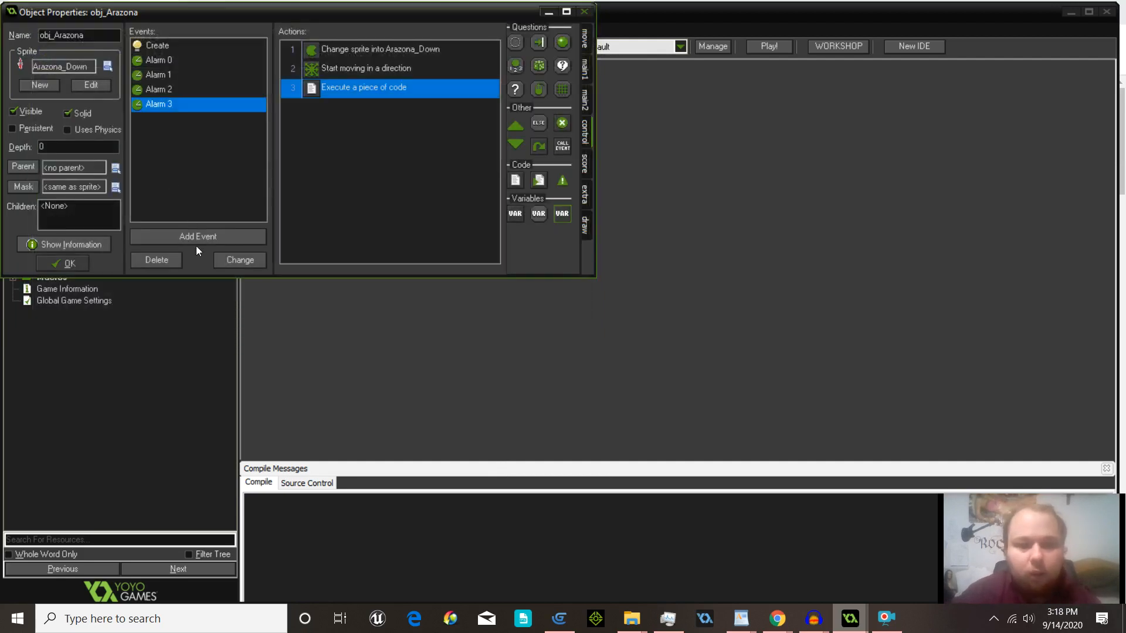
# Step: Switch to the other open project and export the Draw event code of Arazona_Fenix to a Downloads text file named stopper
pyautogui.click(850, 619)
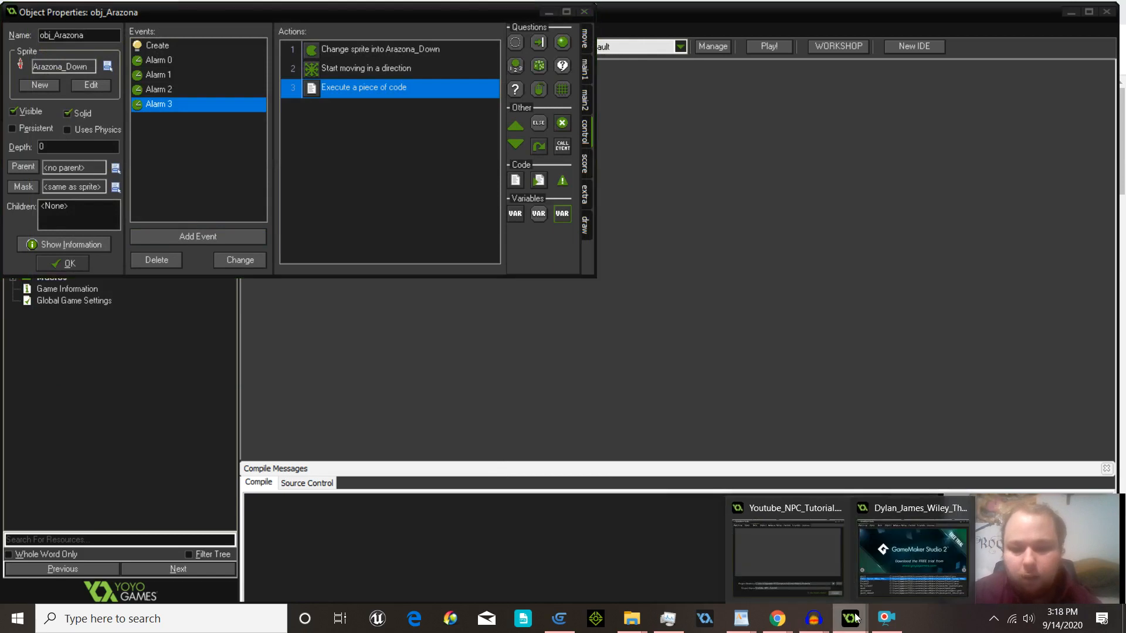
pyautogui.click(898, 557)
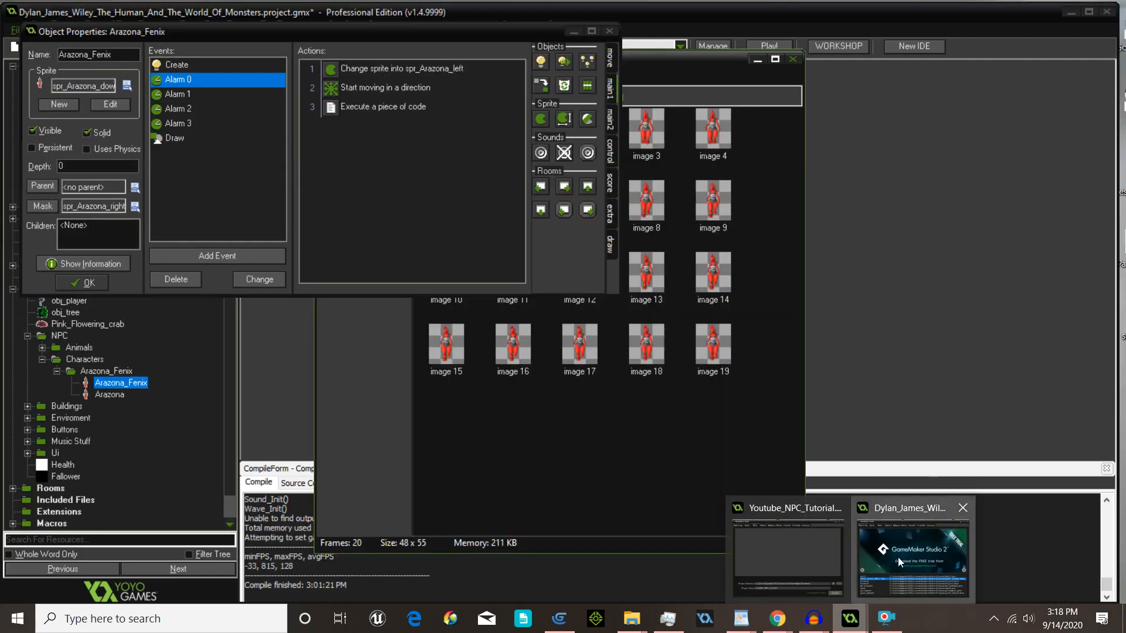
pyautogui.click(176, 138)
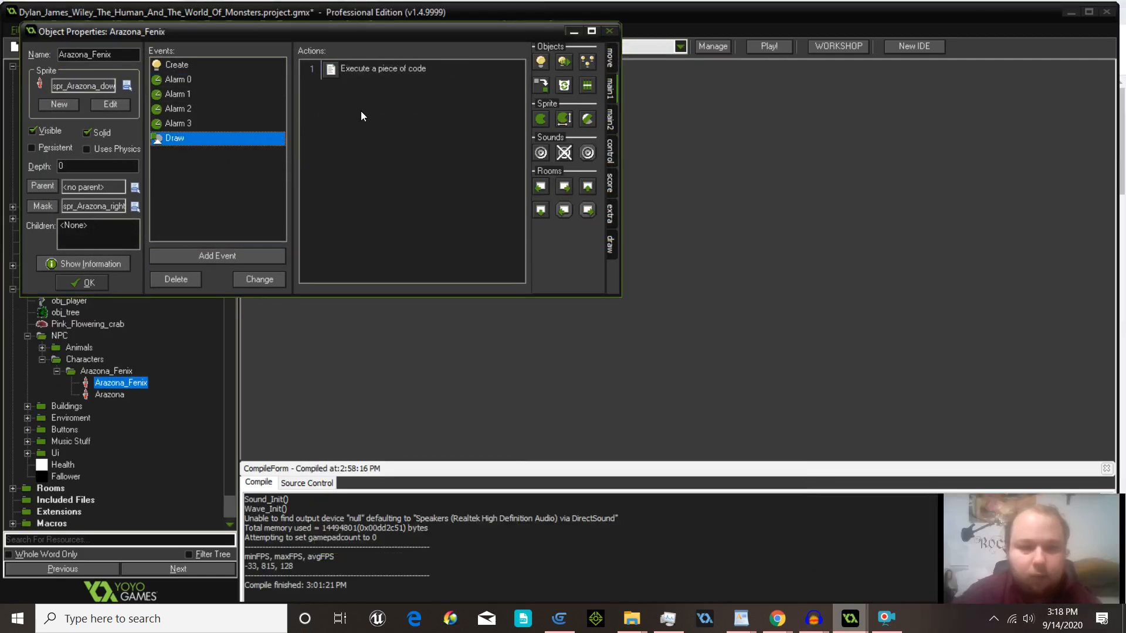
pyautogui.doubleClick(388, 76)
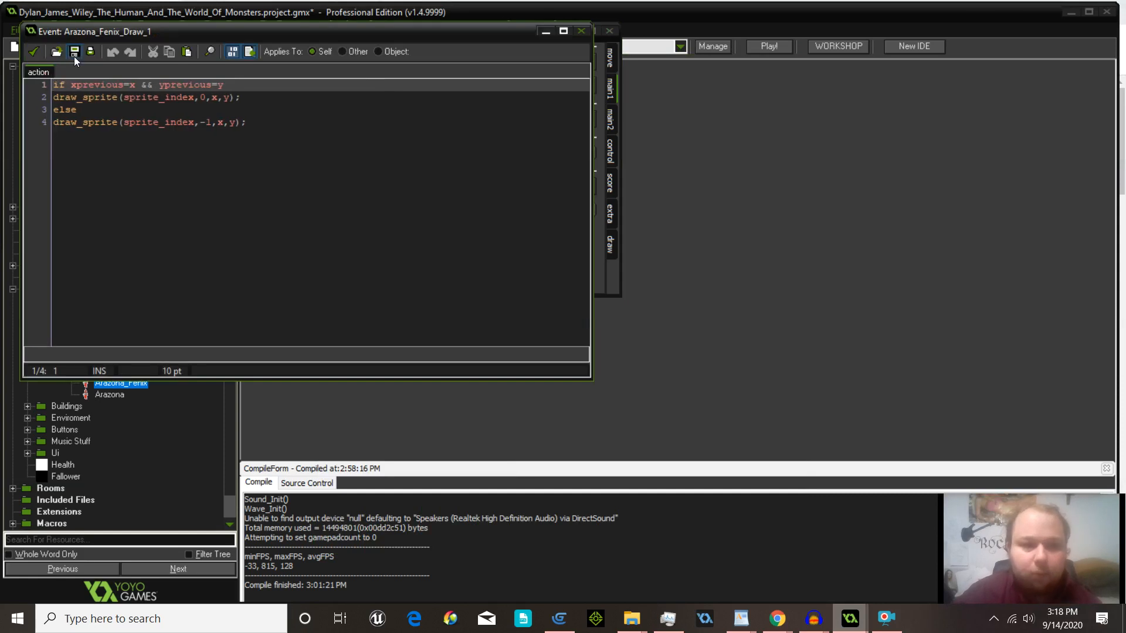
pyautogui.click(75, 56)
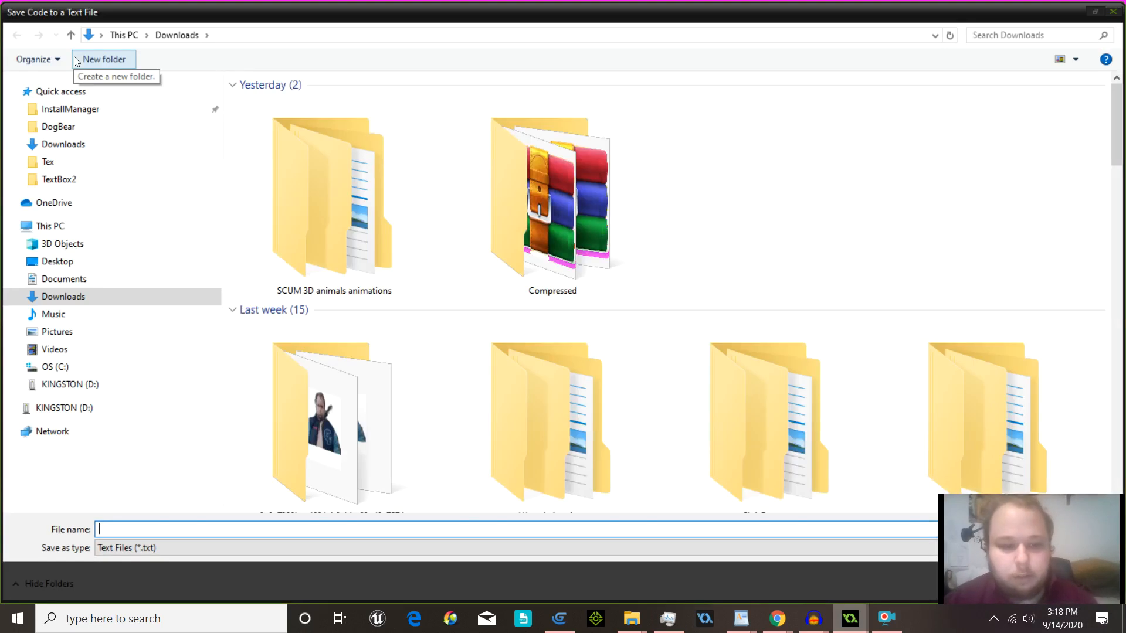
pyautogui.write('sto')
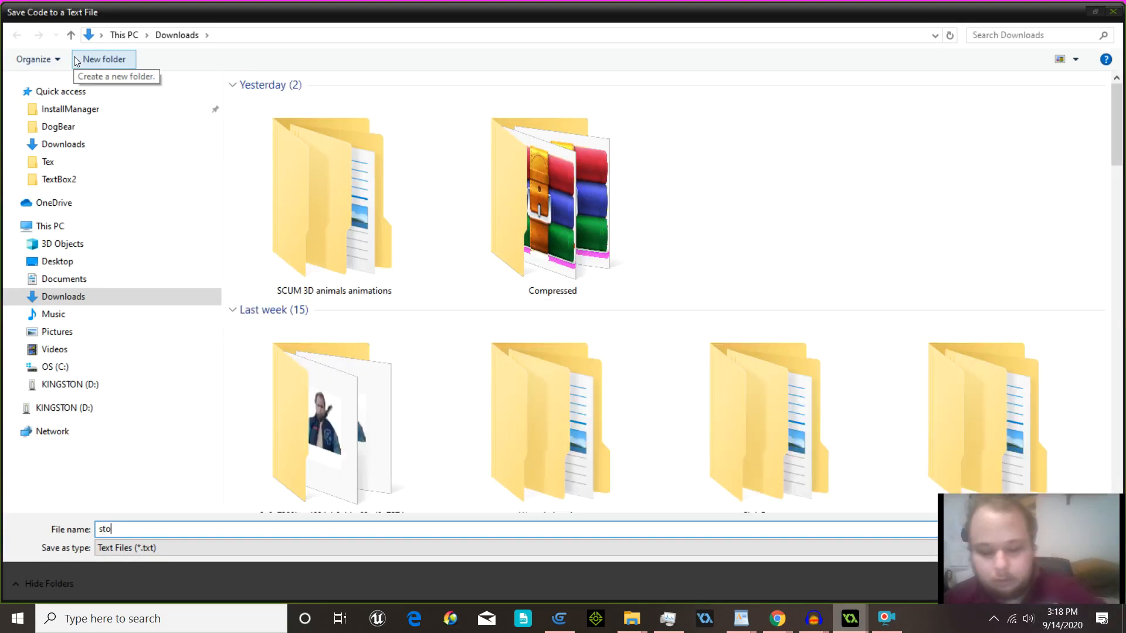
pyautogui.write('pped')
pyautogui.press('Return')
pyautogui.click(34, 52)
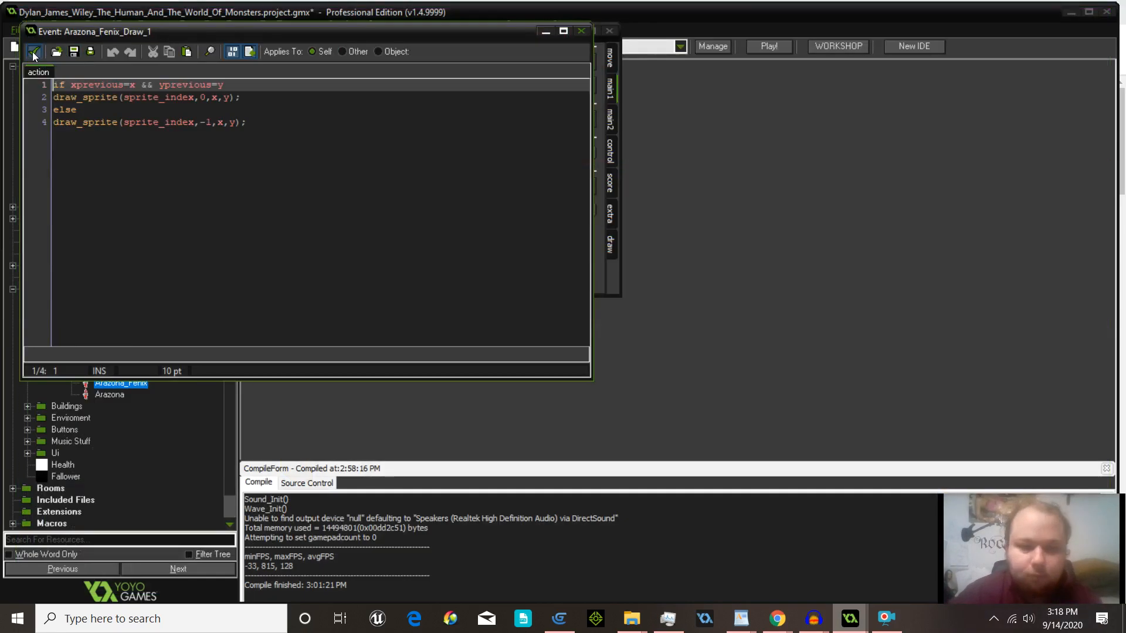
# Step: Return to the Youtube_NPC_Tutorial project and add a Draw event to obj_Arazona
pyautogui.click(852, 620)
pyautogui.click(787, 552)
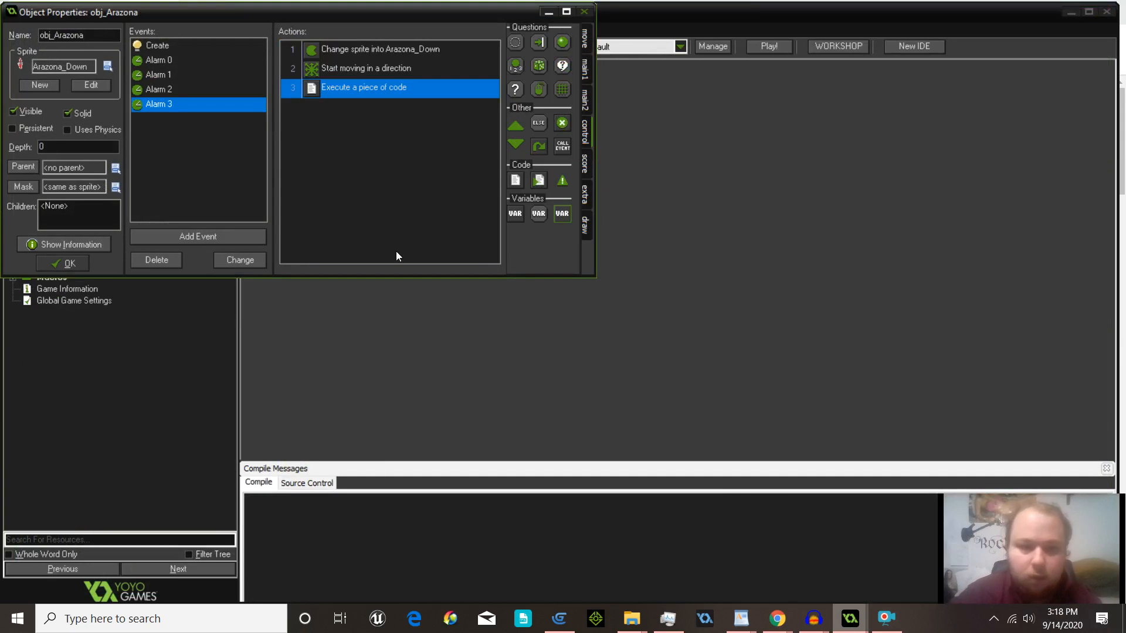
pyautogui.click(184, 234)
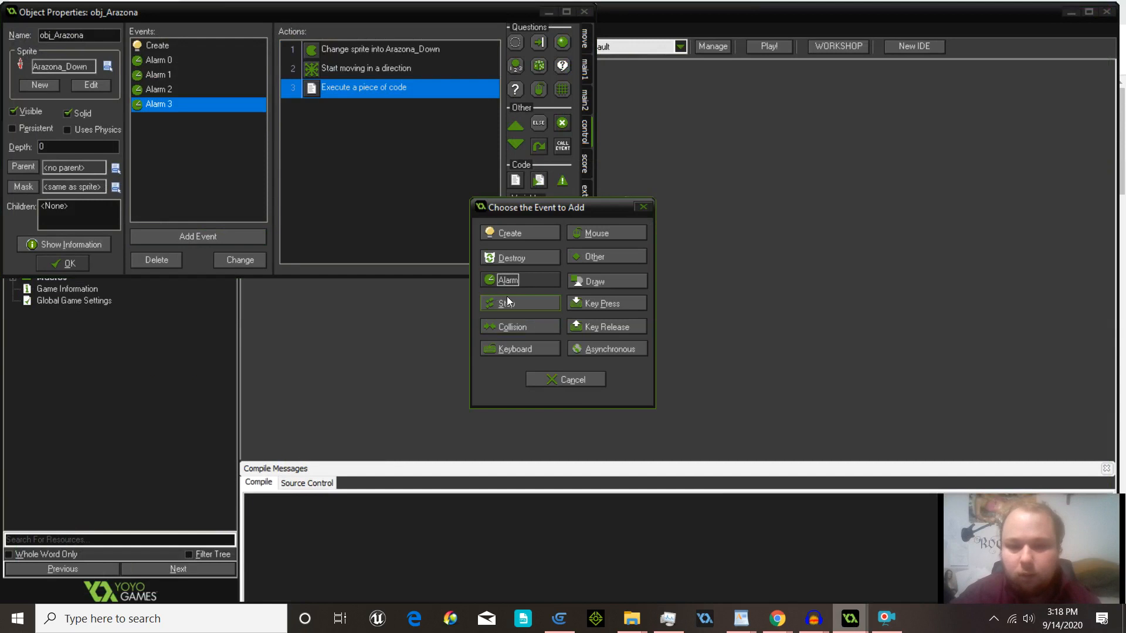
pyautogui.click(585, 284)
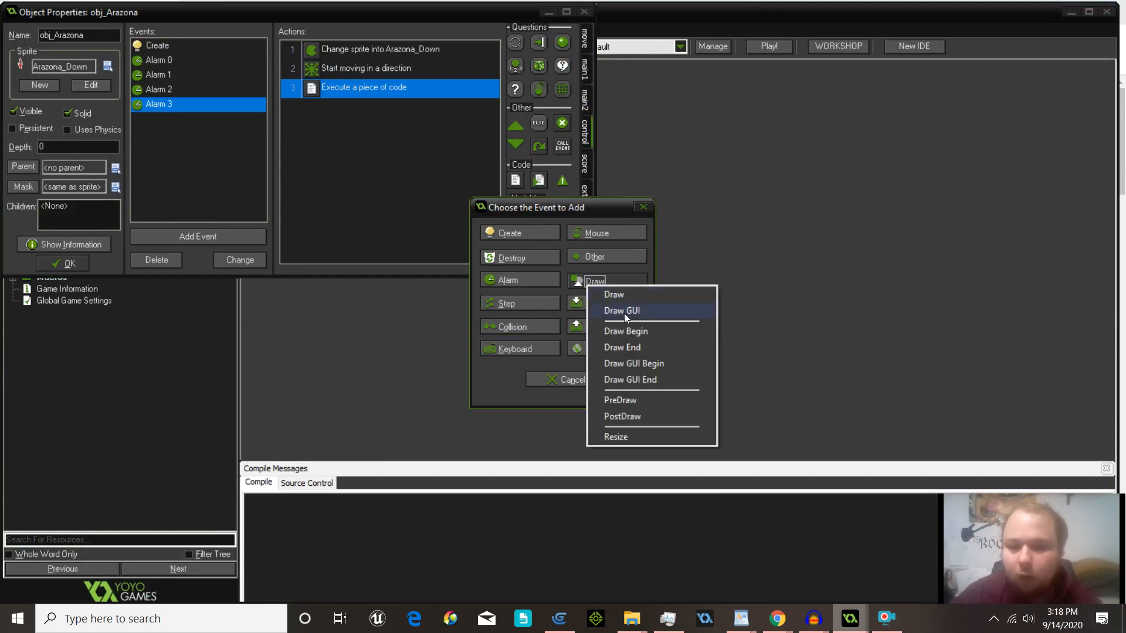
pyautogui.click(626, 298)
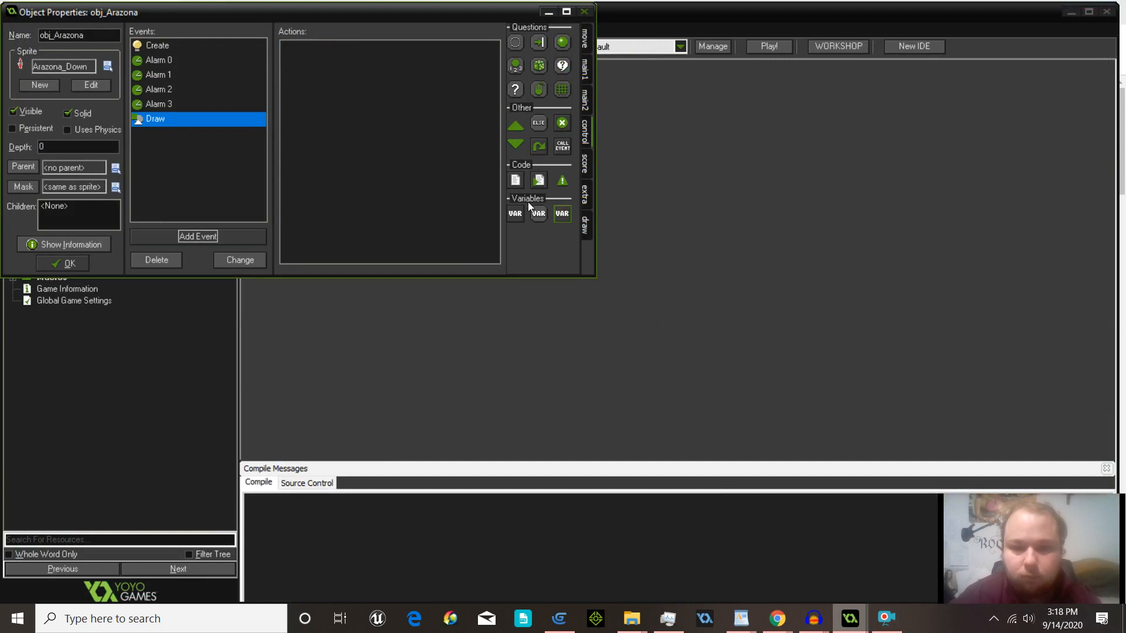
# Step: Add a code action loaded from stopper.txt to the Draw event and save the obj_Arazona object
pyautogui.rightClick(519, 179)
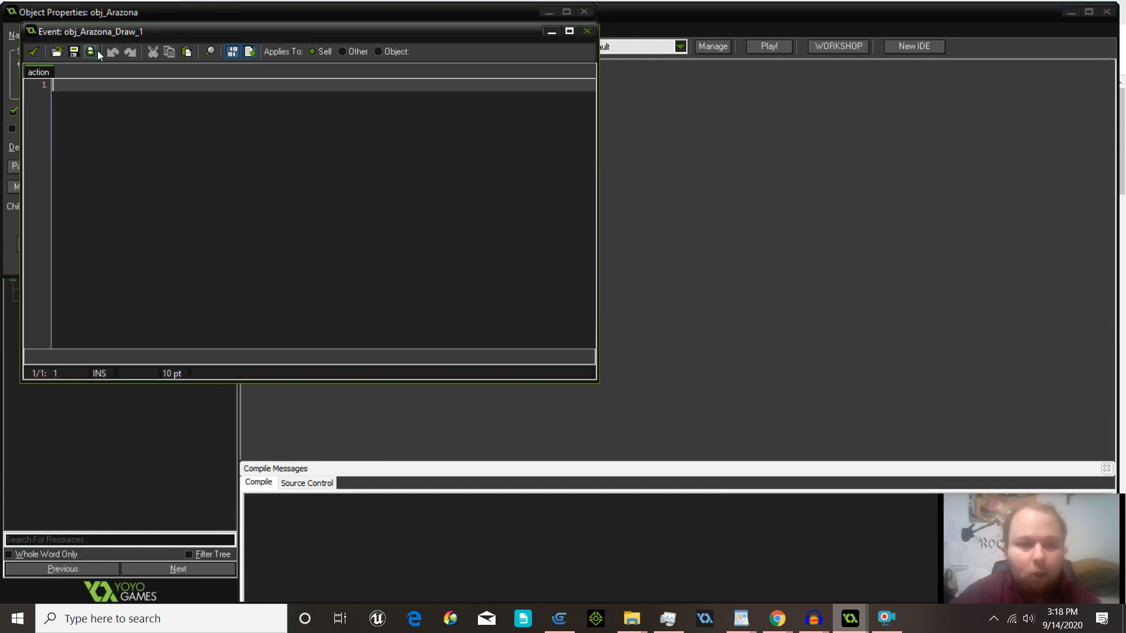
pyautogui.click(54, 52)
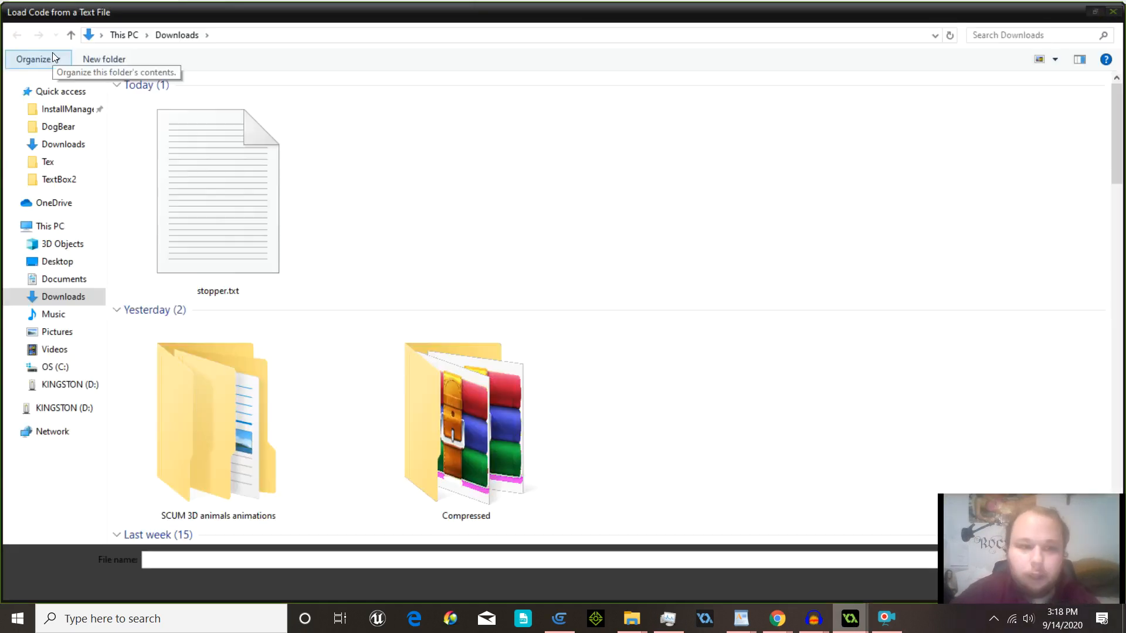
pyautogui.doubleClick(217, 218)
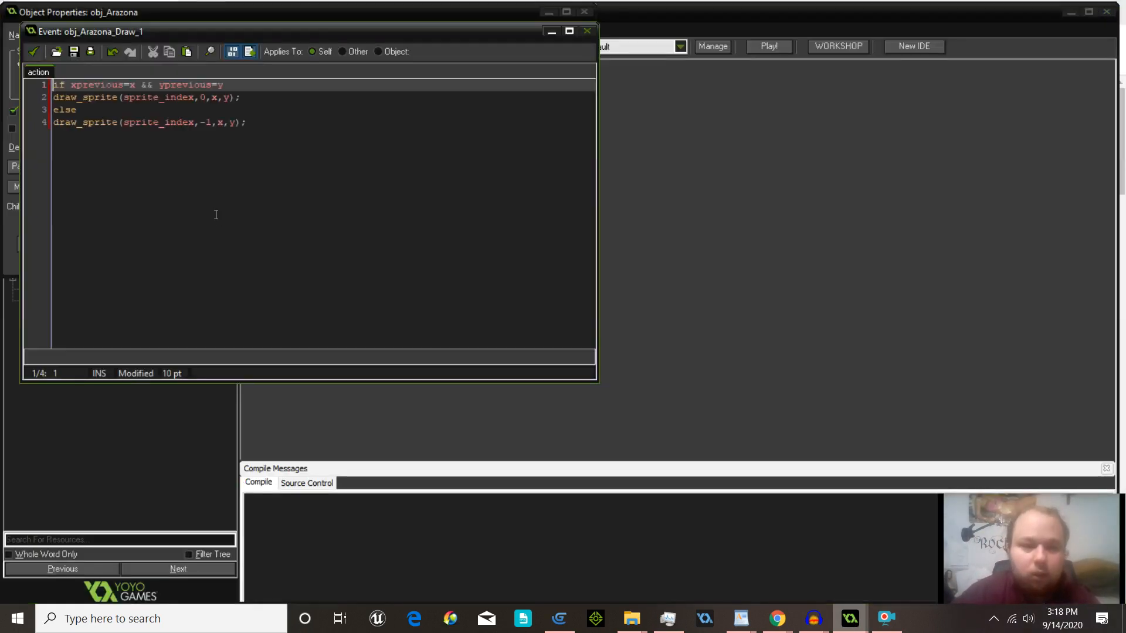
pyautogui.click(35, 52)
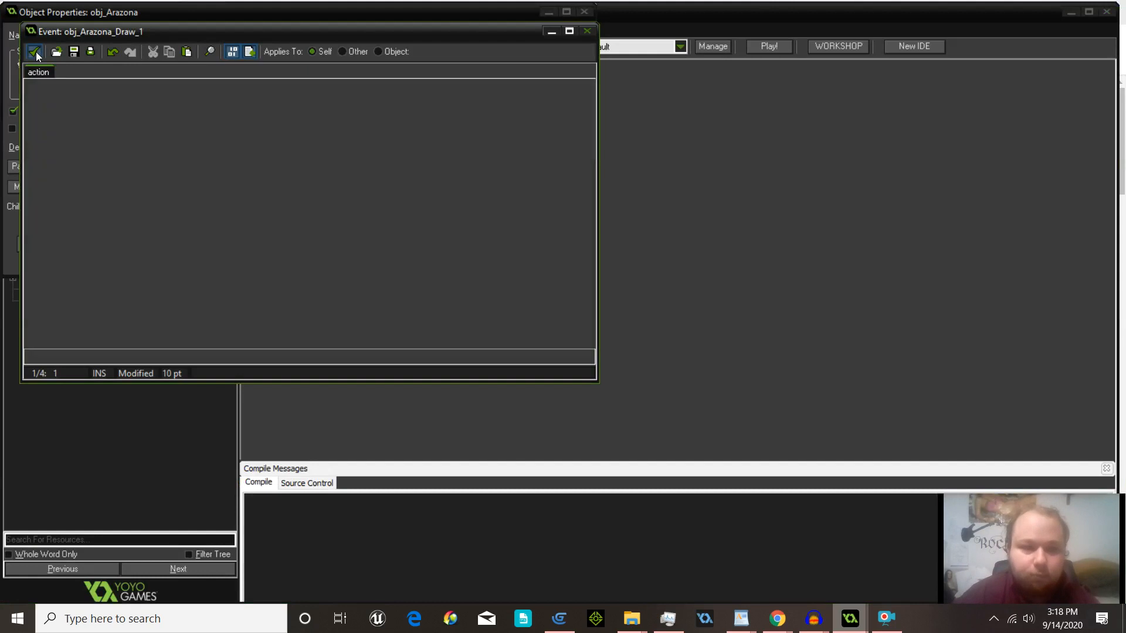
pyautogui.click(68, 265)
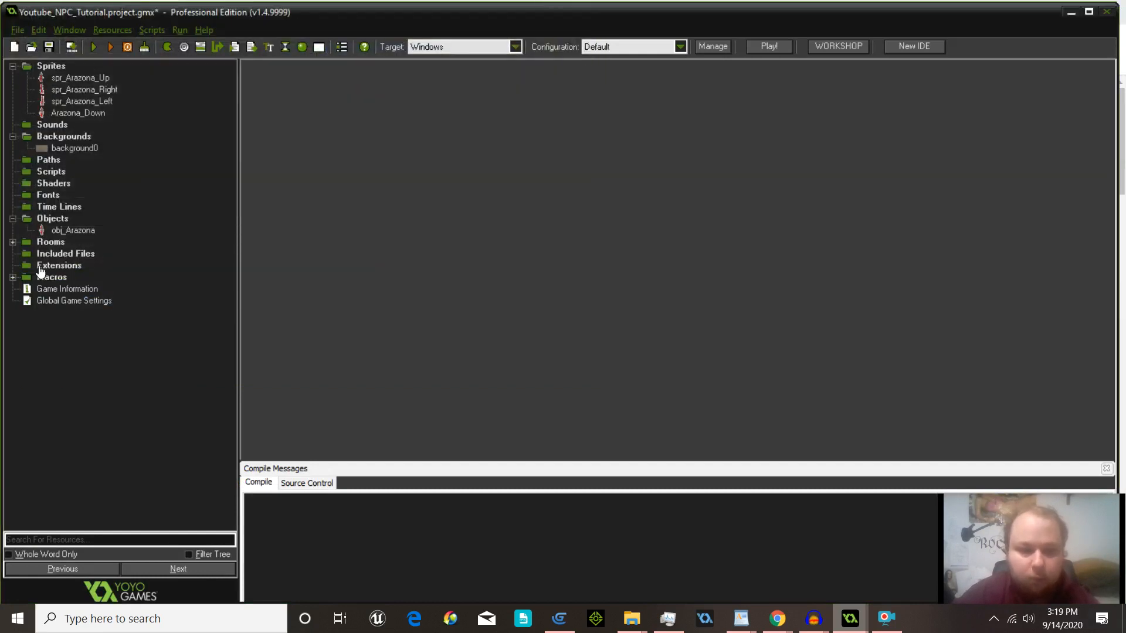
# Step: Place an instance of obj_Arazona in room0 at x 256, y 192 and save the room
pyautogui.click(12, 243)
pyautogui.click(48, 254)
pyautogui.doubleClick(48, 255)
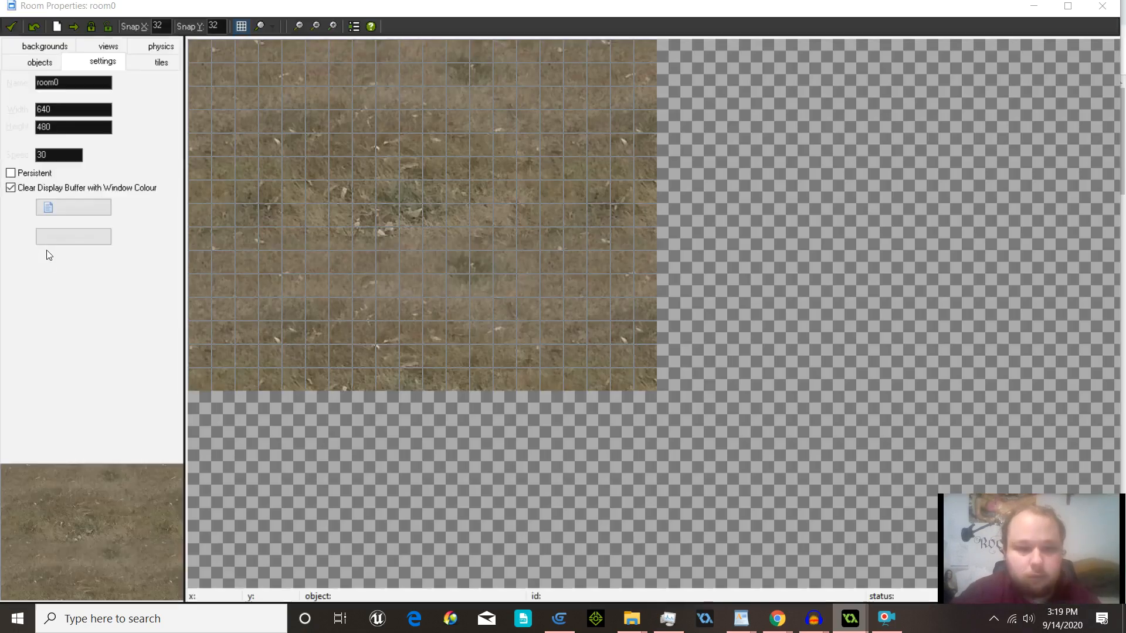
pyautogui.click(28, 62)
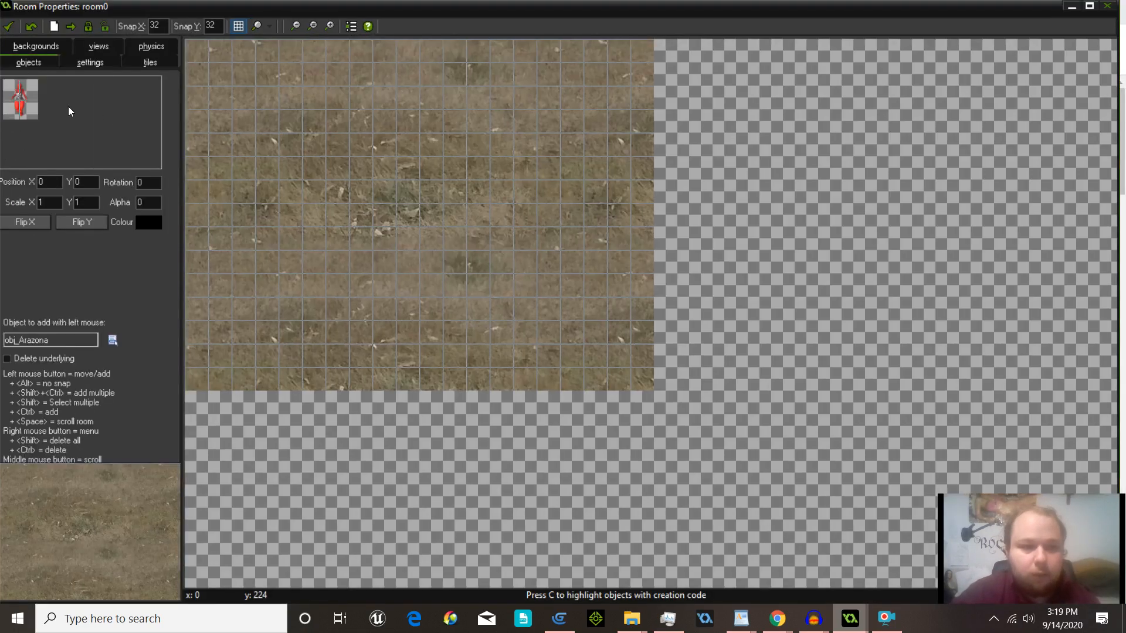
pyautogui.click(461, 136)
pyautogui.moveTo(369, 170); pyautogui.dragTo(376, 181)
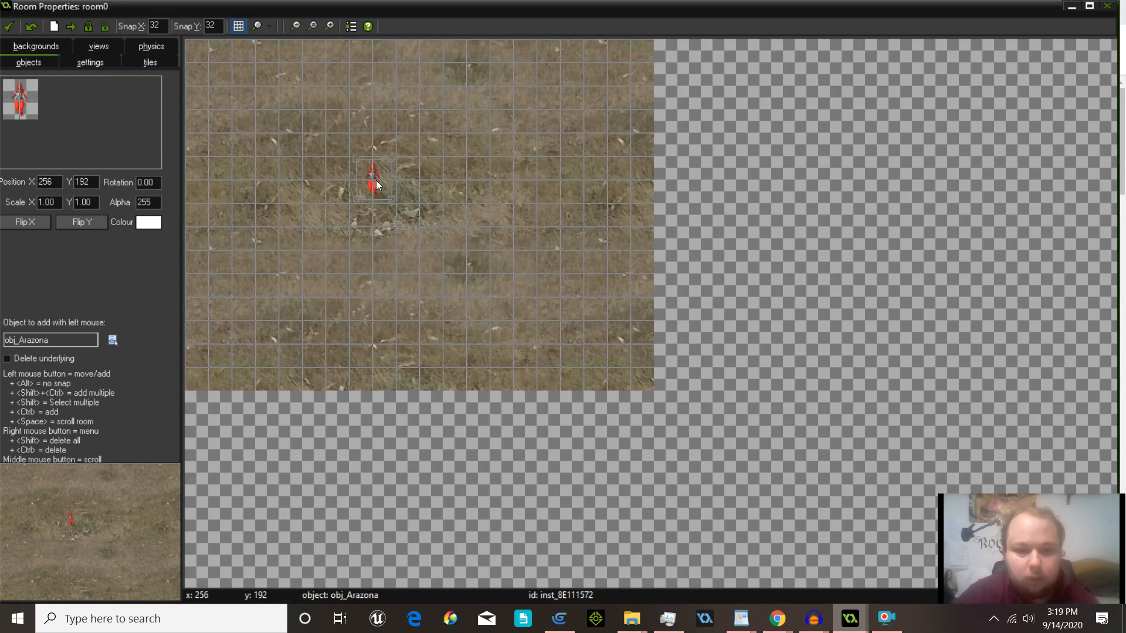
pyautogui.click(10, 26)
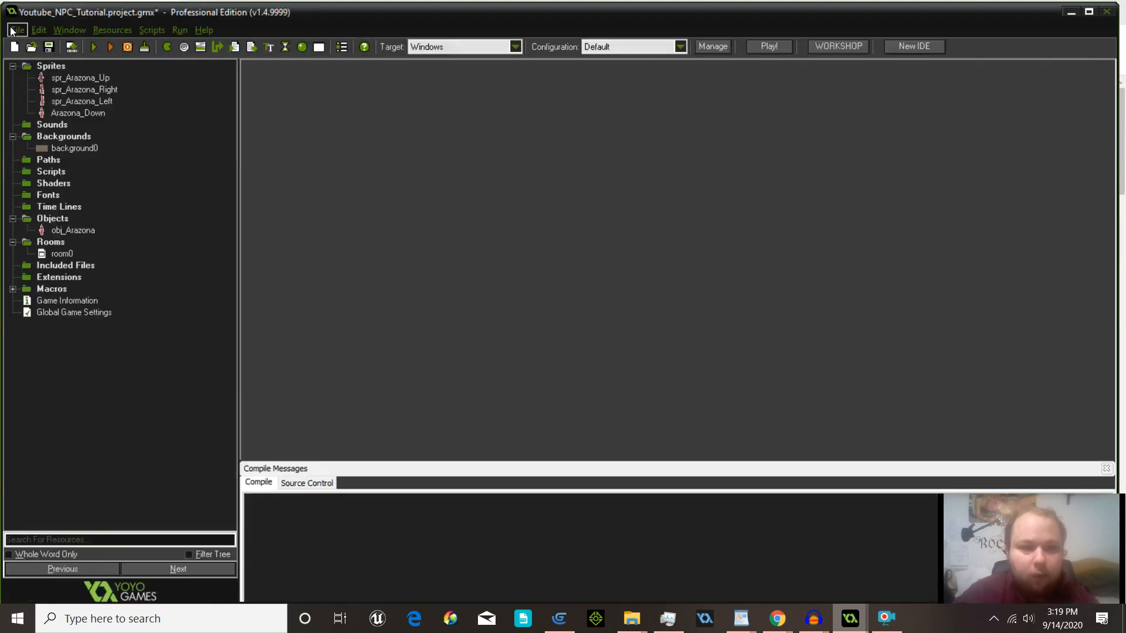
# Step: Run the game to test the NPC's walking loop in room0, close it and save the project
pyautogui.click(94, 47)
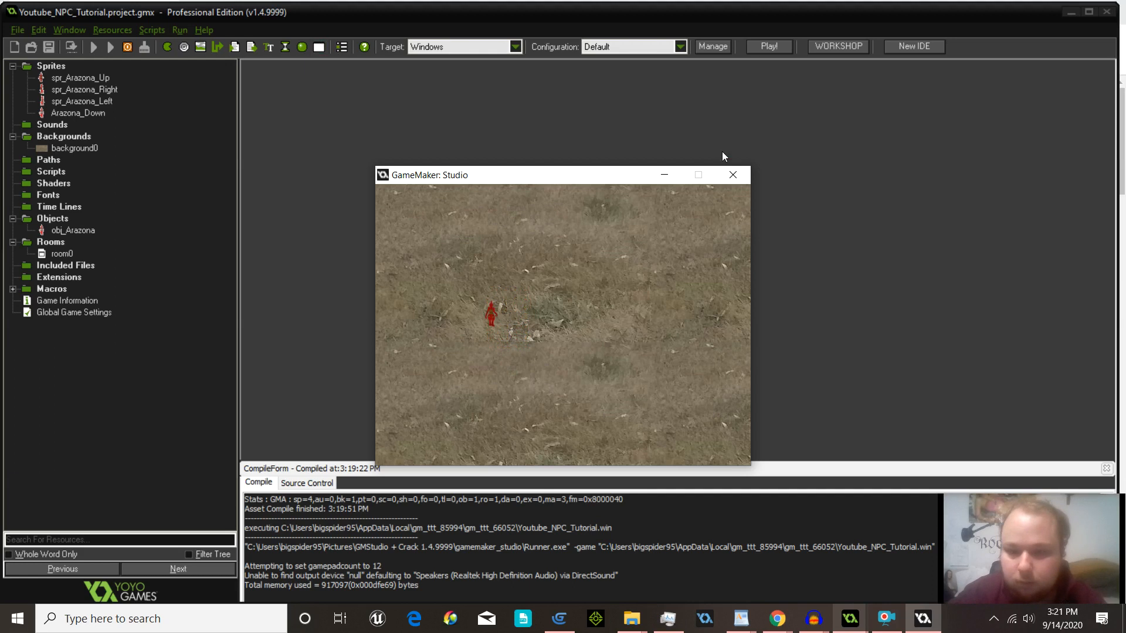
pyautogui.click(739, 177)
pyautogui.moveTo(852, 621)
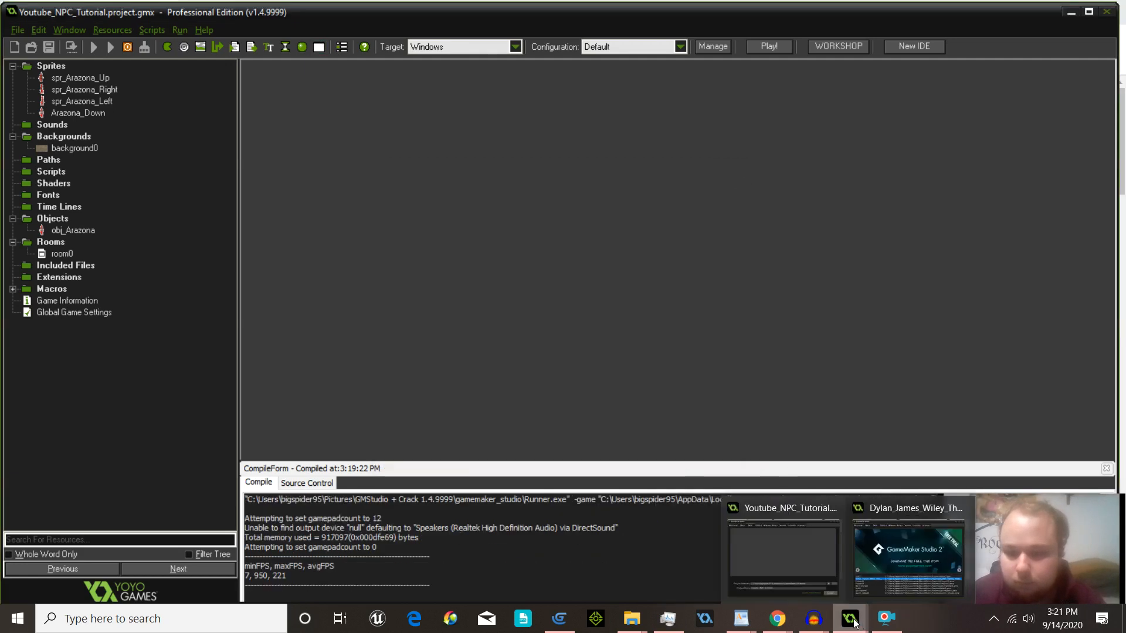
pyautogui.click(801, 567)
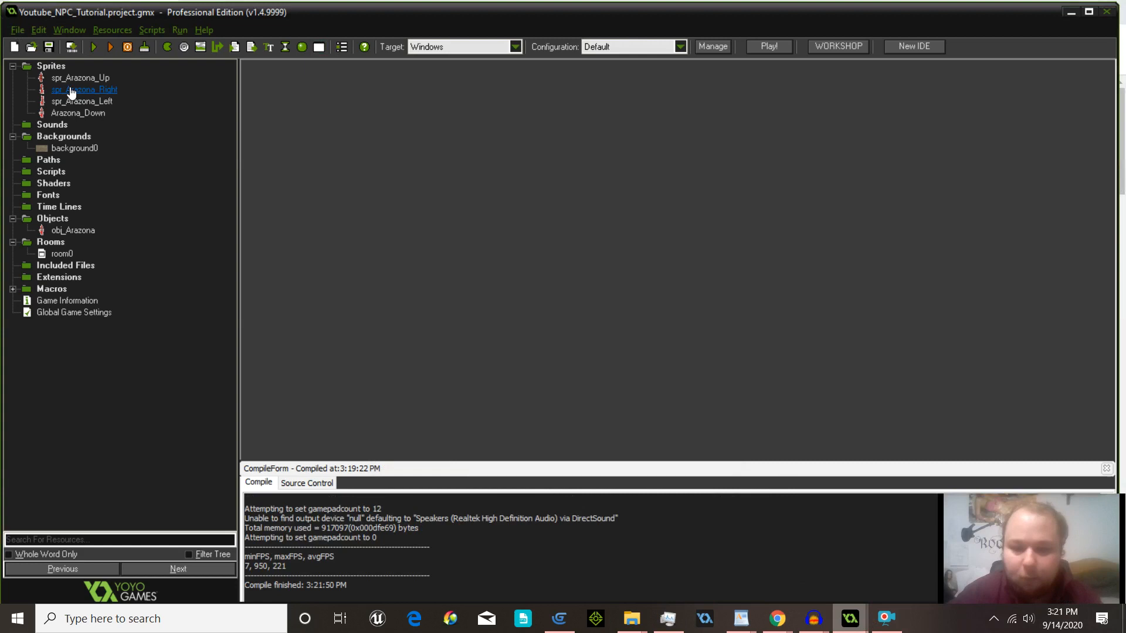
pyautogui.click(49, 47)
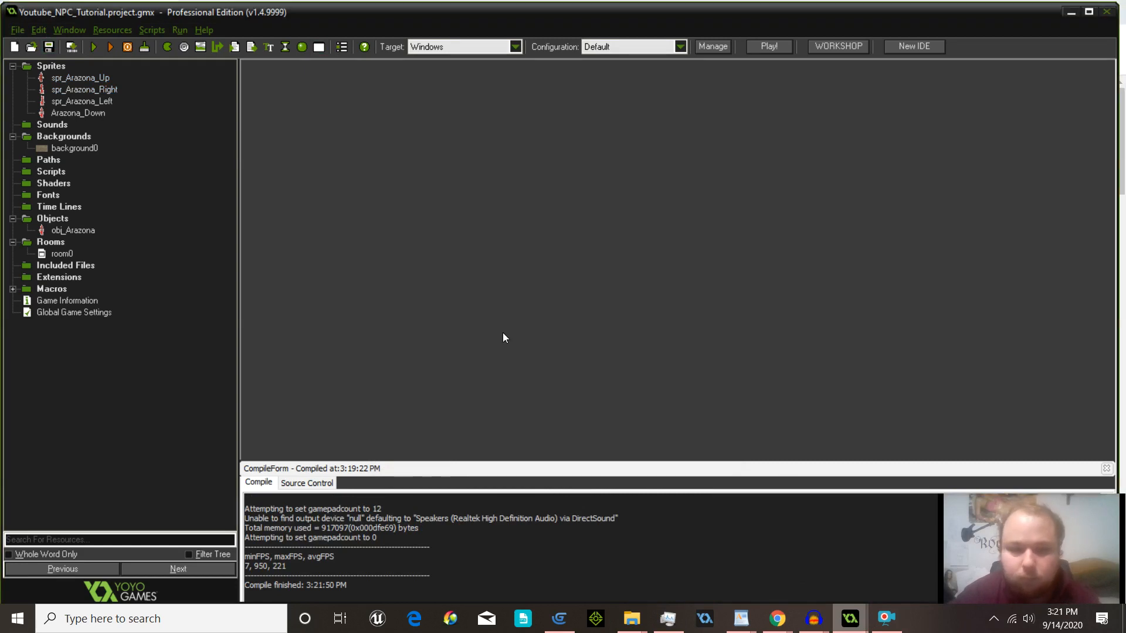
pyautogui.click(886, 618)
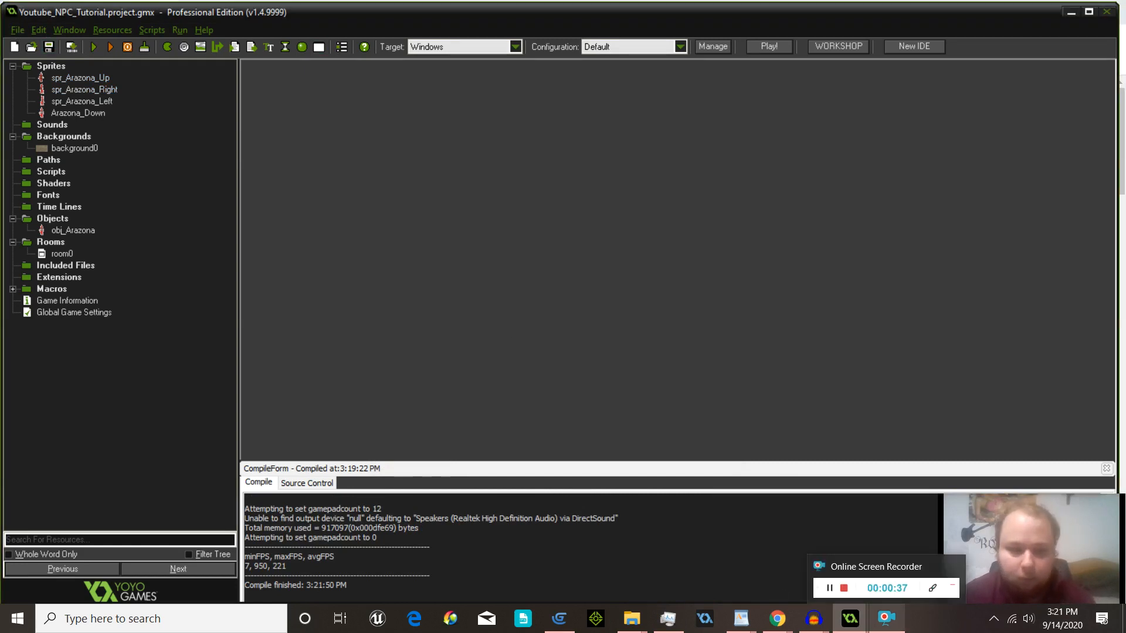